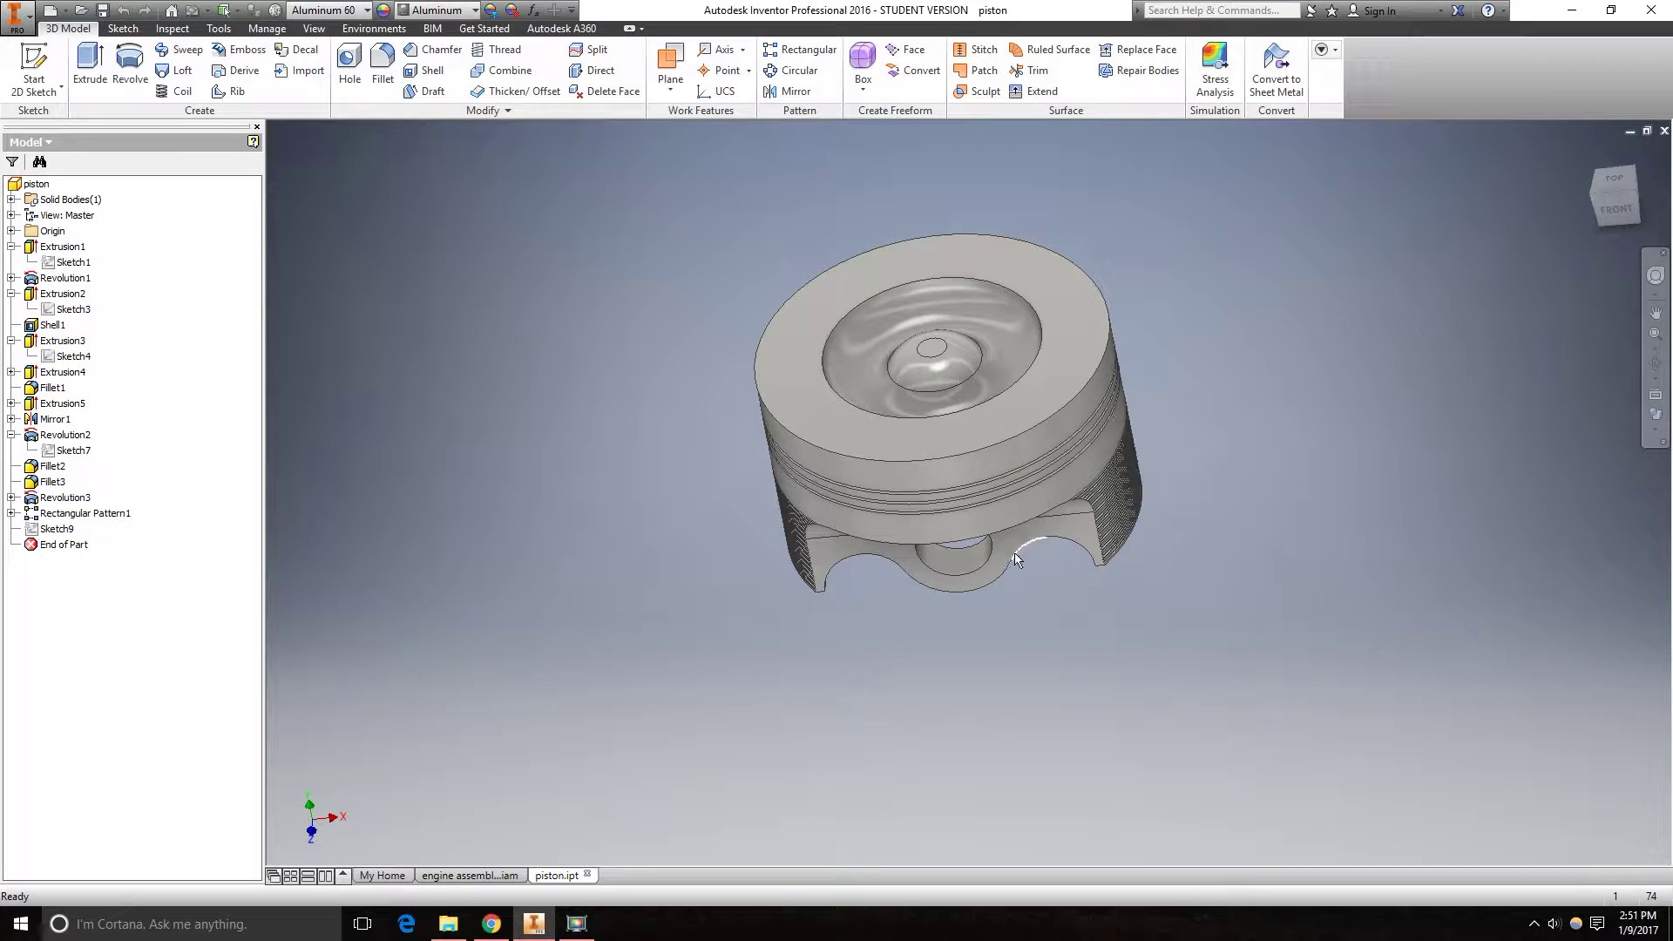
Create a new part from the metric Standard (mm).ipt template and start a sketch on the XY plane.
left_click(51, 11)
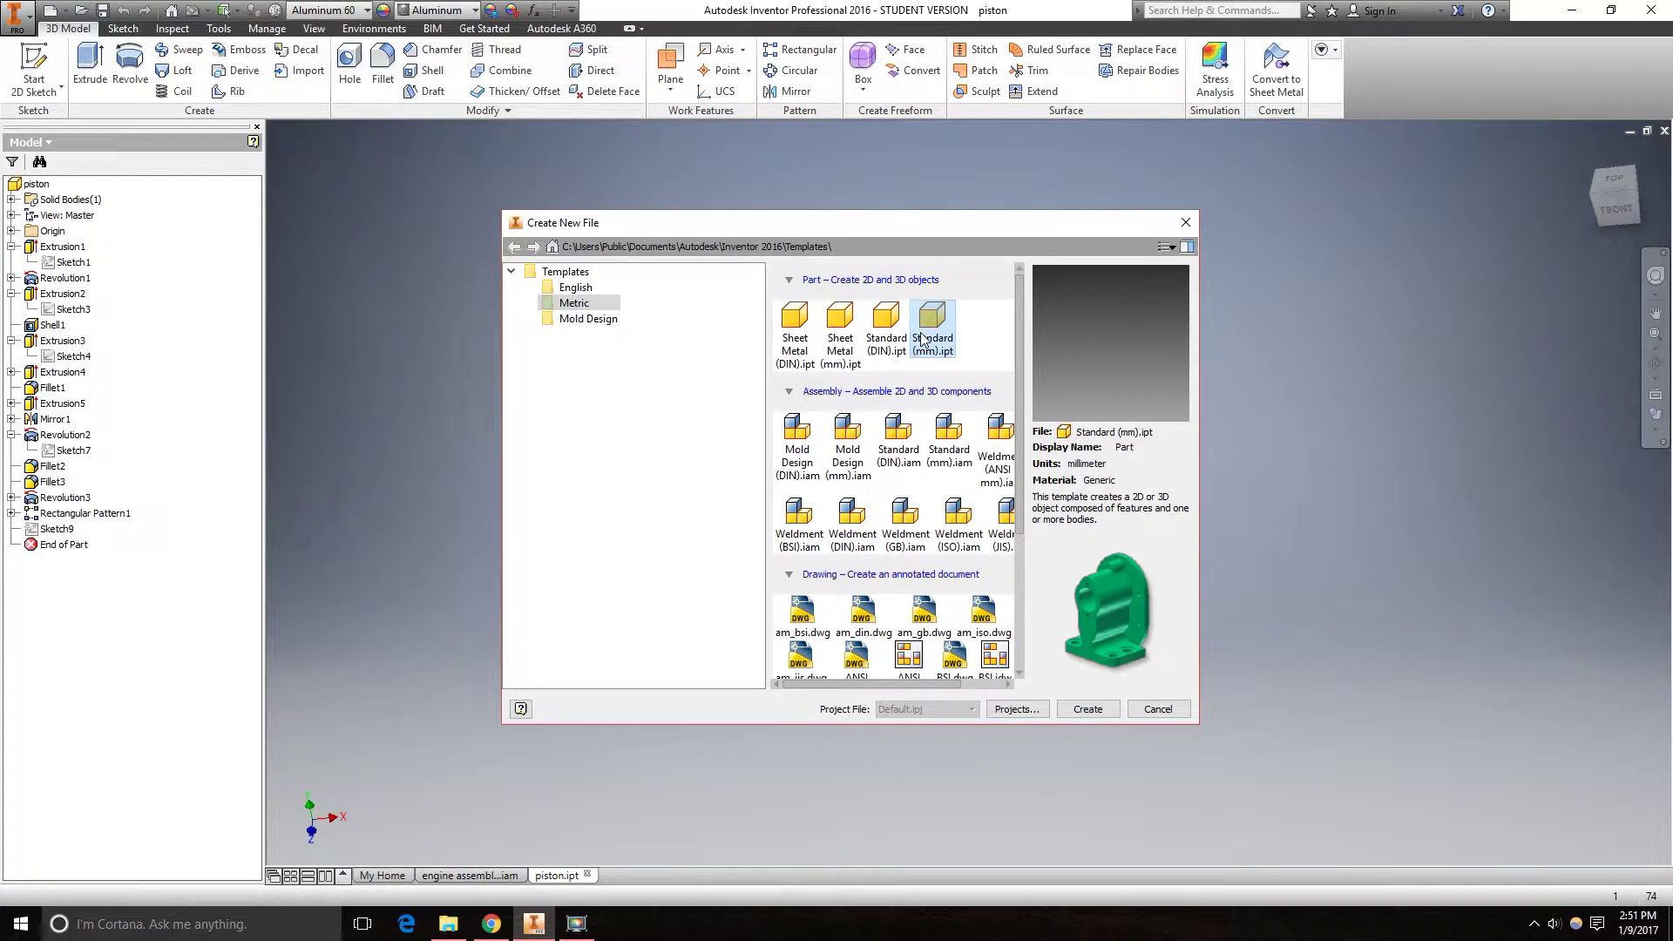
left_click(1089, 709)
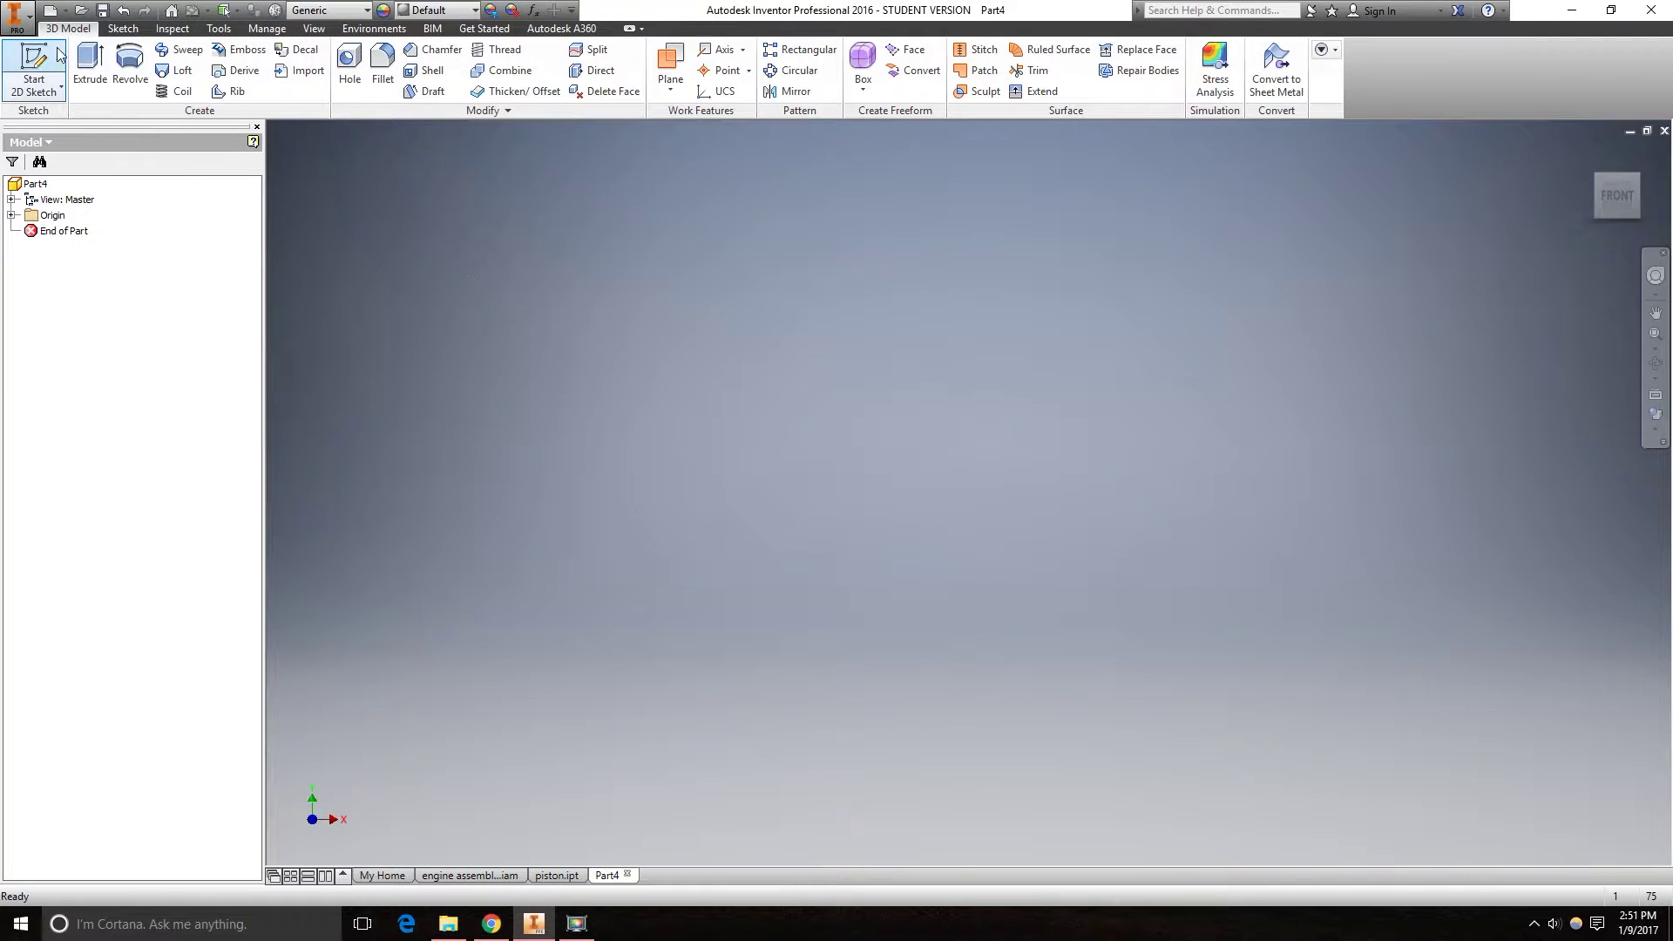
left_click(34, 68)
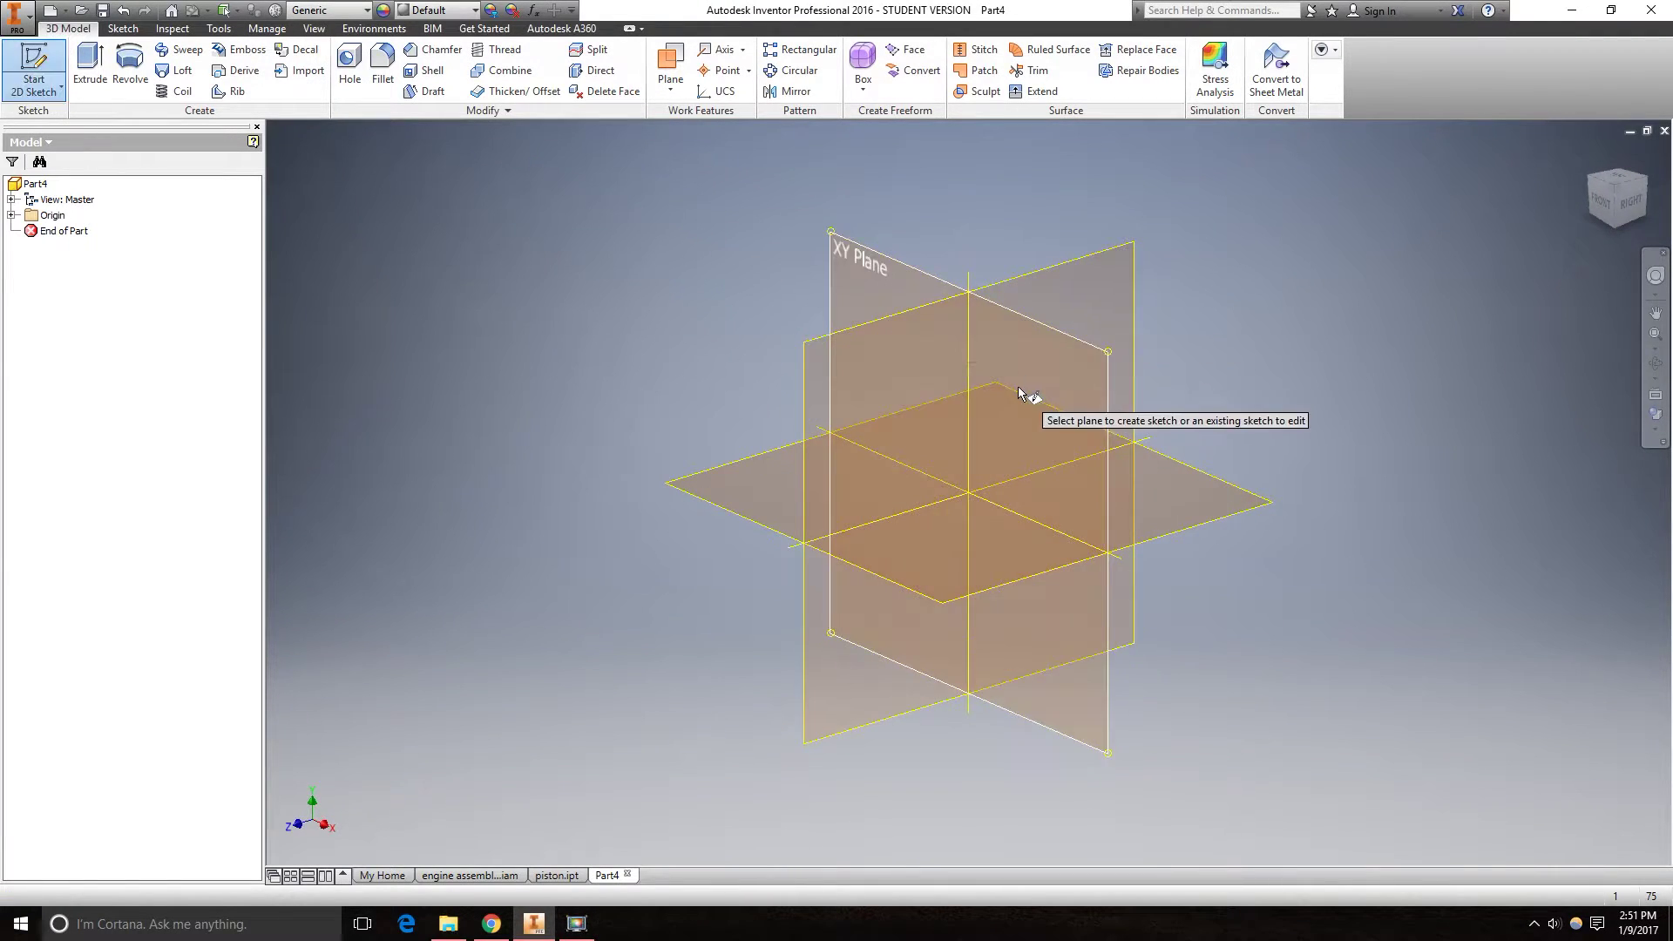
left_click(1019, 387)
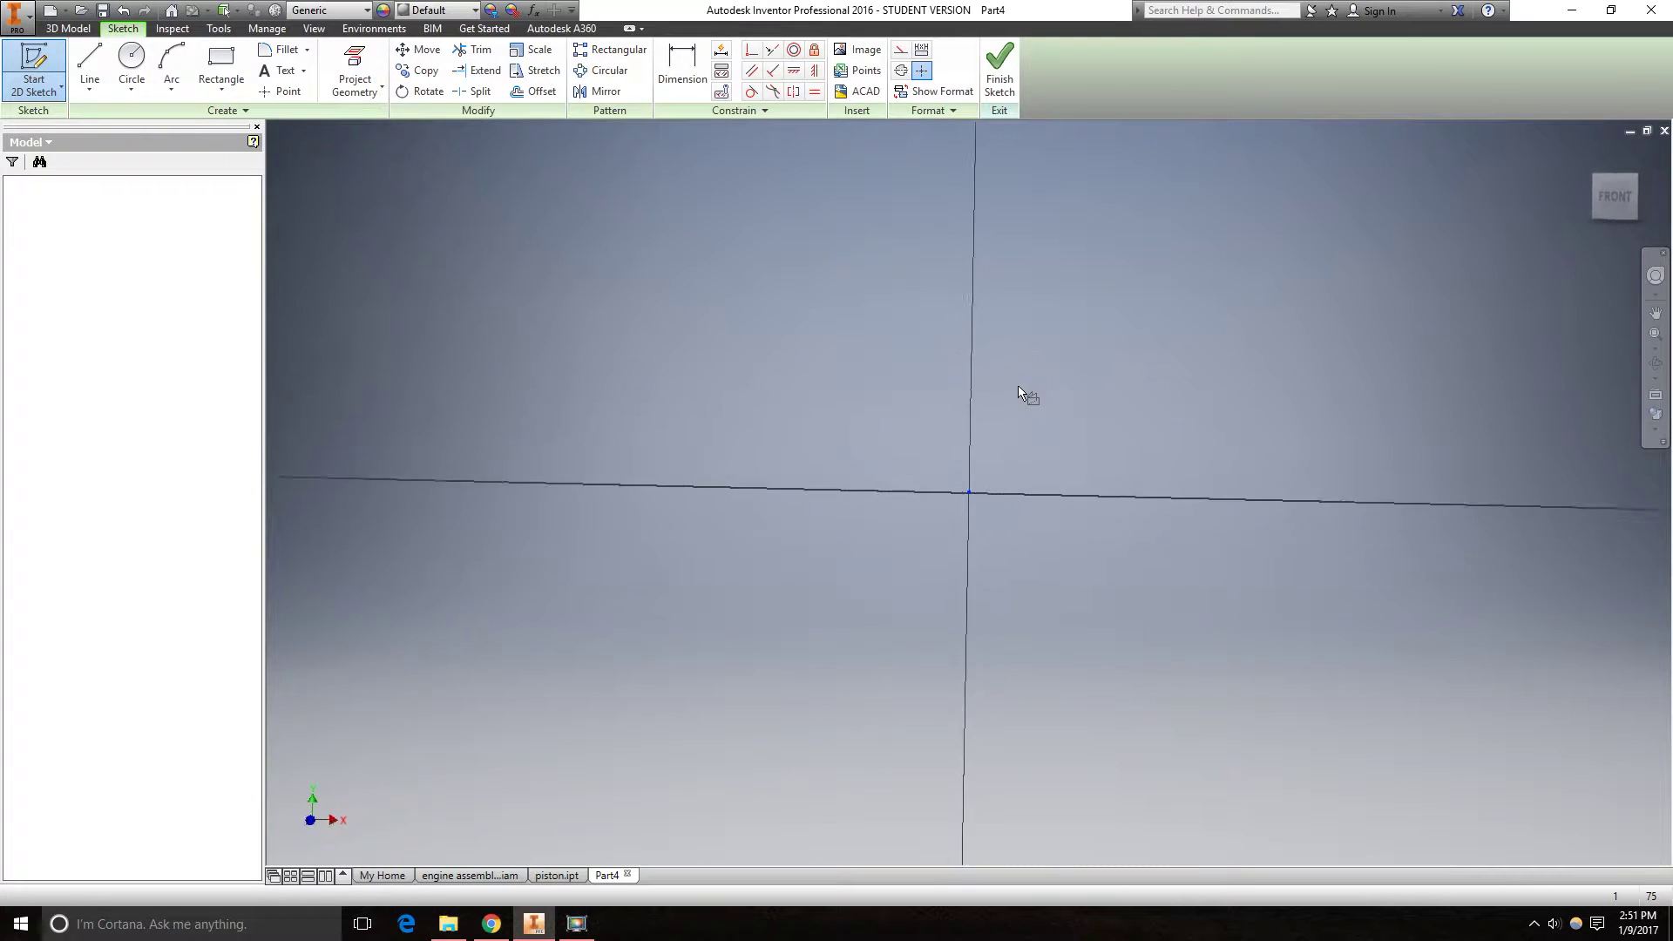
Sketch a circle 84 mm in diameter centred on the origin.
left_click(134, 58)
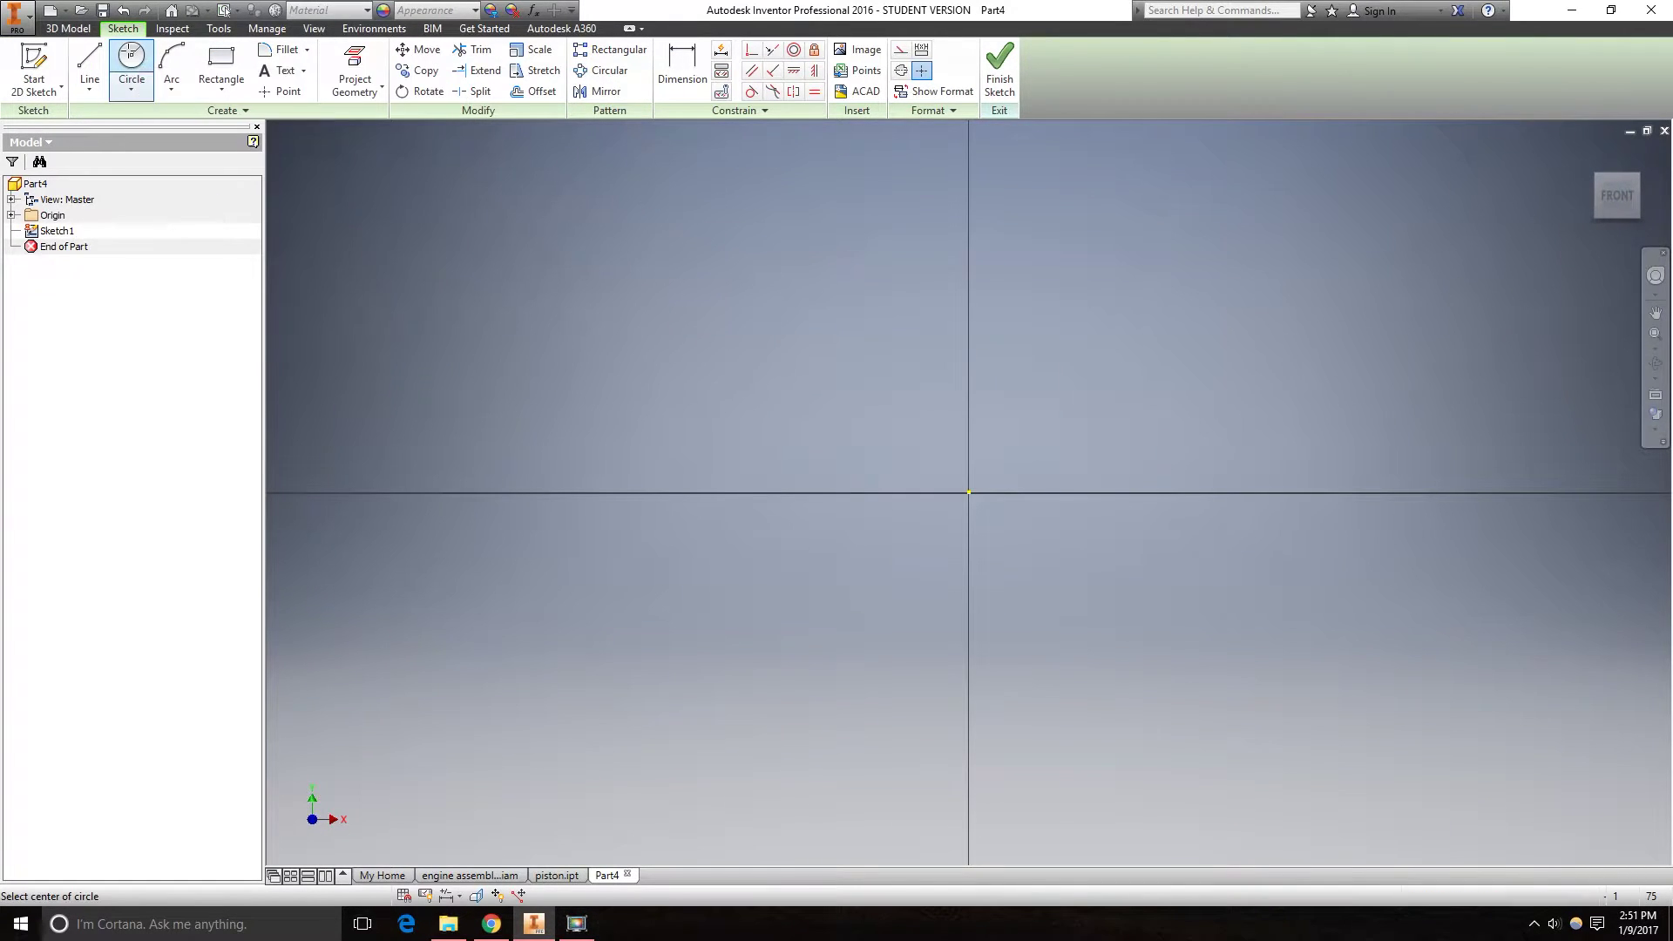
left_click(968, 492)
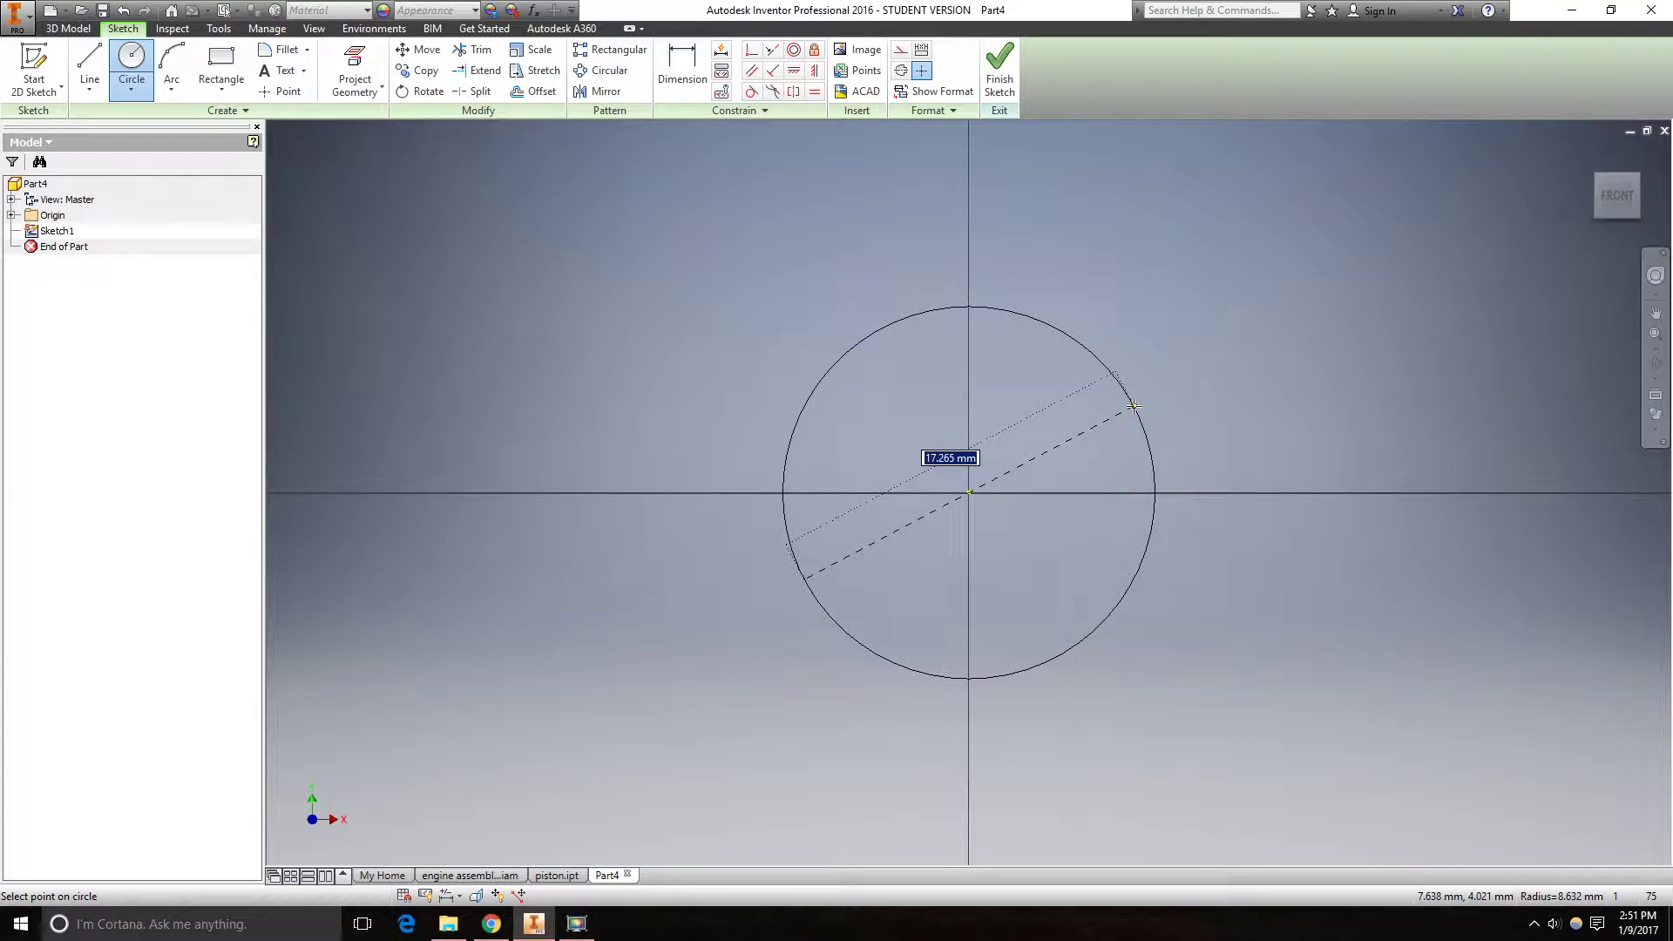
type("84")
key("Return")
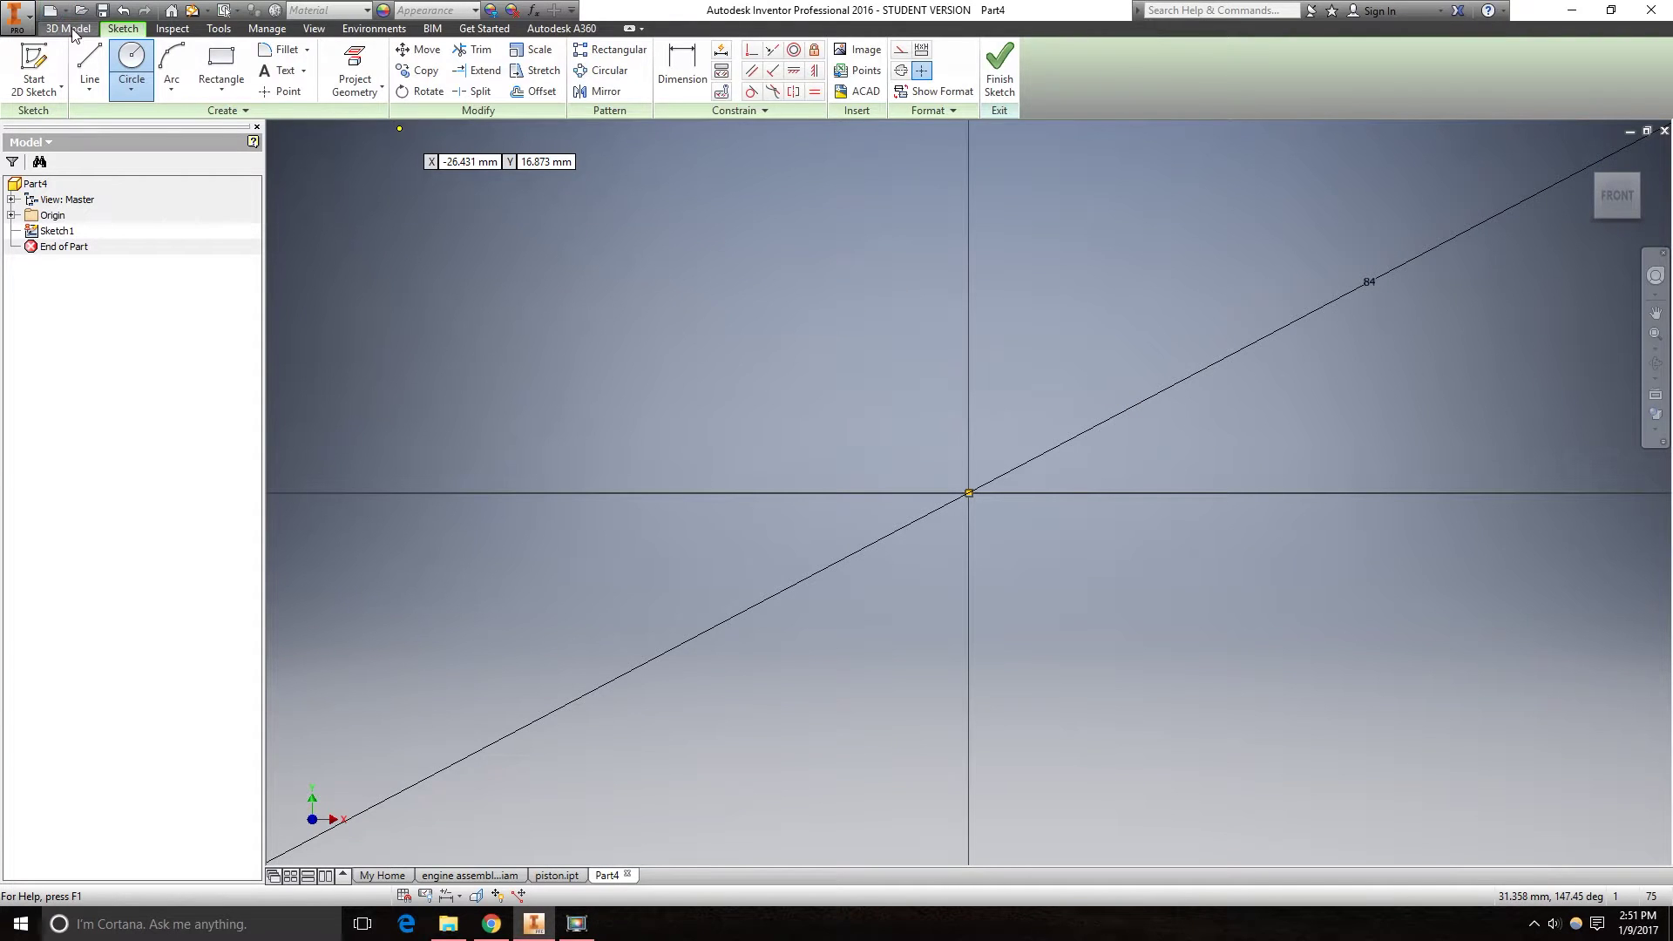
Extrude the circle 50 mm into a solid cylinder.
left_click(70, 28)
left_click(89, 66)
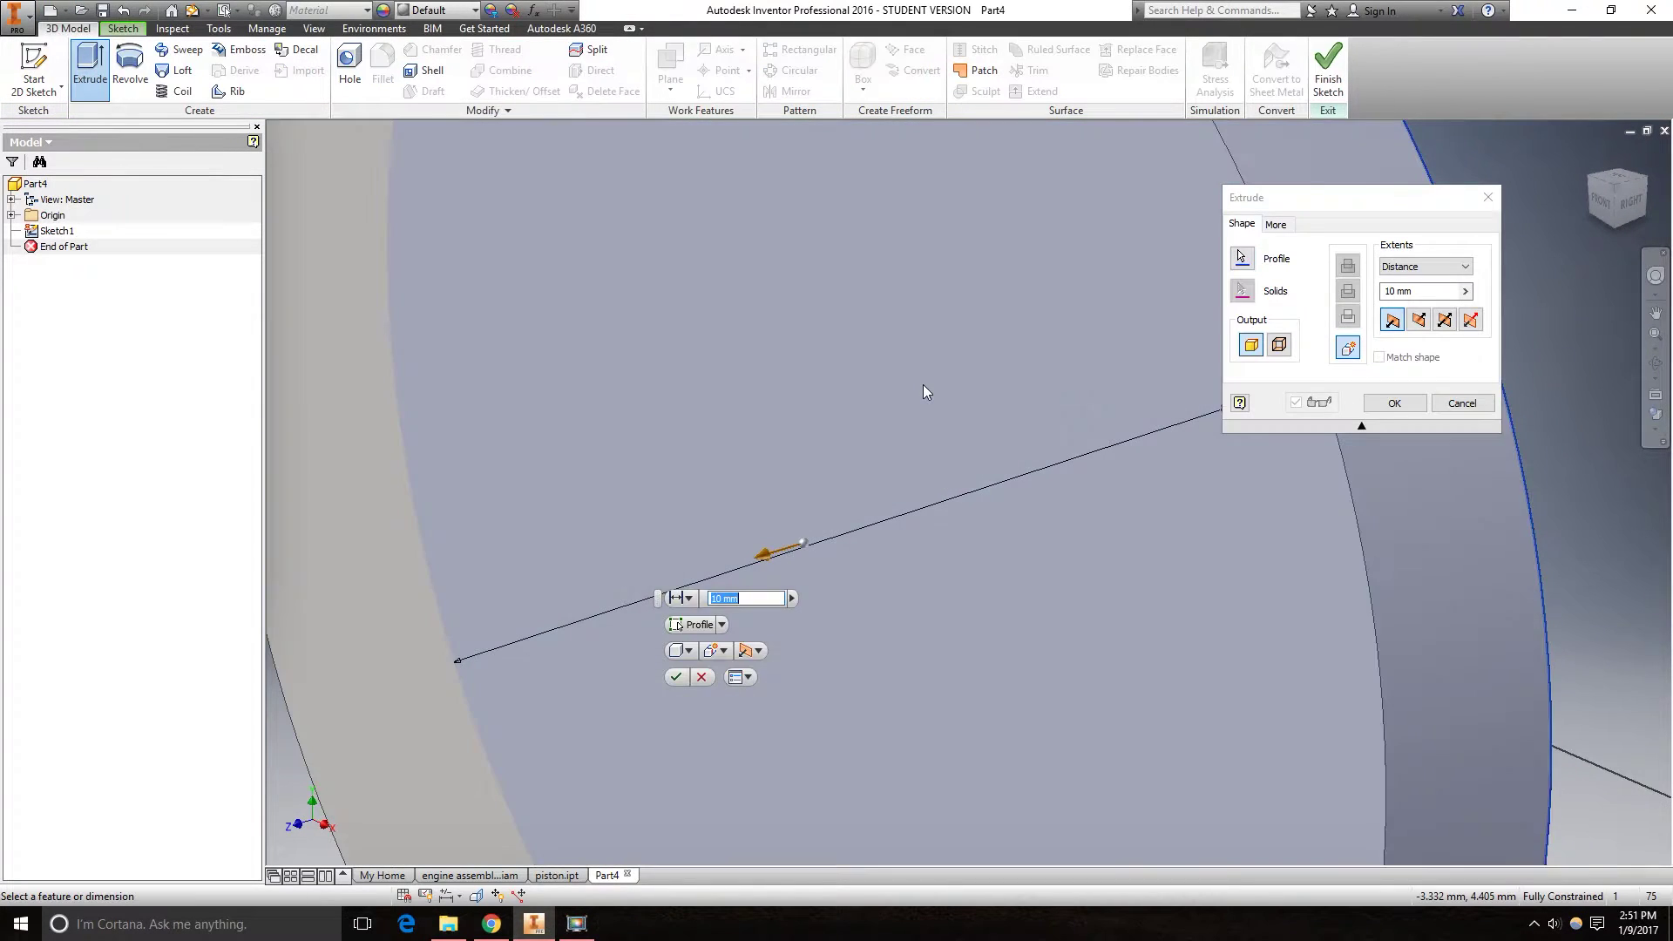
type("50")
key("Return")
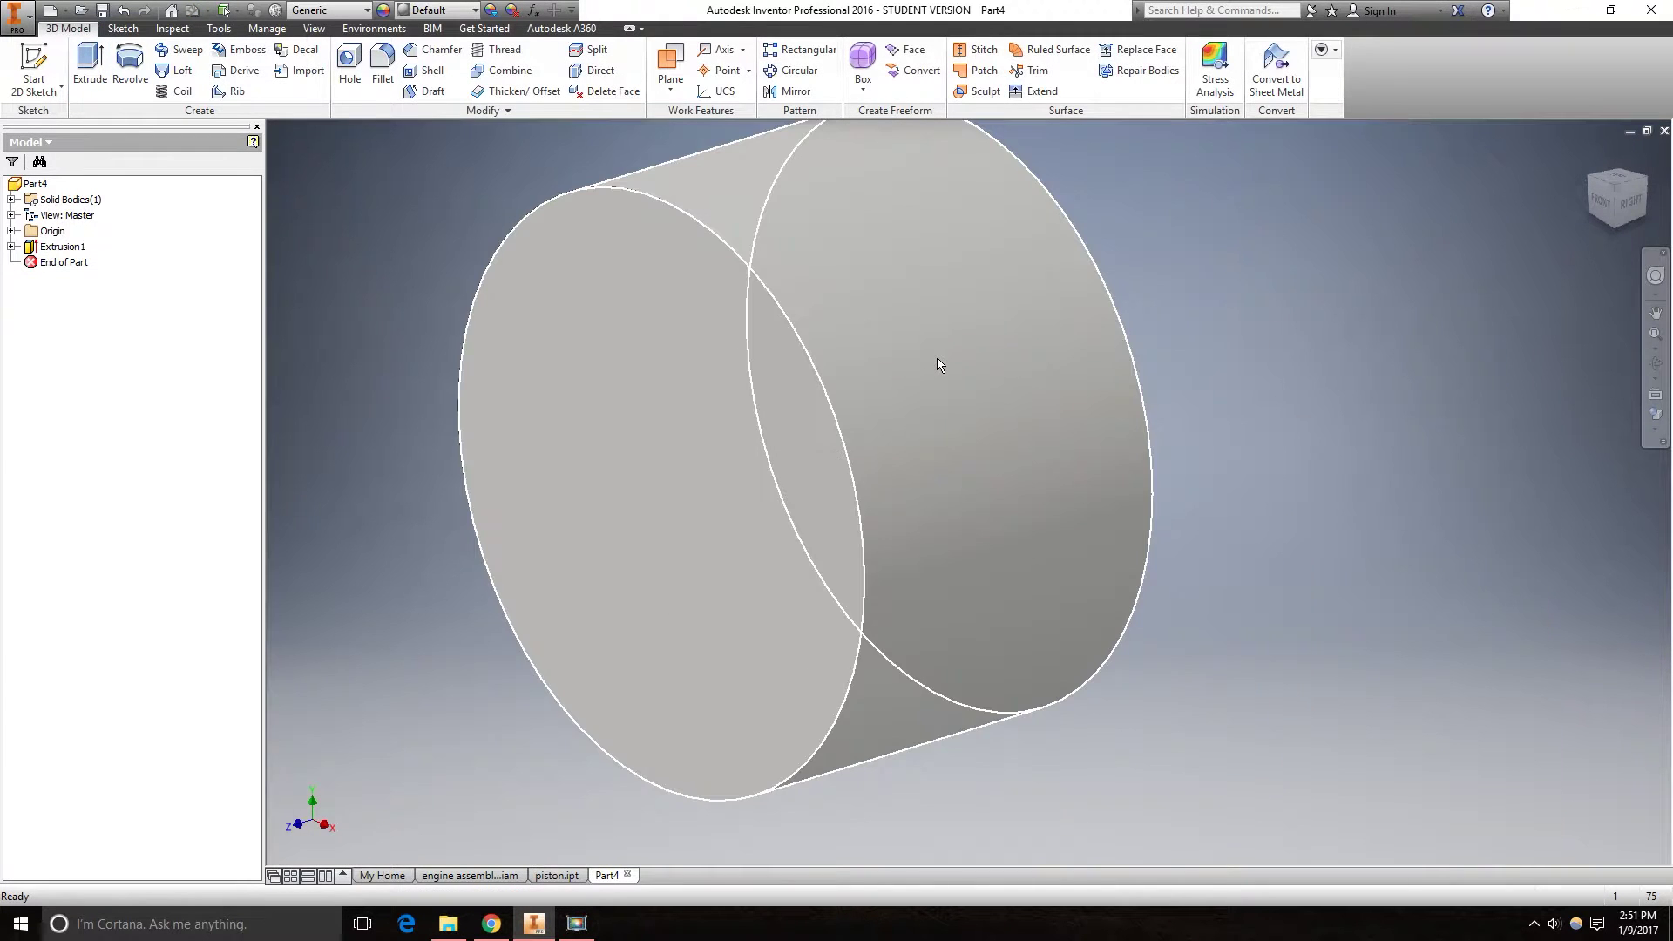
On the YZ plane, sketch a 12 mm diameter circle centred on the cylinder's front face edge, above the central axis.
left_click(11, 232)
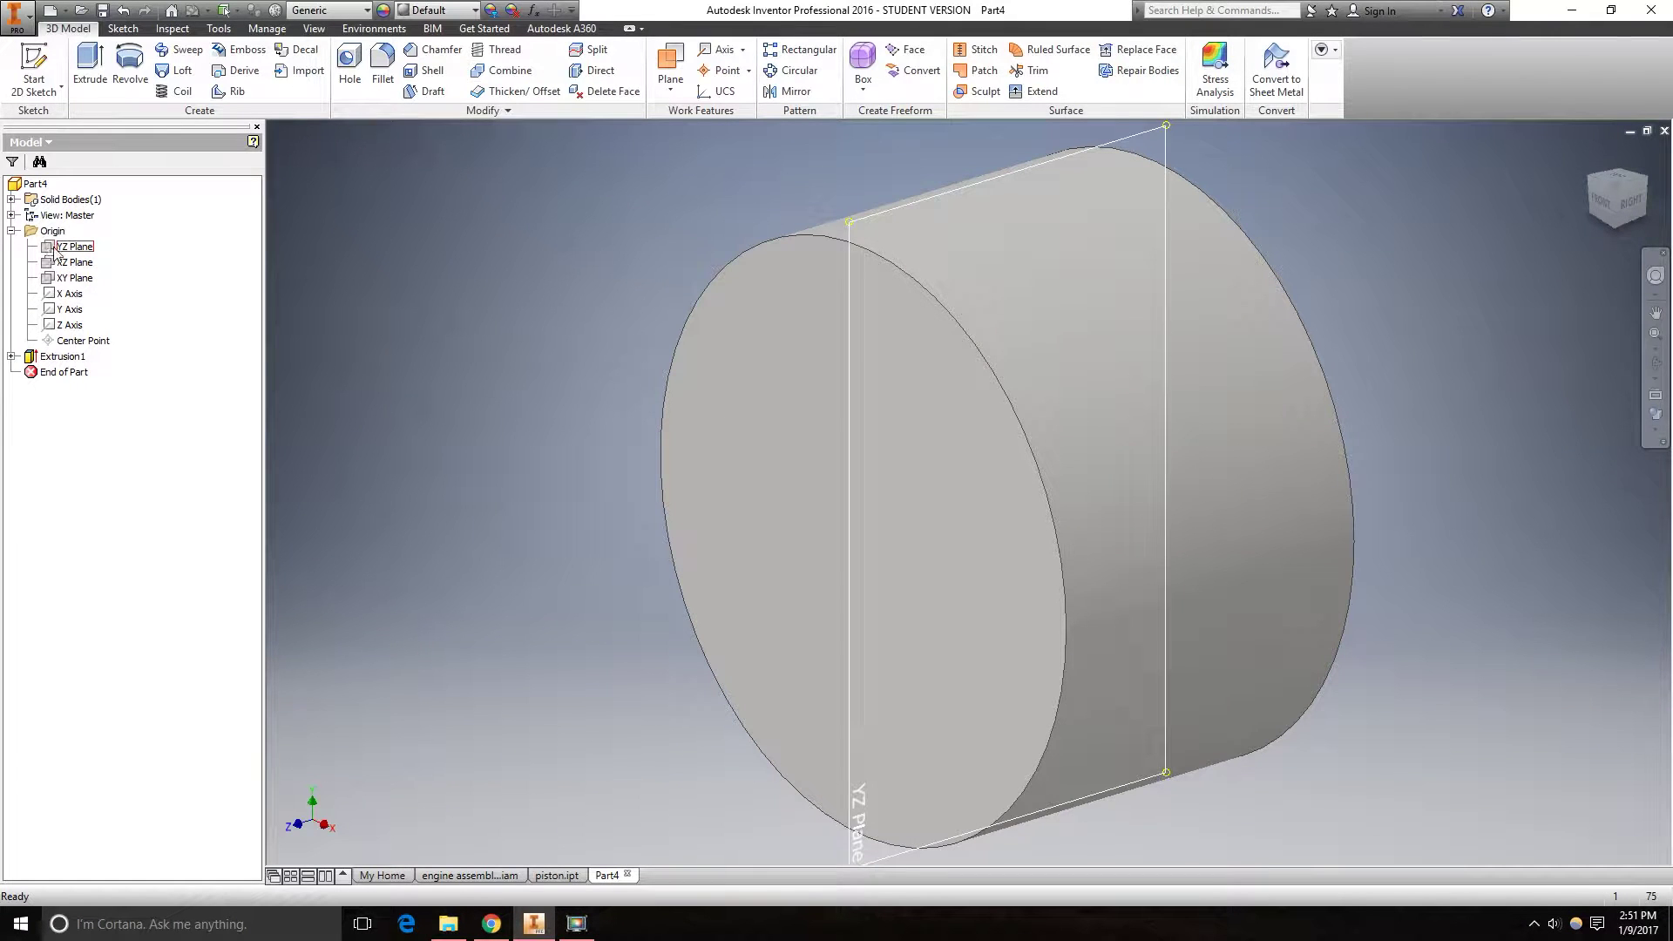
left_click(55, 250)
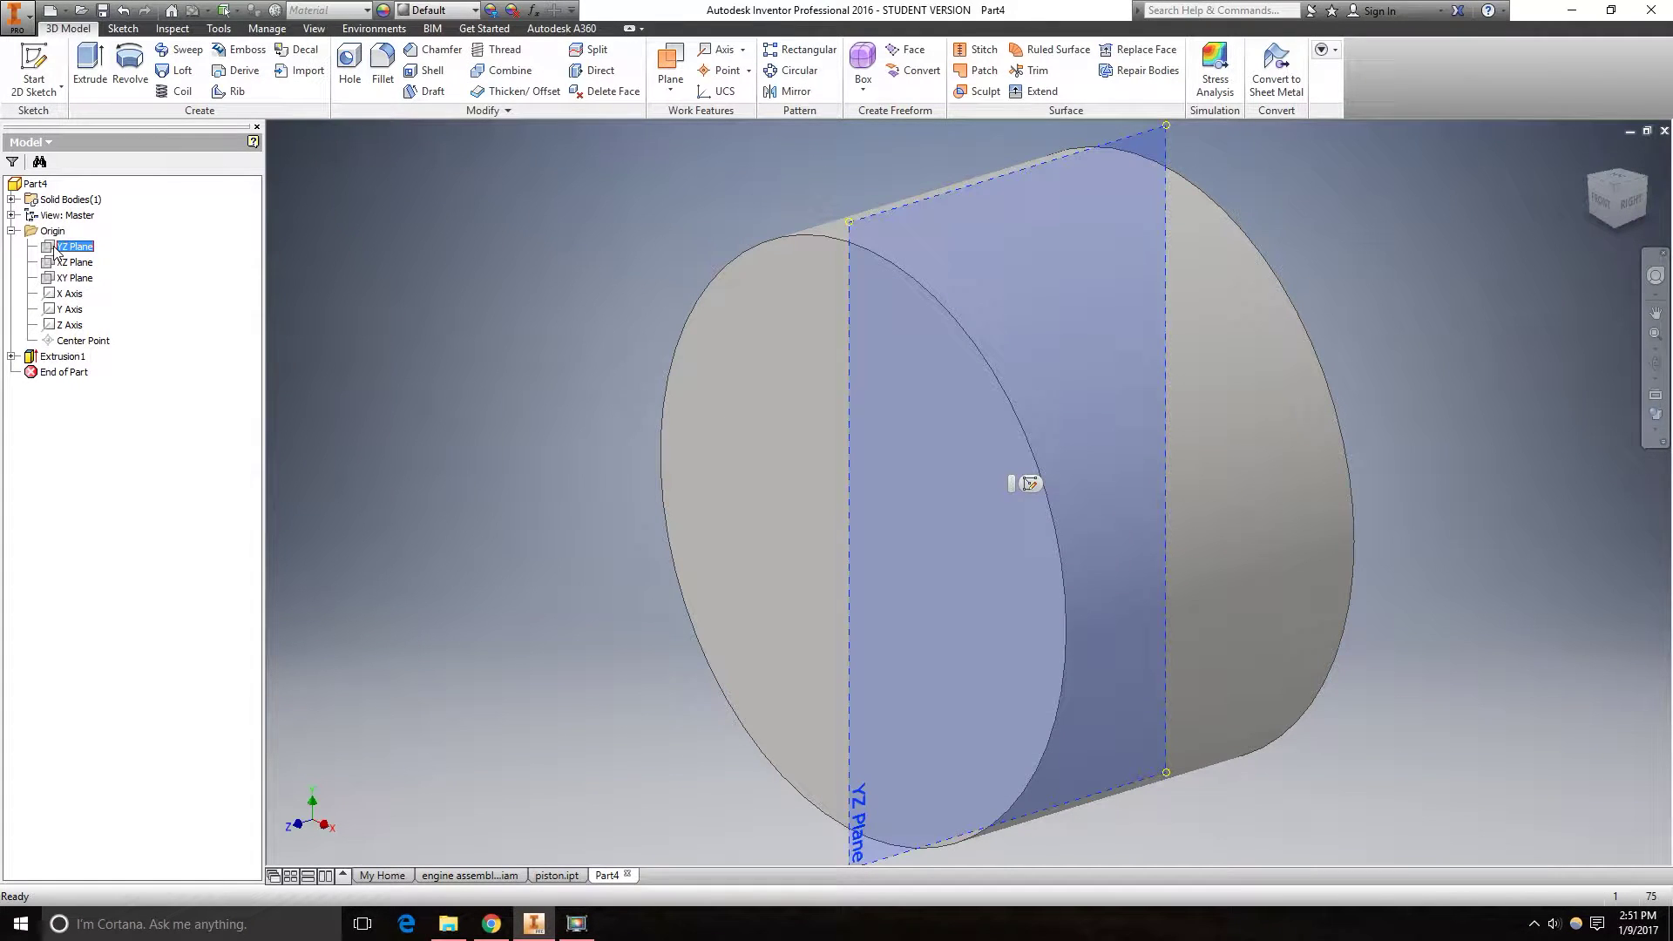
left_click(1031, 485)
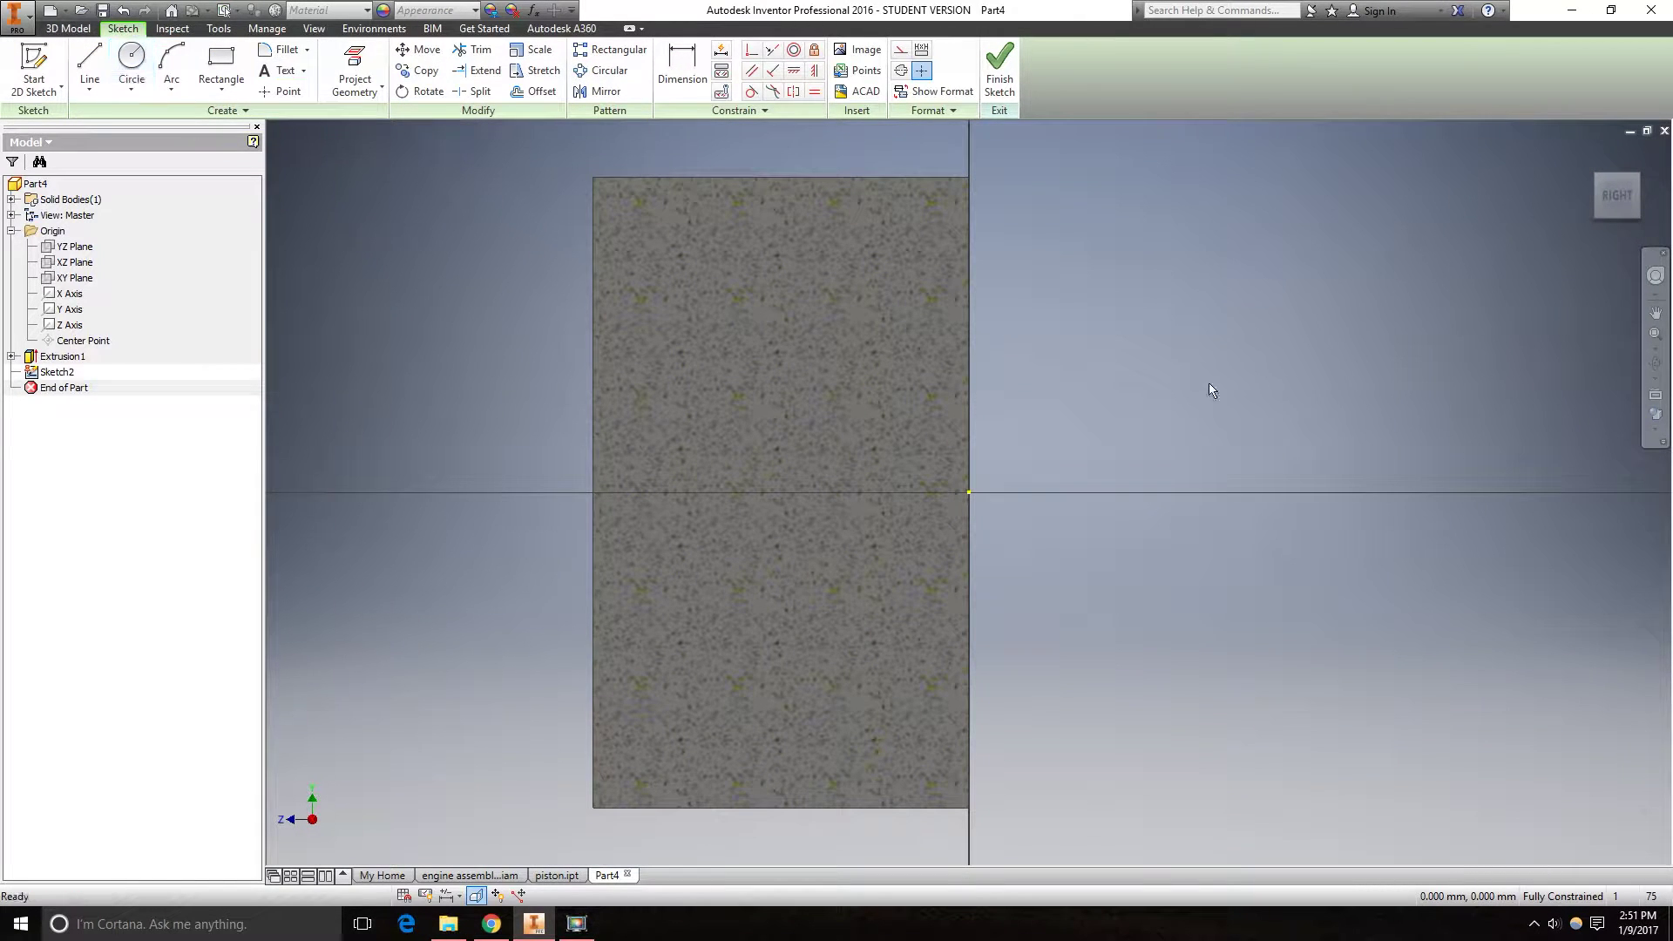
middle_click_drag(773, 454, 837, 449, "shift")
left_click(1621, 199)
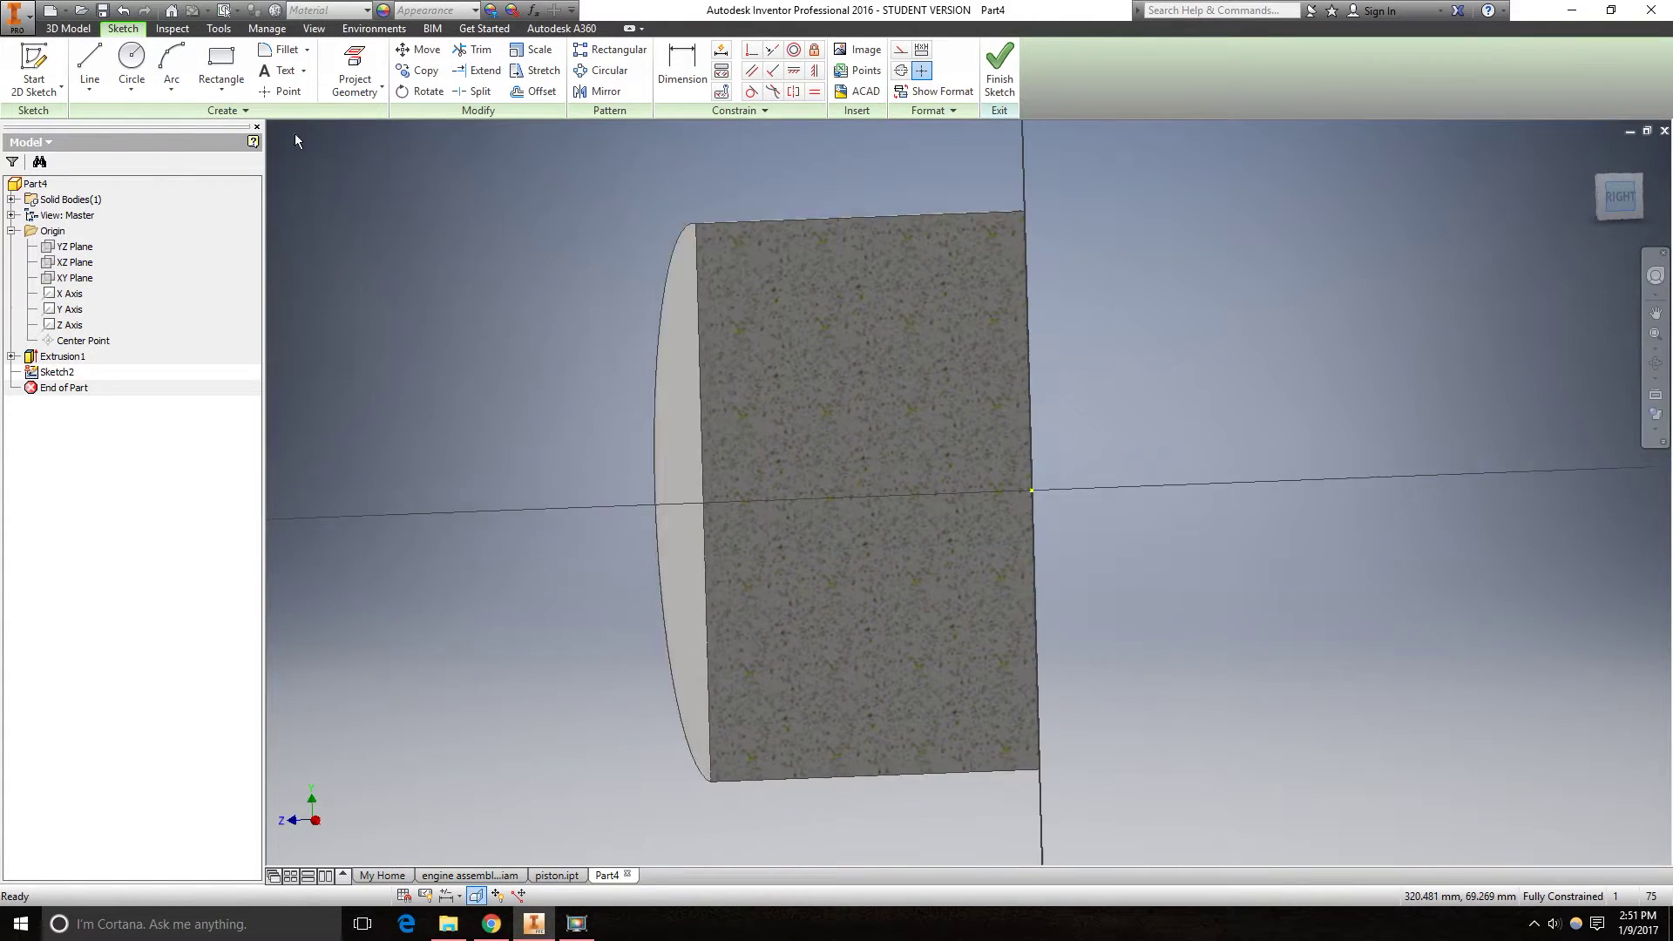
left_click(131, 60)
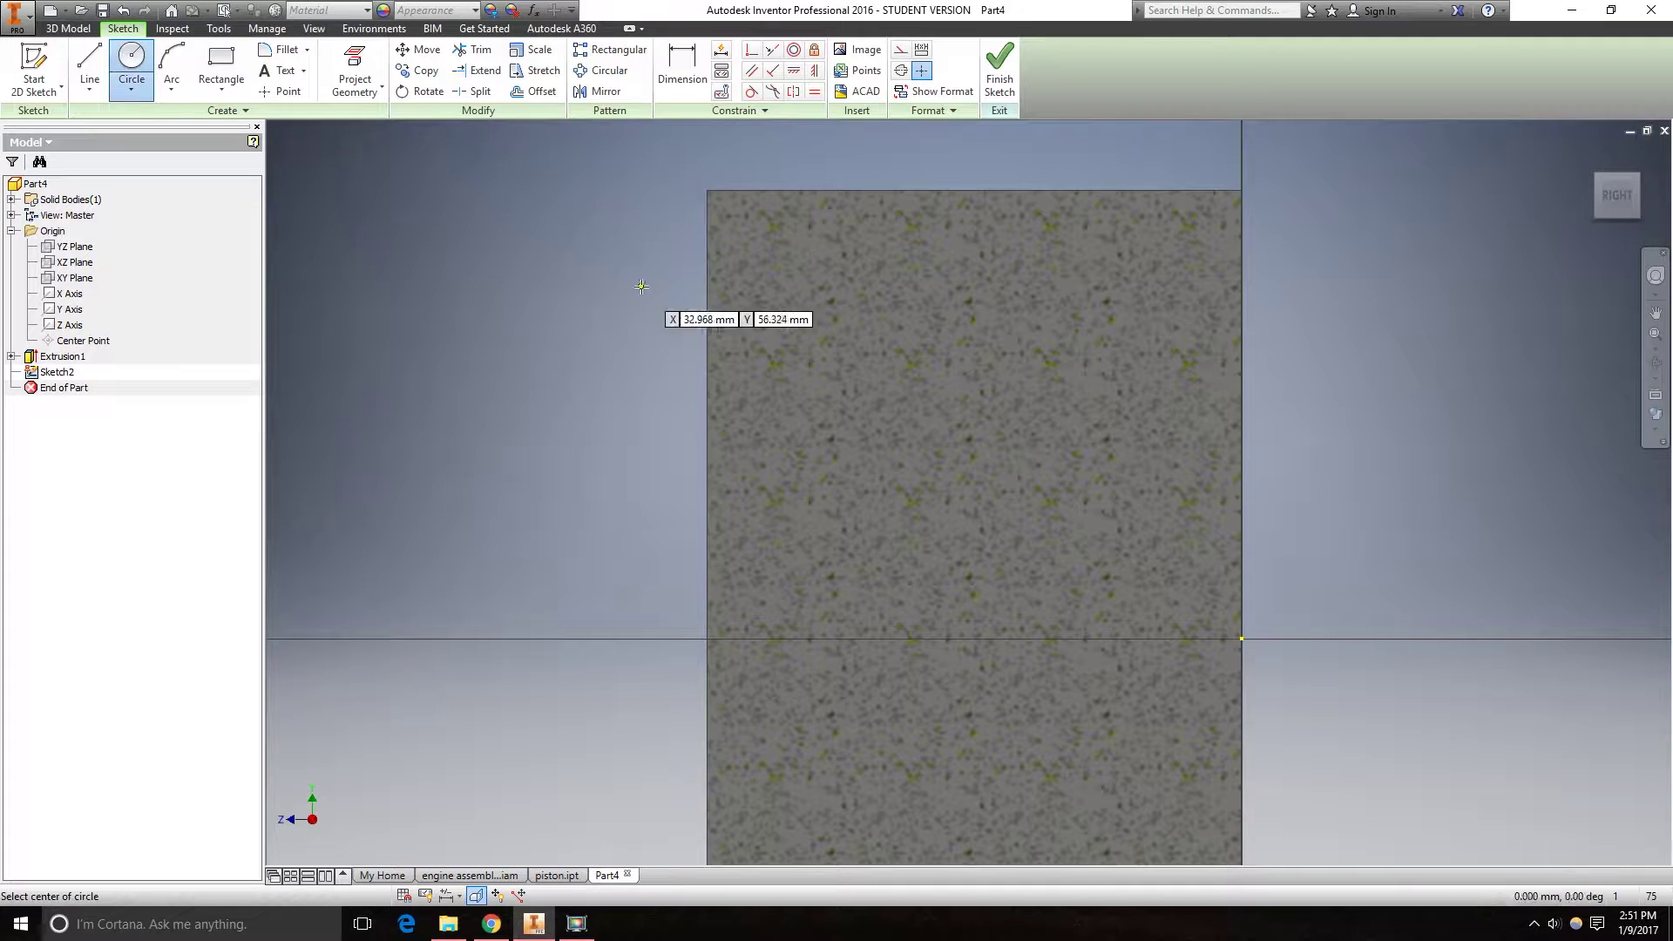
left_click(707, 381)
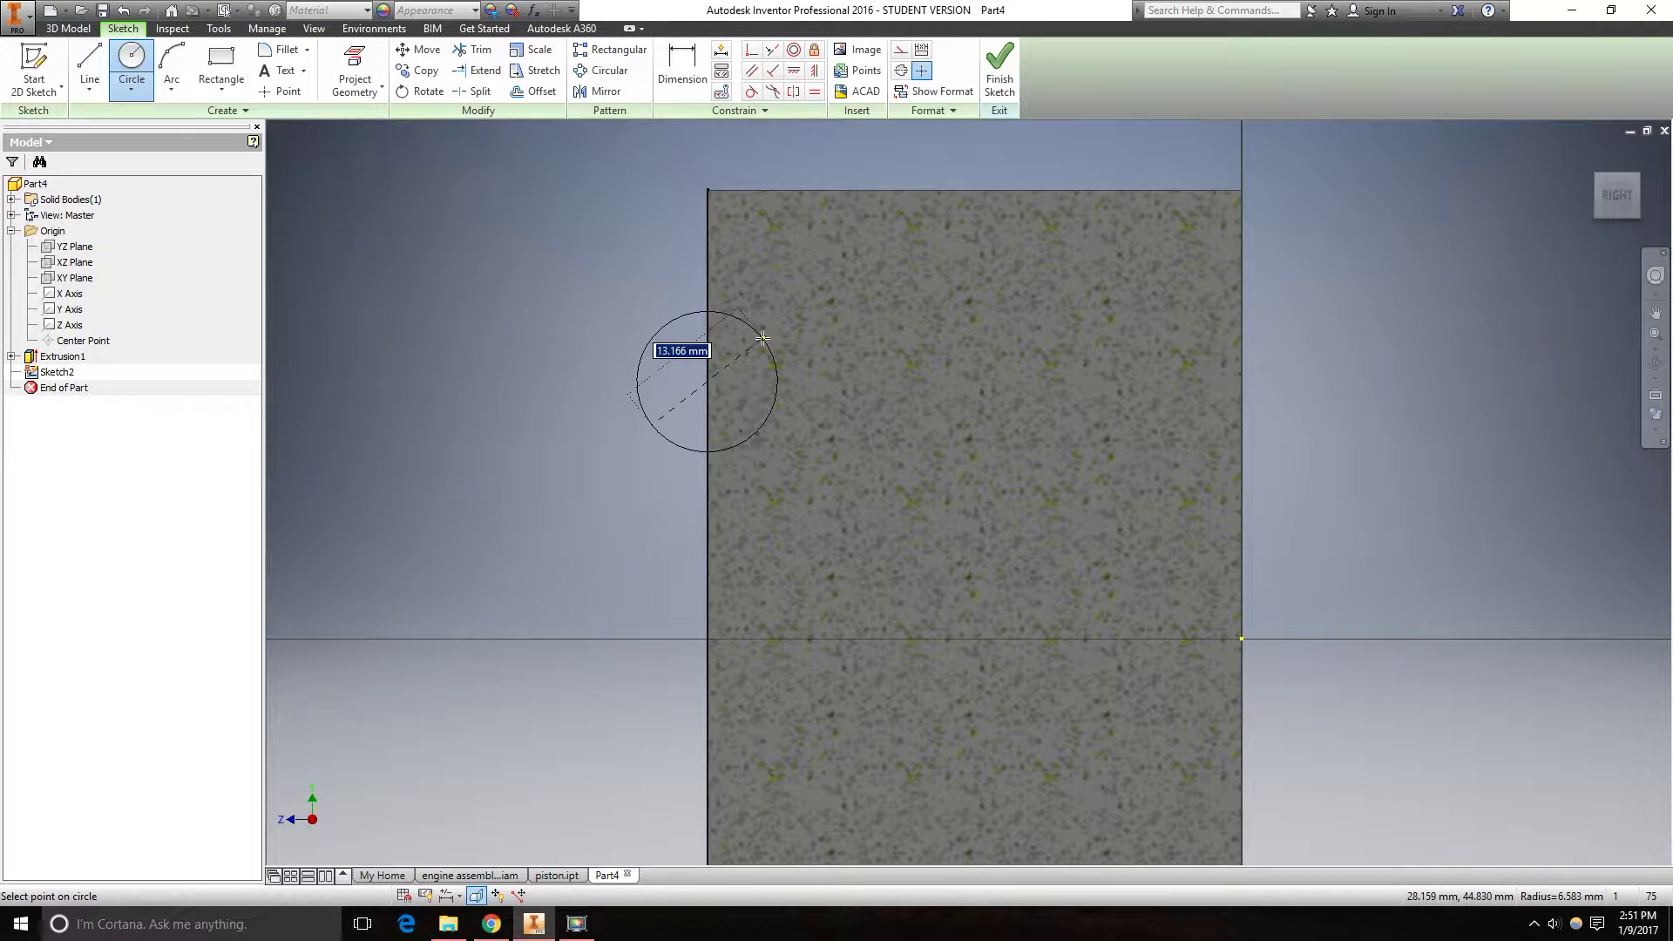
type("12")
key("Return")
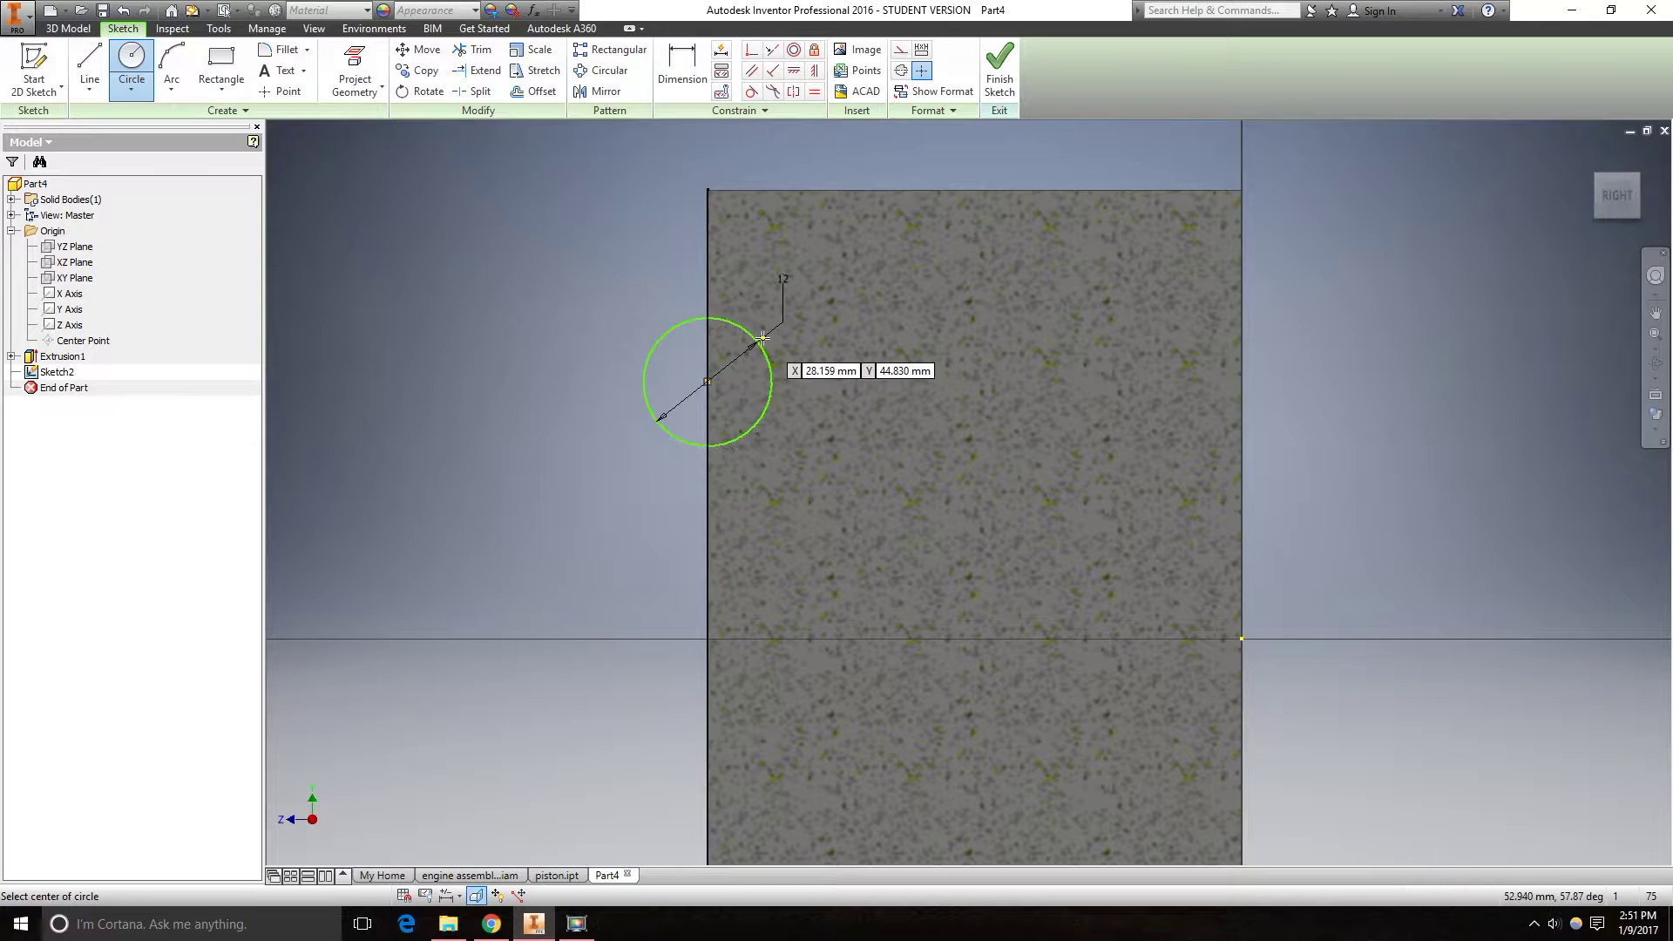
Dimension the small circle's centre 24 mm vertically above the origin.
left_click(669, 87)
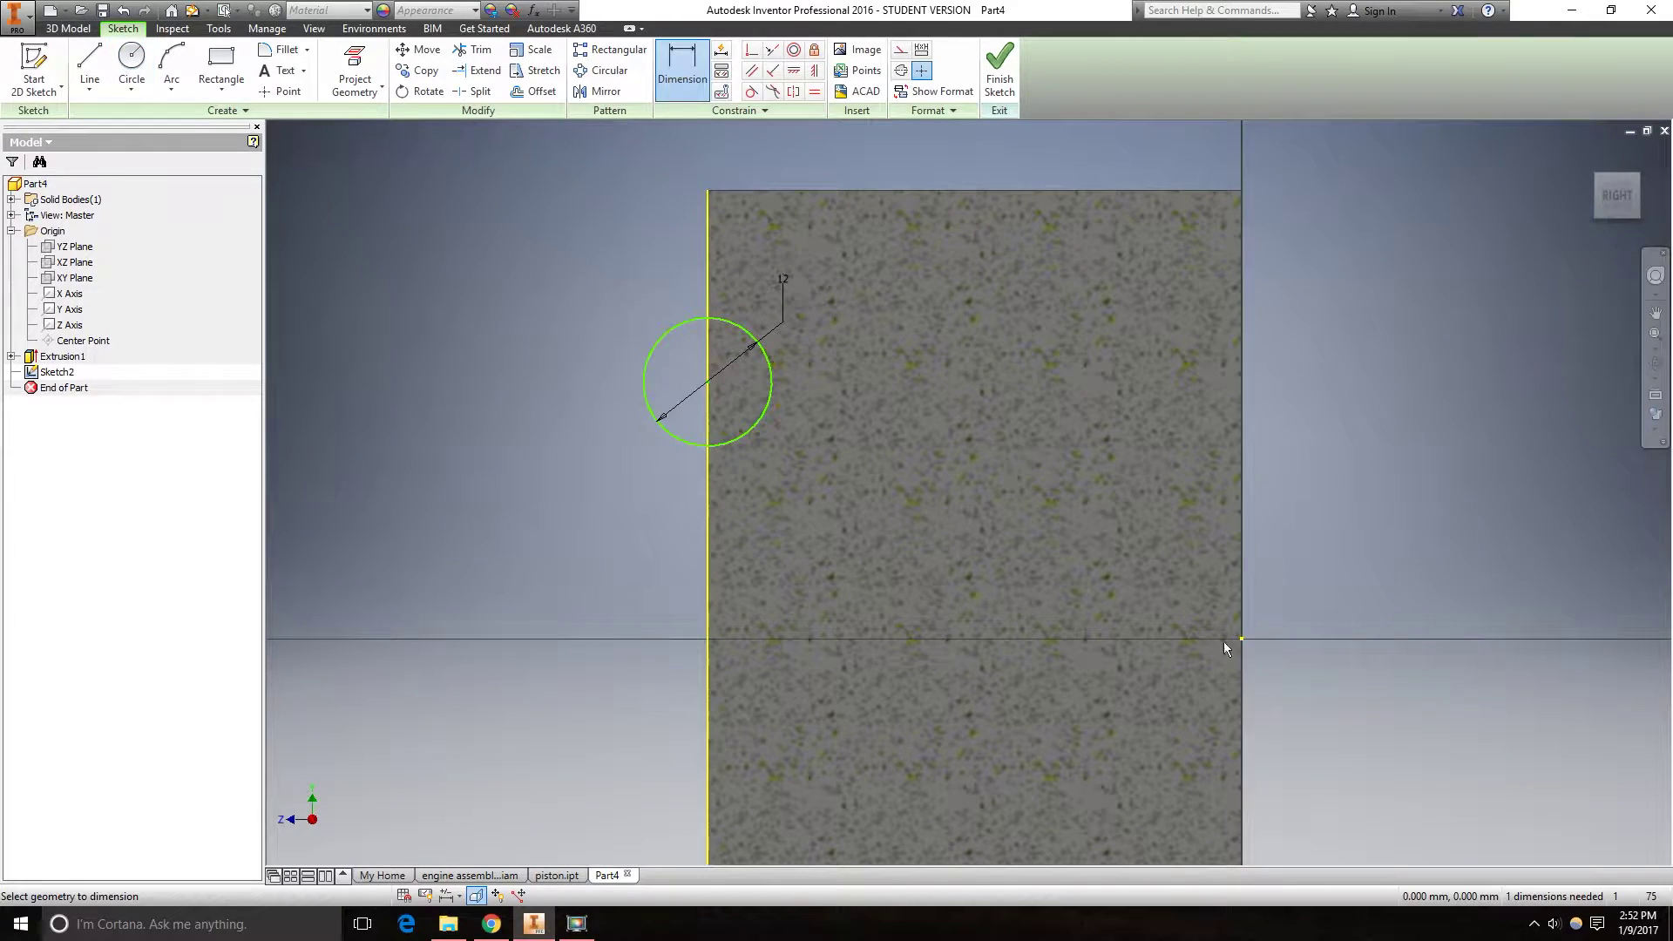
left_click(710, 380)
left_click(462, 533)
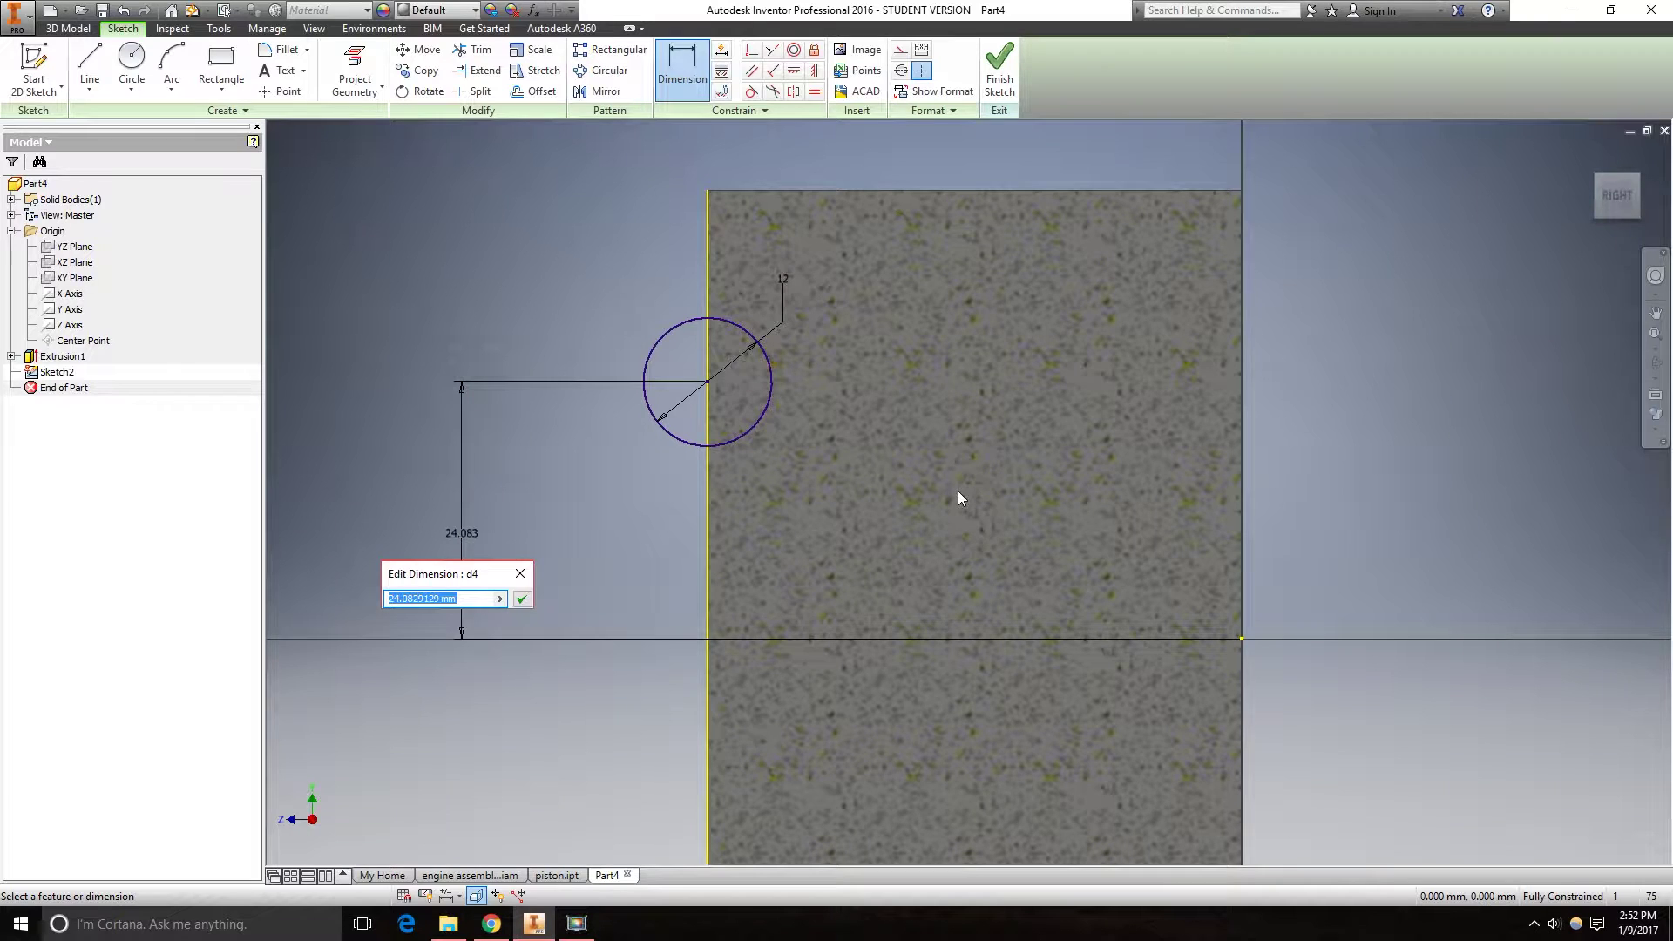
type("24")
key("Return")
left_click(70, 28)
left_click(88, 60)
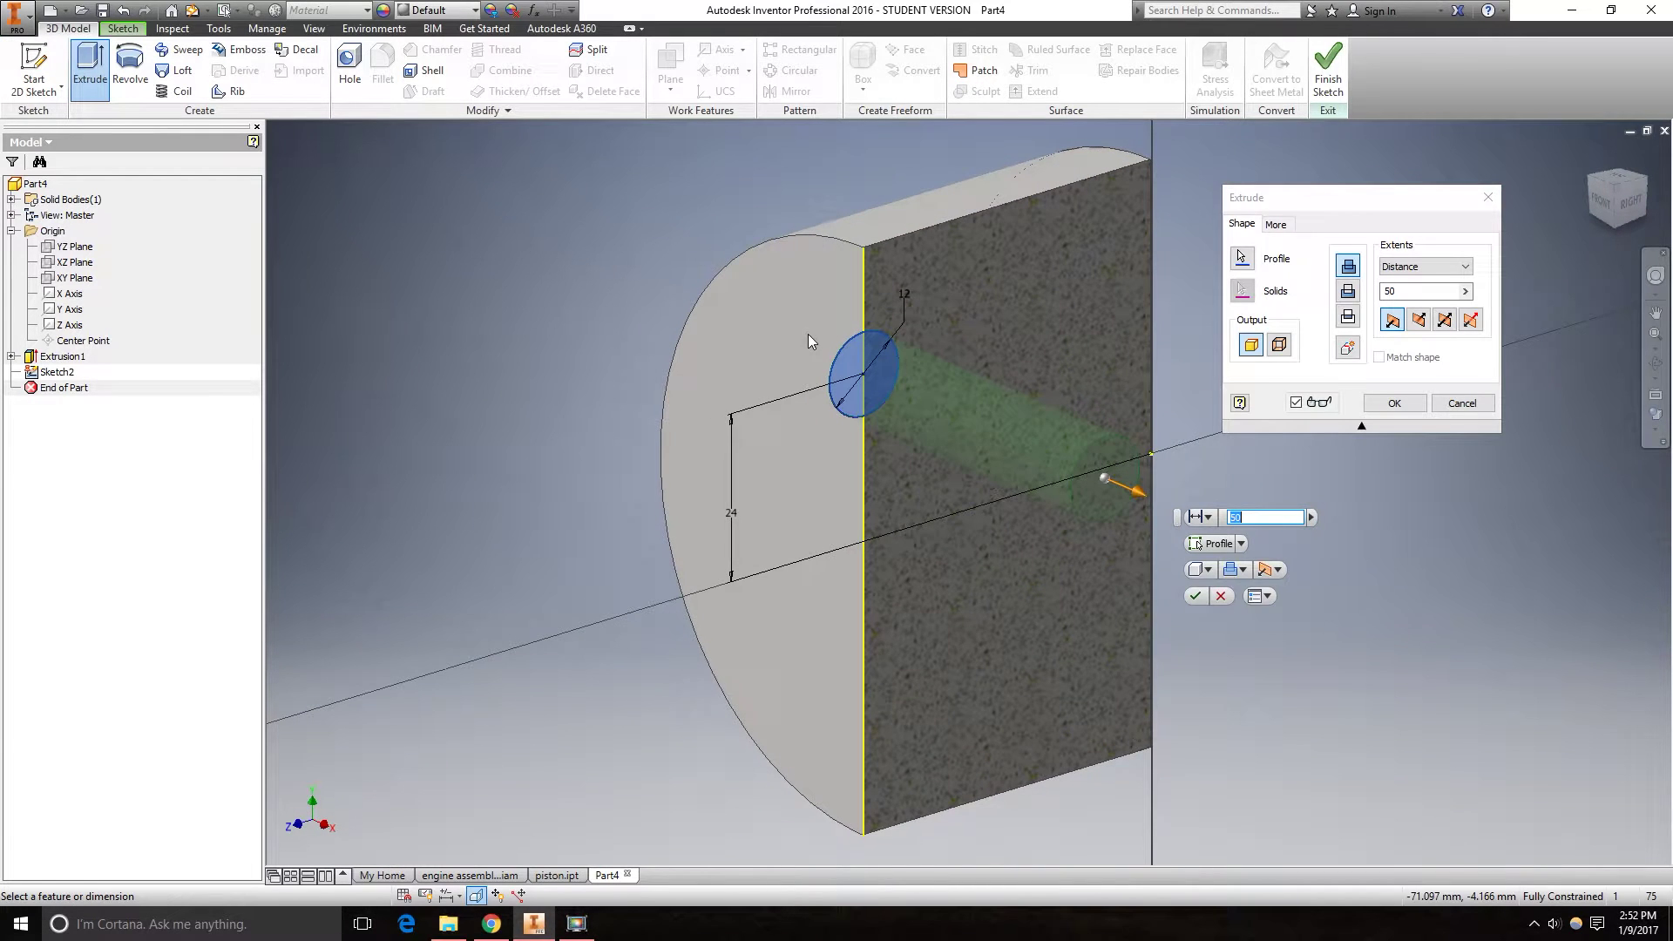
left_click(1471, 406)
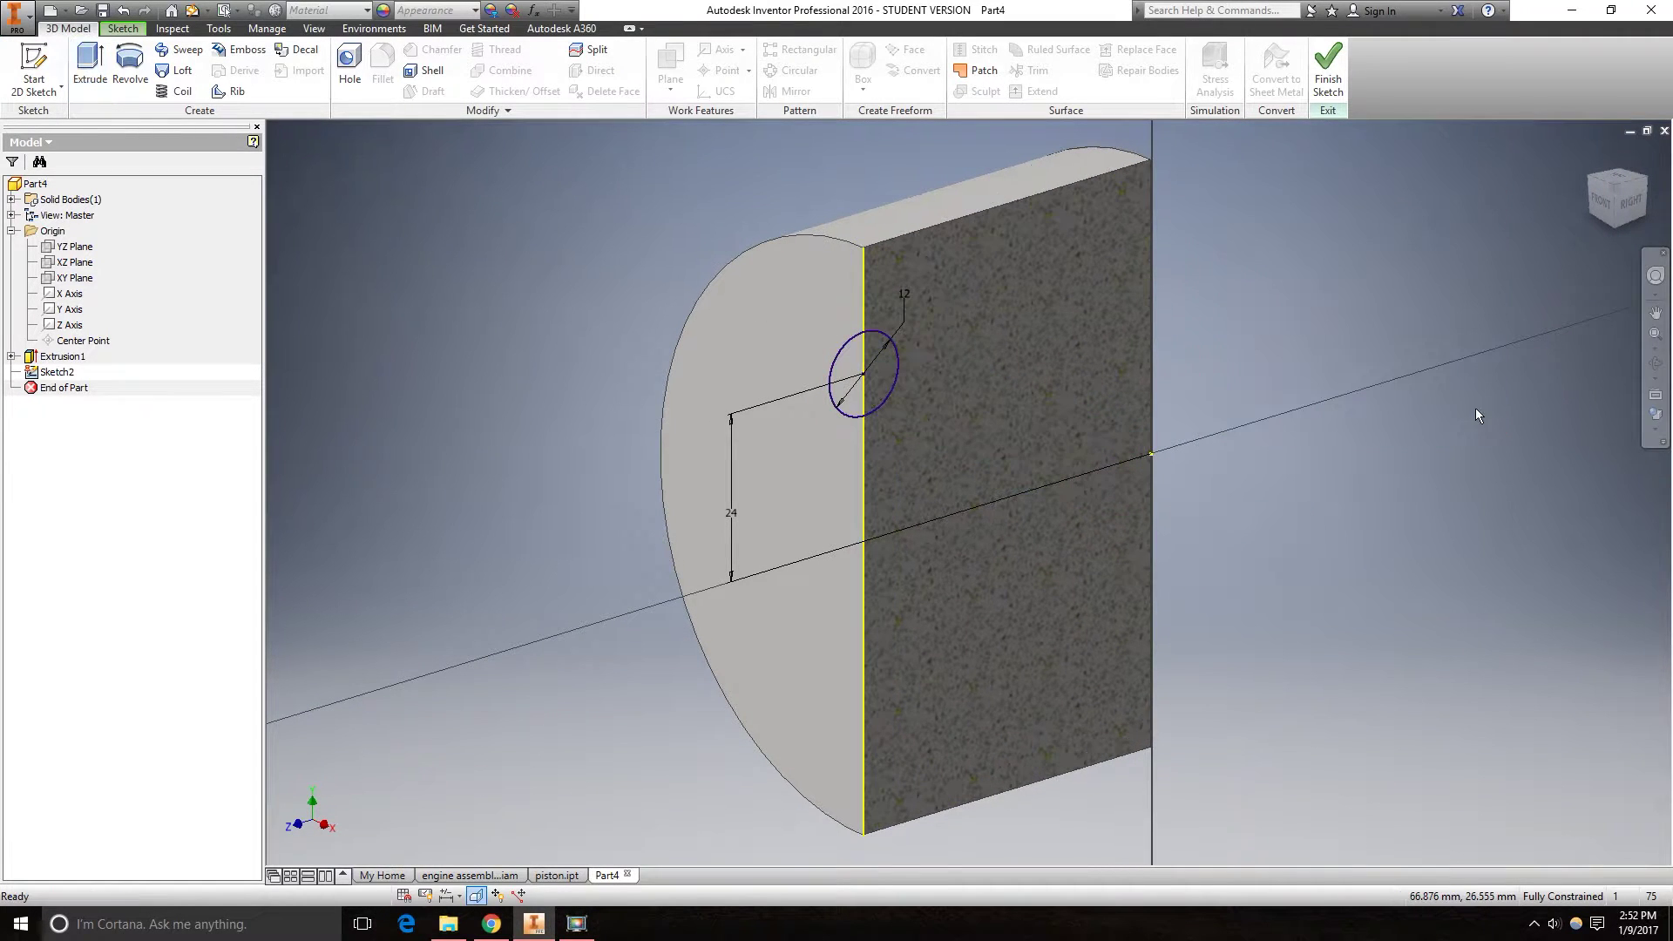
Cut a ring groove into the front face by fully revolving the 12 mm circle around the Z axis.
left_click(131, 70)
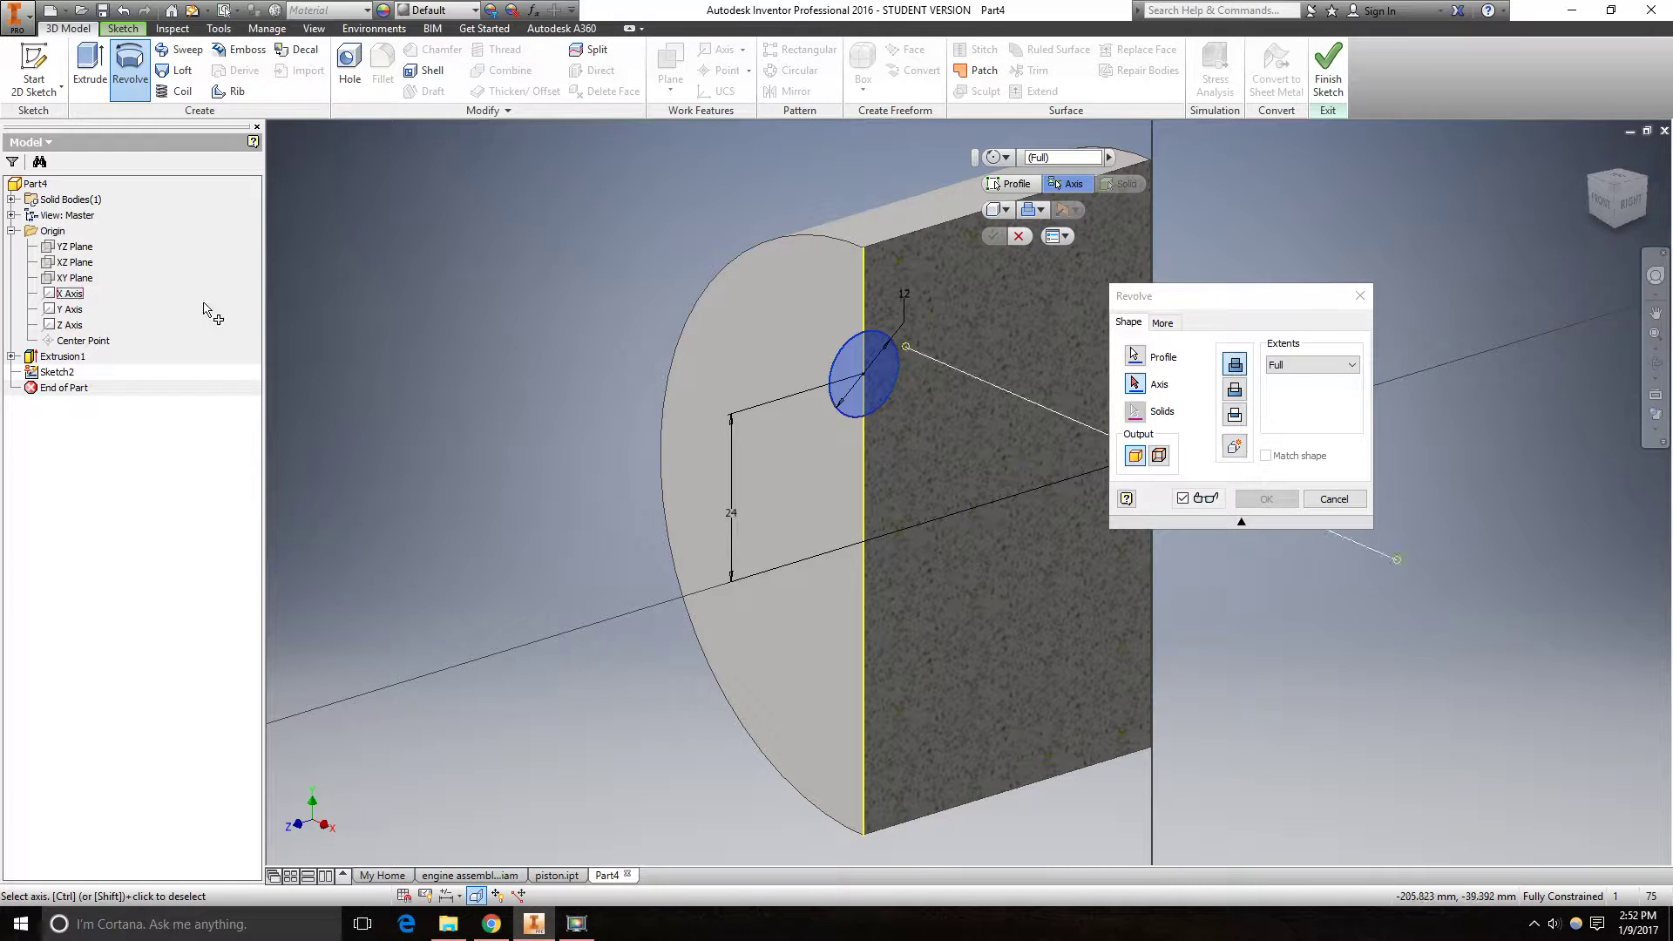
left_click(65, 327)
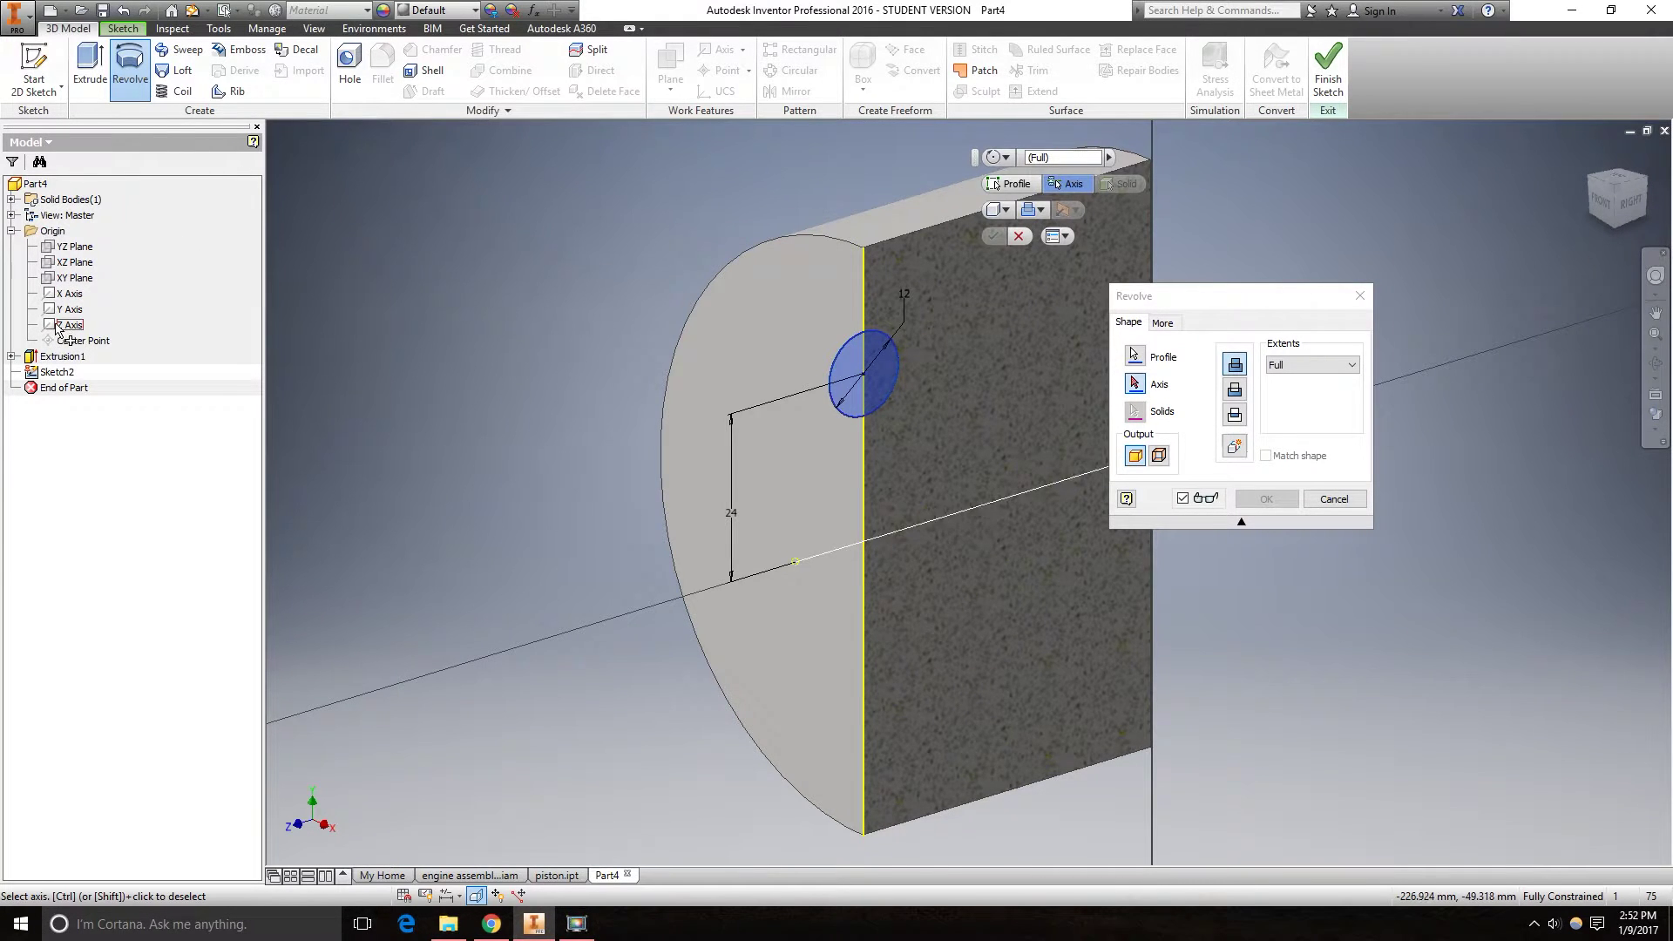
left_click(1236, 392)
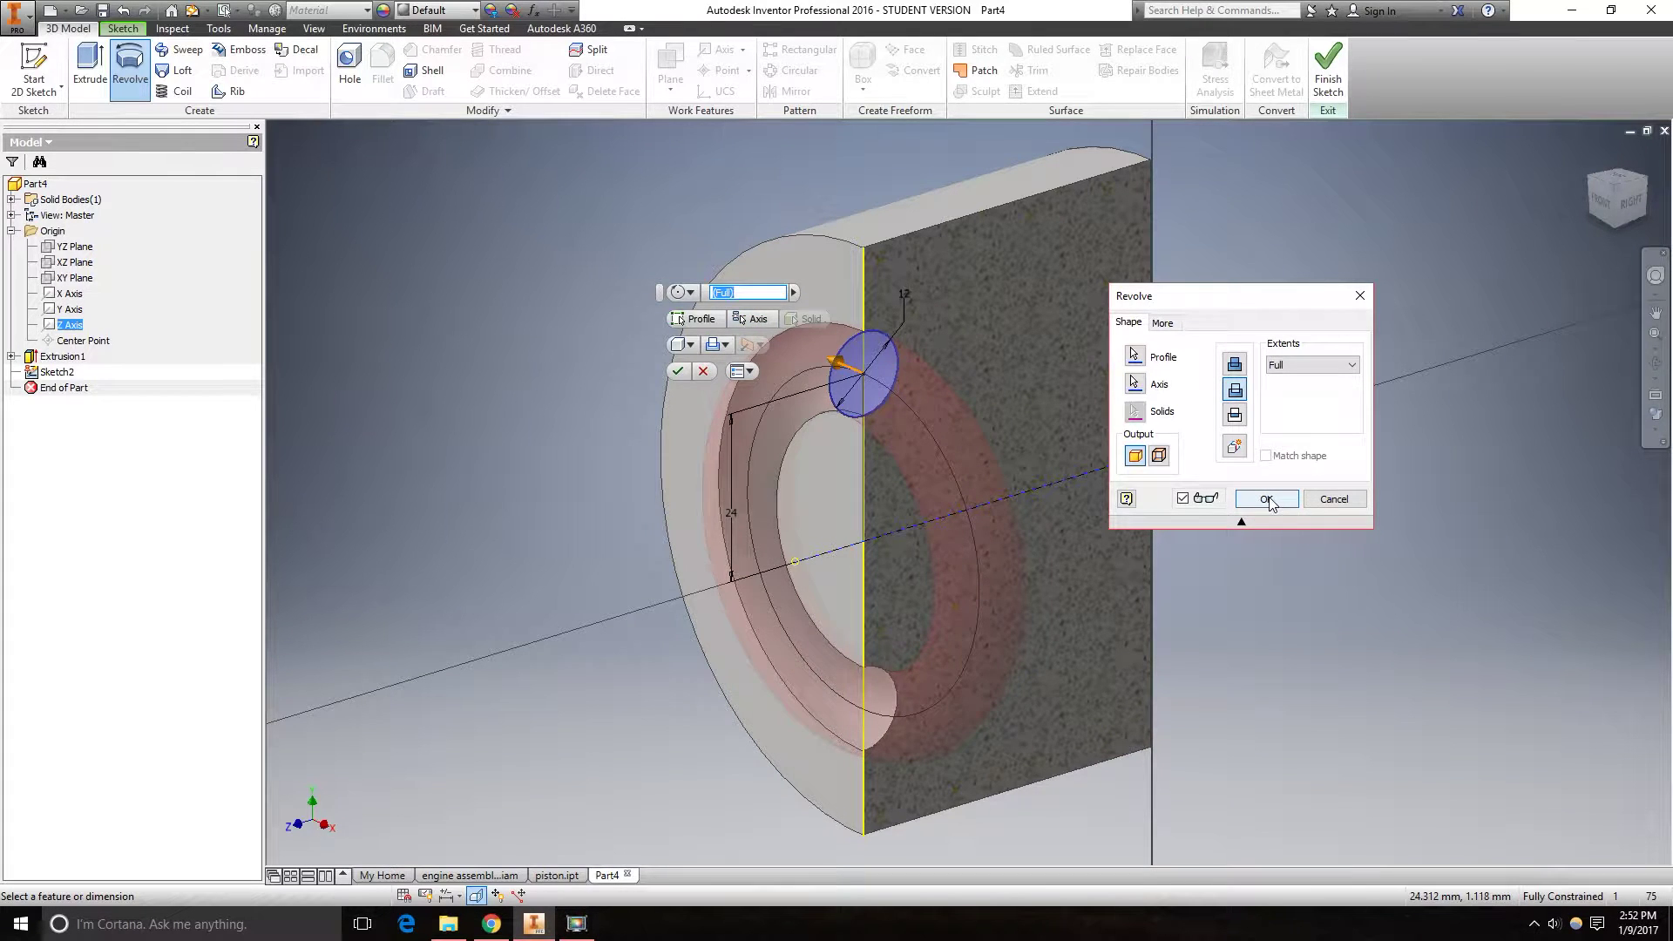
left_click(1266, 500)
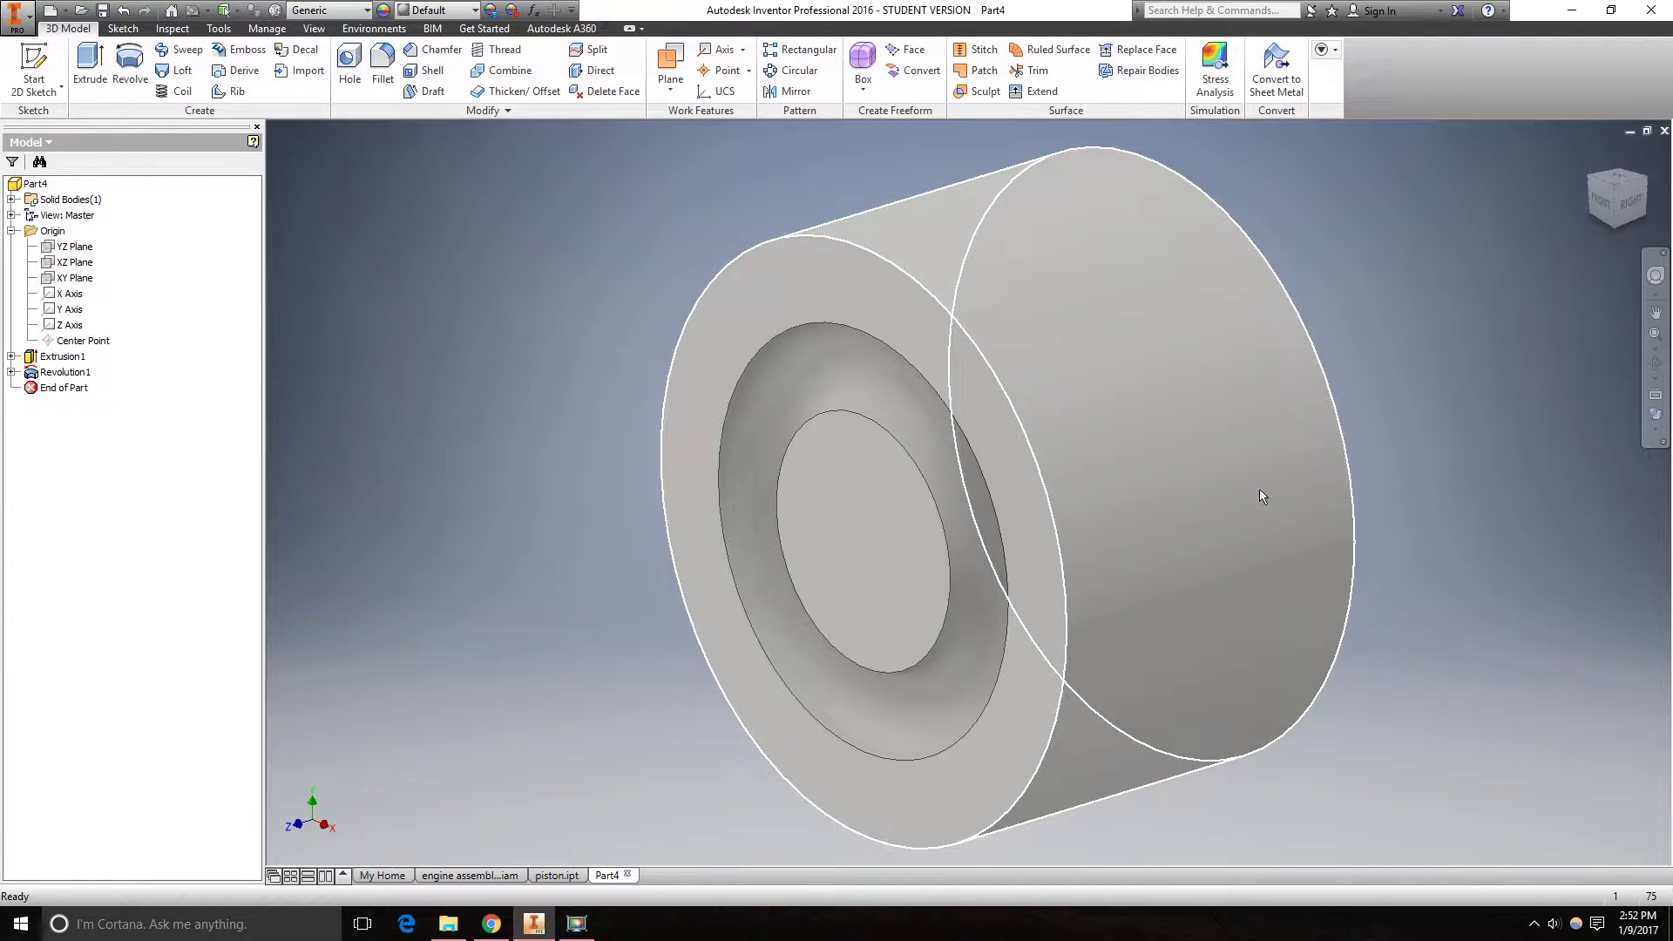
Fillet the inner circular edge of the groove around the flat centre of the front face.
left_click(382, 77)
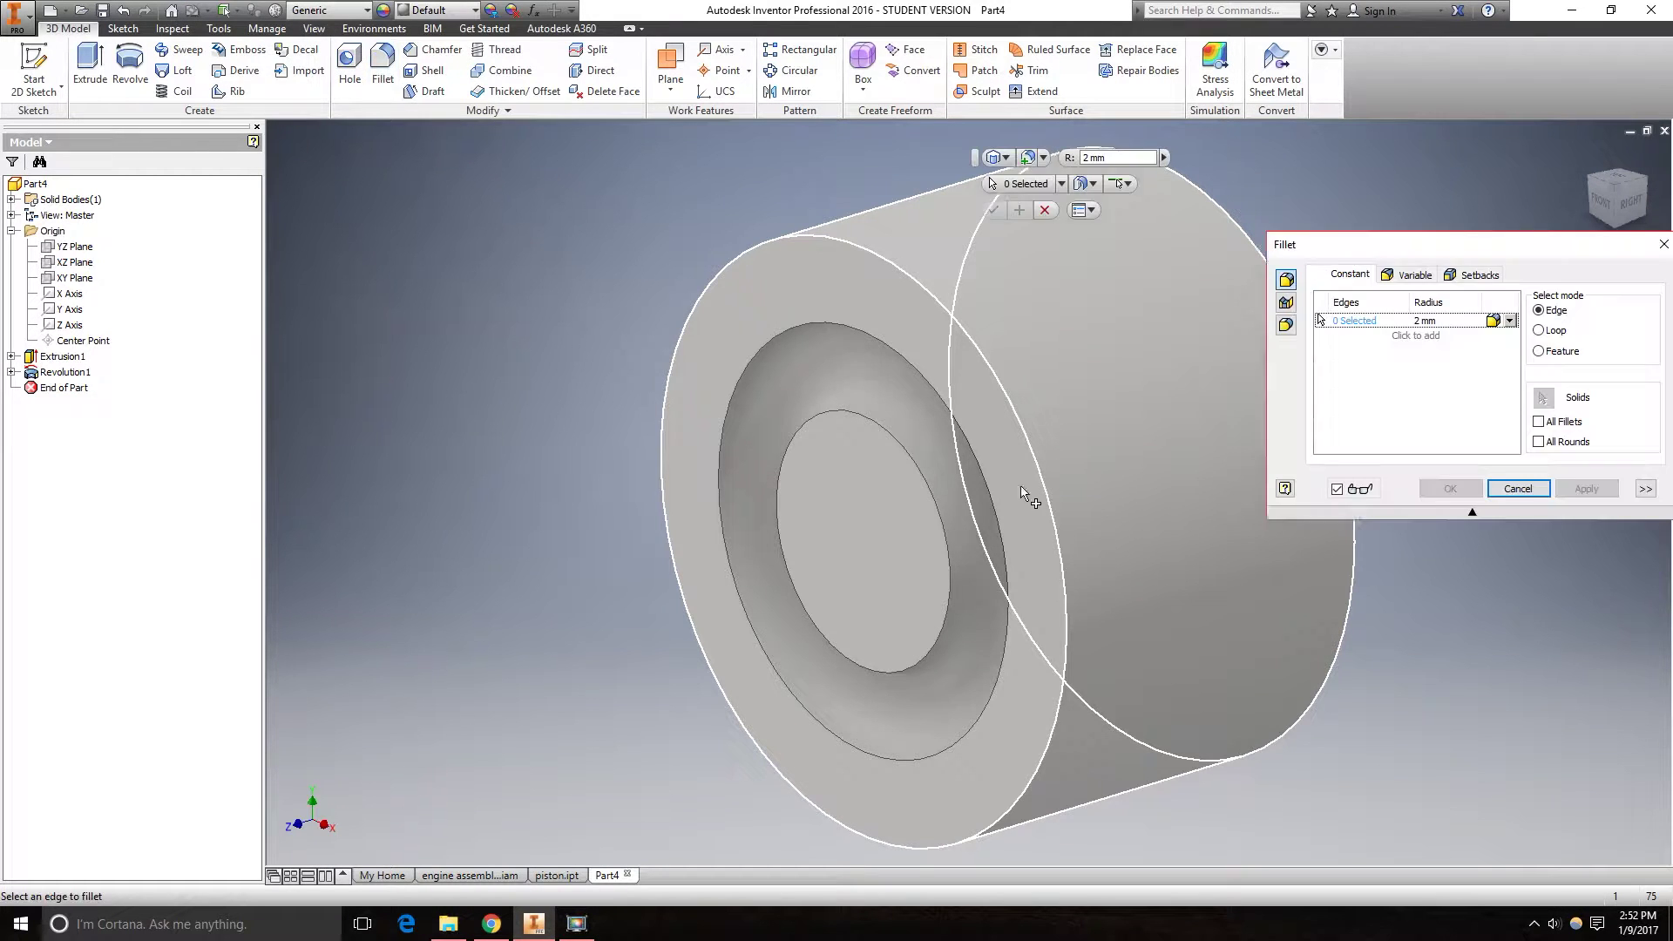
left_click(903, 446)
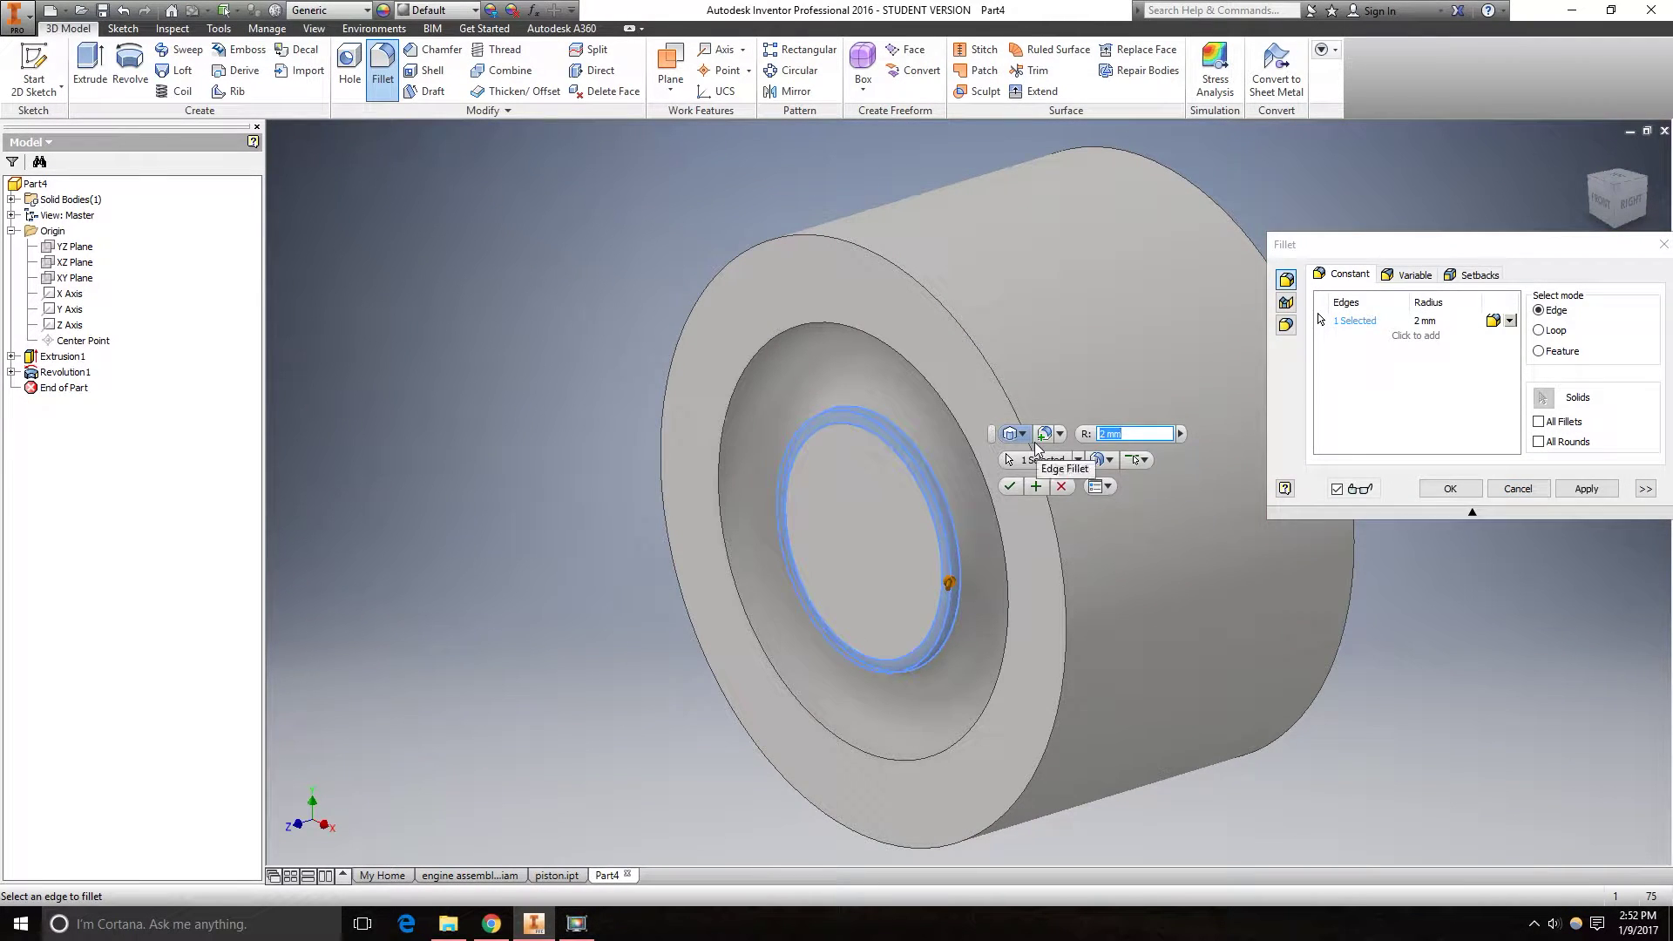
left_click(1009, 485)
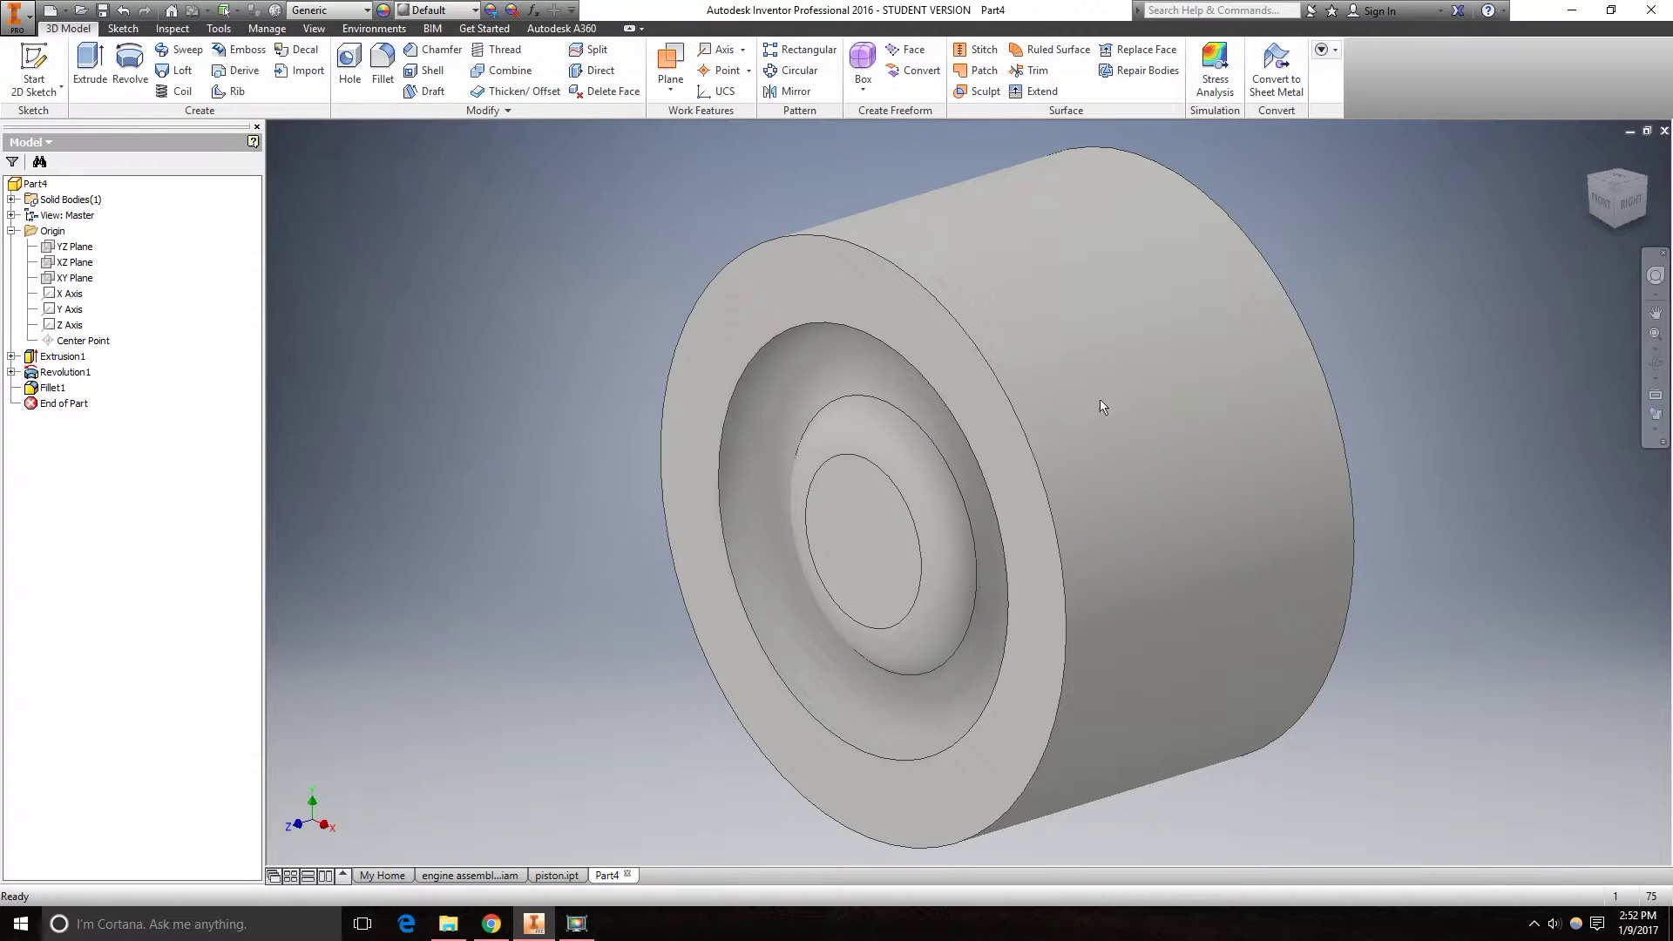
On the YZ plane, sketch a 25 mm by 25 mm rectangle starting from the upper corner of the cylinder's back face.
middle_click_drag(1367, 620, 1127, 598, "shift")
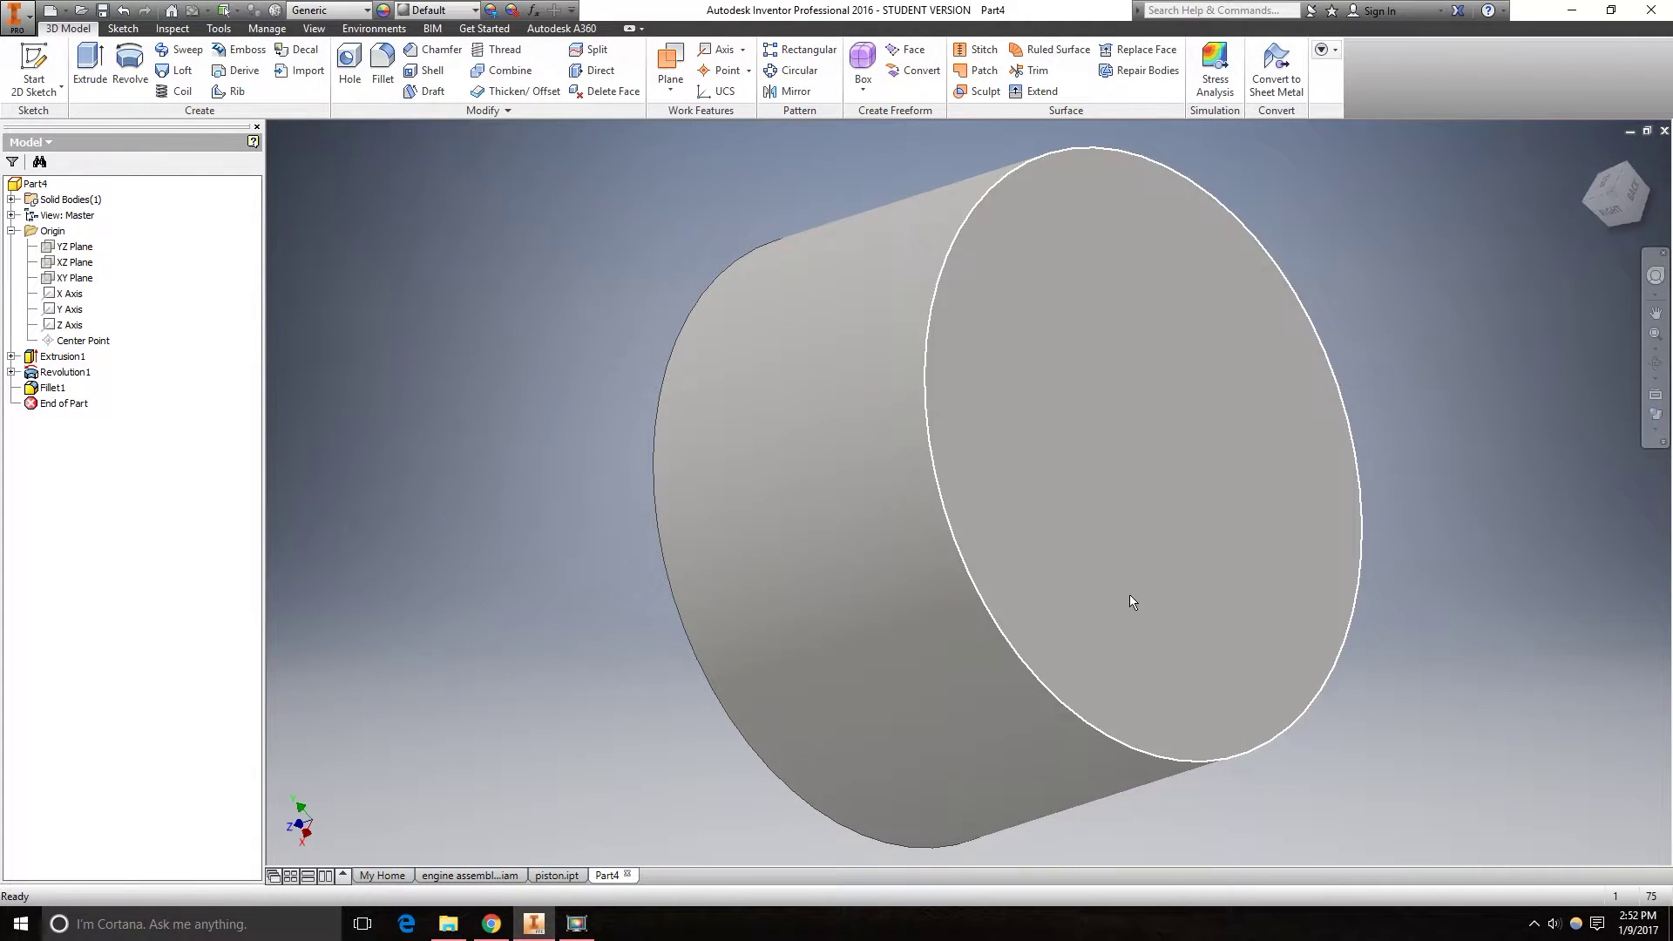
left_click(49, 249)
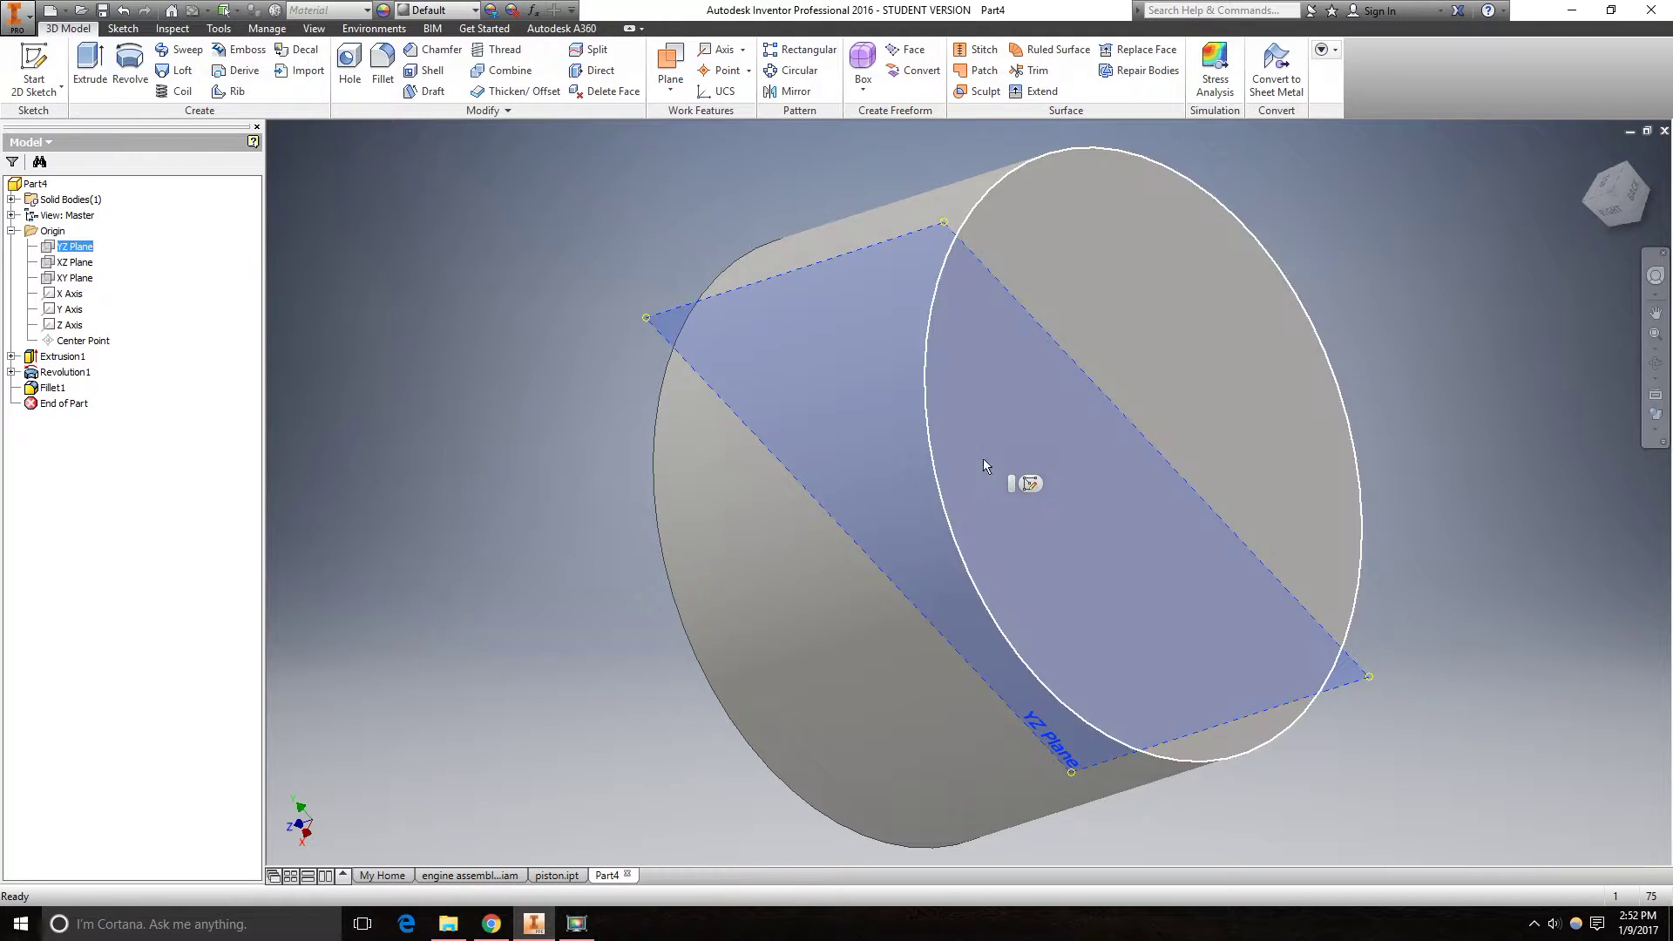
left_click(1033, 483)
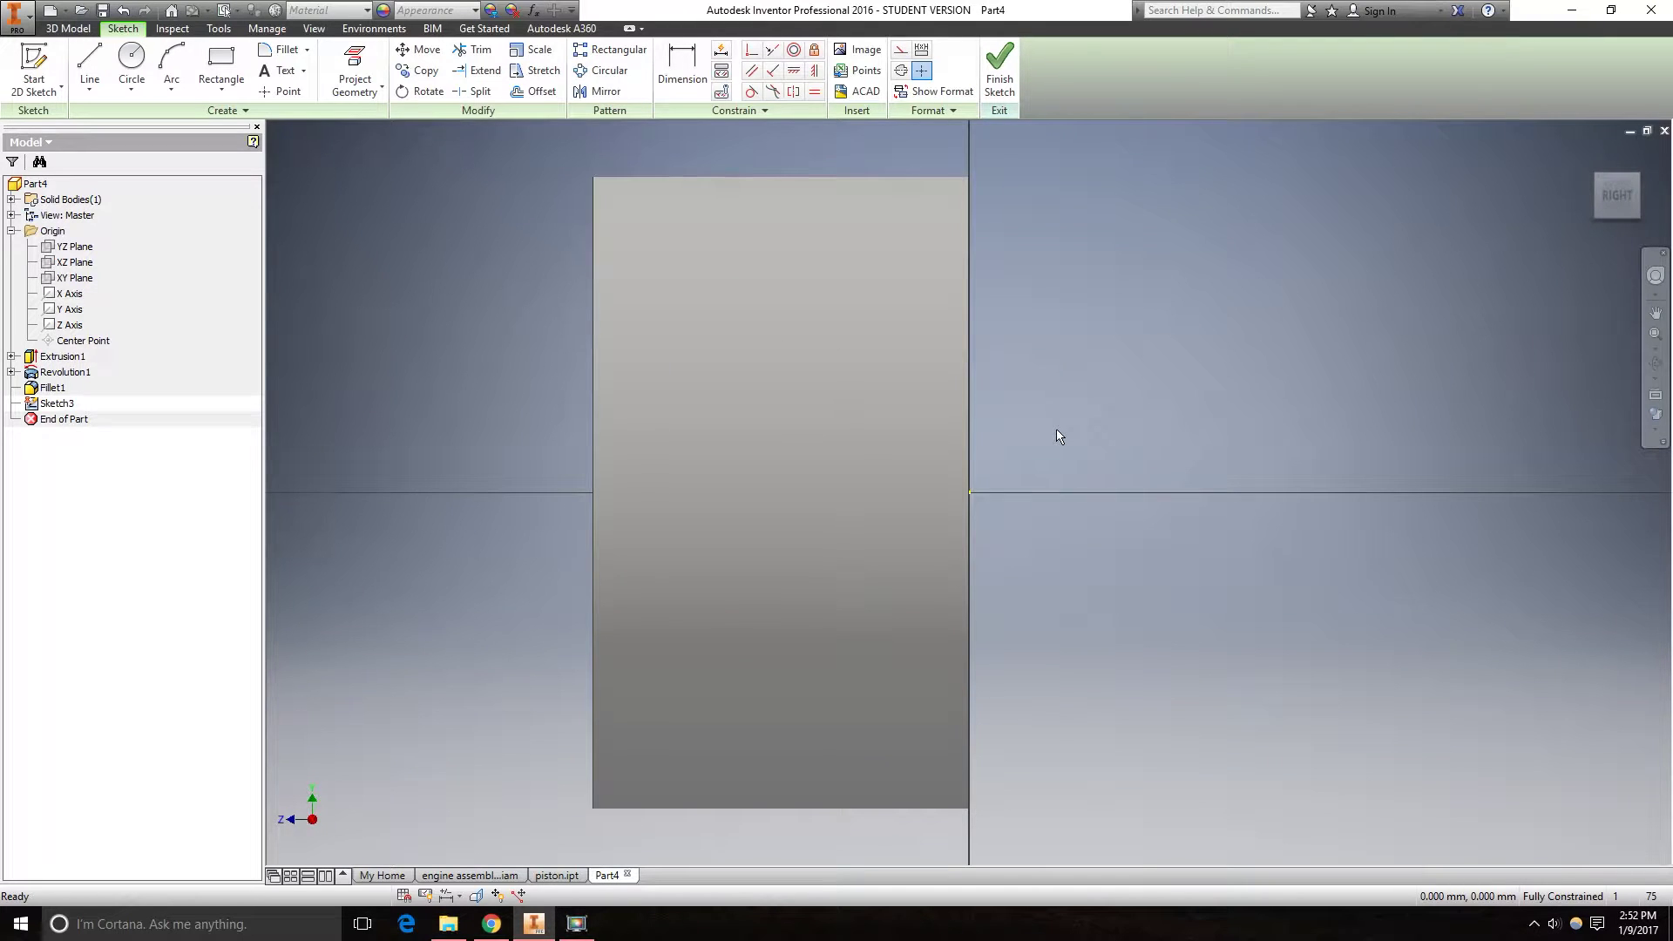
left_click(221, 63)
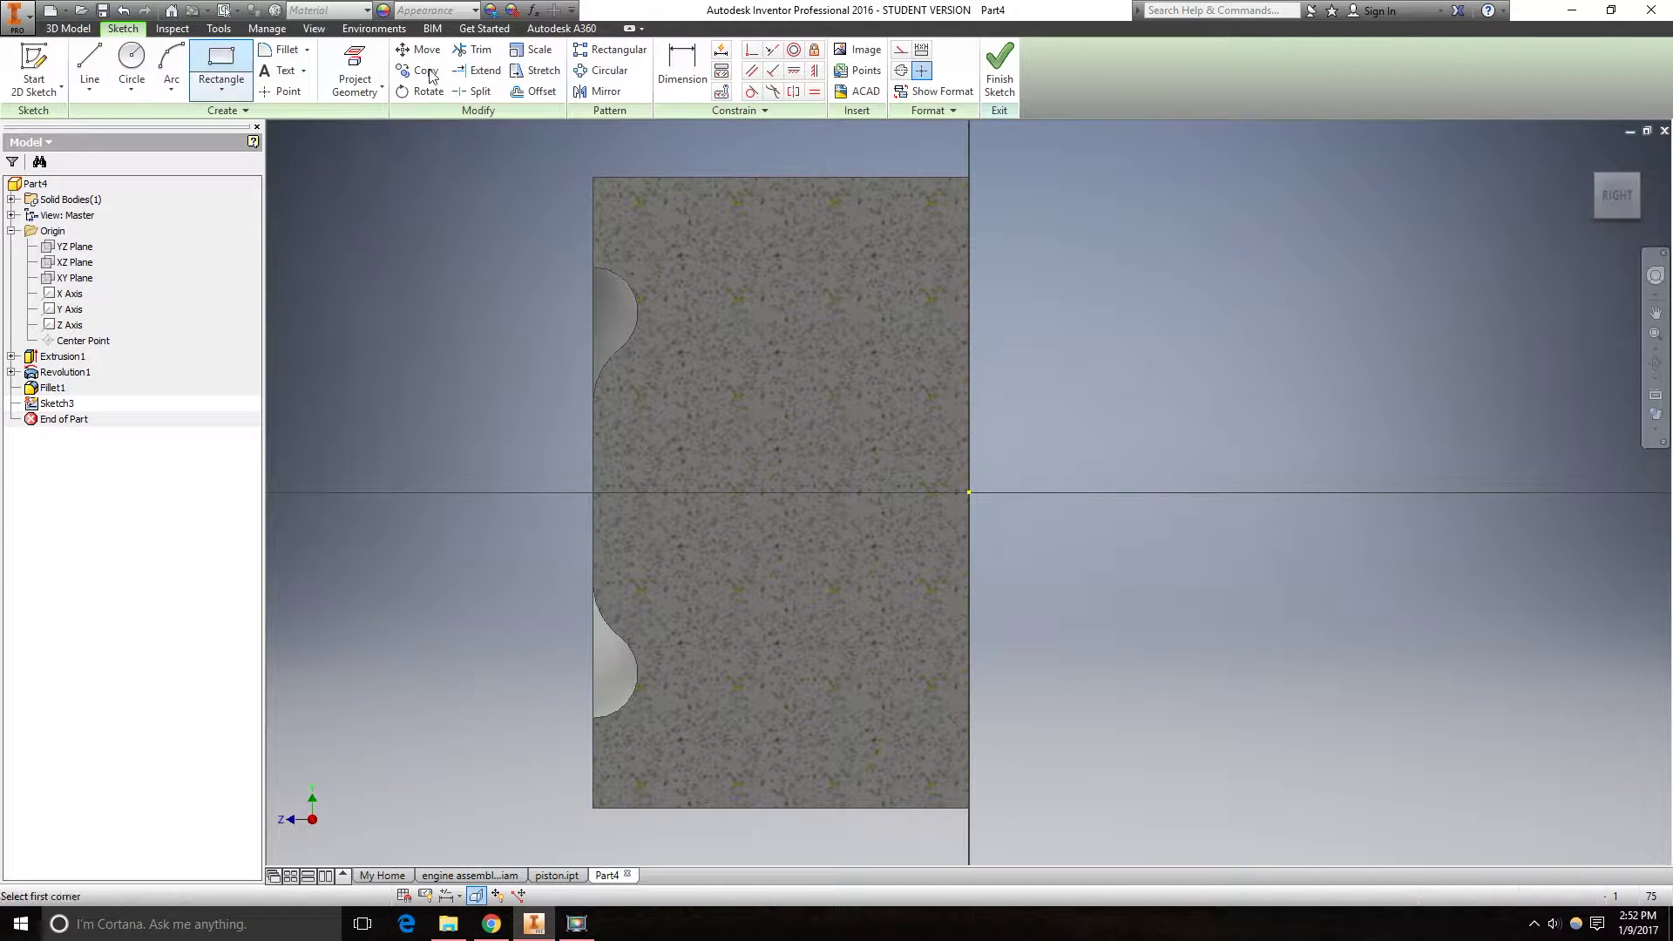
left_click(967, 177)
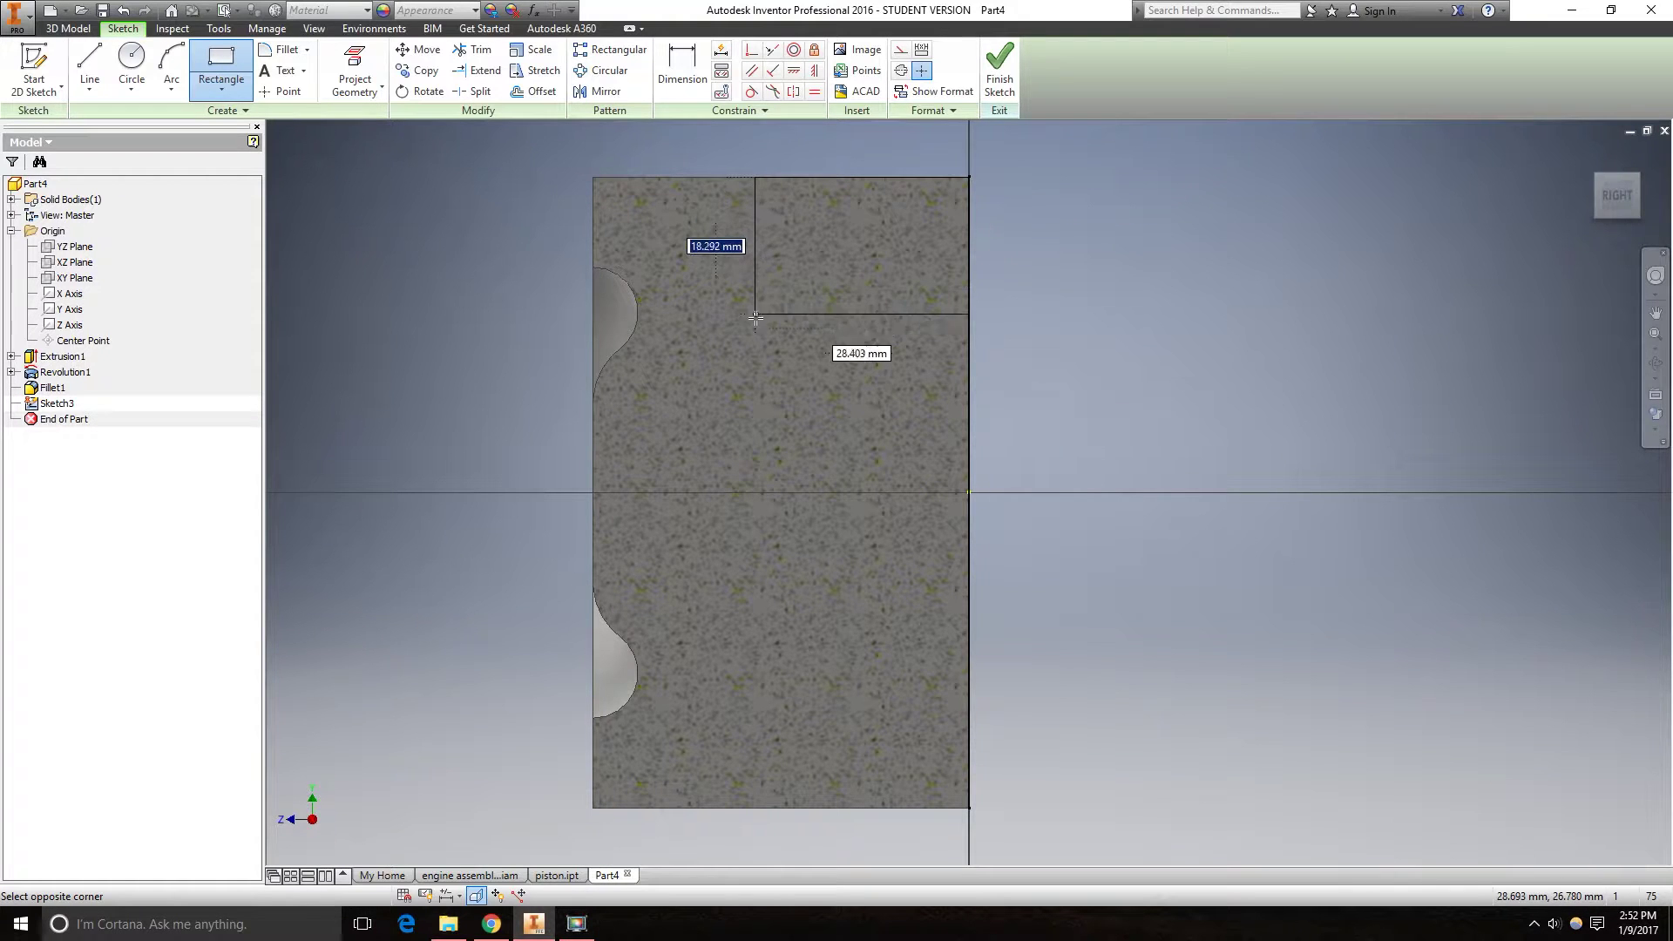
type("25")
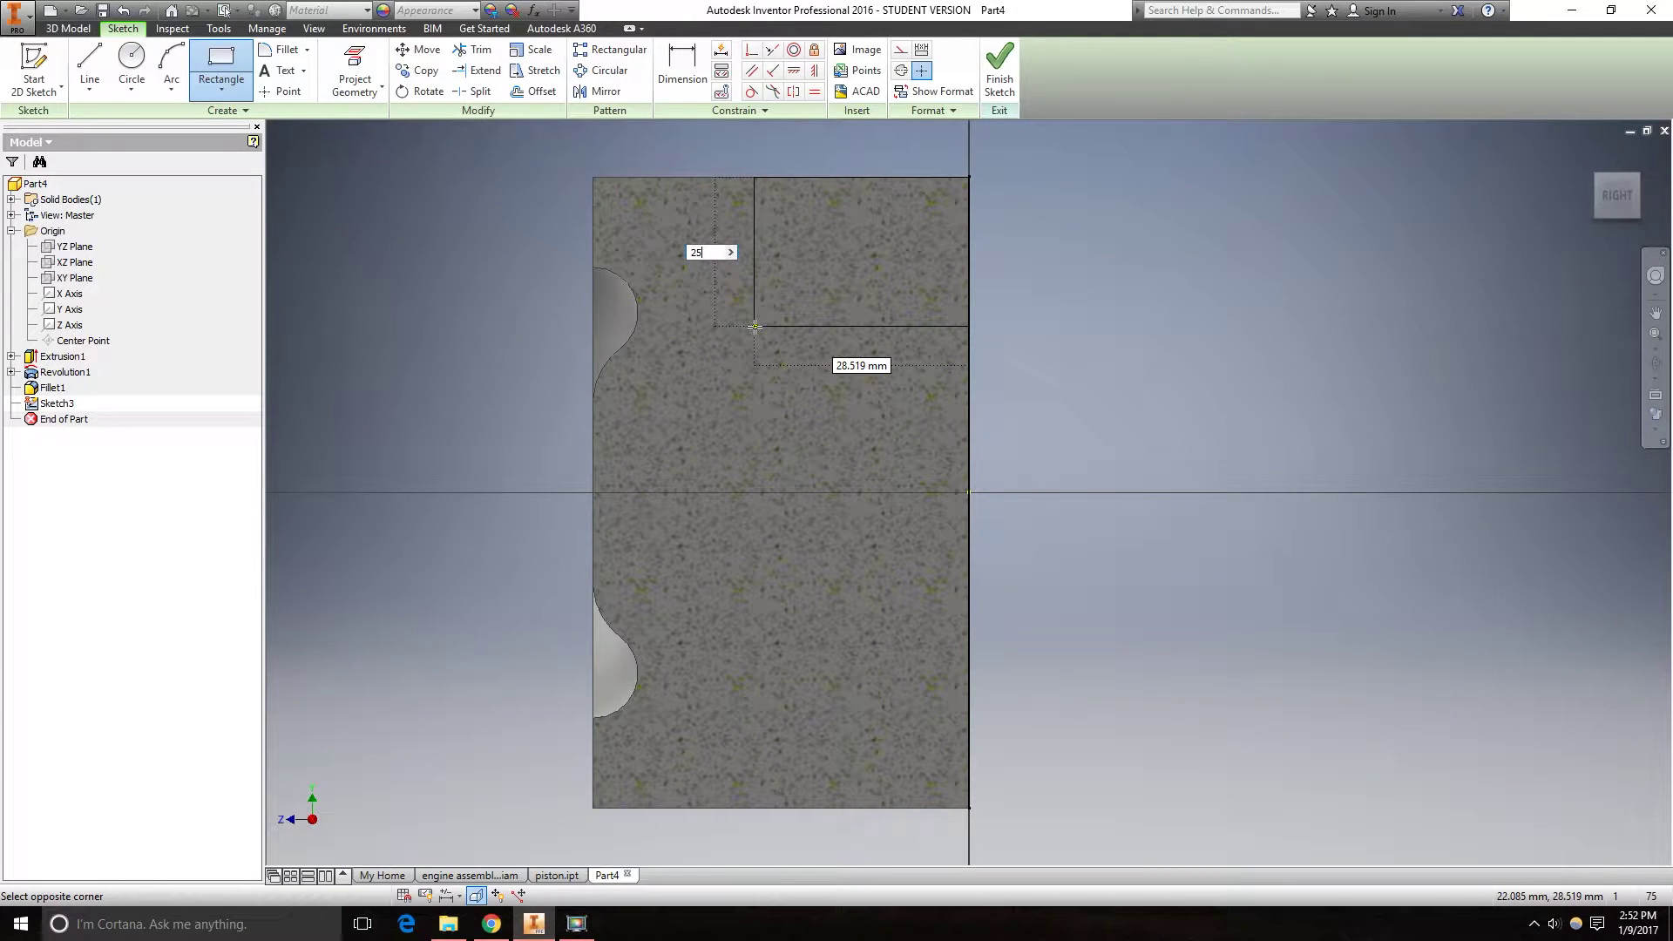
key("Tab")
type("2")
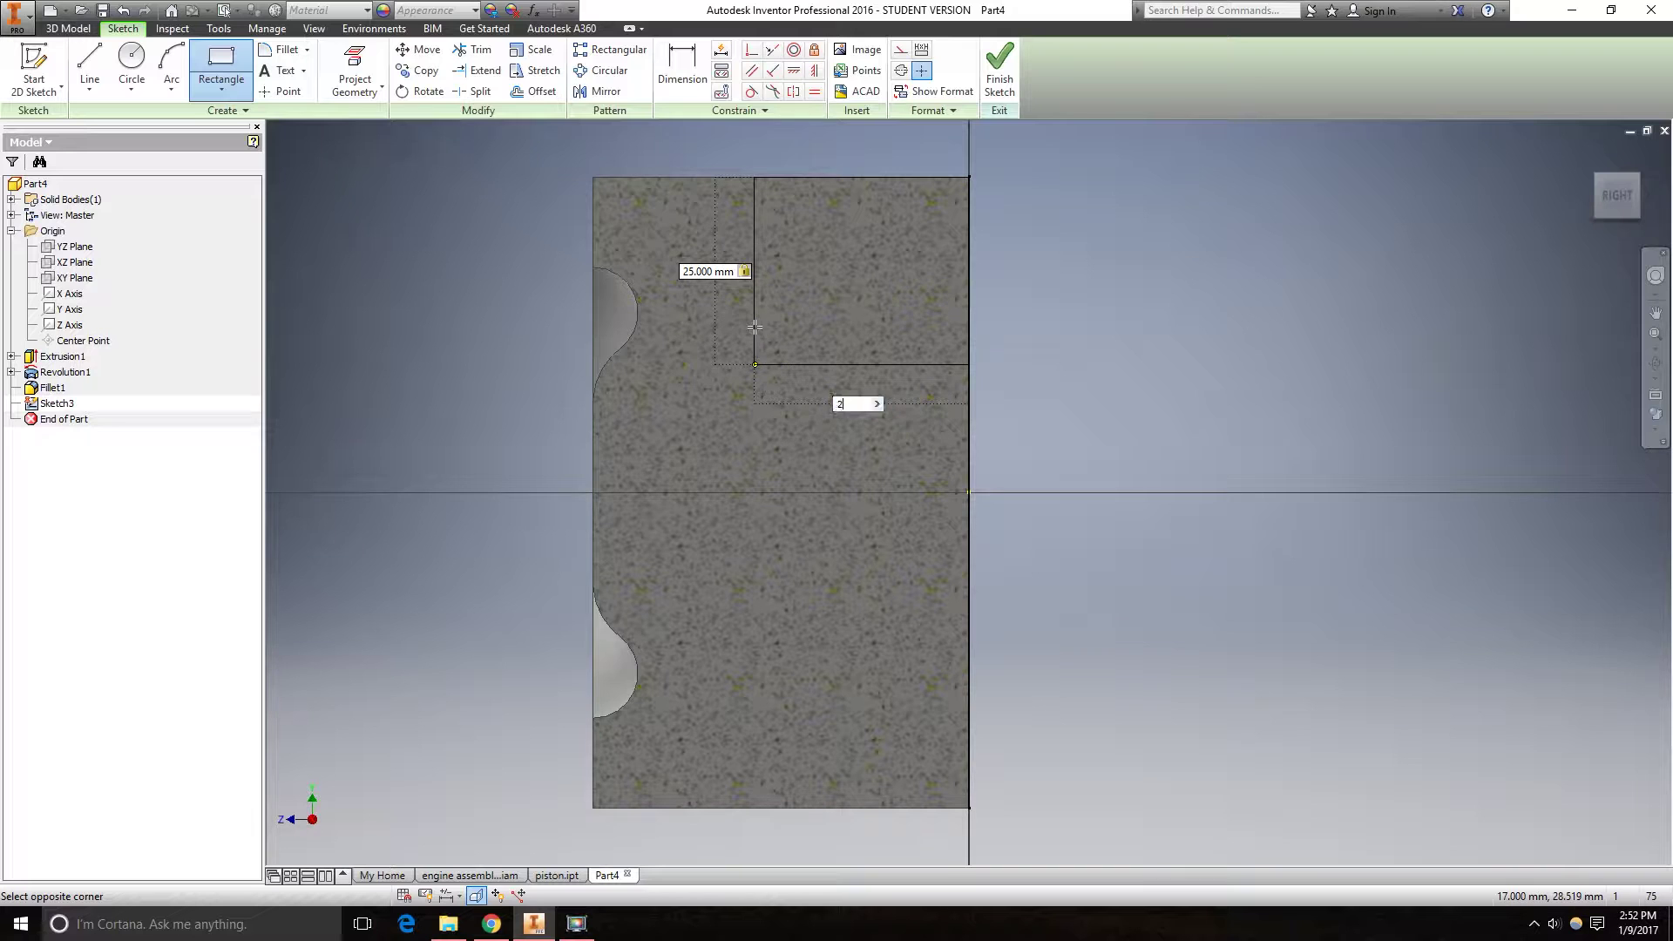
type("5")
key("Return")
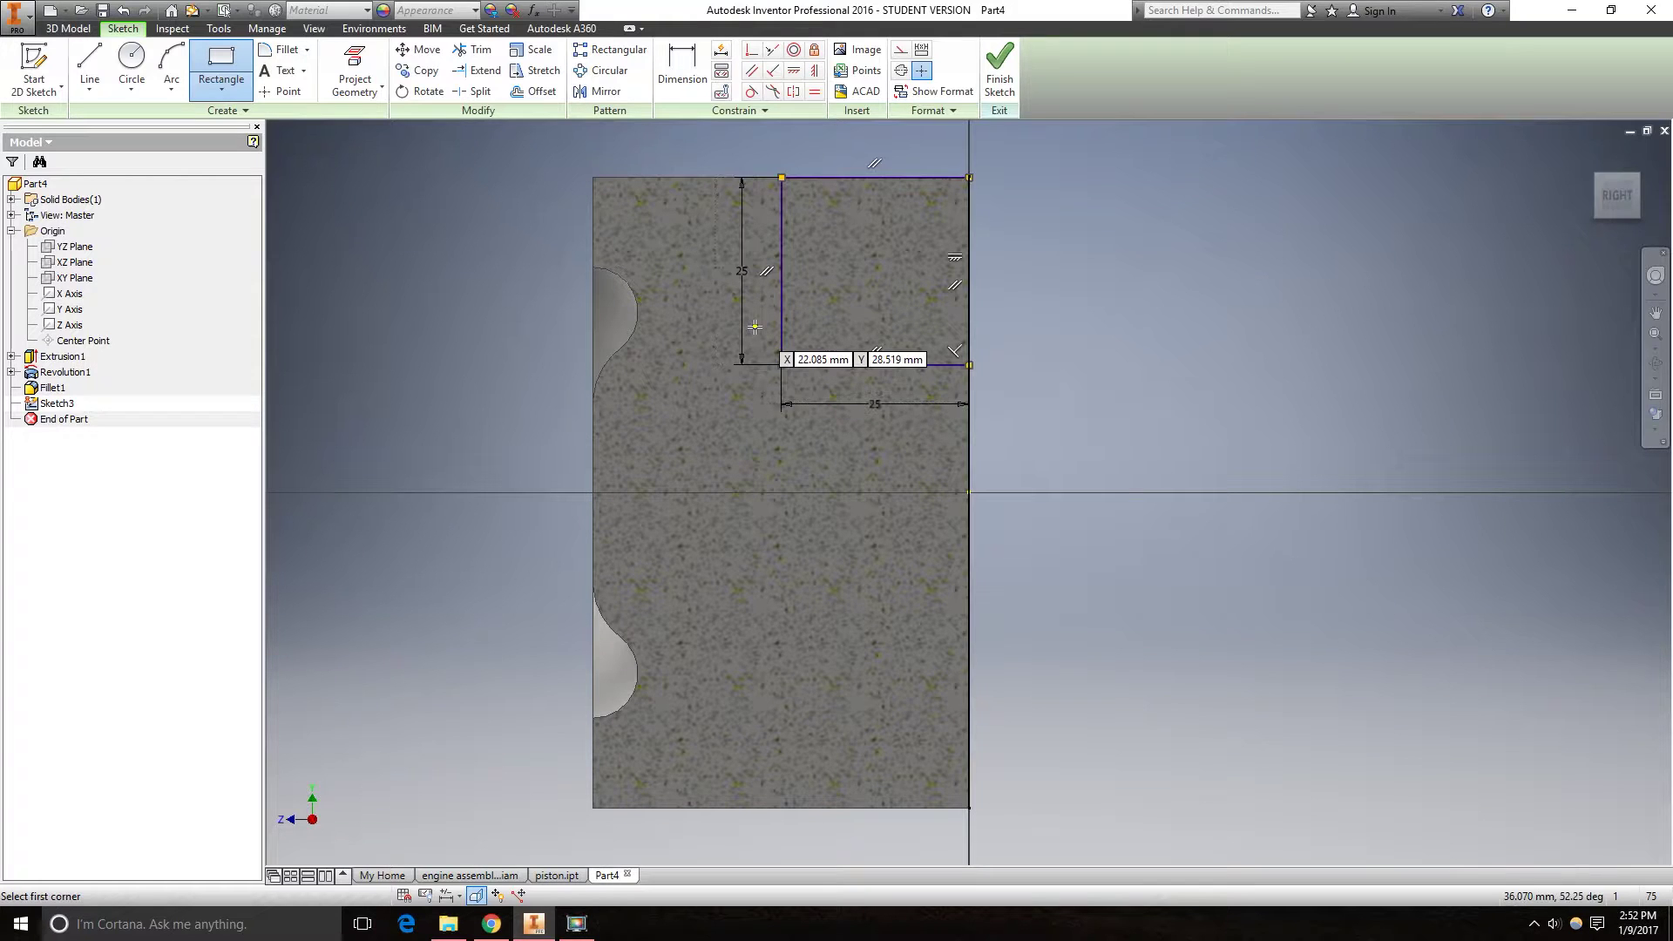
Sketch a second 25 mm by 25 mm rectangle starting from the lower corner of the cylinder's back face.
left_click(966, 809)
type("25")
key("Tab")
type("25")
key("Return")
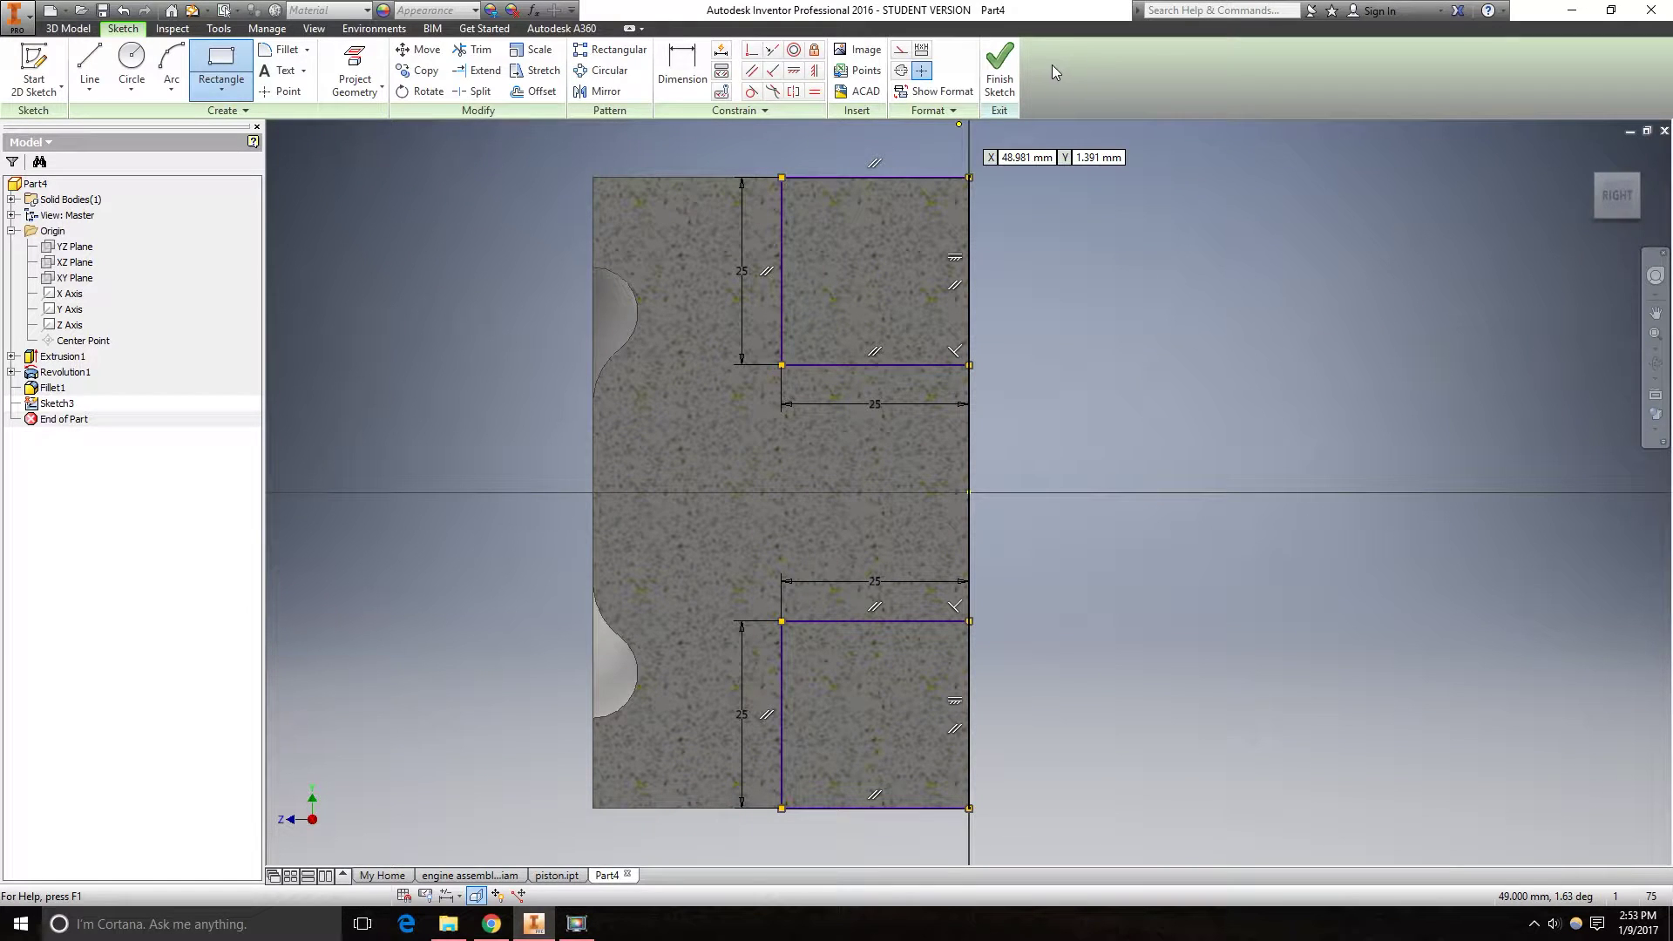
Cut both 25 mm squares symmetrically through the whole cylinder with an Extrude set to All.
left_click(68, 28)
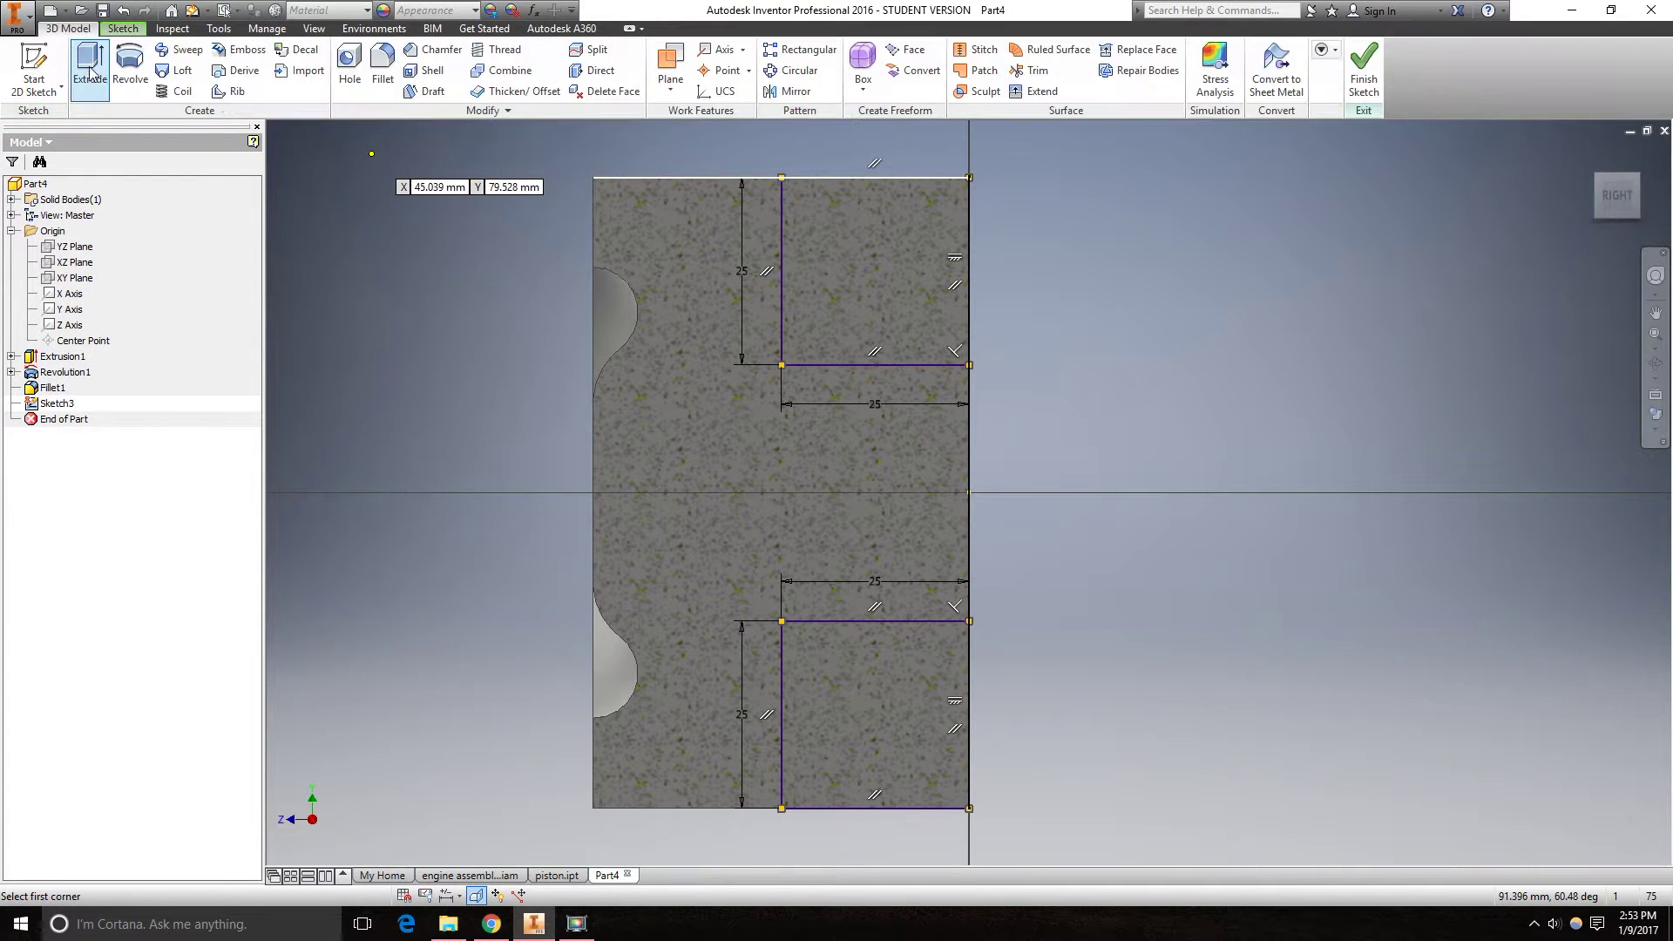
left_click(90, 79)
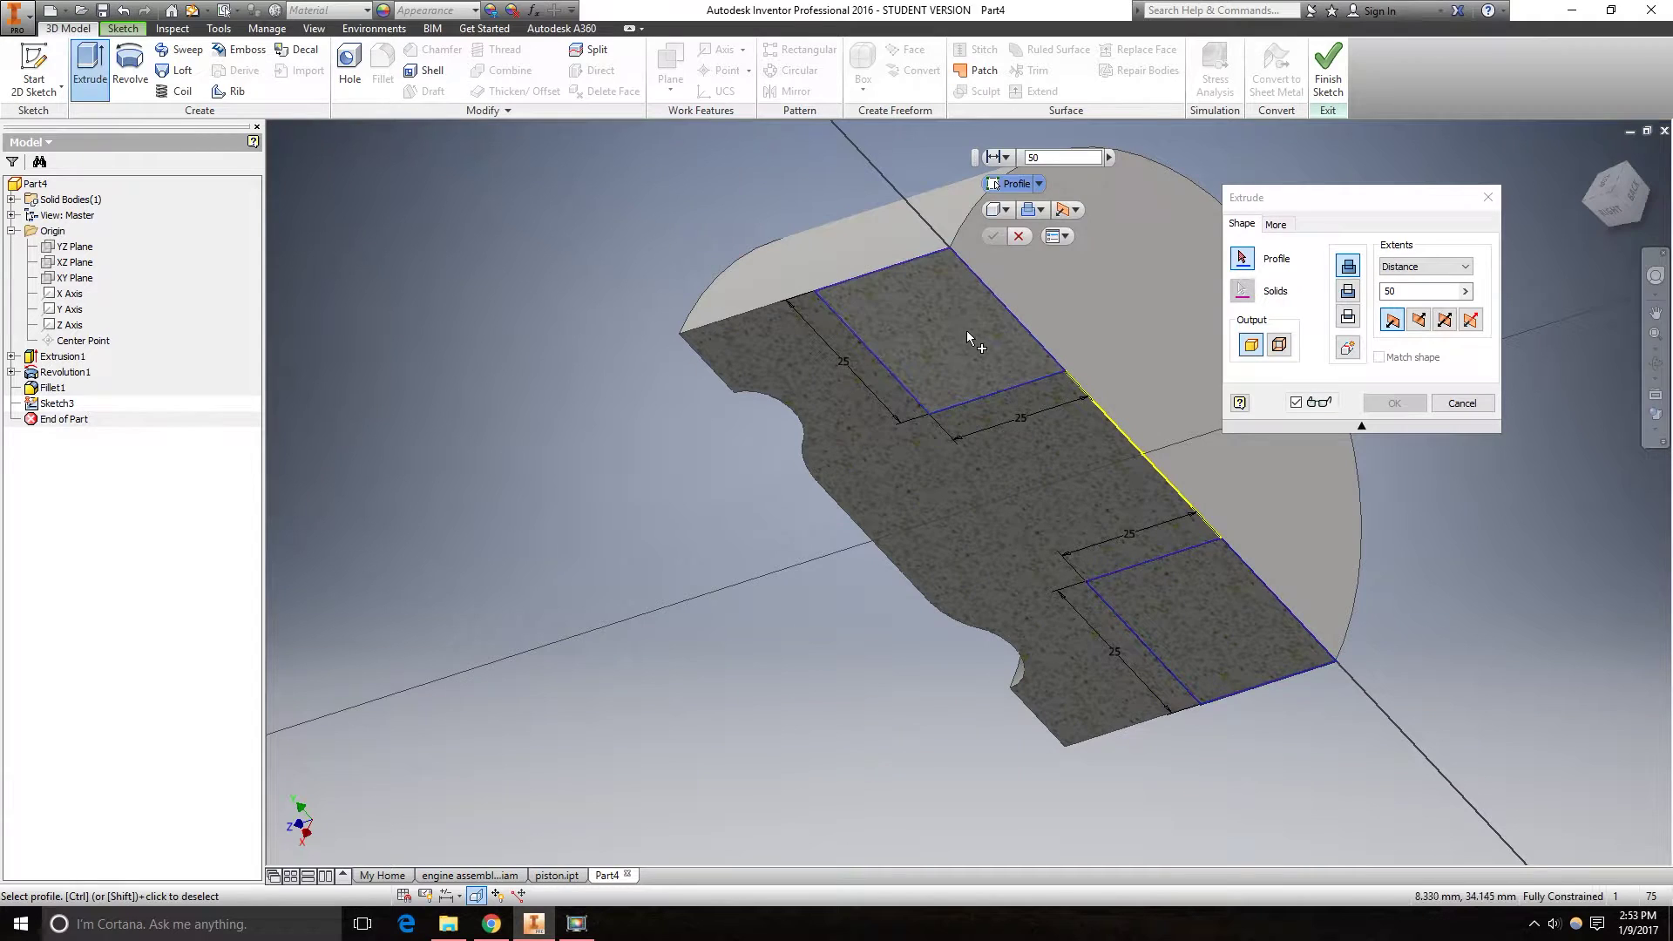
left_click(965, 330)
left_click(1192, 592)
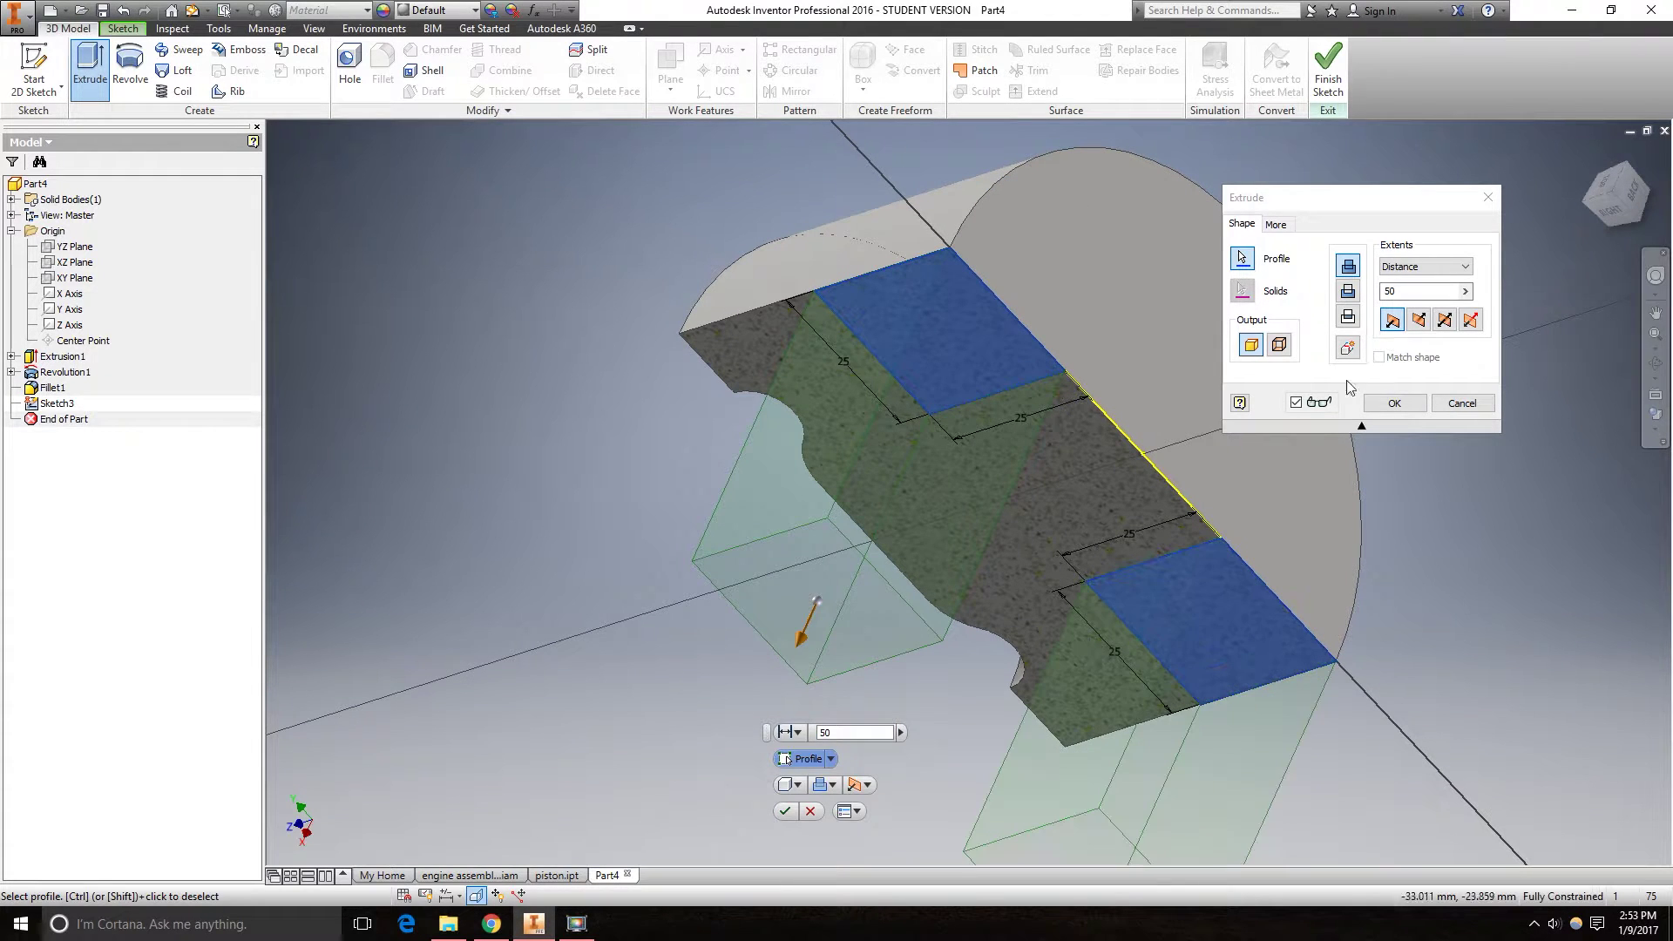
left_click(1438, 265)
left_click(1418, 327)
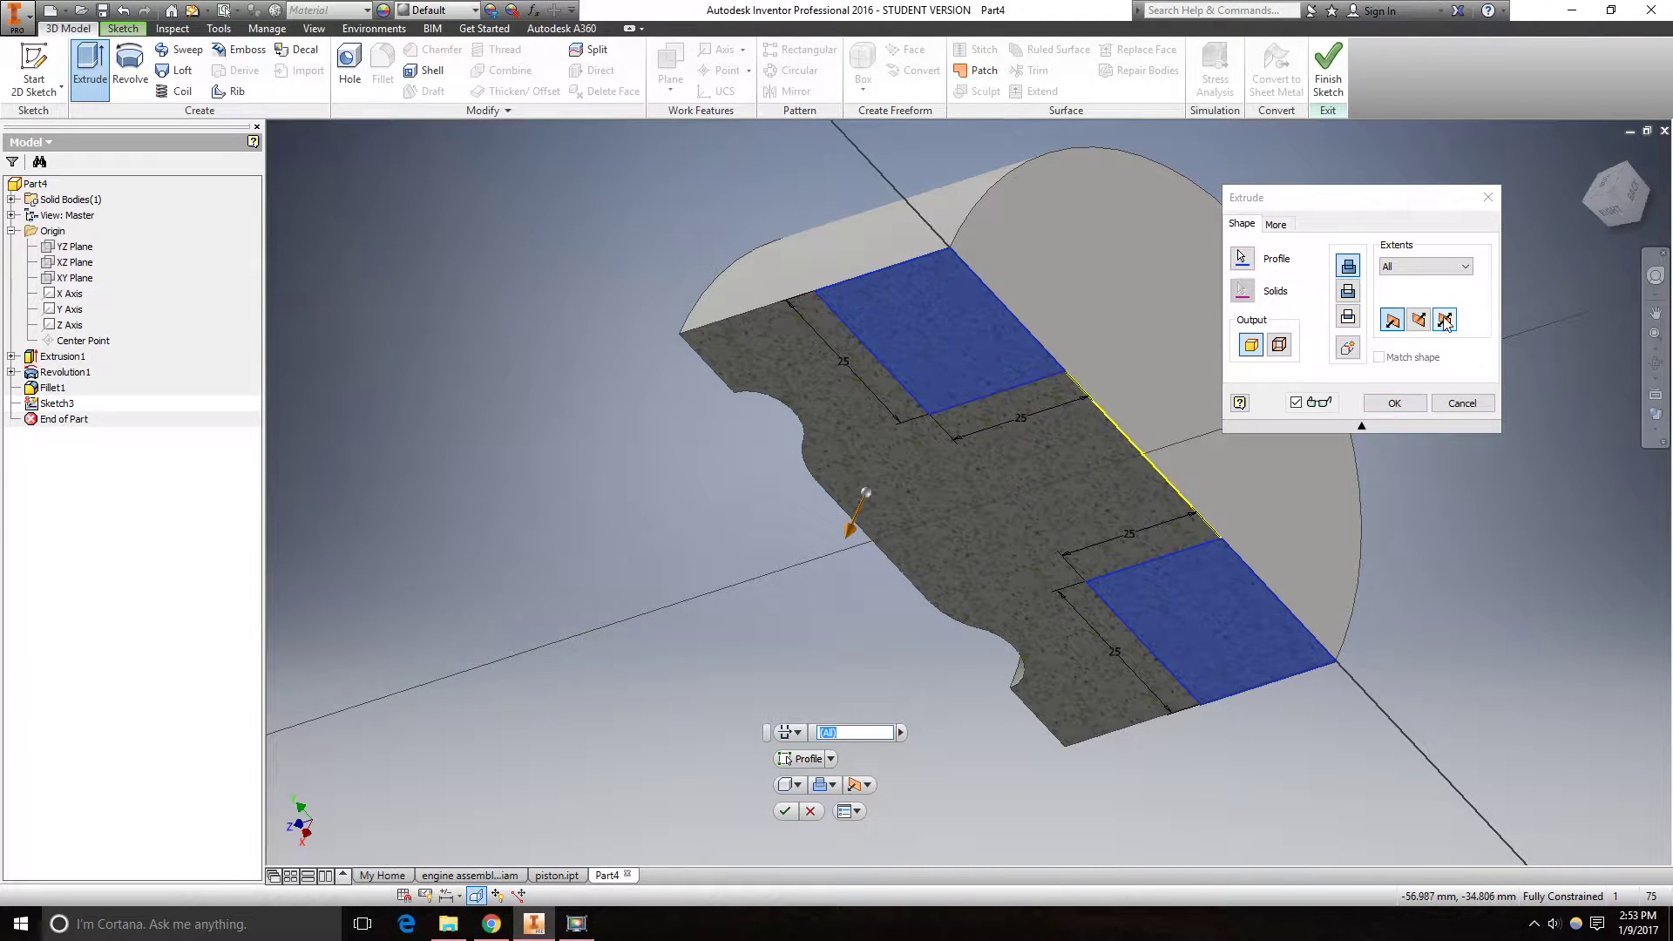
left_click(1445, 320)
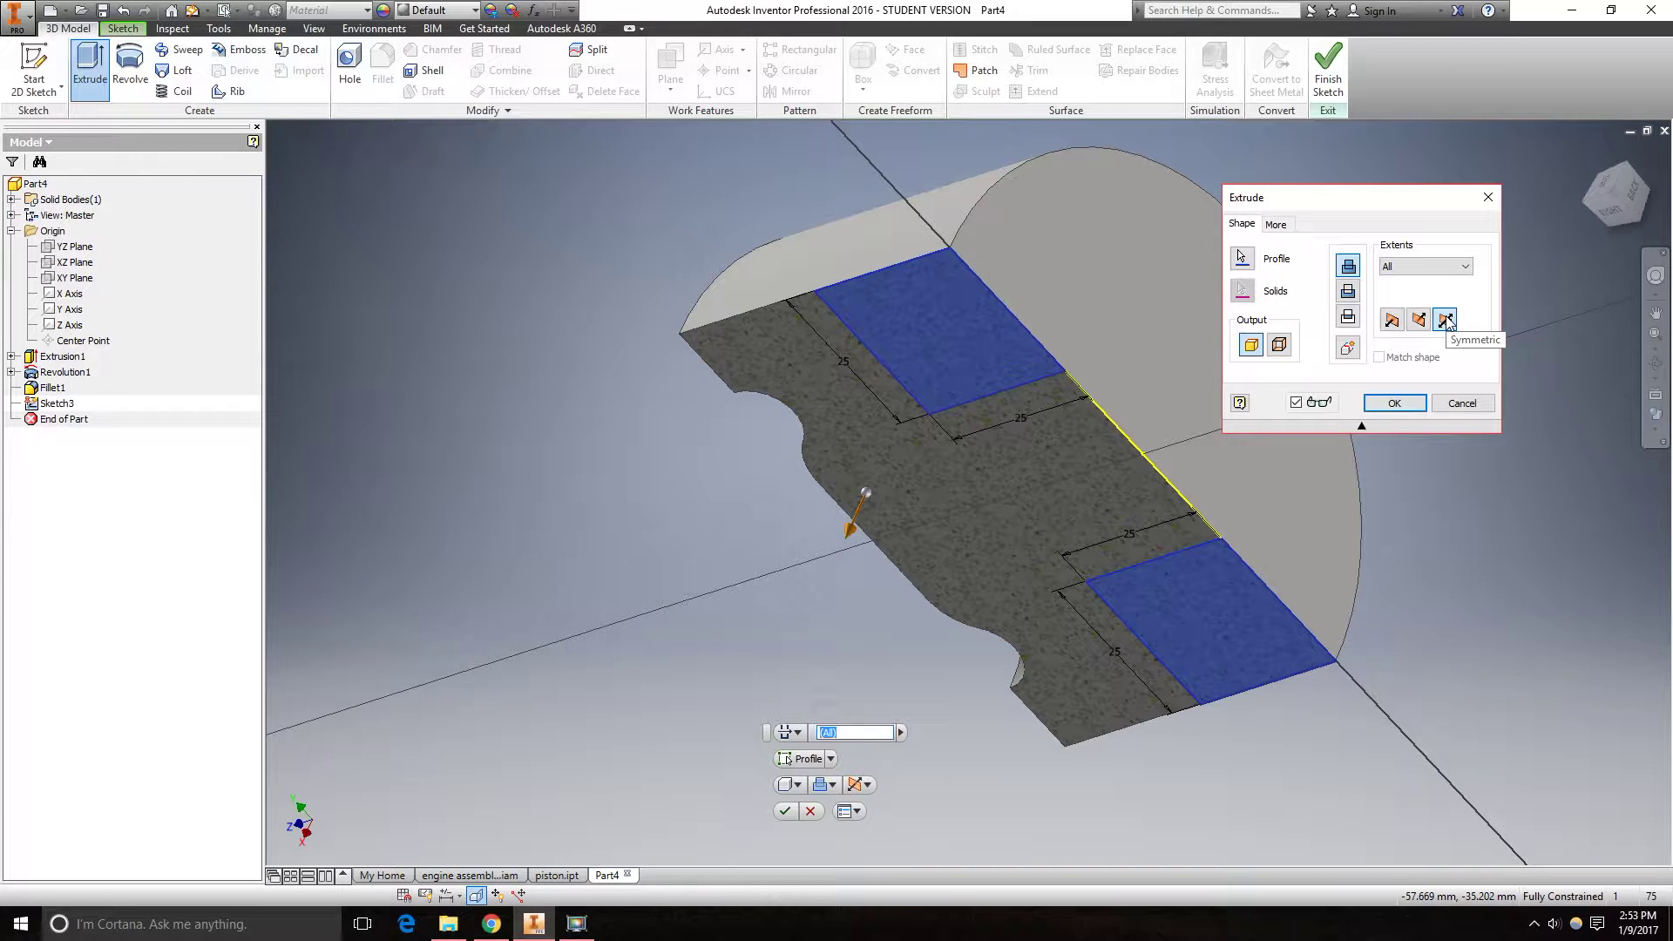
left_click(1348, 294)
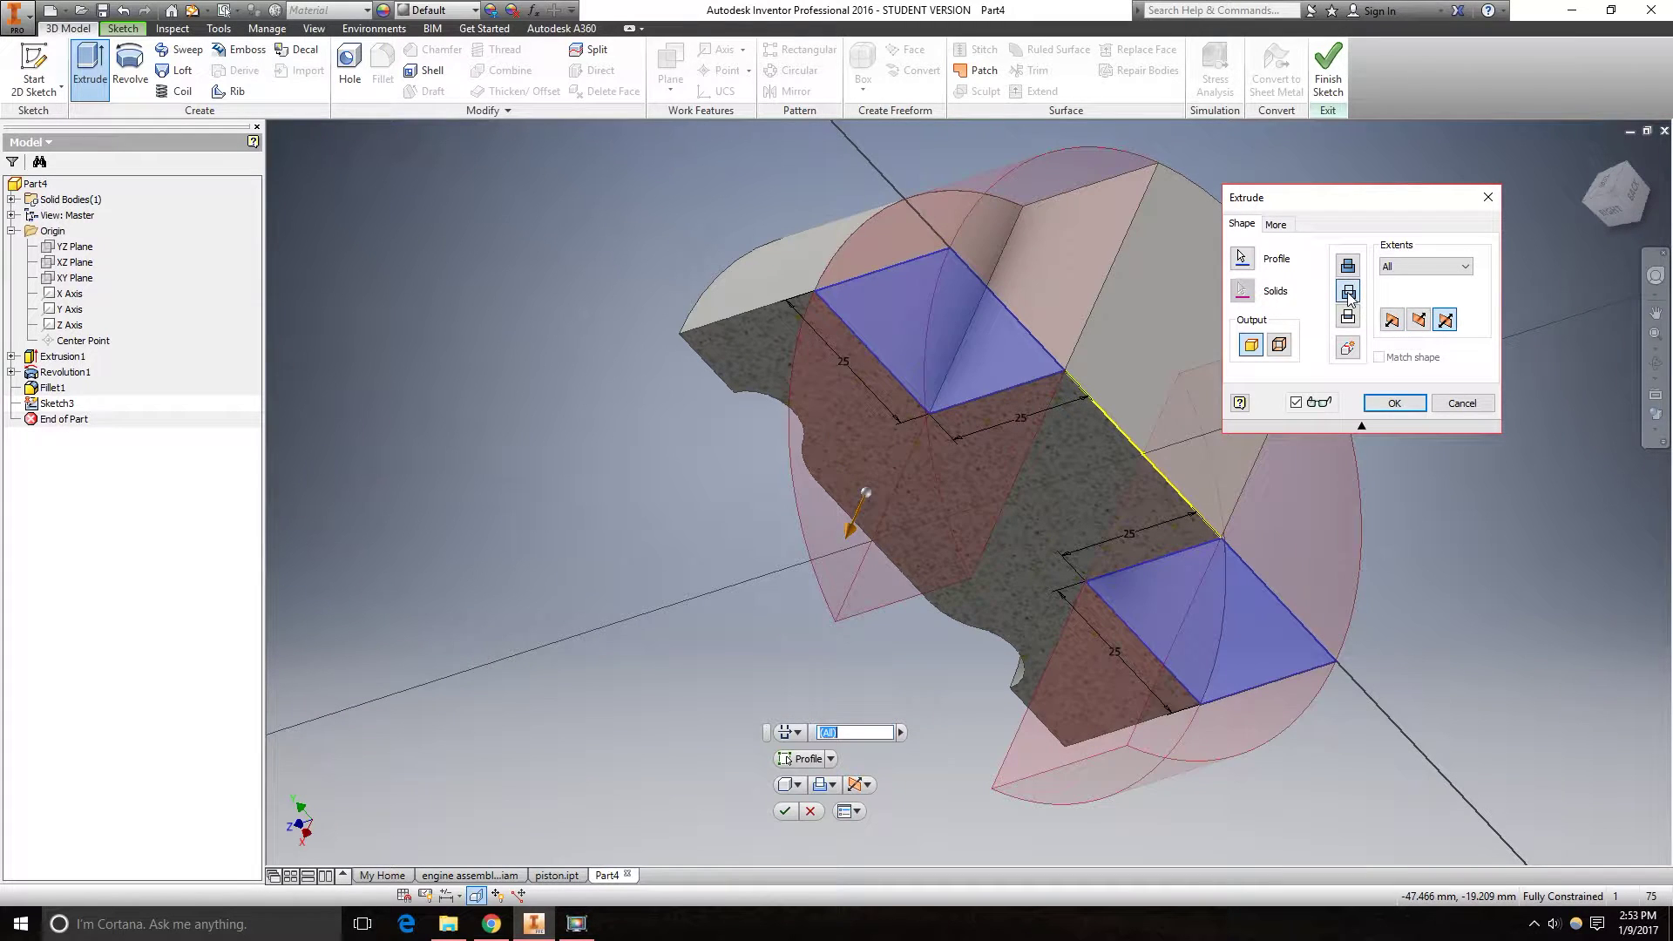
left_click(1391, 404)
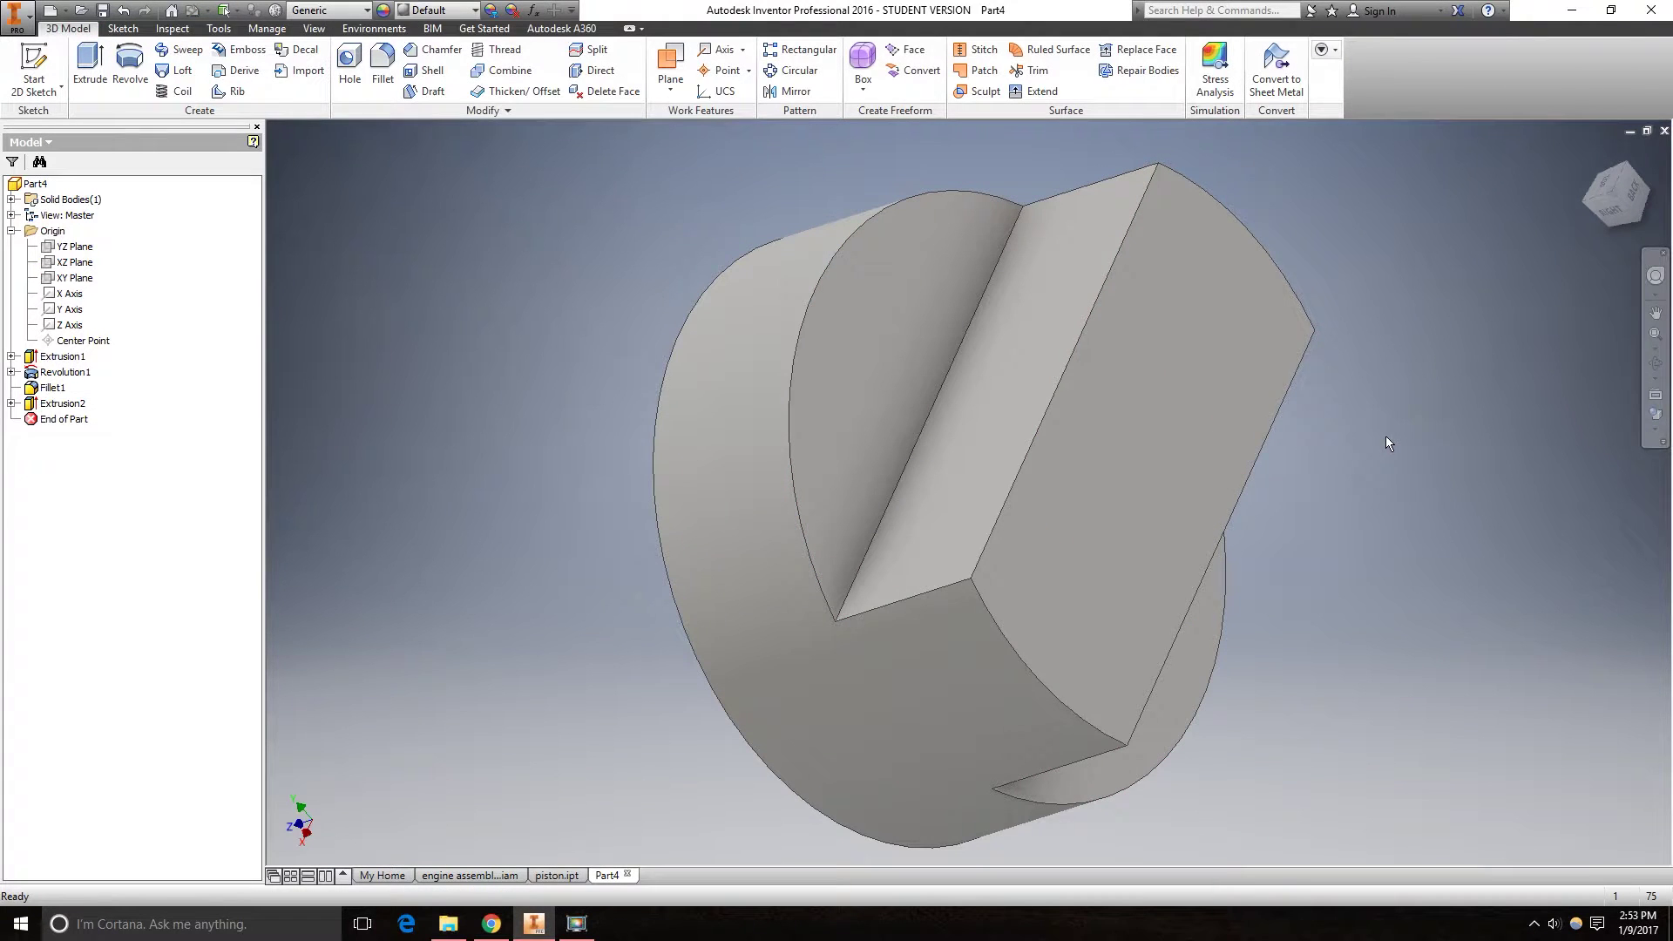
Shell the body to a 4 mm wall thickness, removing the flat back end face.
middle_click_drag(978, 523, 941, 412, "shift")
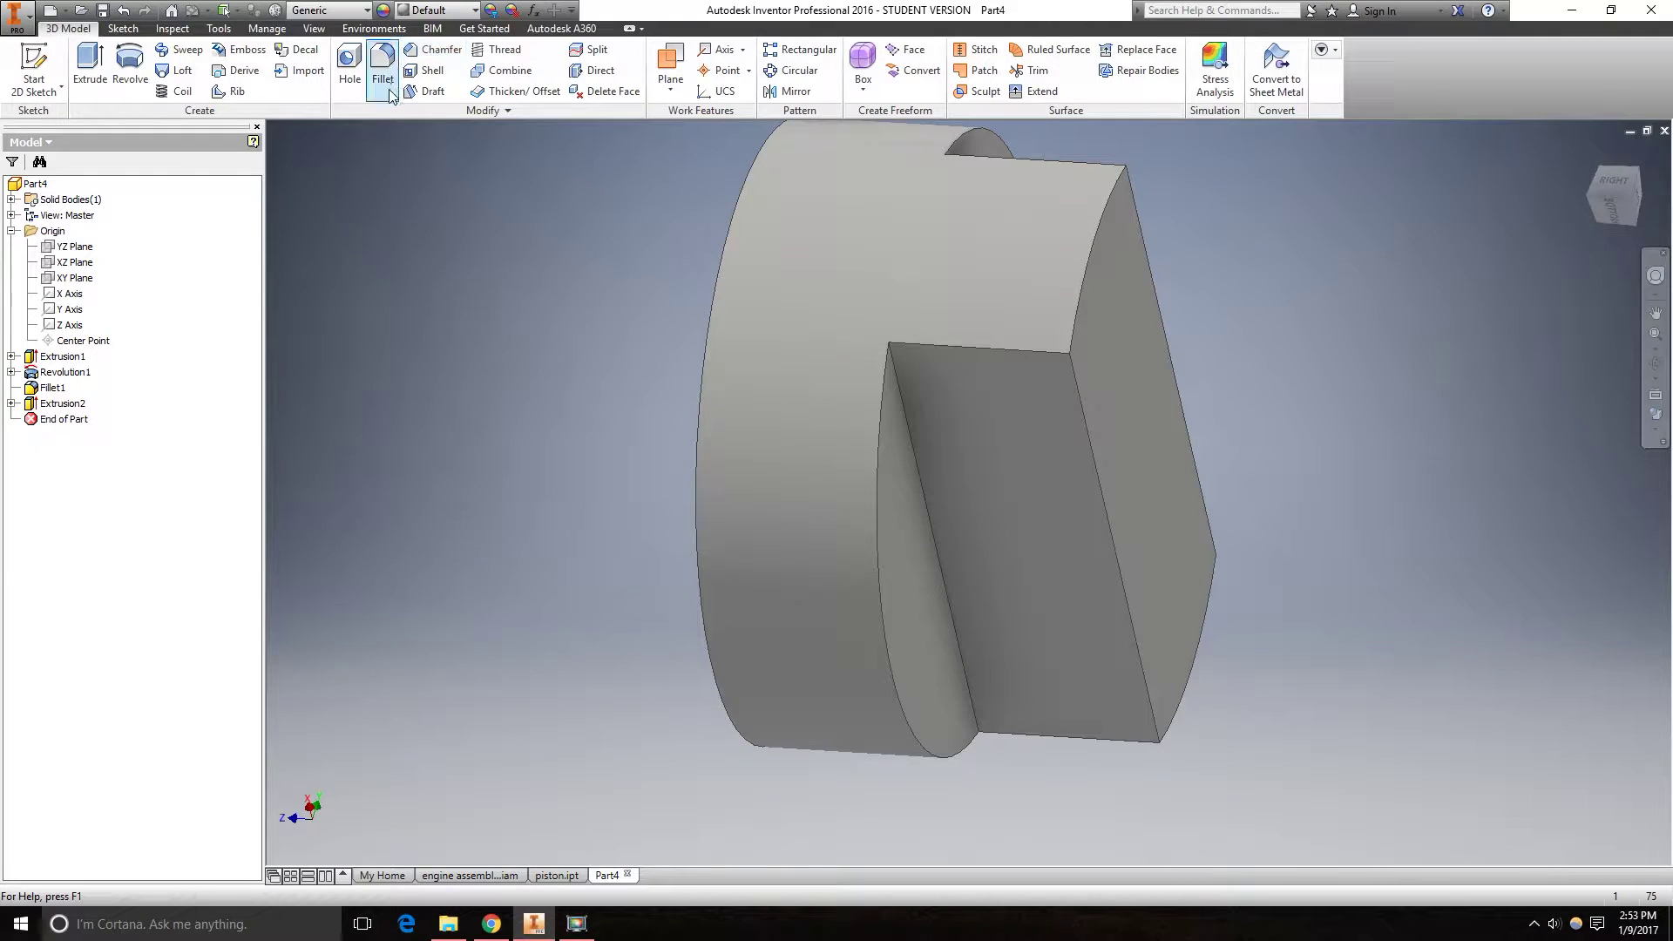
left_click(432, 70)
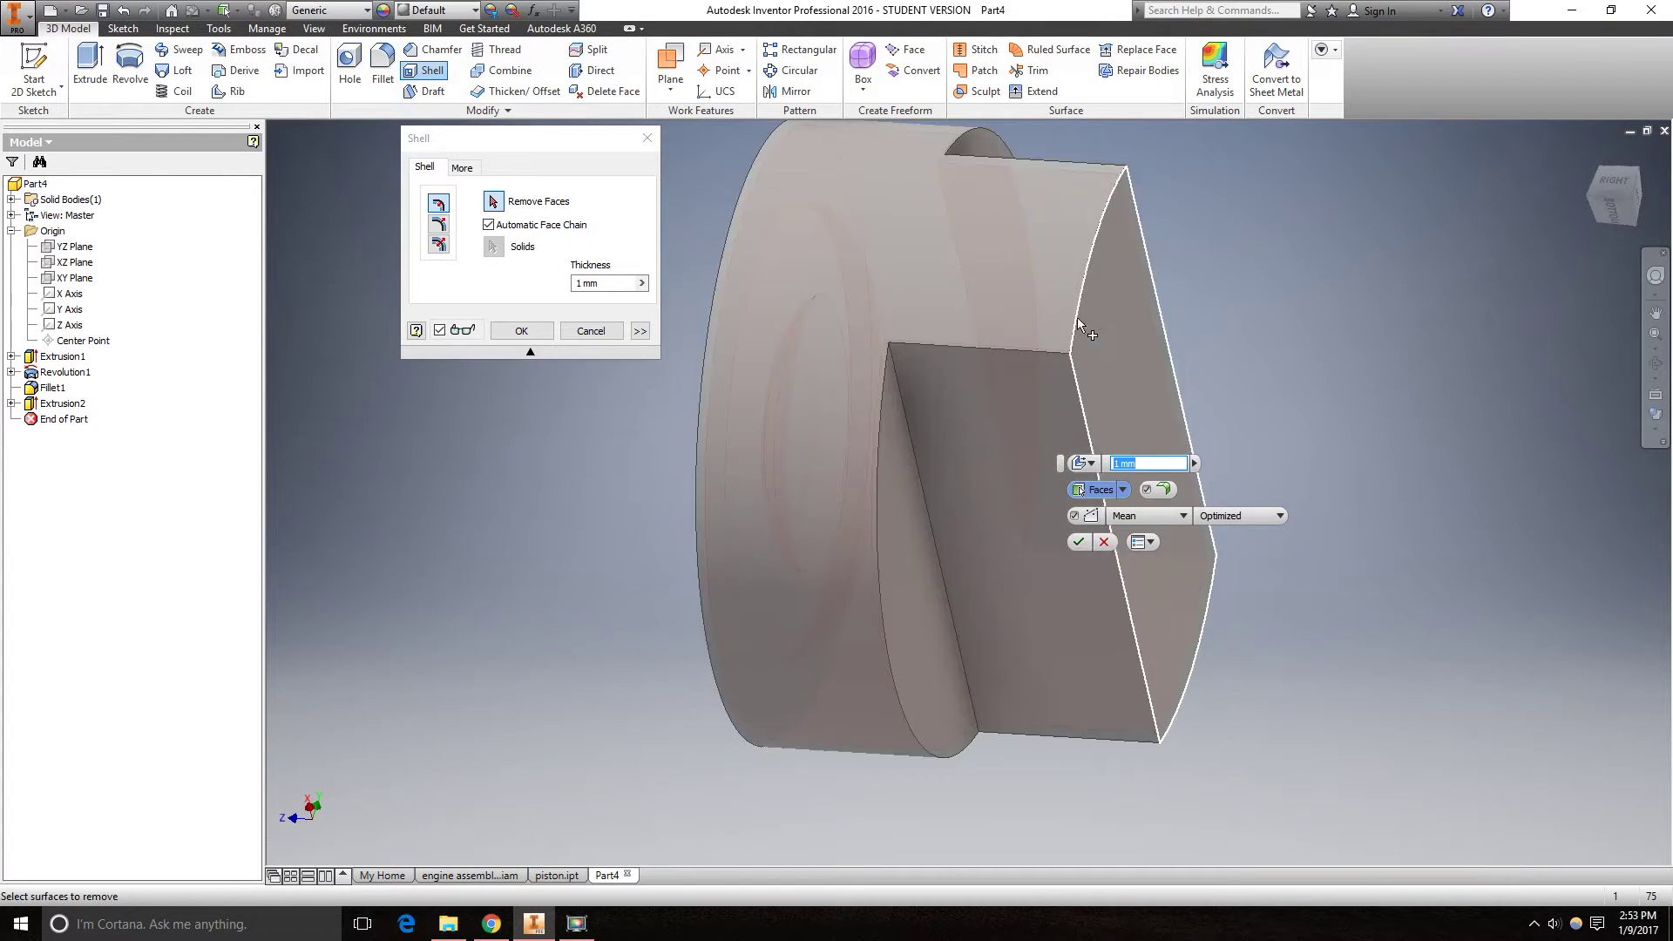
left_click(1115, 344)
middle_click_drag(1258, 352, 1110, 446, "shift")
key("BackSpace")
key("BackSpace")
key("BackSpace")
key("BackSpace")
type("4")
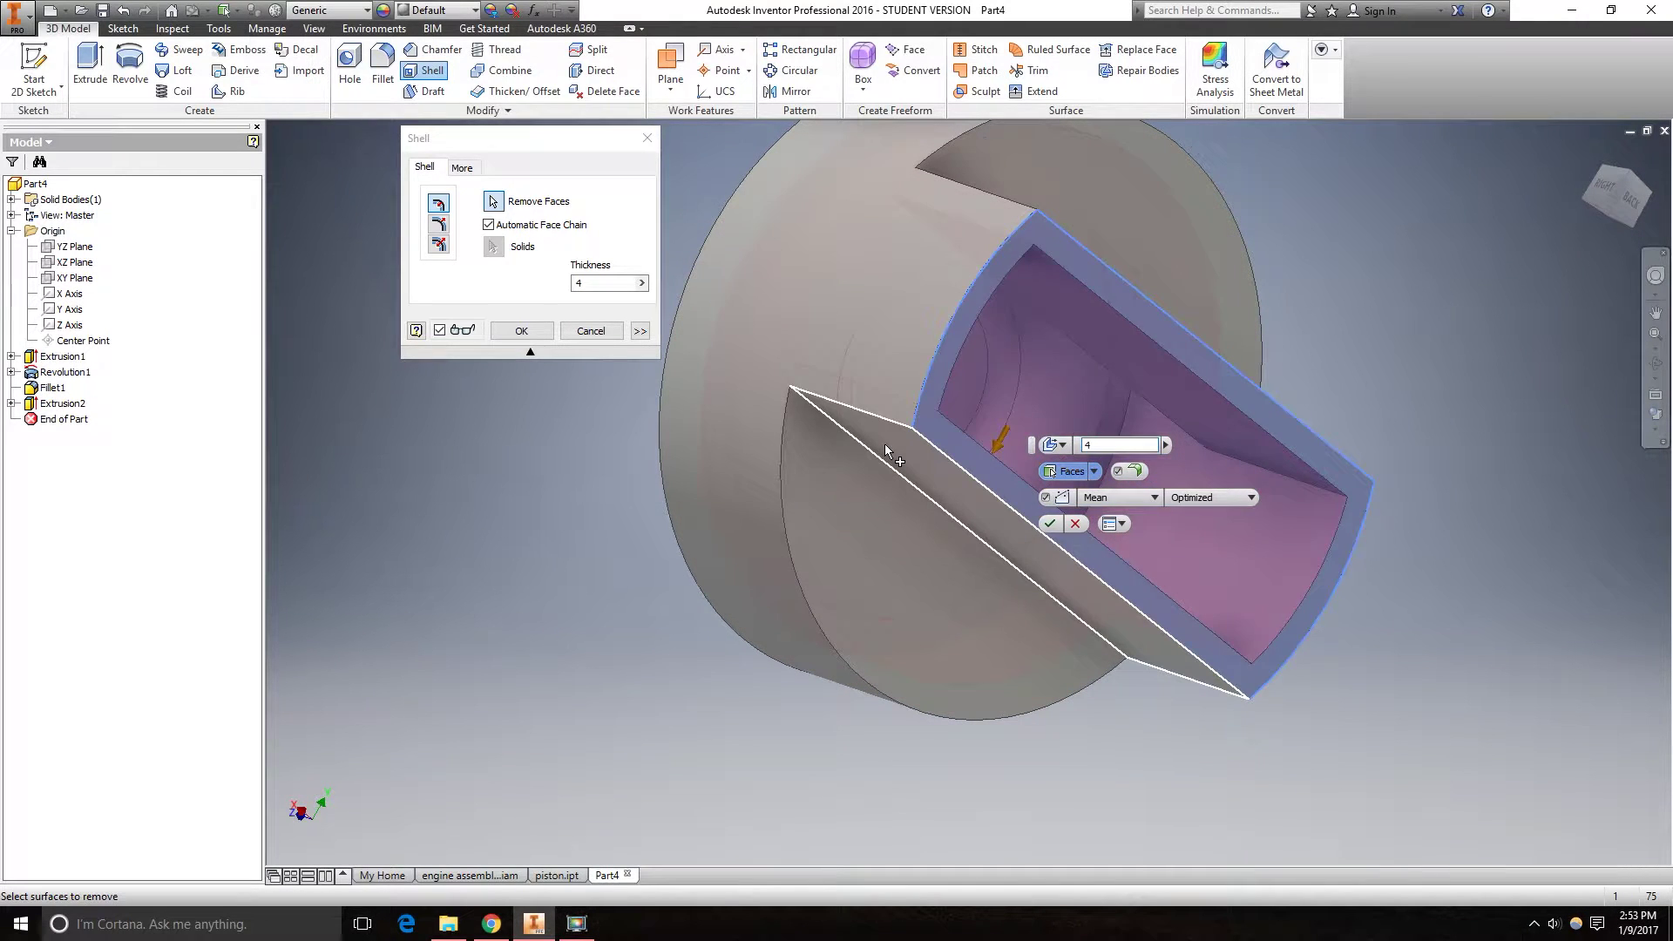
key("Return")
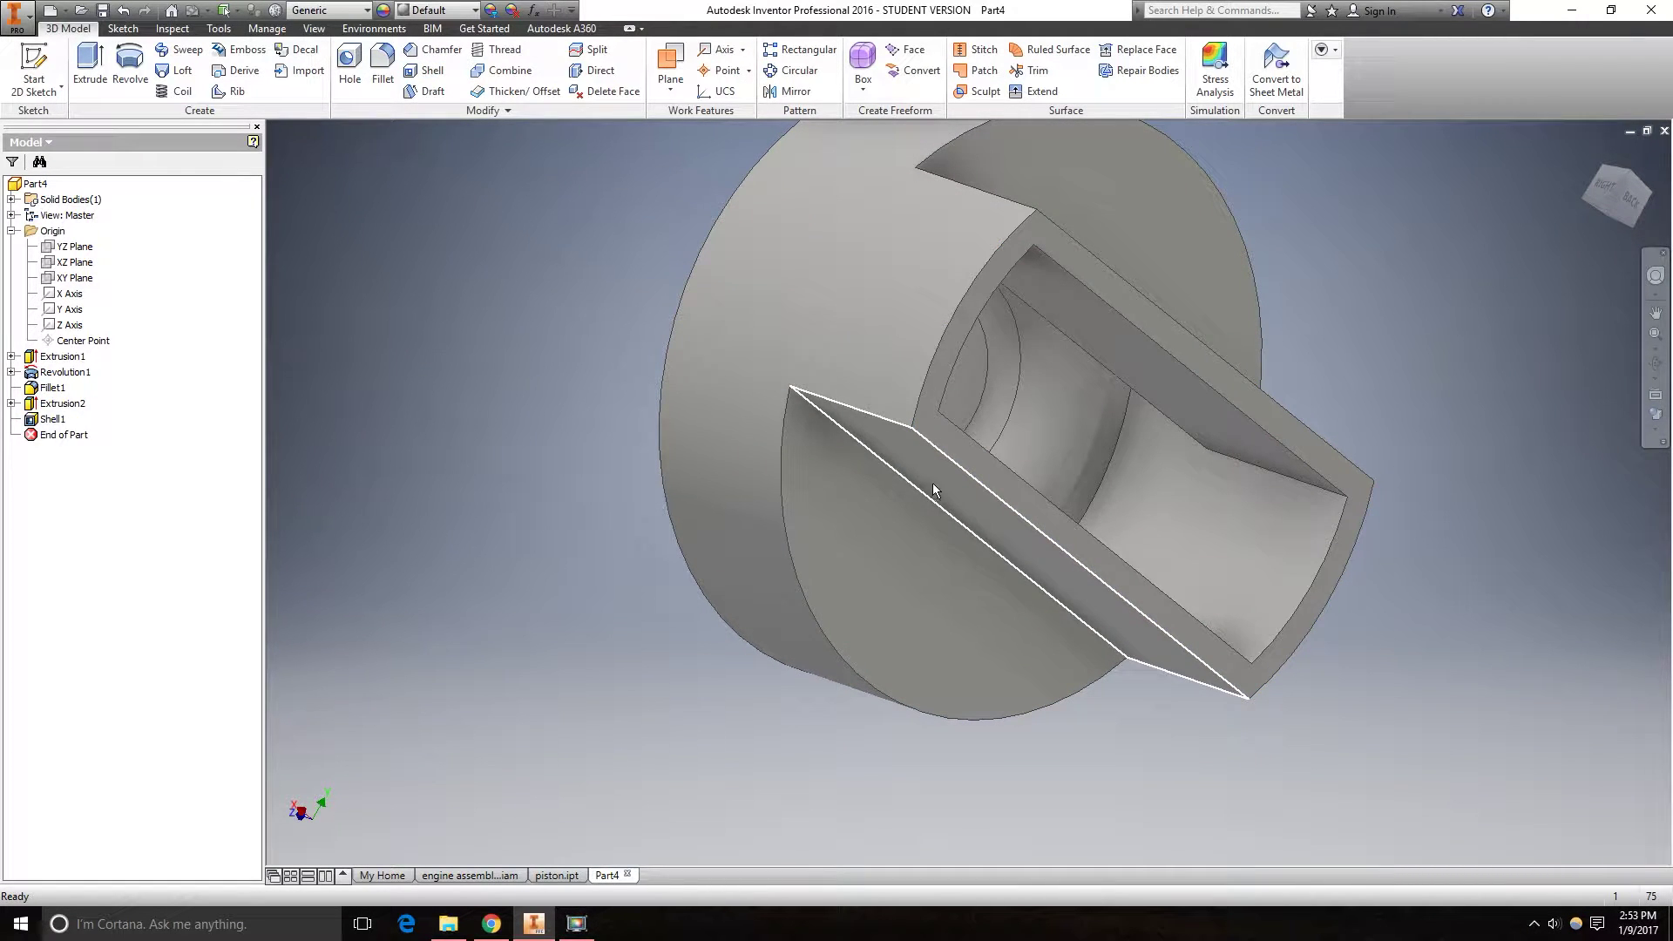
Start a sketch on the flat side face of the narrowed body and draw an 18 mm diameter circle on it.
middle_click_drag(937, 484, 1023, 472, "shift")
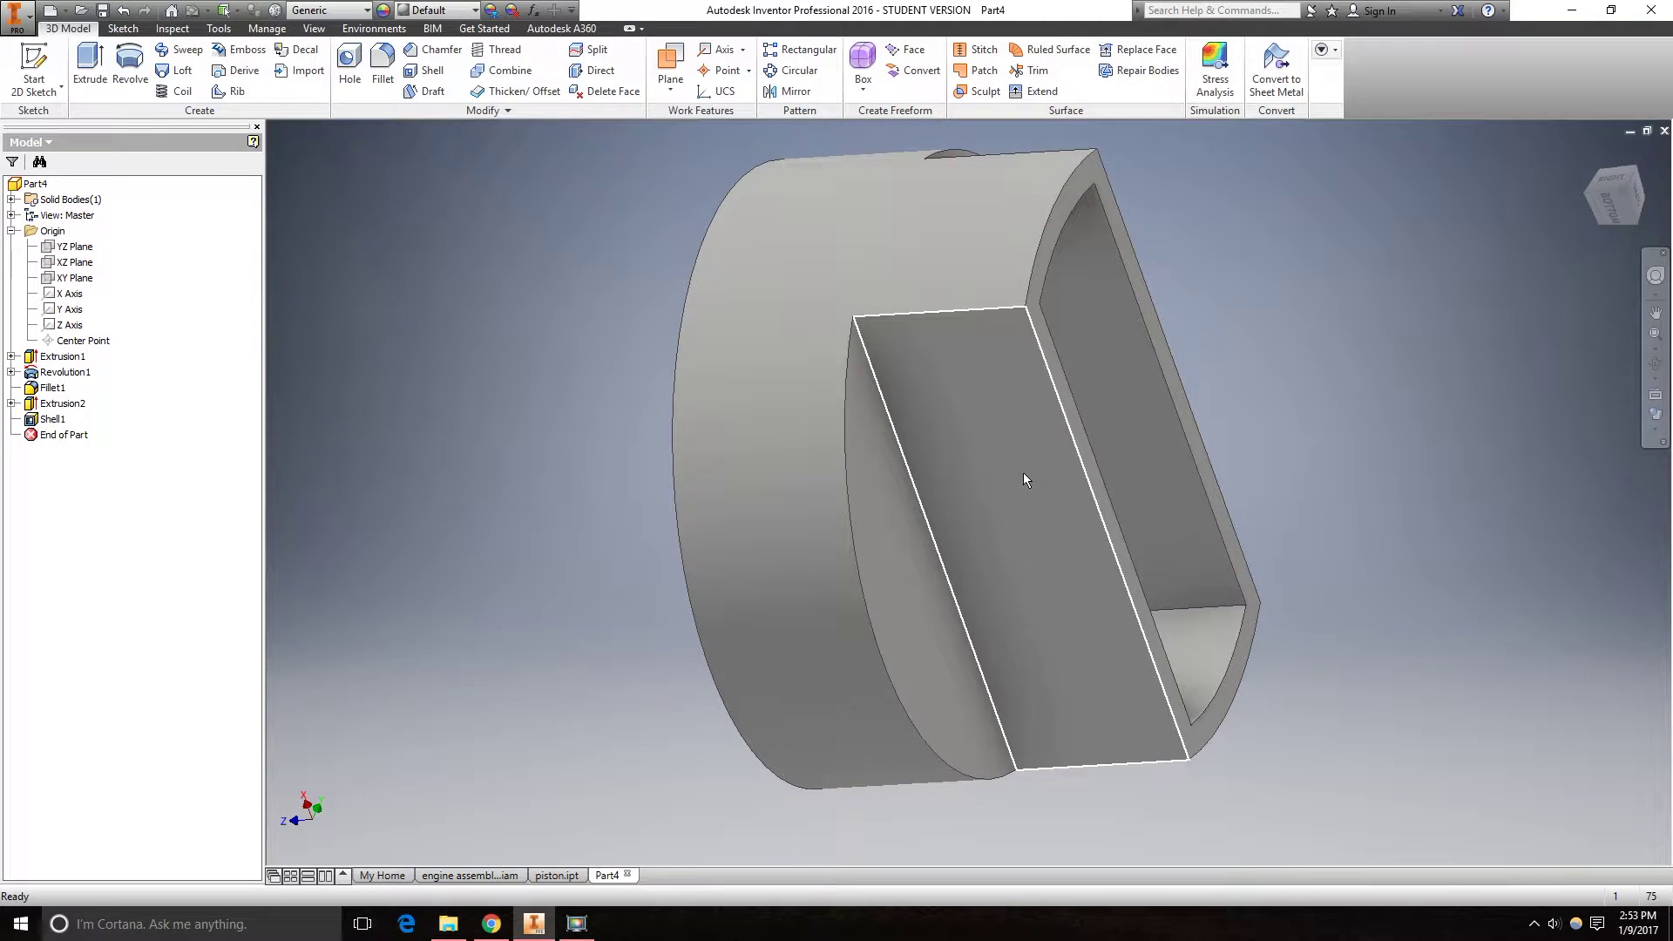
left_click(1026, 473)
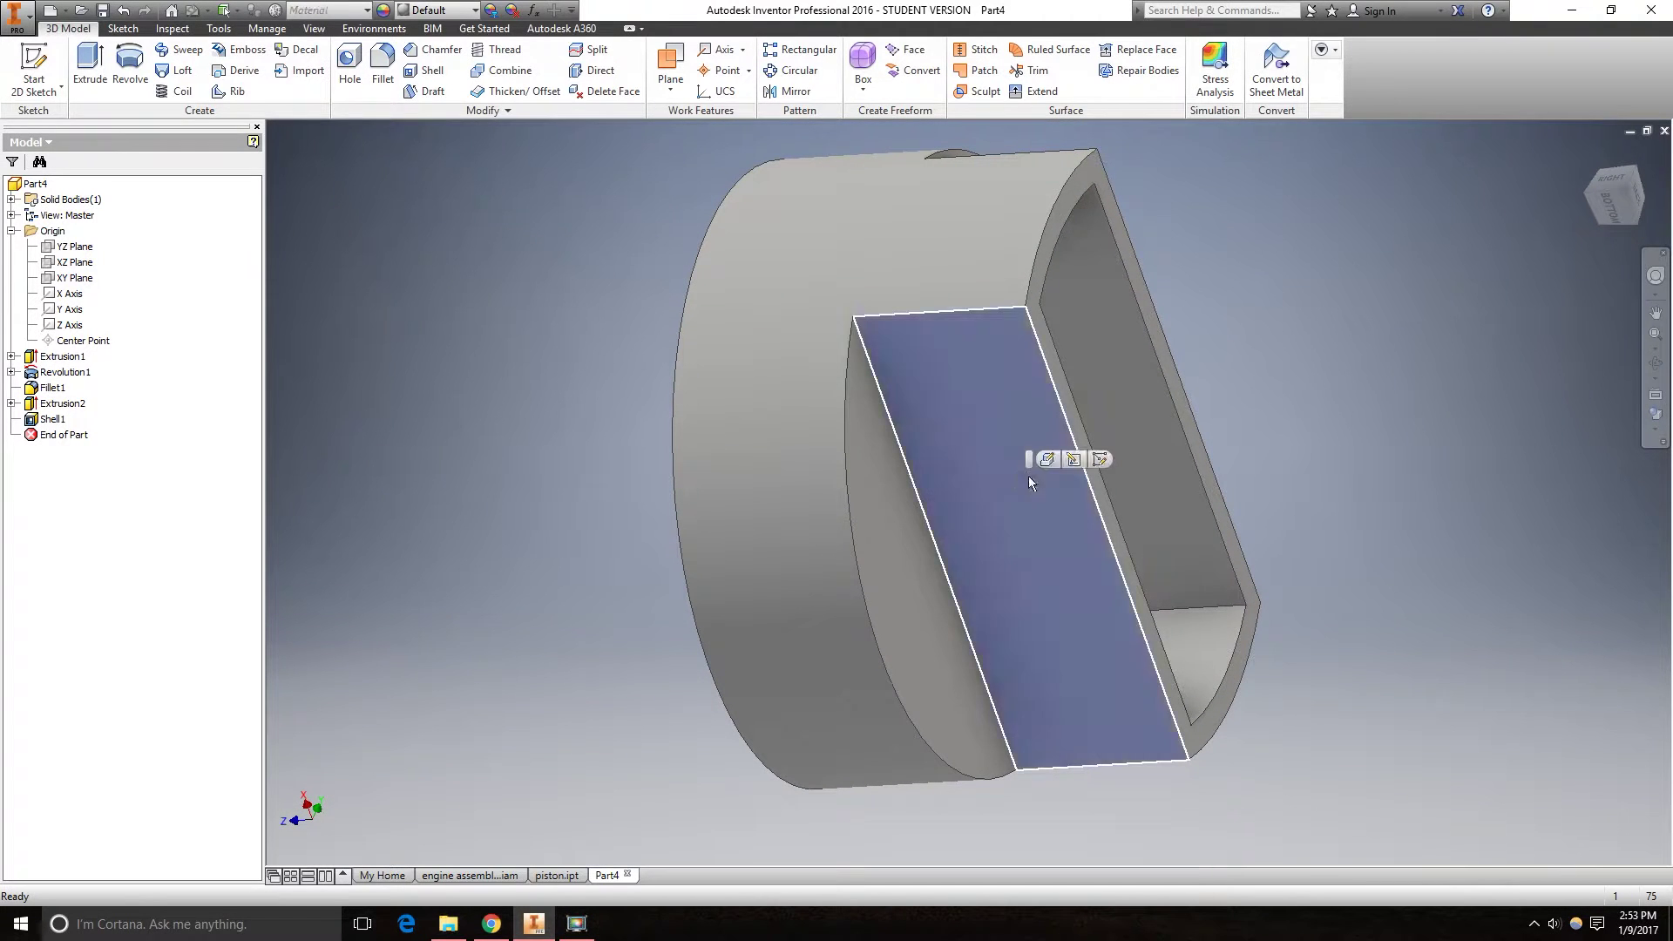
left_click(1102, 459)
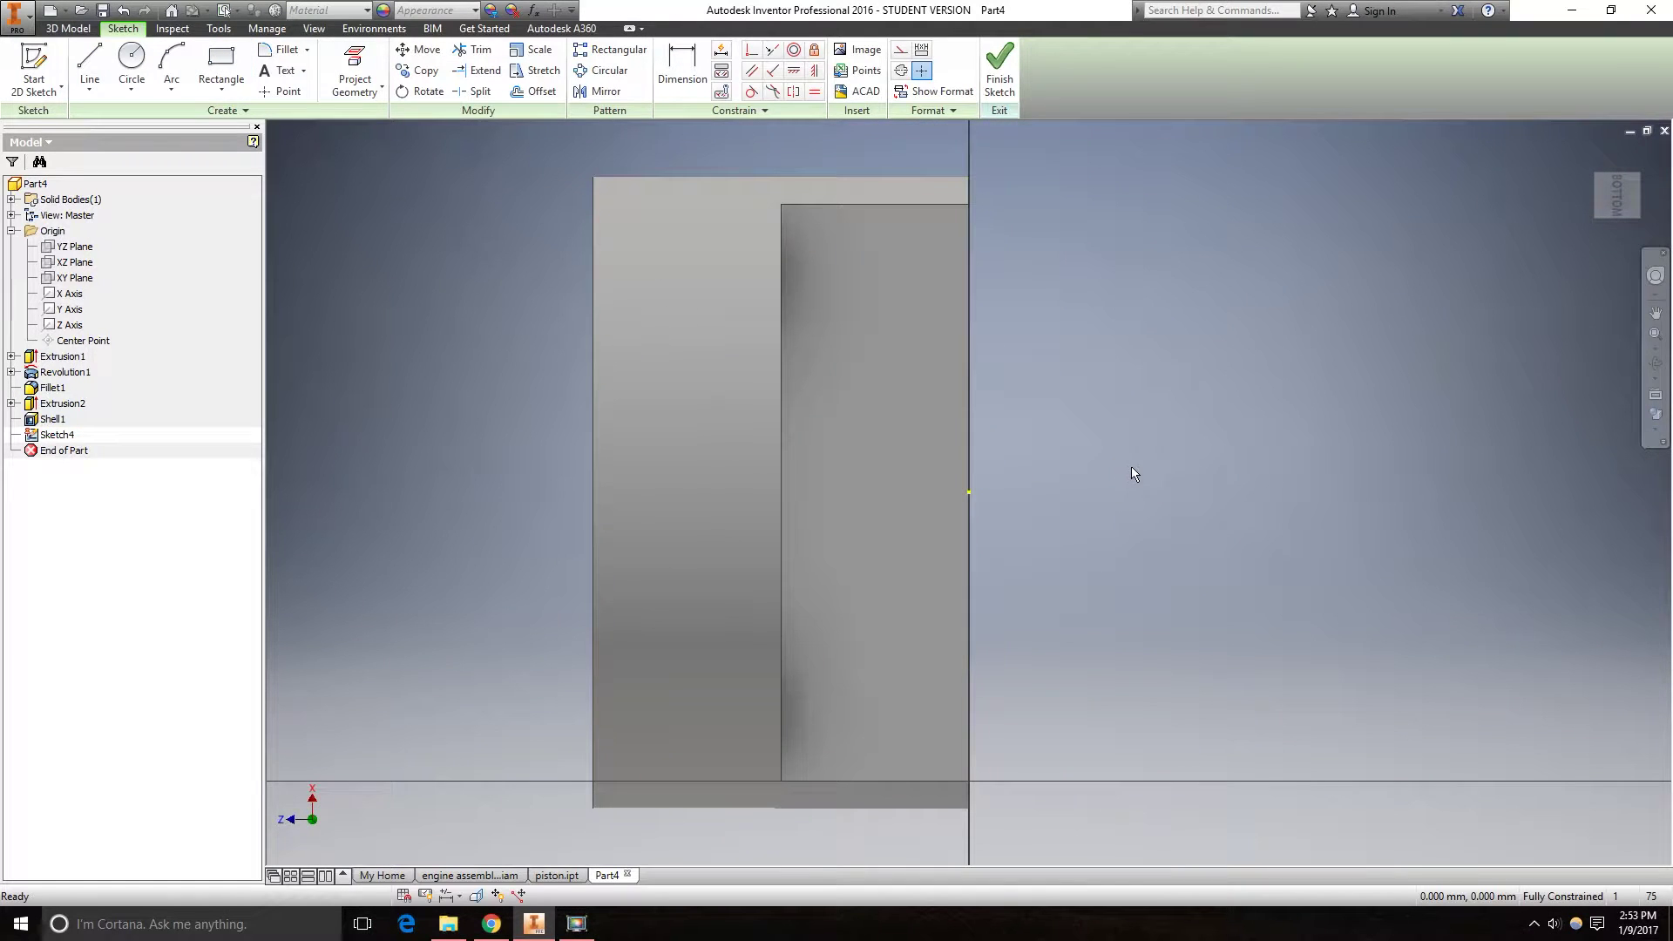
left_click(133, 60)
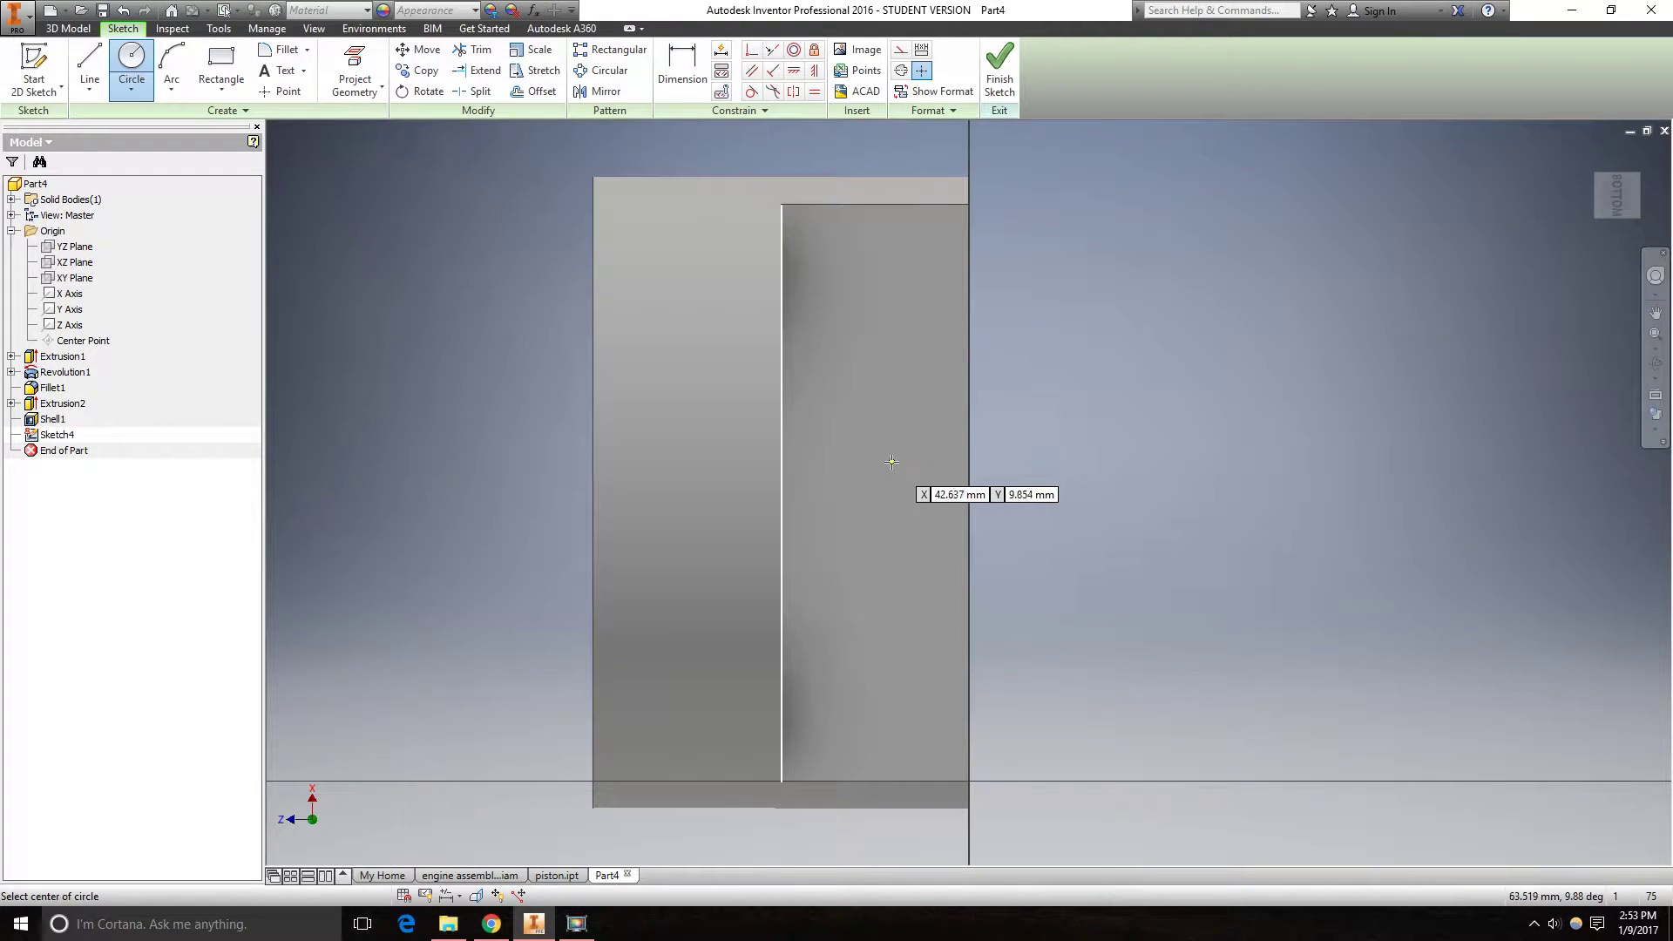
left_click(861, 460)
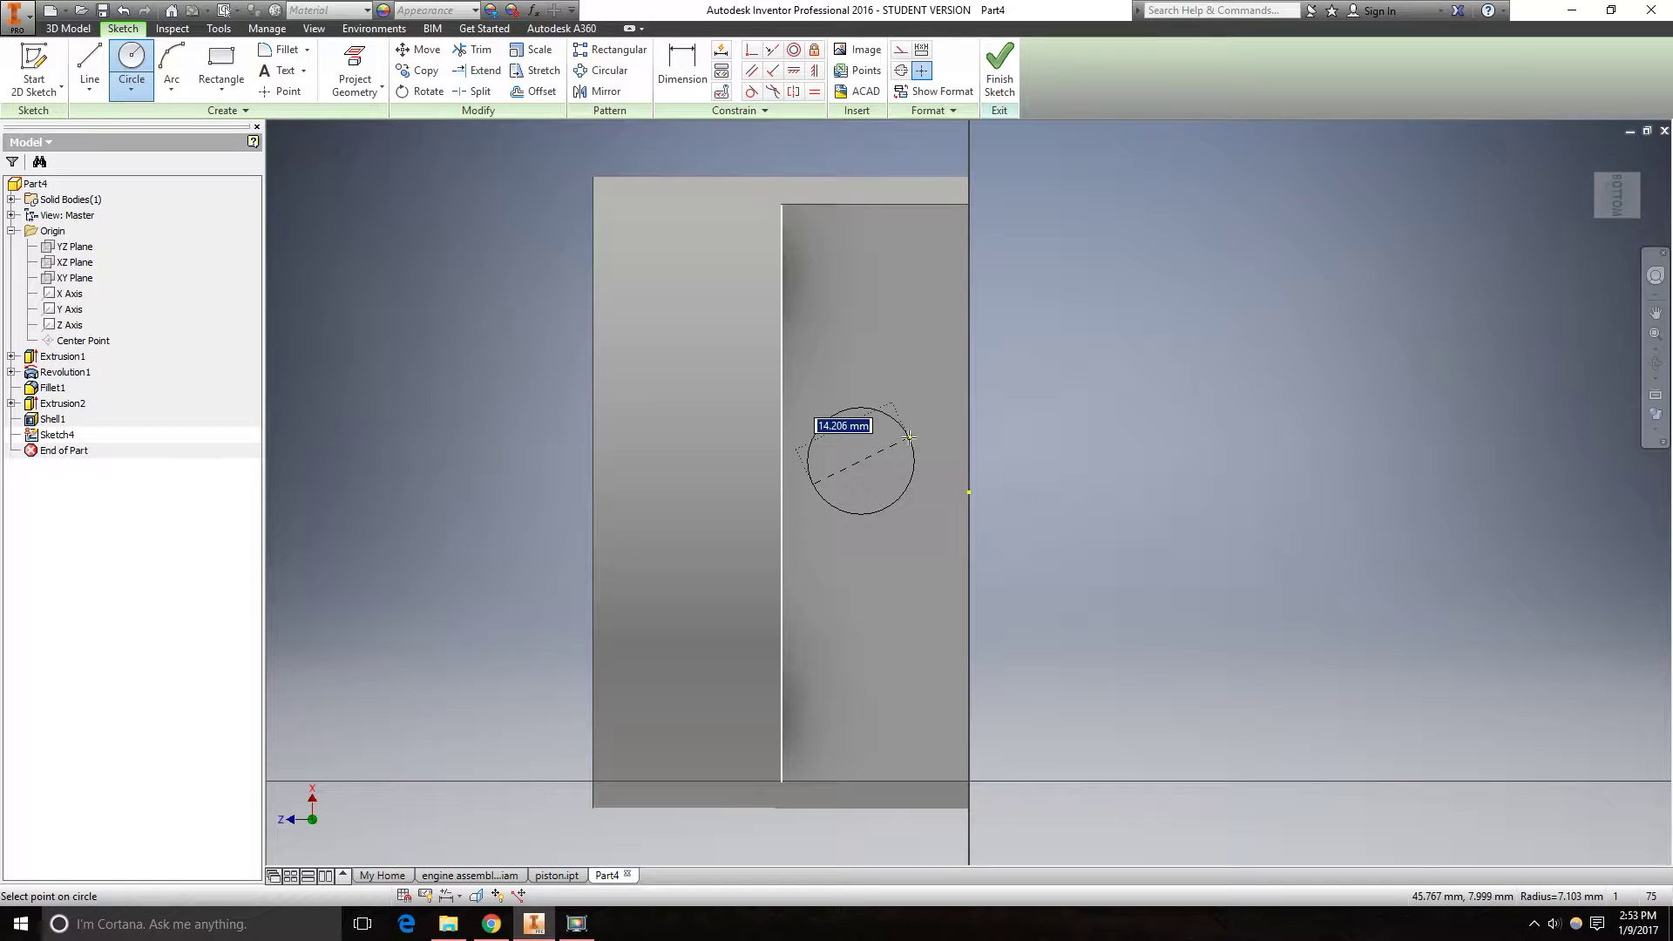
type("18")
key("Return")
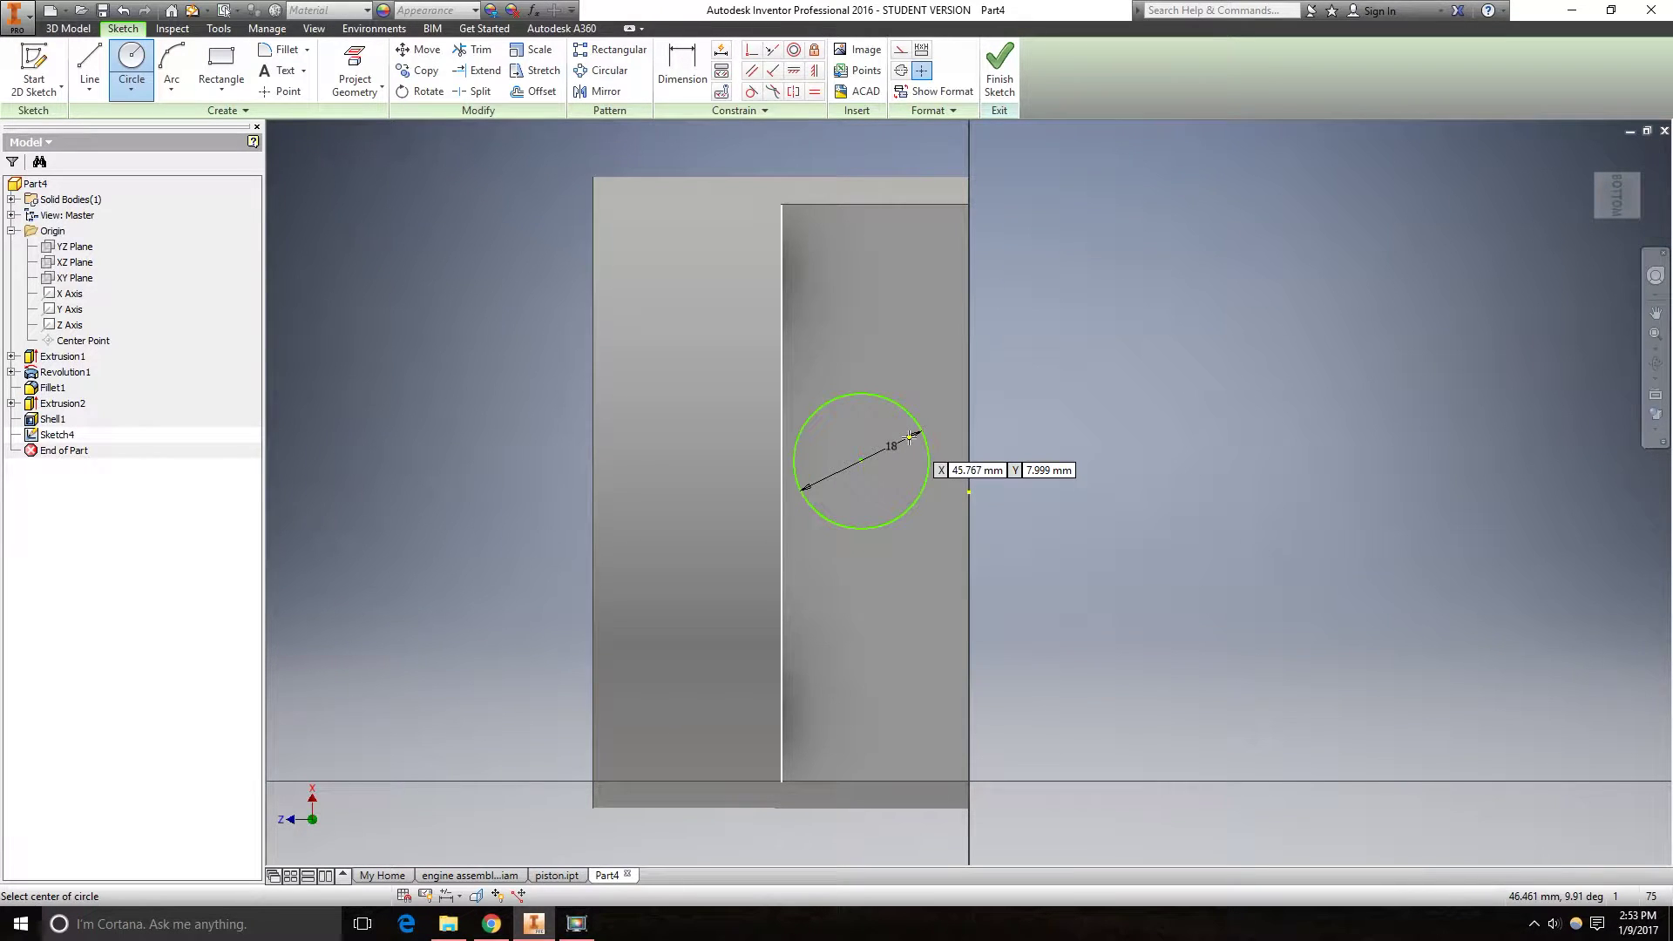
Align the 18 mm circle's centre with the projected origin point on the back edge using a Vertical constraint.
left_click(794, 72)
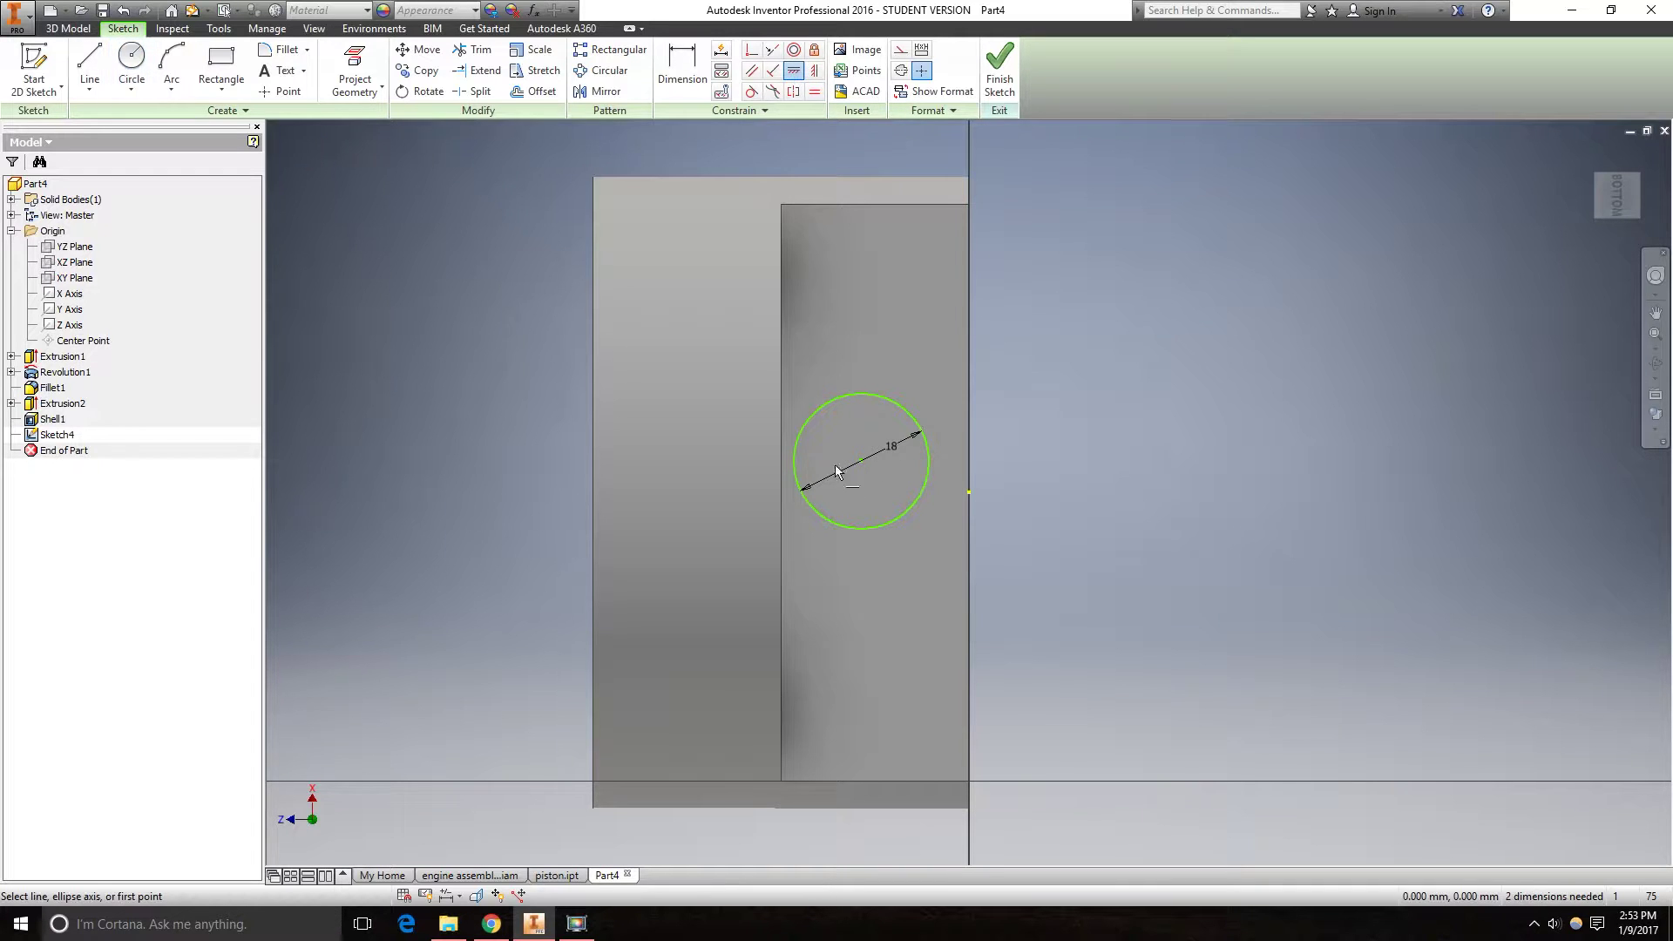
left_click(814, 70)
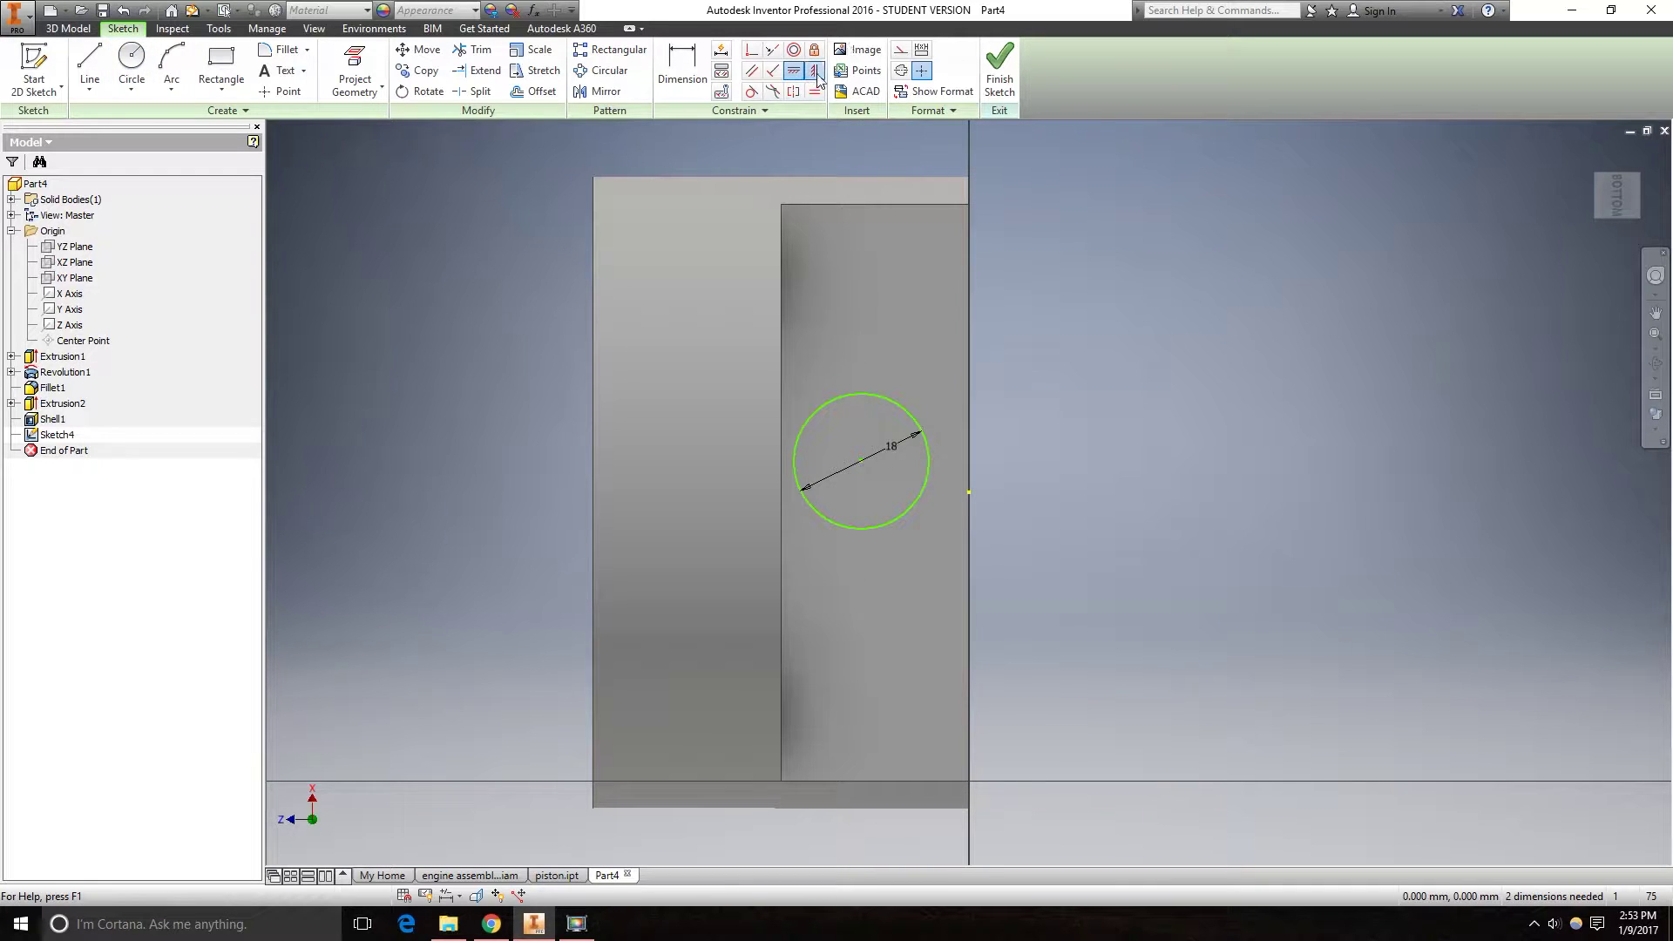
left_click(861, 462)
left_click(969, 494)
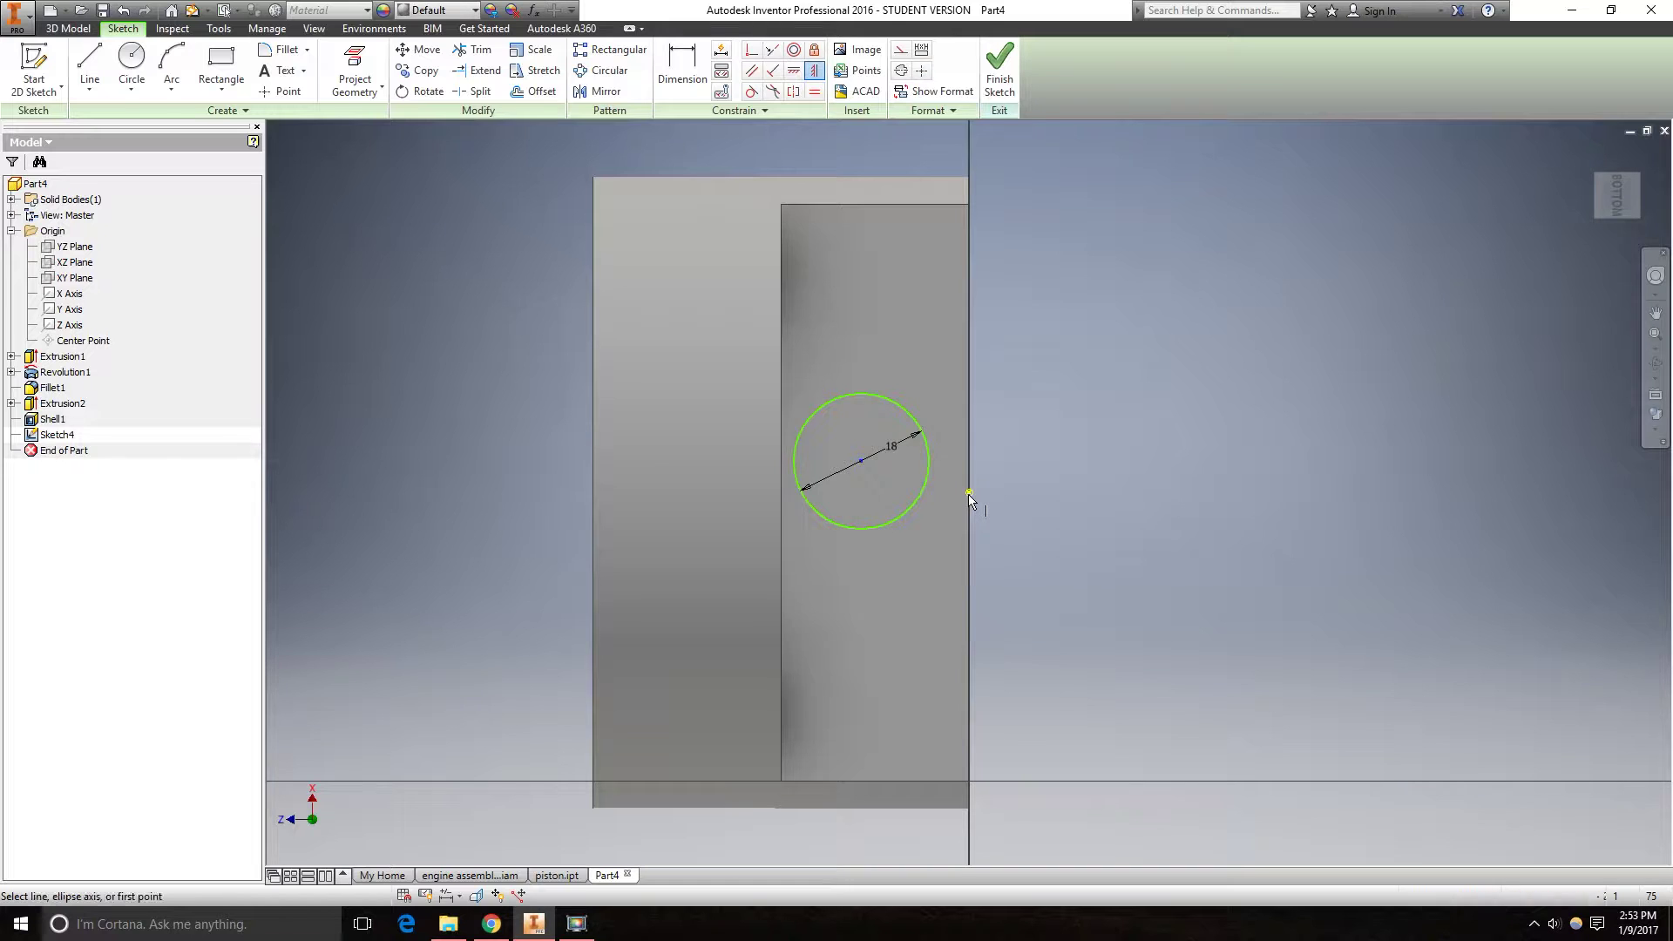
Dimension the circle's centre 40 mm from the piston's front crown edge.
key("d")
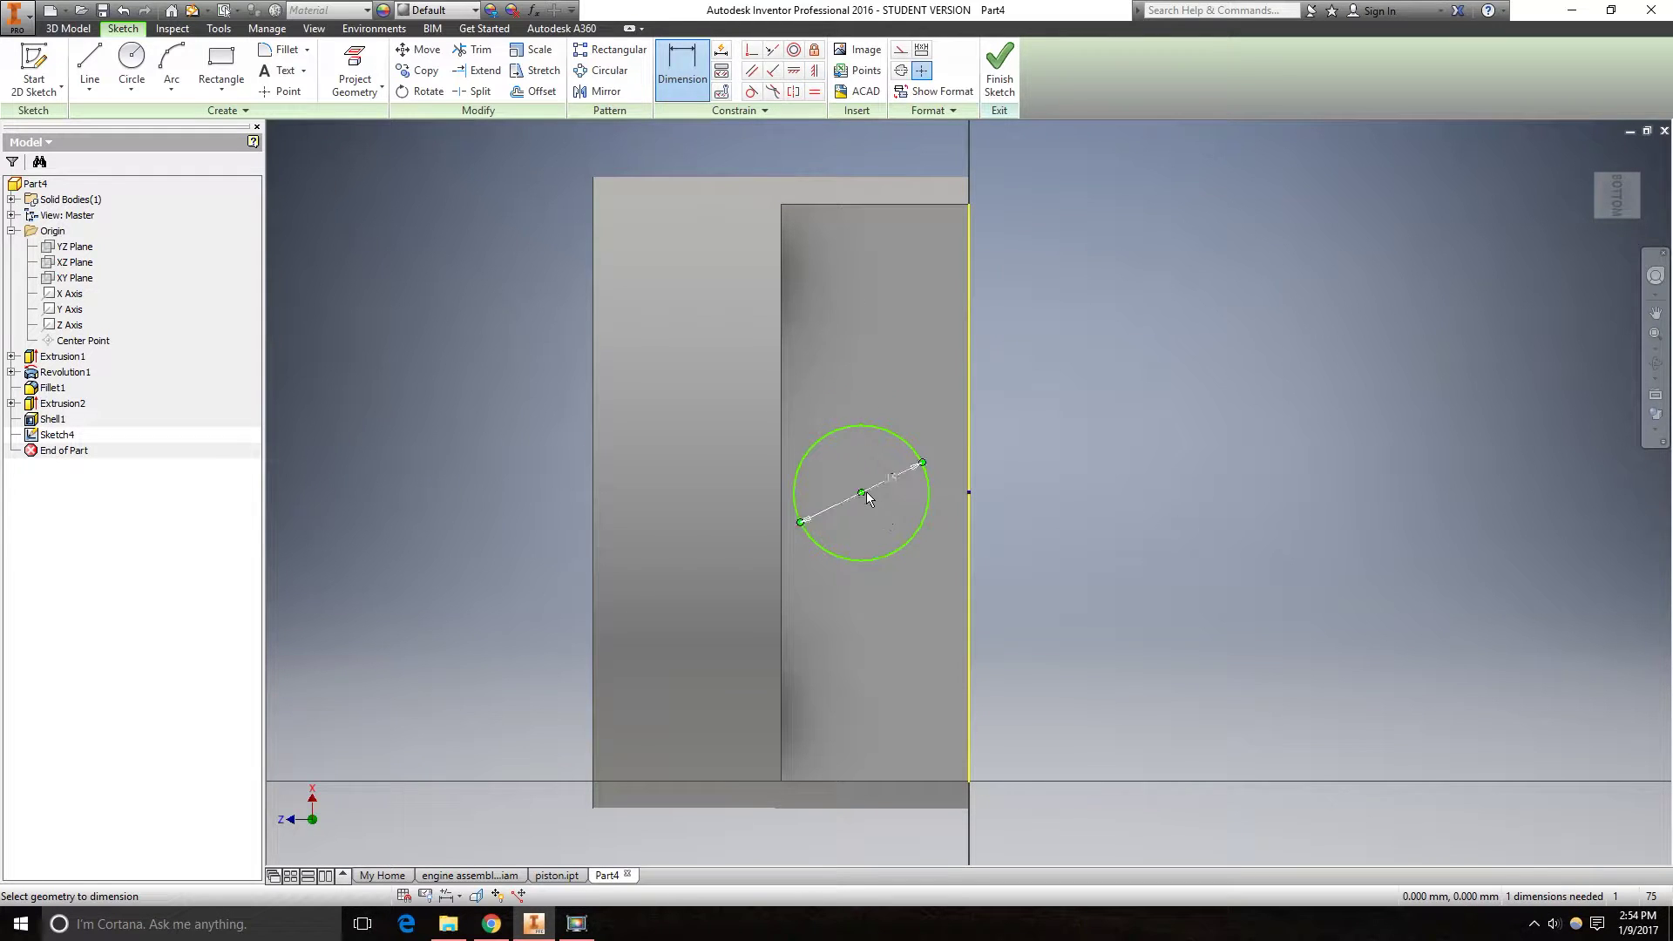
left_click(863, 494)
left_click(593, 457)
left_click(732, 161)
type("5")
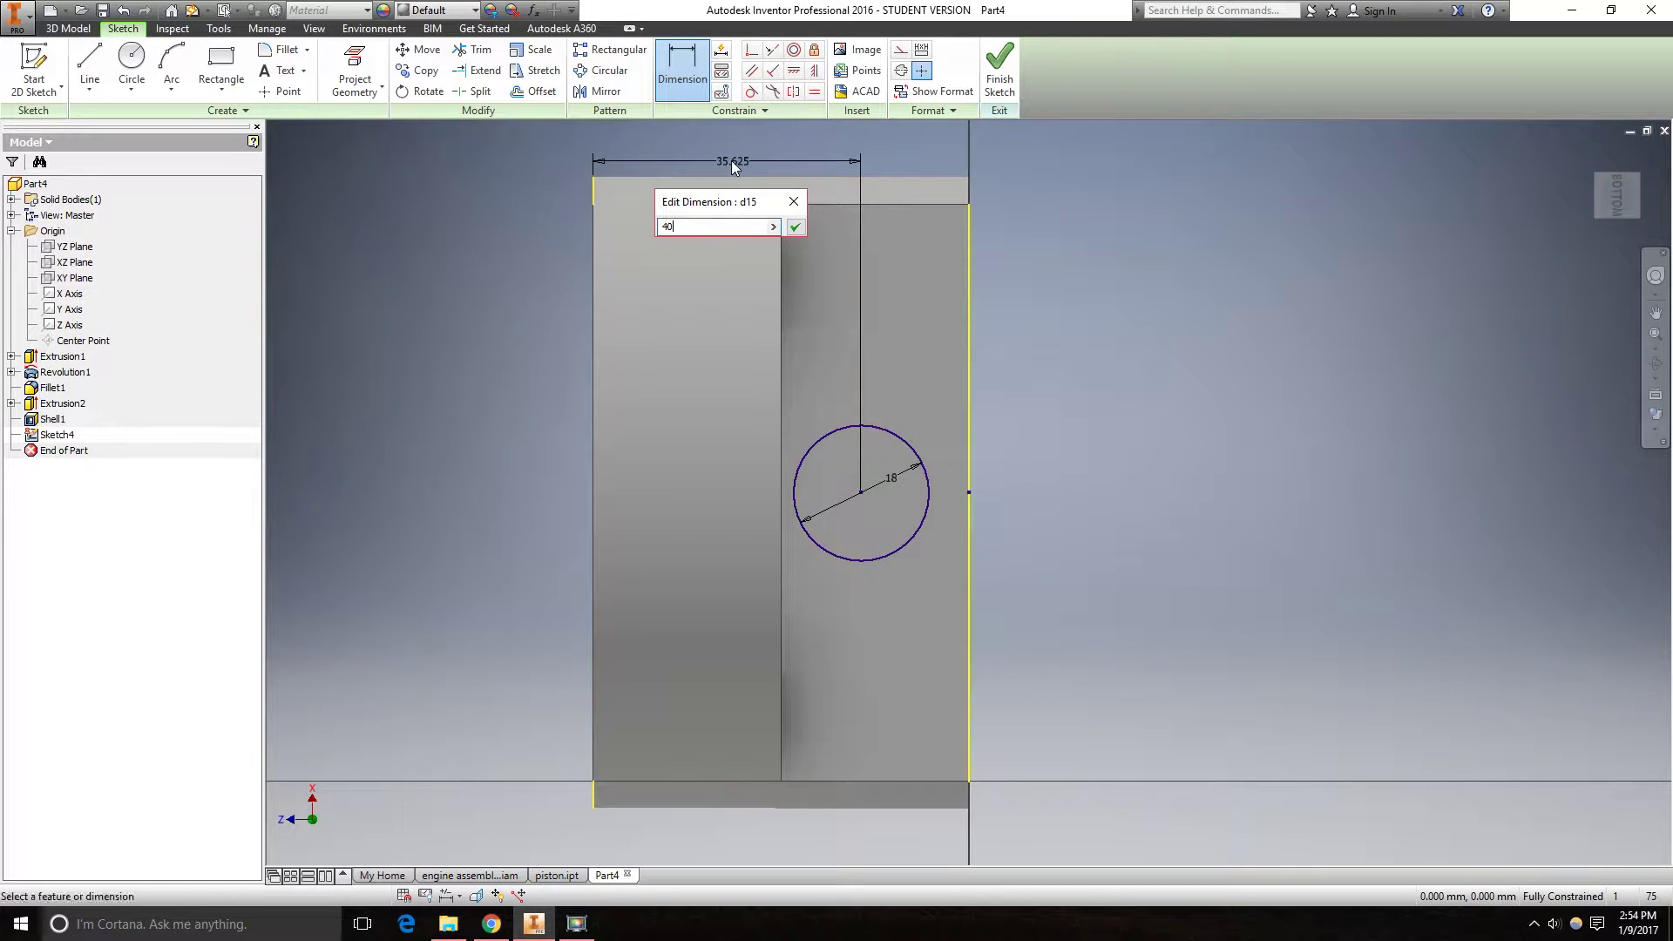
type("0")
key("Return")
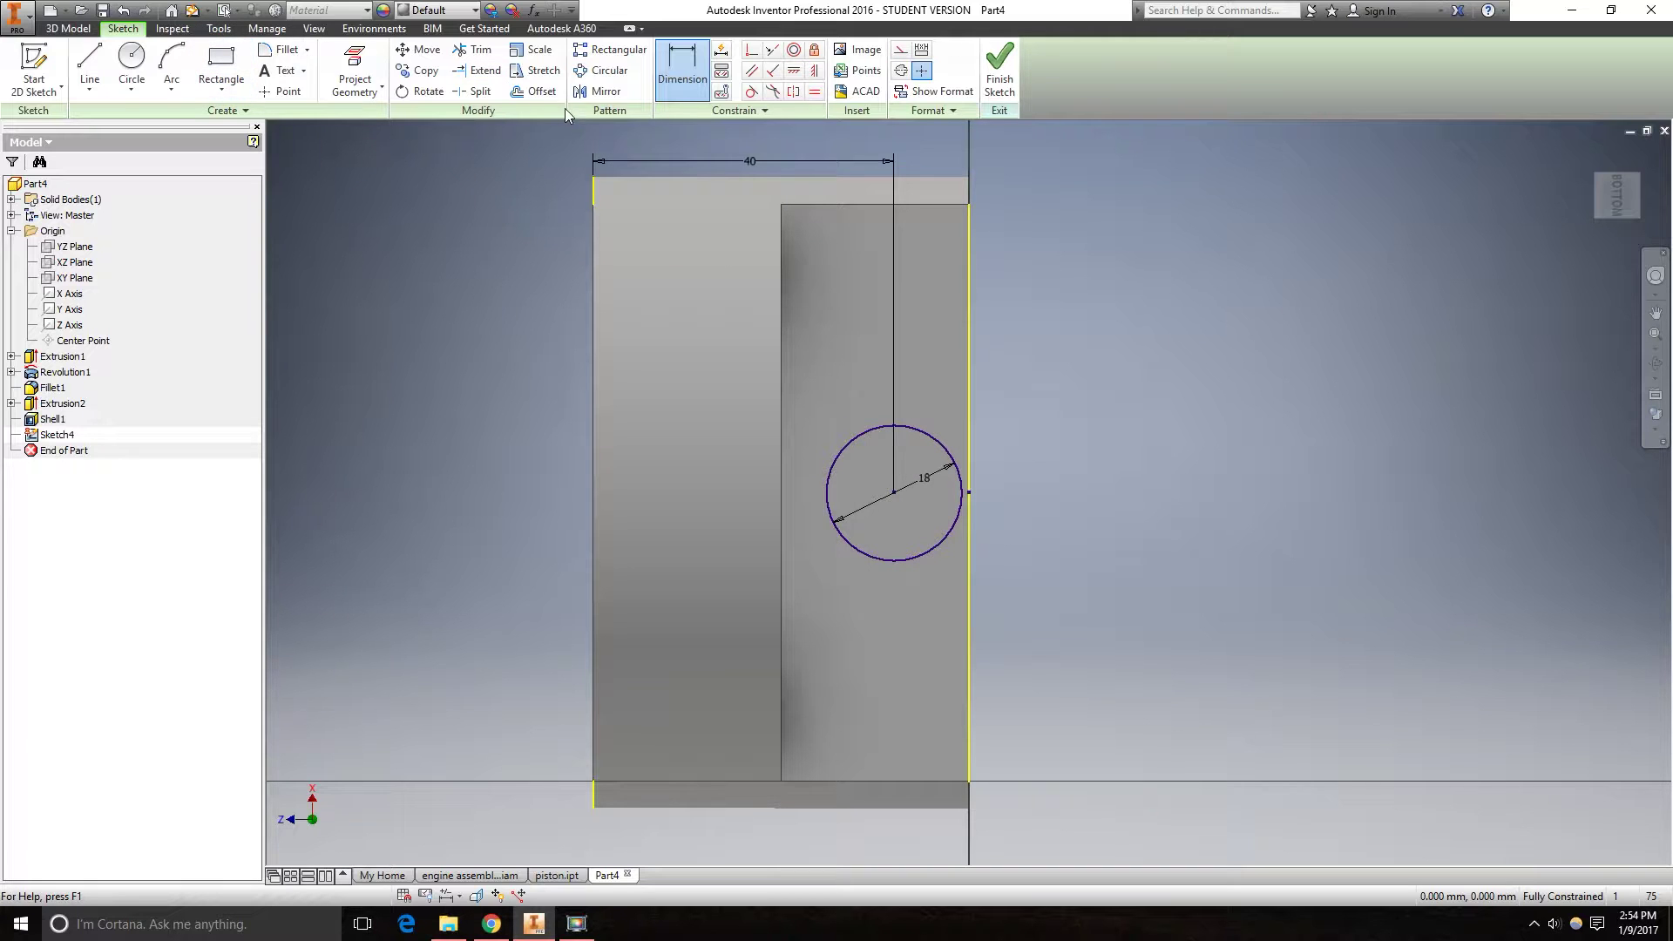
Offset the 18 mm circle outward by 5 mm.
left_click(534, 91)
left_click(929, 558)
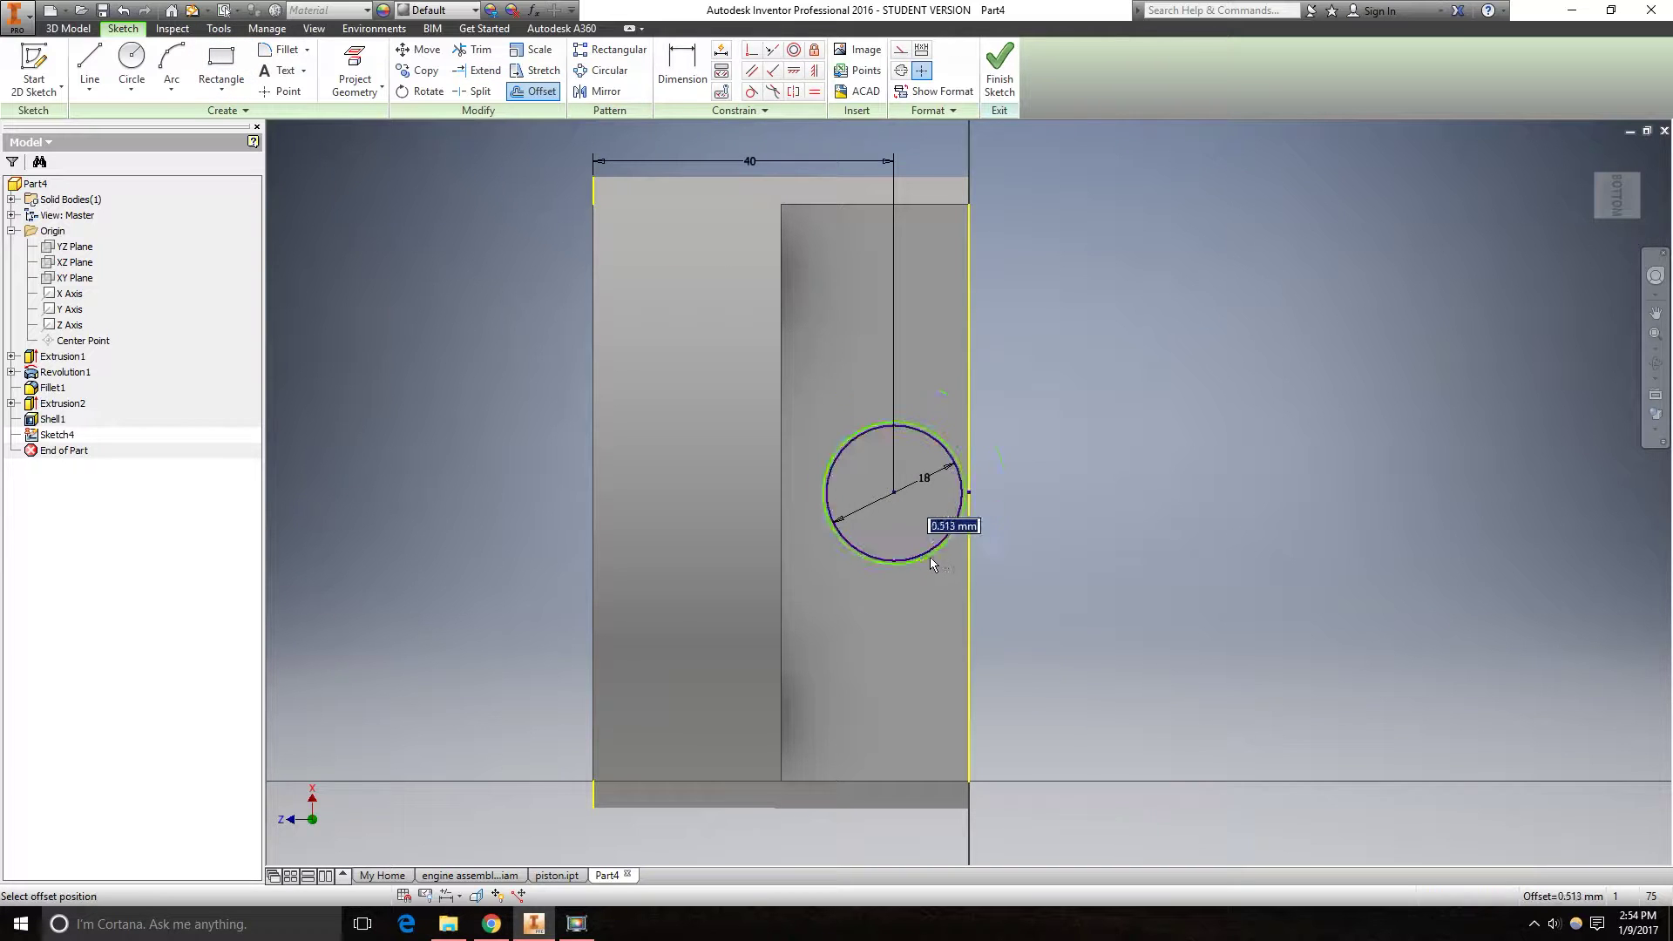
type("5")
key("Return")
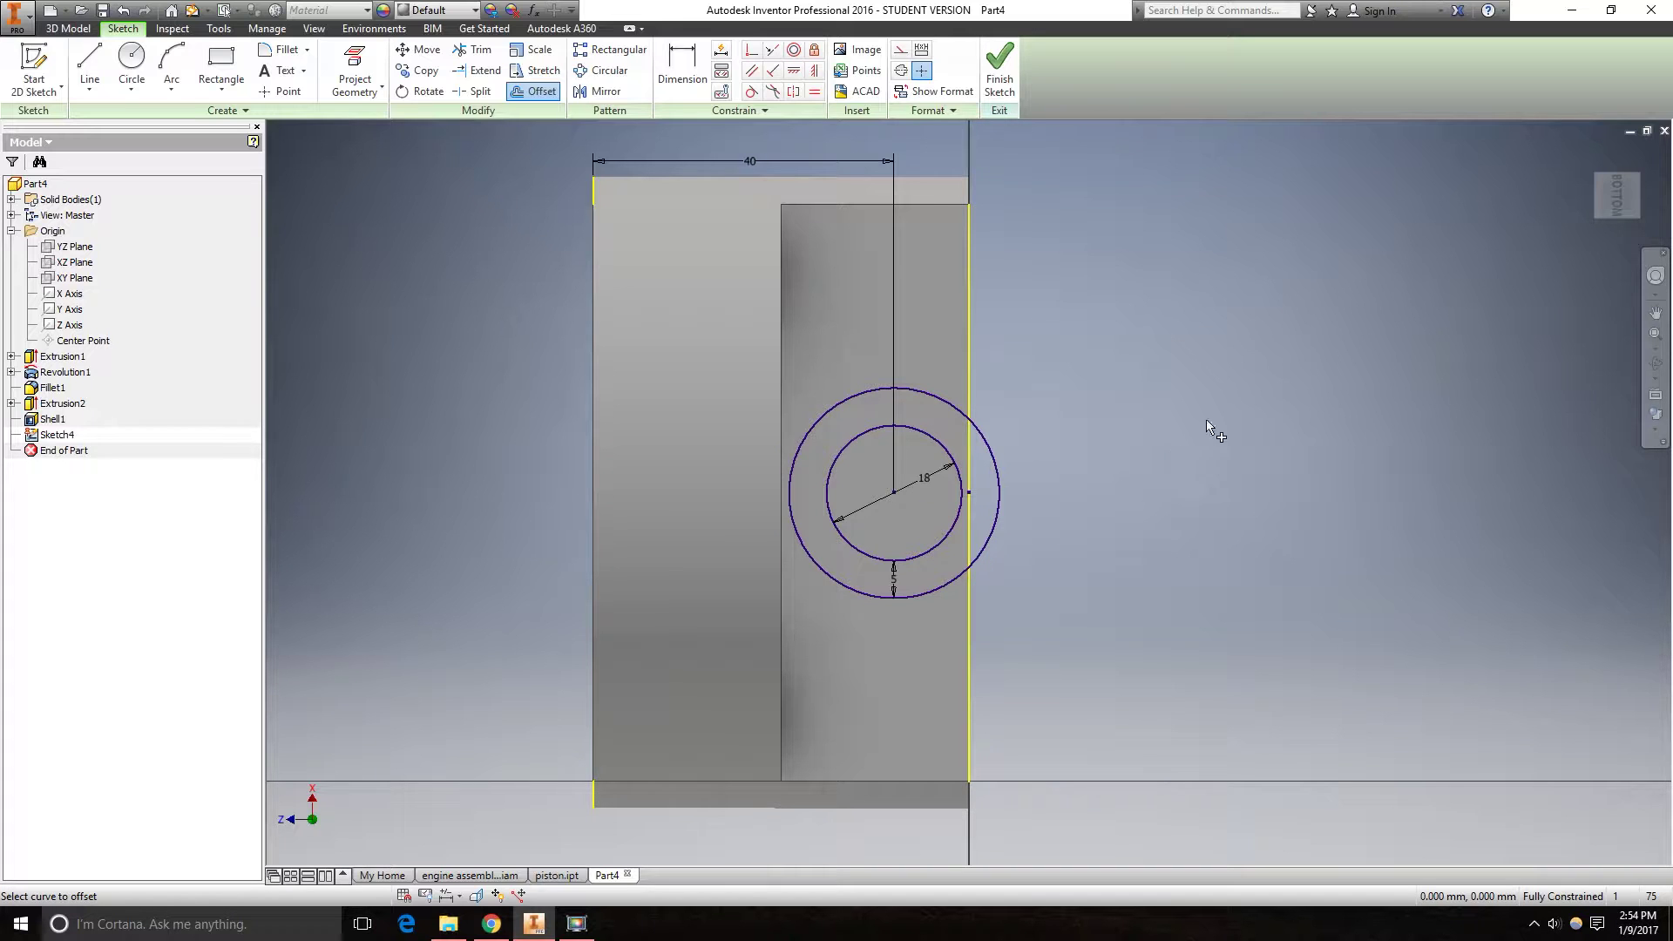
Draw a closed 20 mm by 64 mm rectangular outline from the circle's centre, starting with a 32 mm line and extending past the back edge.
left_click(90, 65)
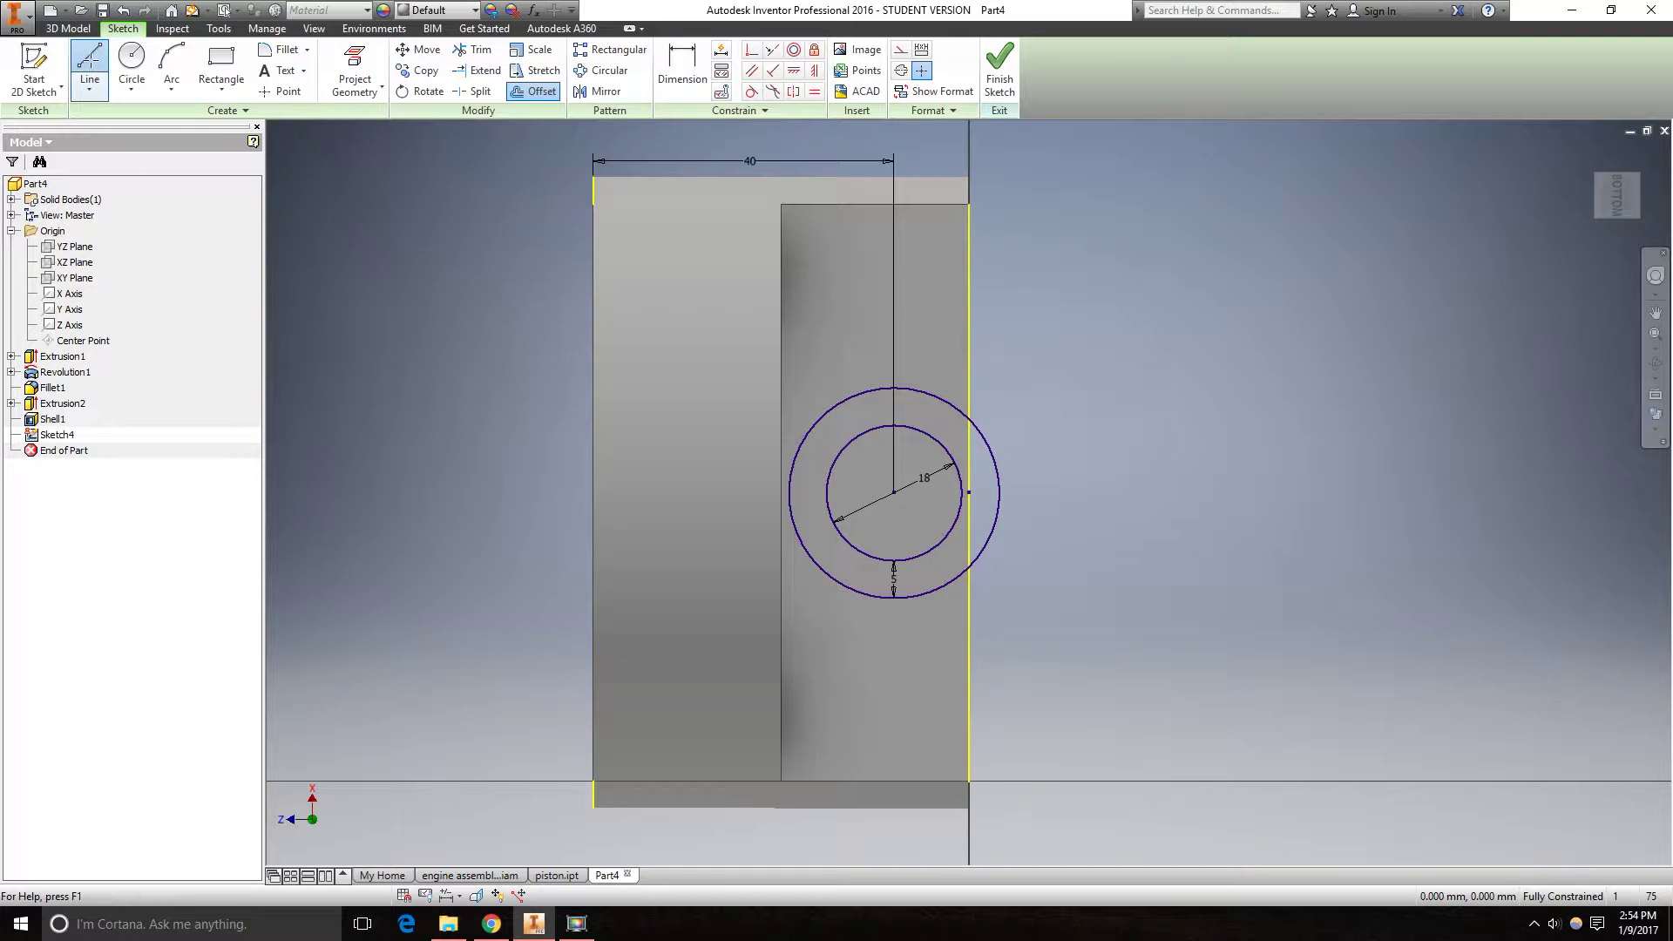
left_click(894, 492)
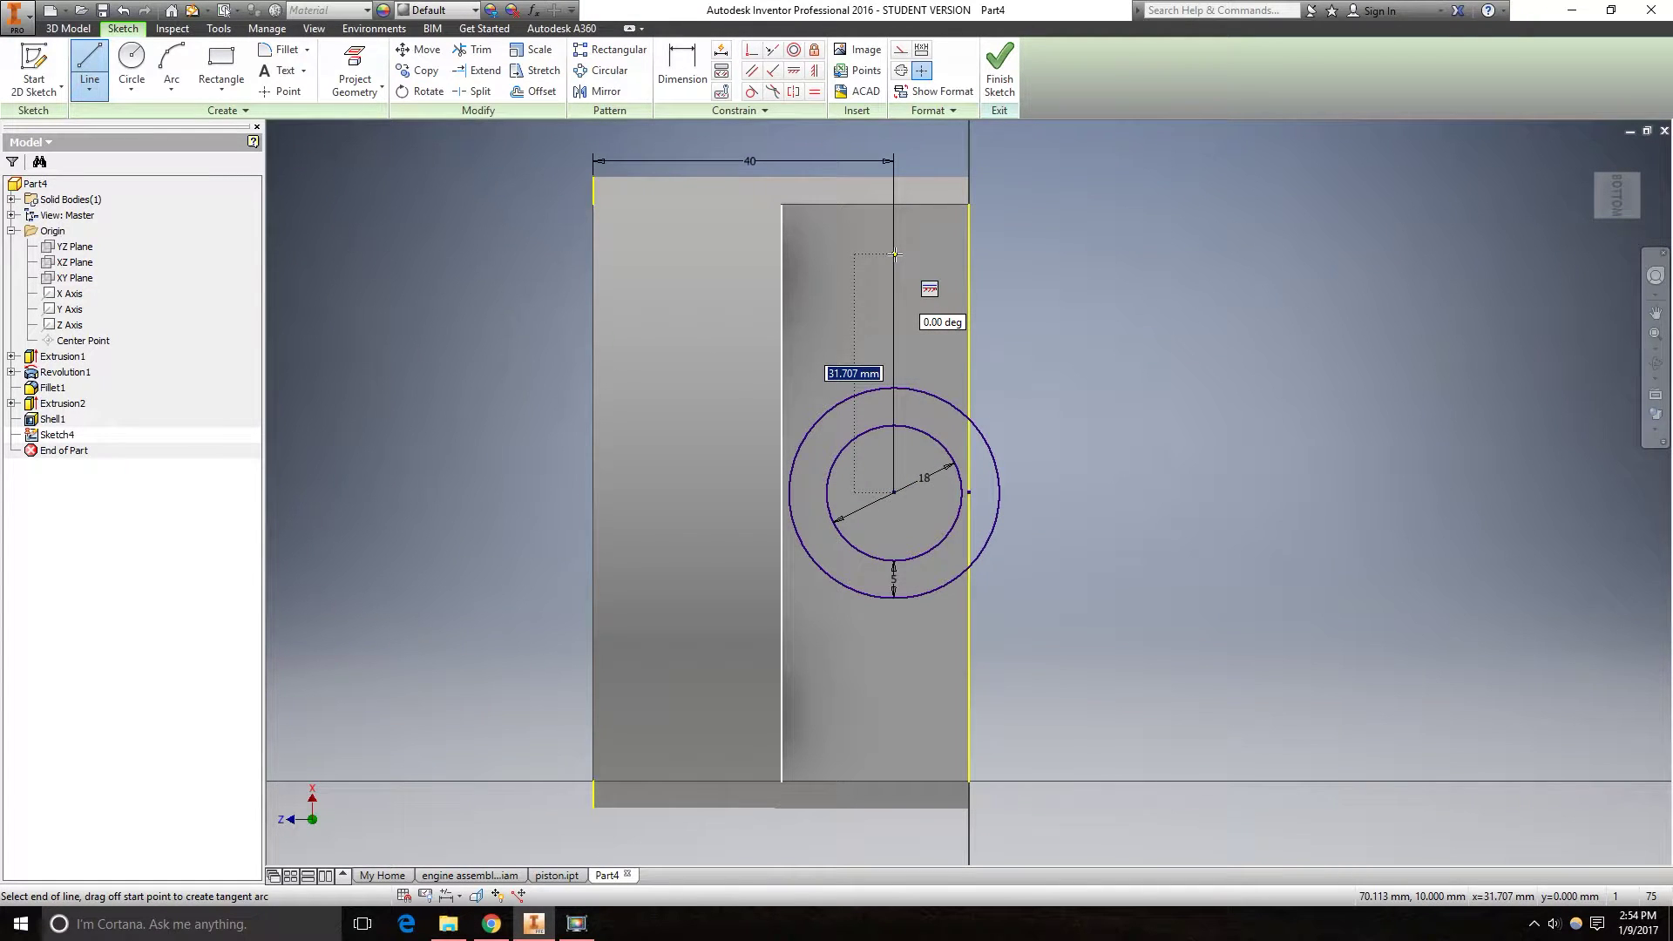
type("32")
key("Return")
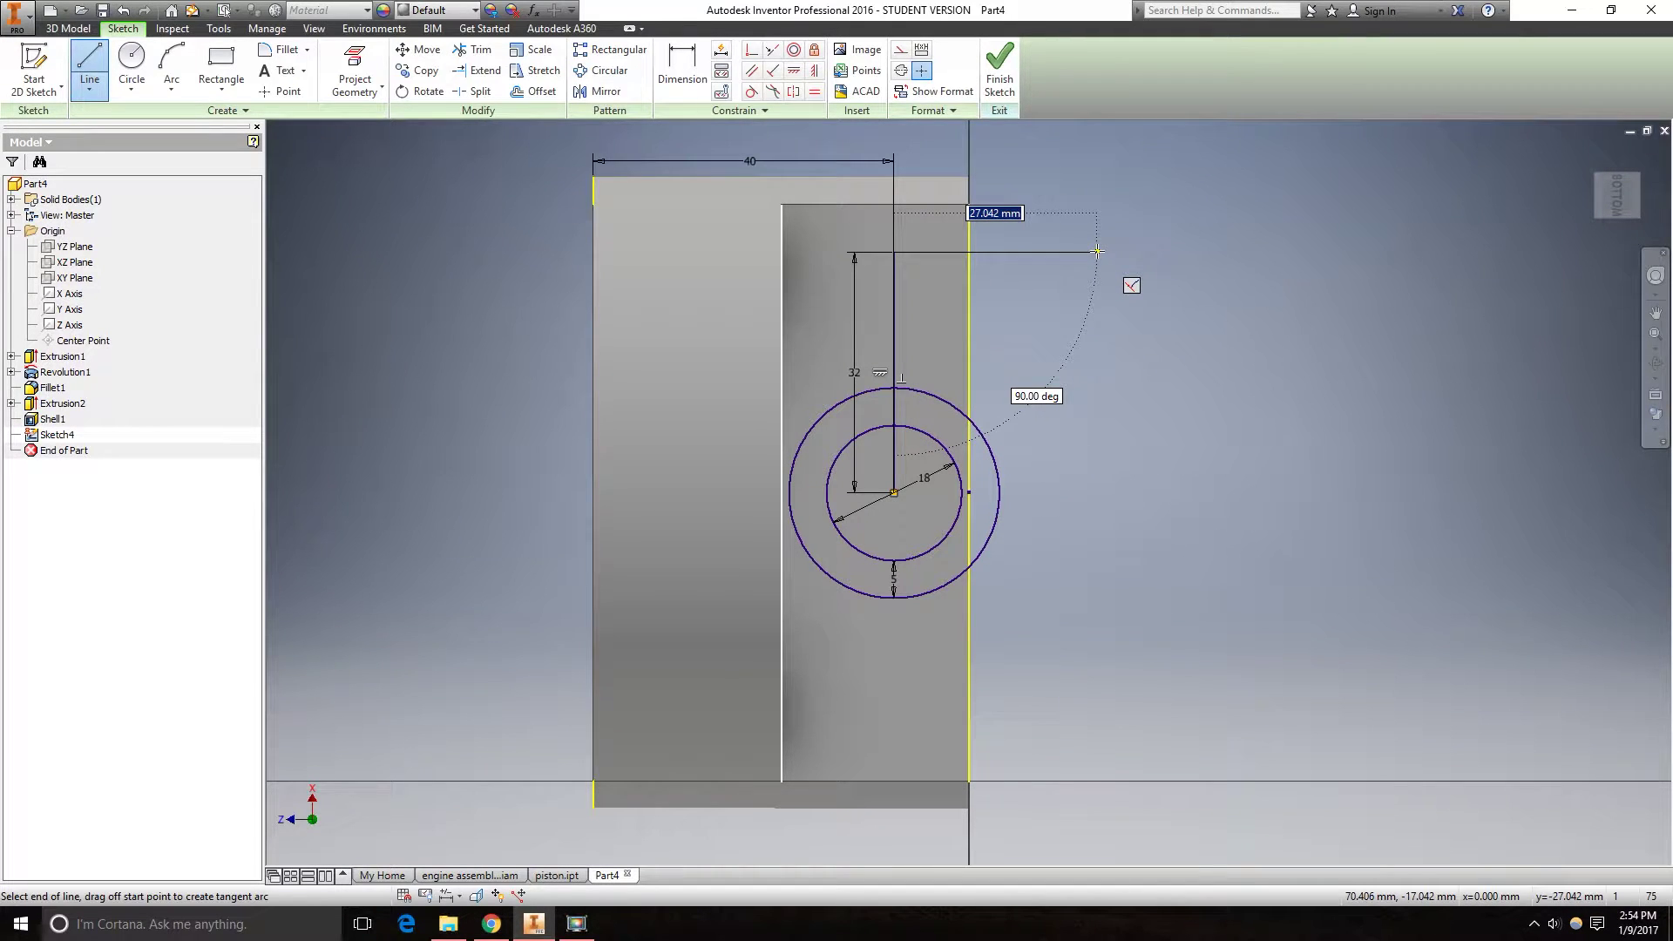
type("20")
key("Return")
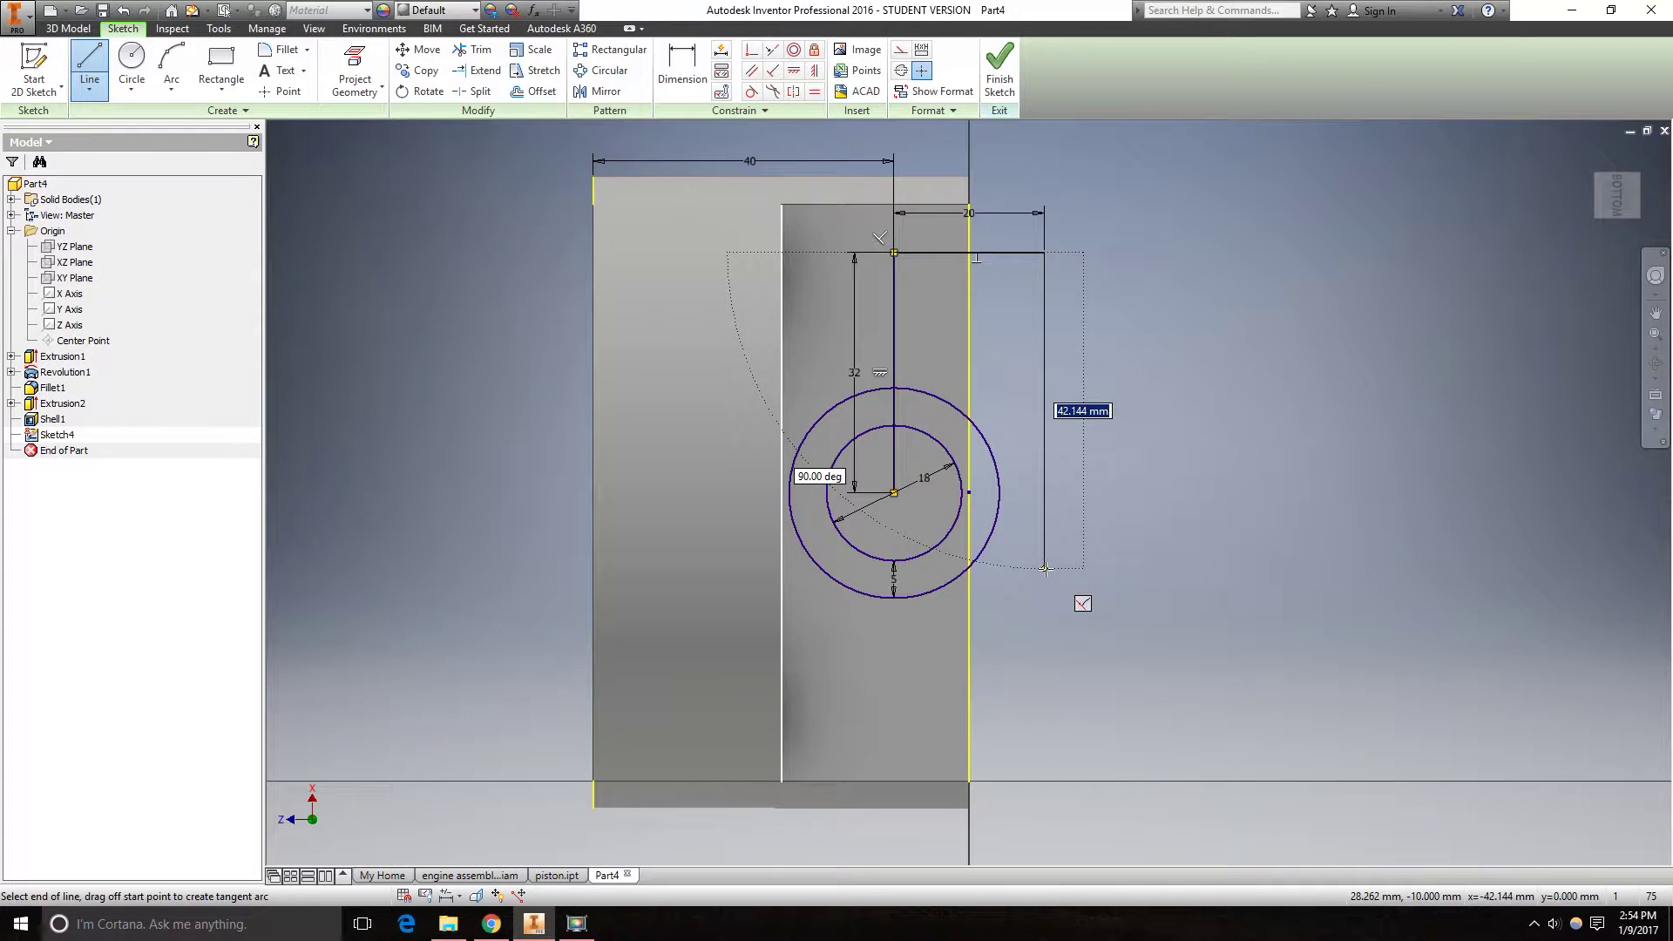
type("64")
key("Return")
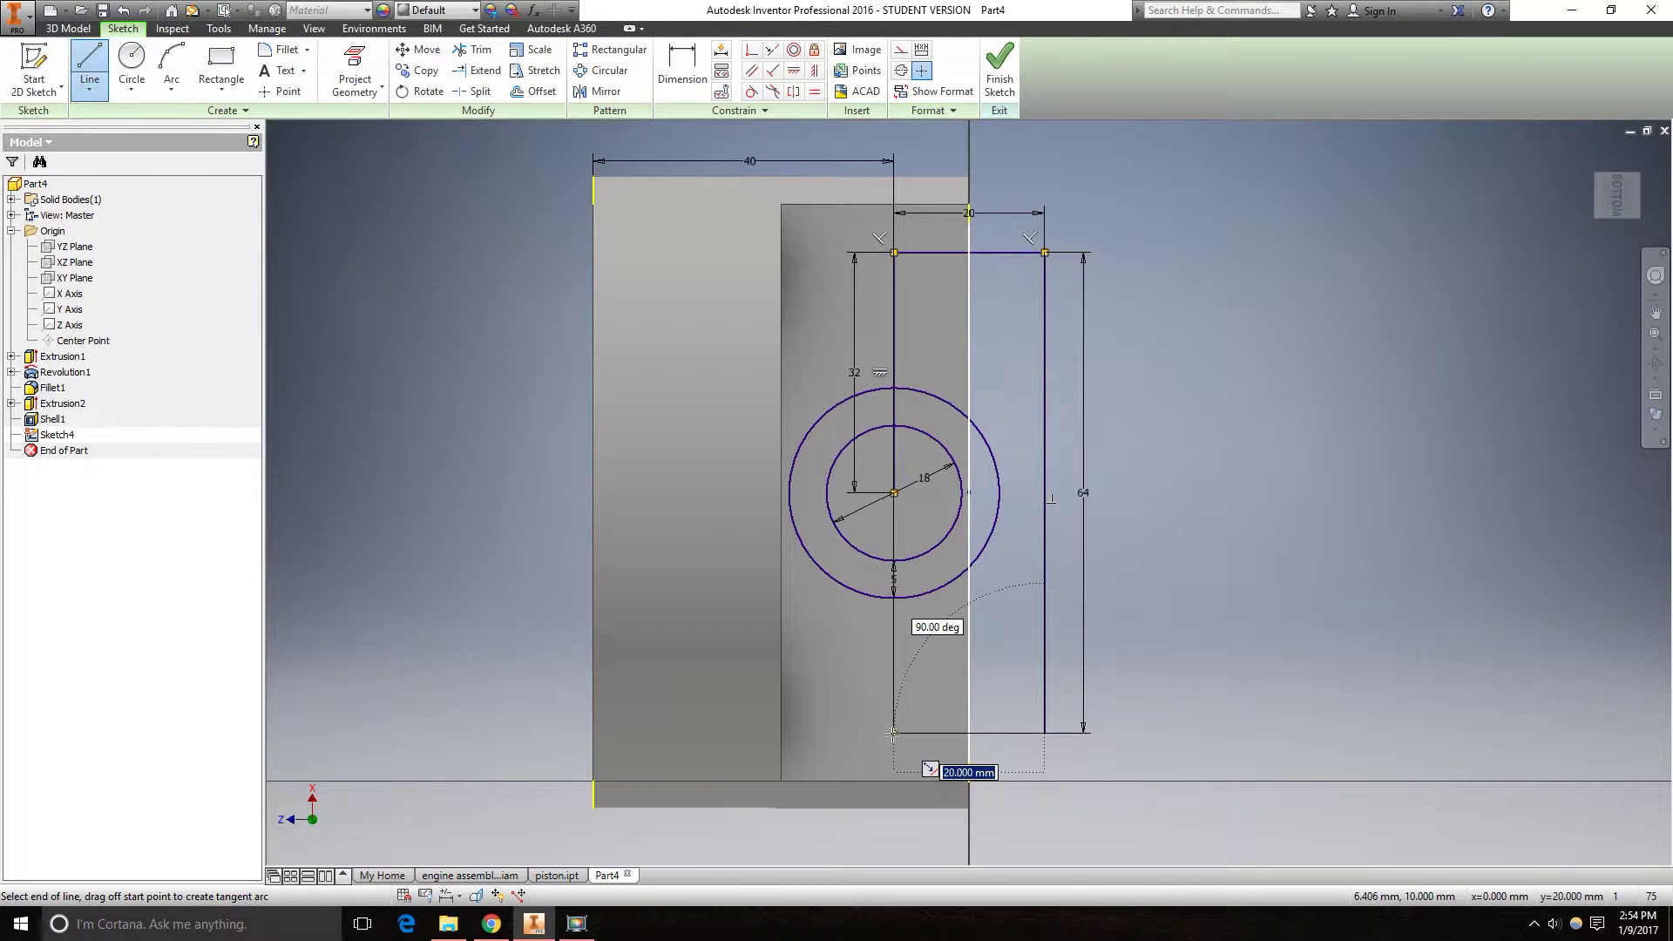
left_click(892, 733)
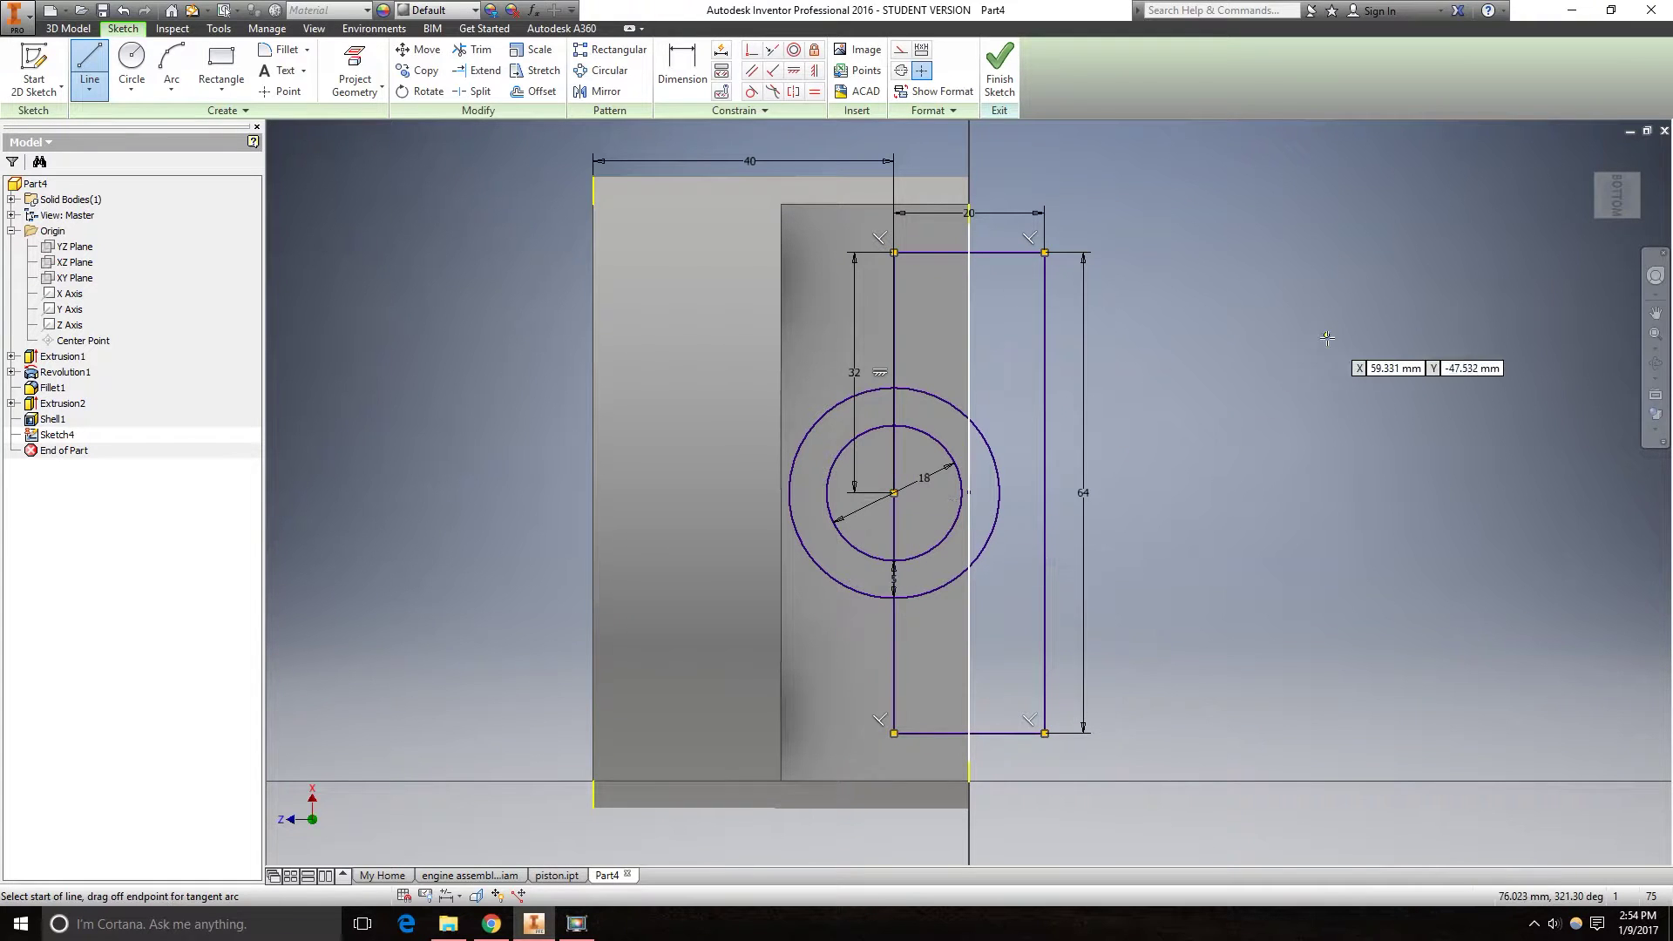
right_click(1164, 333)
left_click(1236, 338)
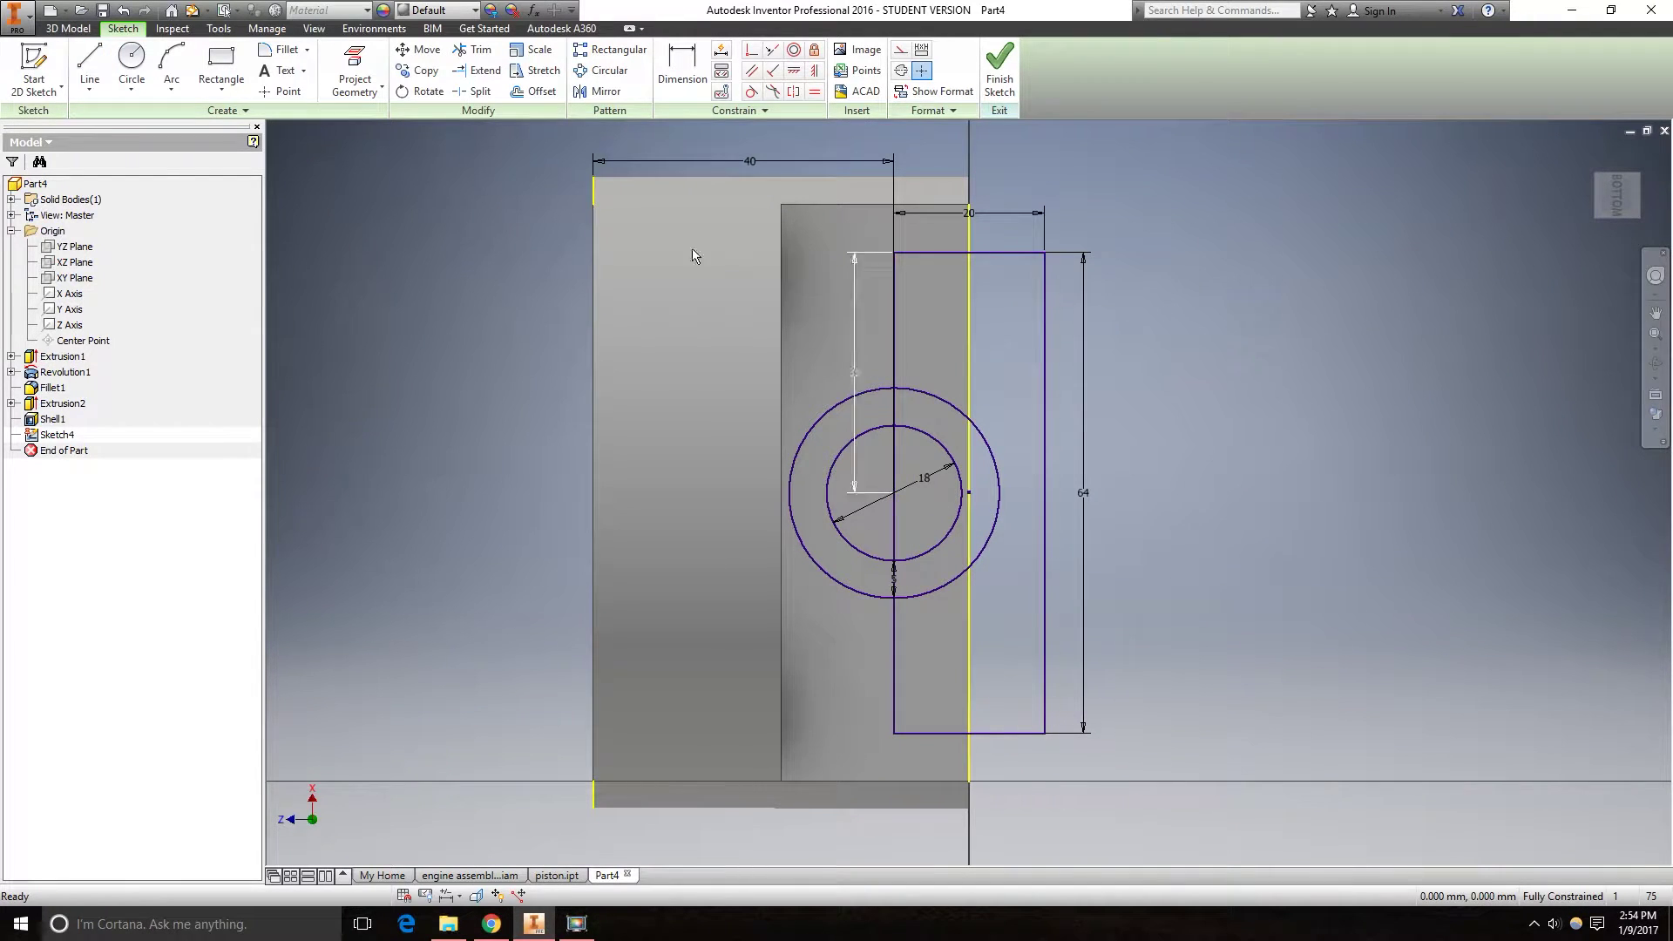
Trim away the outer circle's half outside the rectangular outline and the upper line segment between the two circles.
left_click(472, 50)
left_click(864, 602)
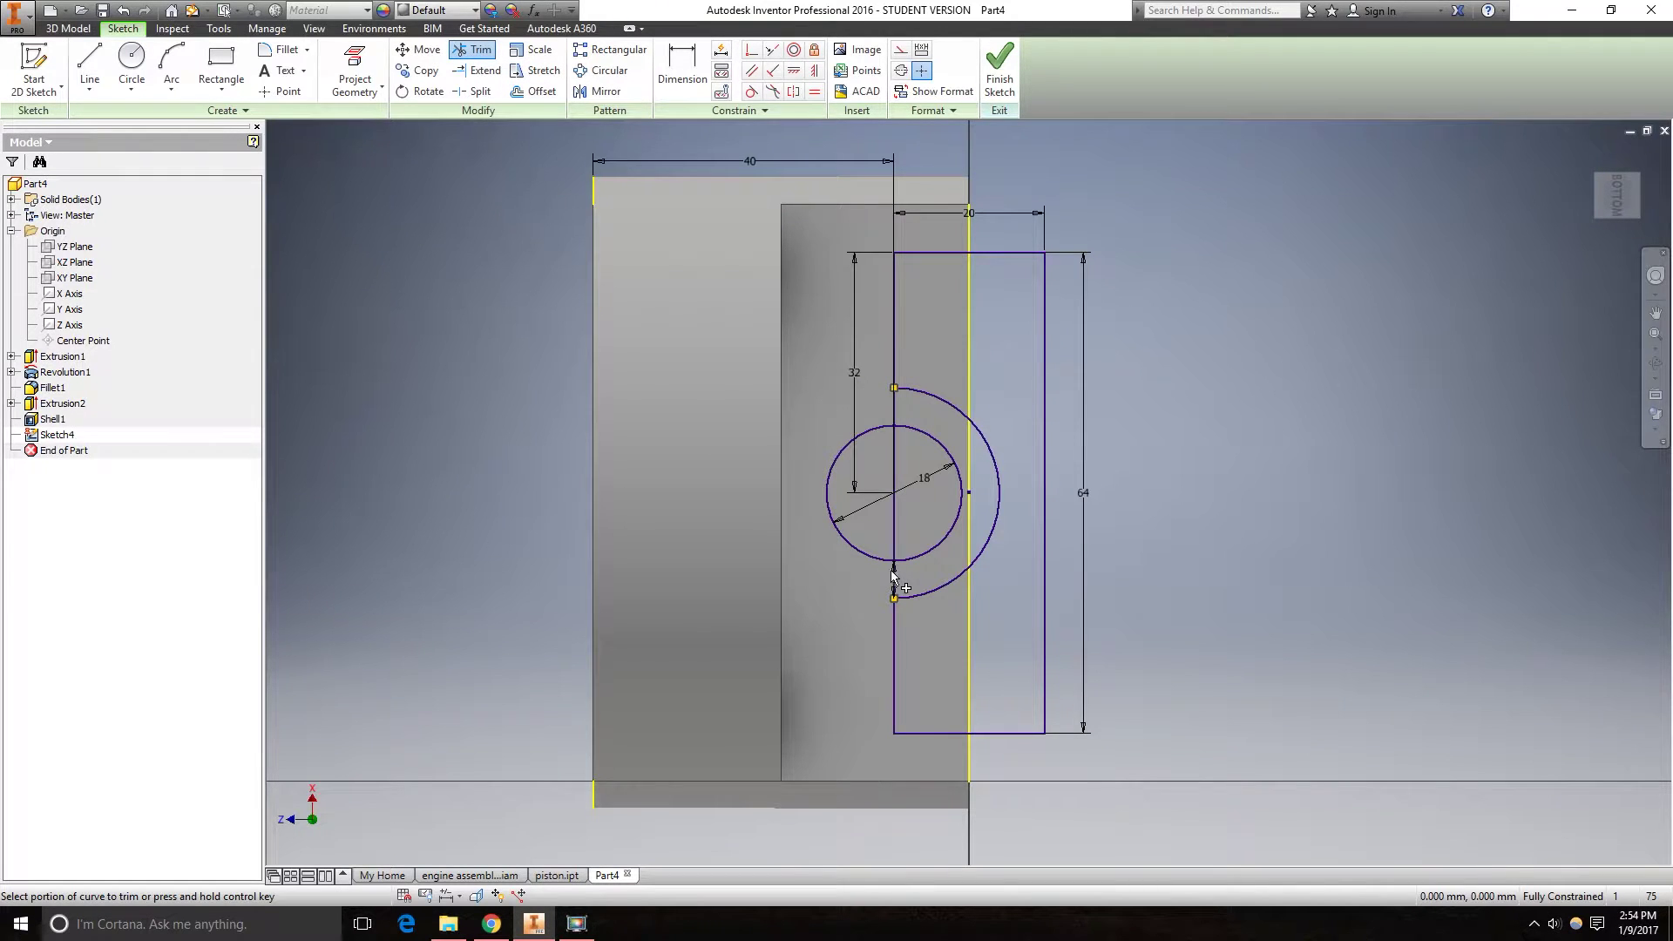
left_click(898, 410)
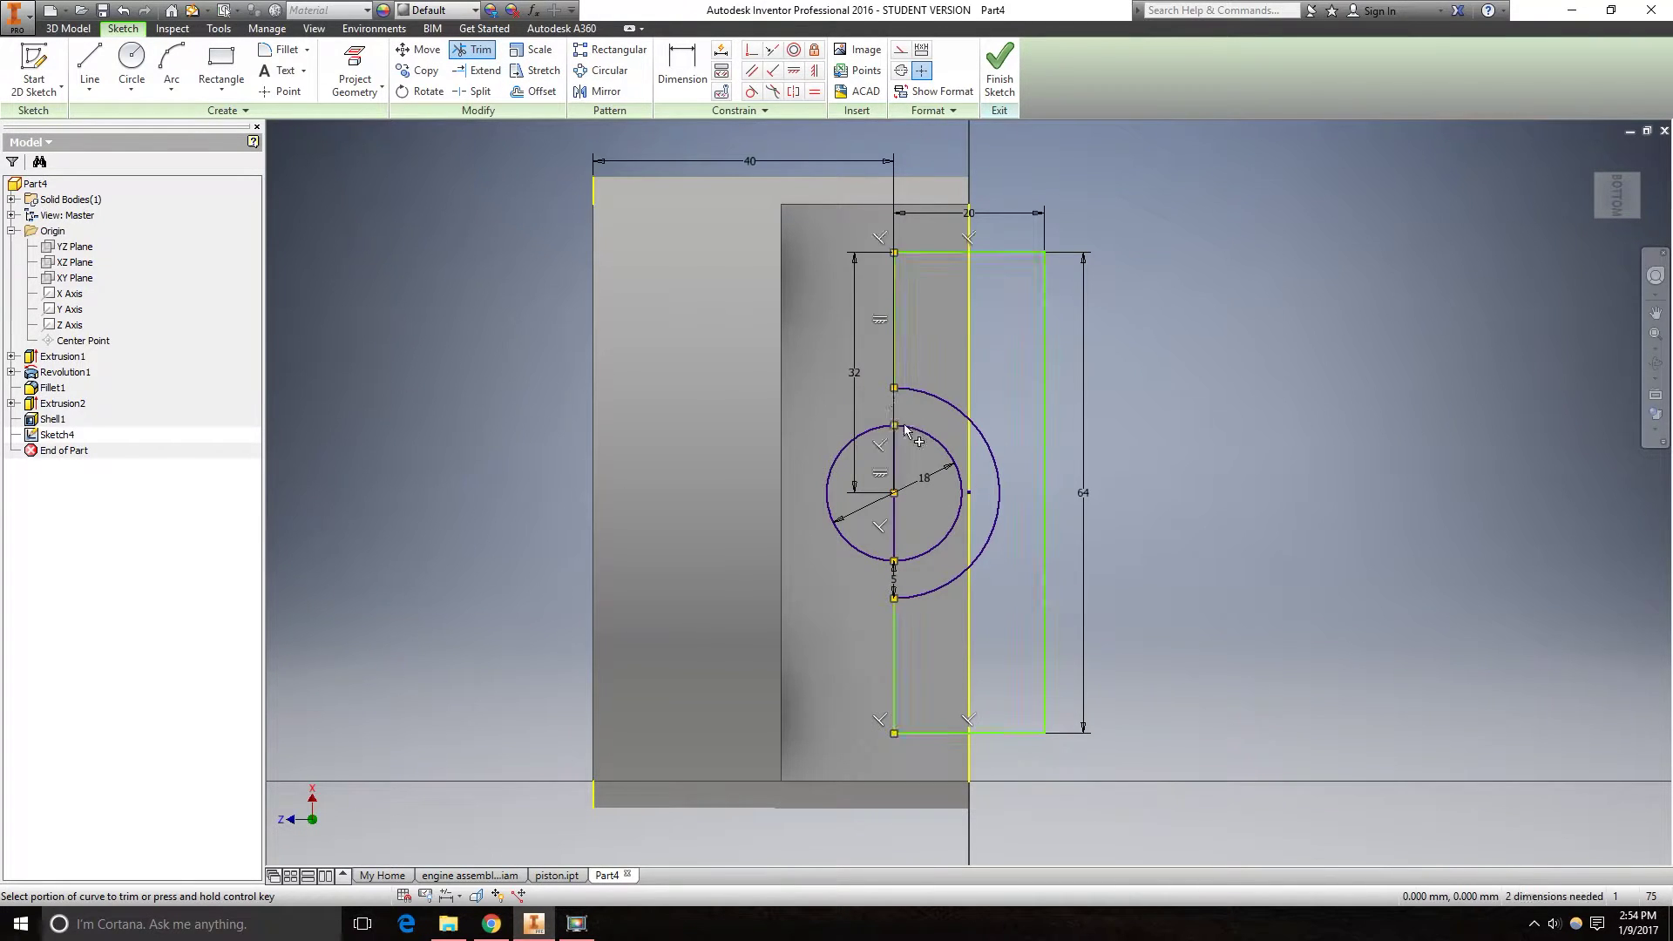
Try to trim the outline's line segments inside the 18 mm circle.
left_click(895, 473)
left_click(381, 162)
left_click(899, 527)
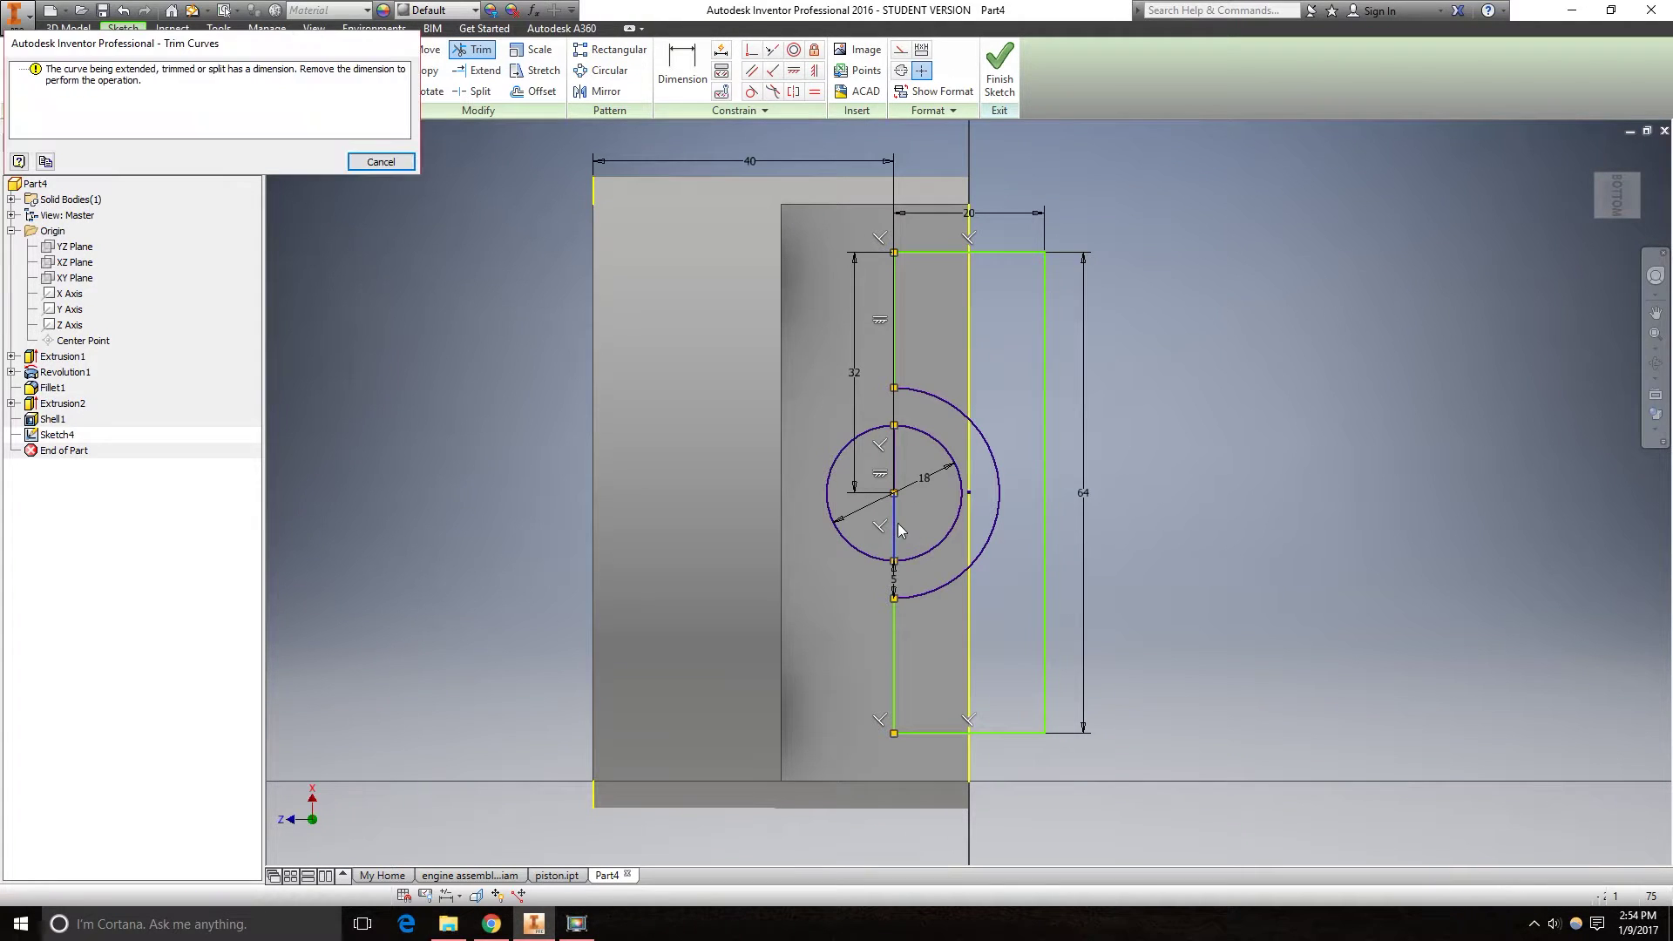
left_click(381, 162)
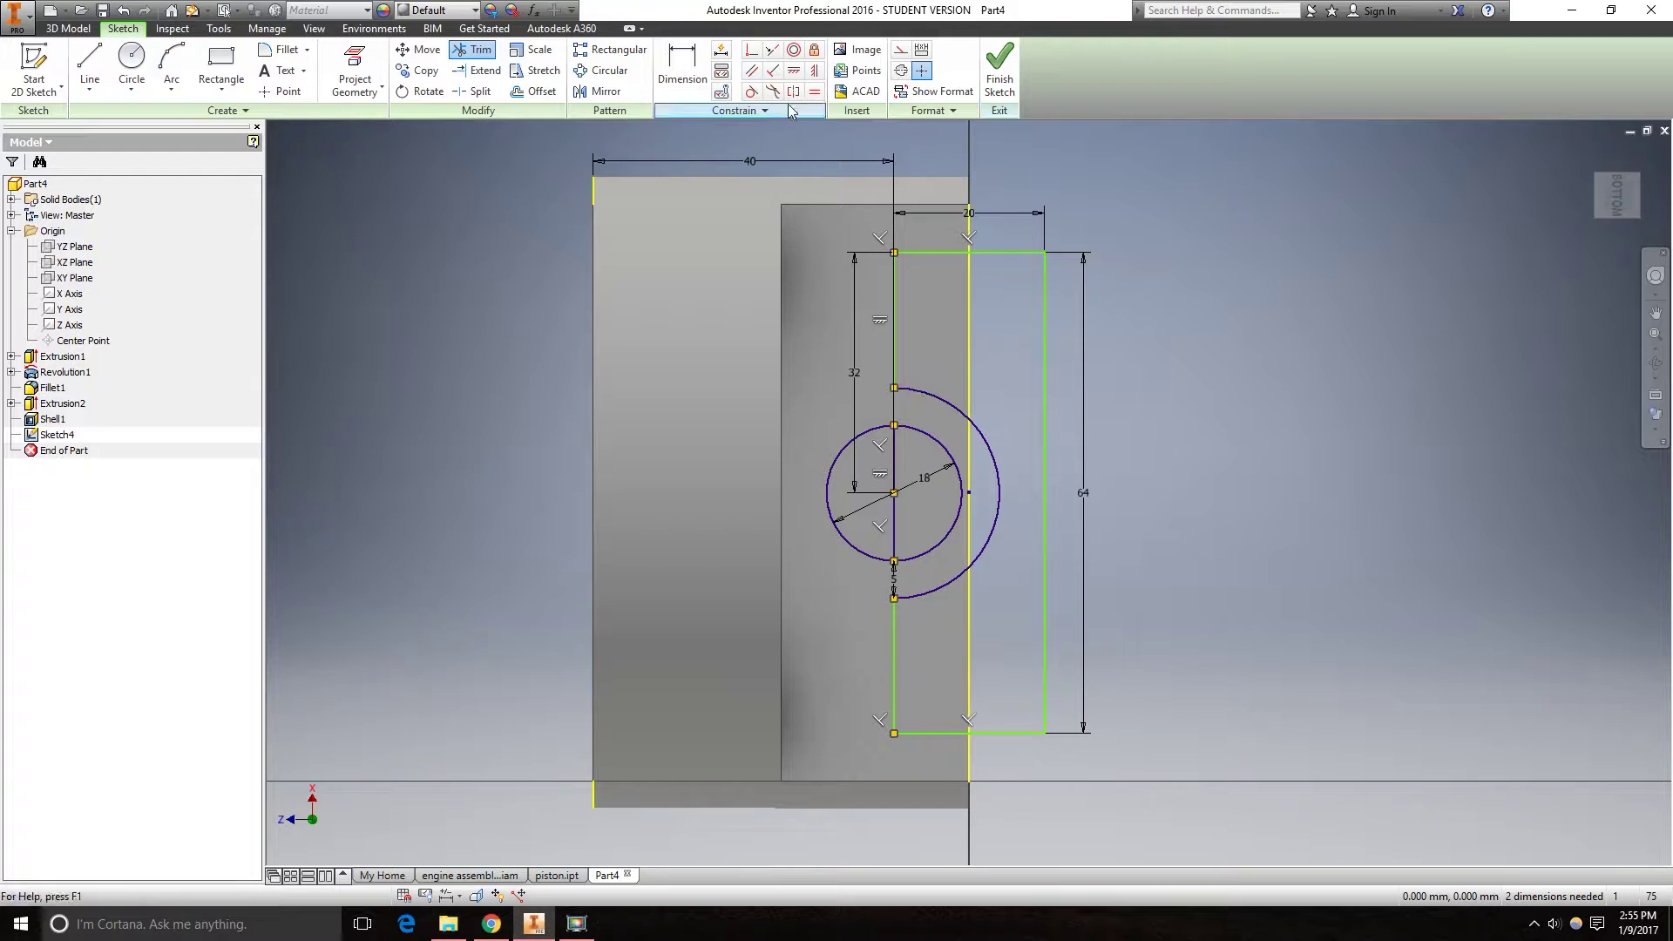
Cut the full 18 mm circle and the rectangular area outside the outer arc through the whole body, using All extents.
left_click(69, 29)
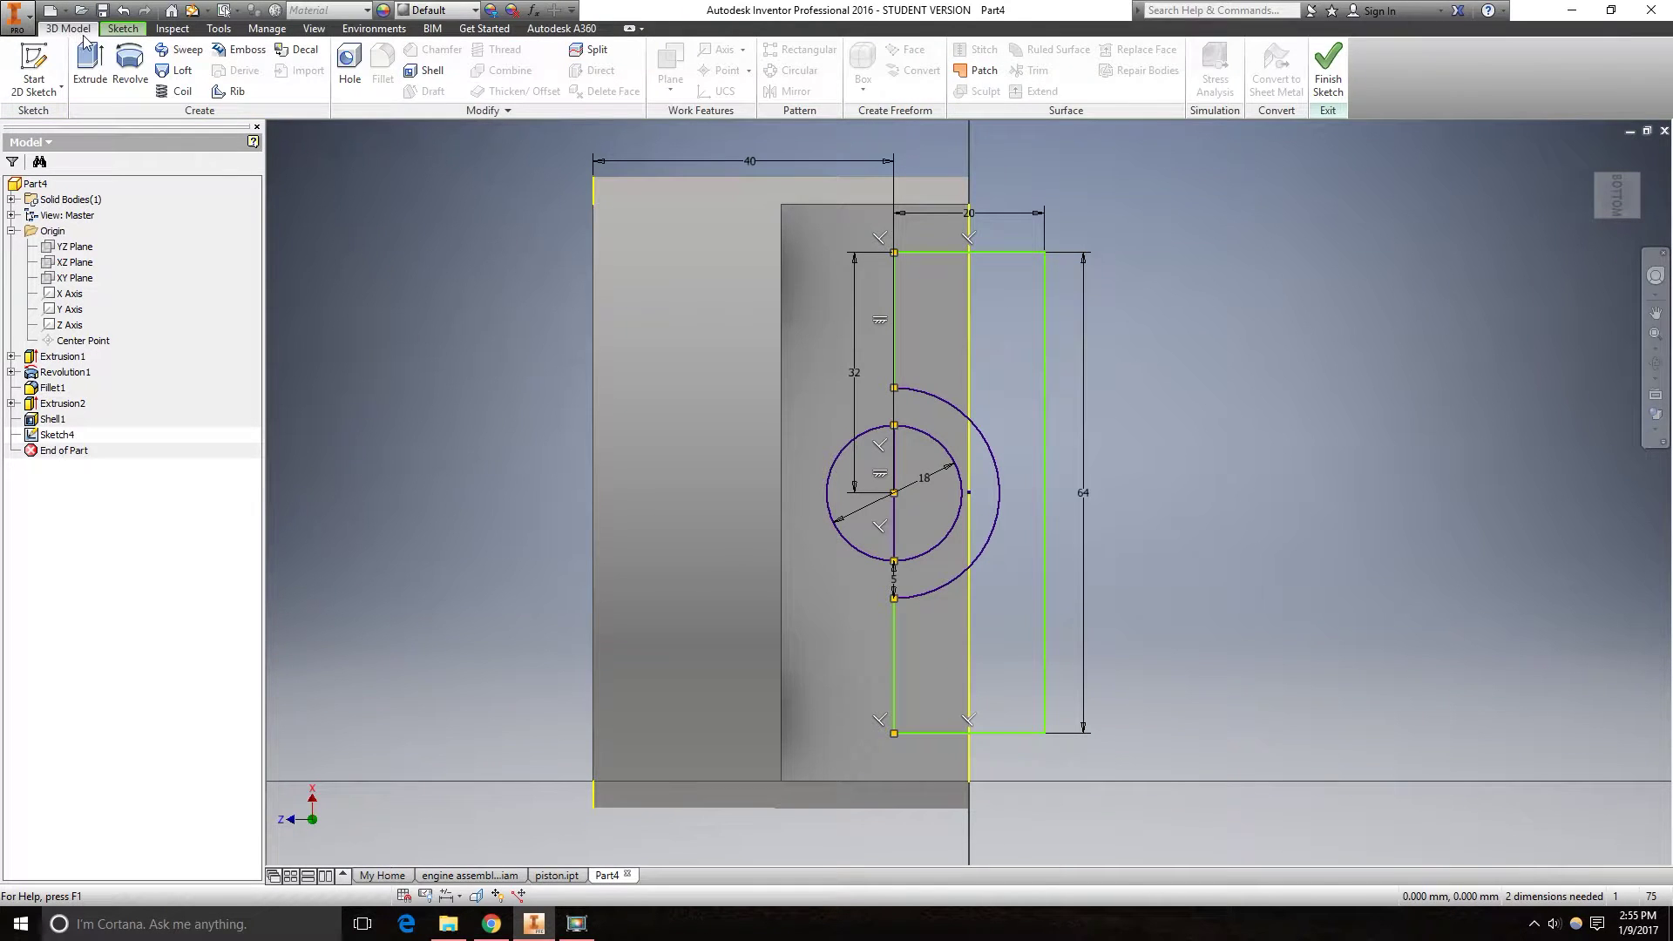
left_click(89, 66)
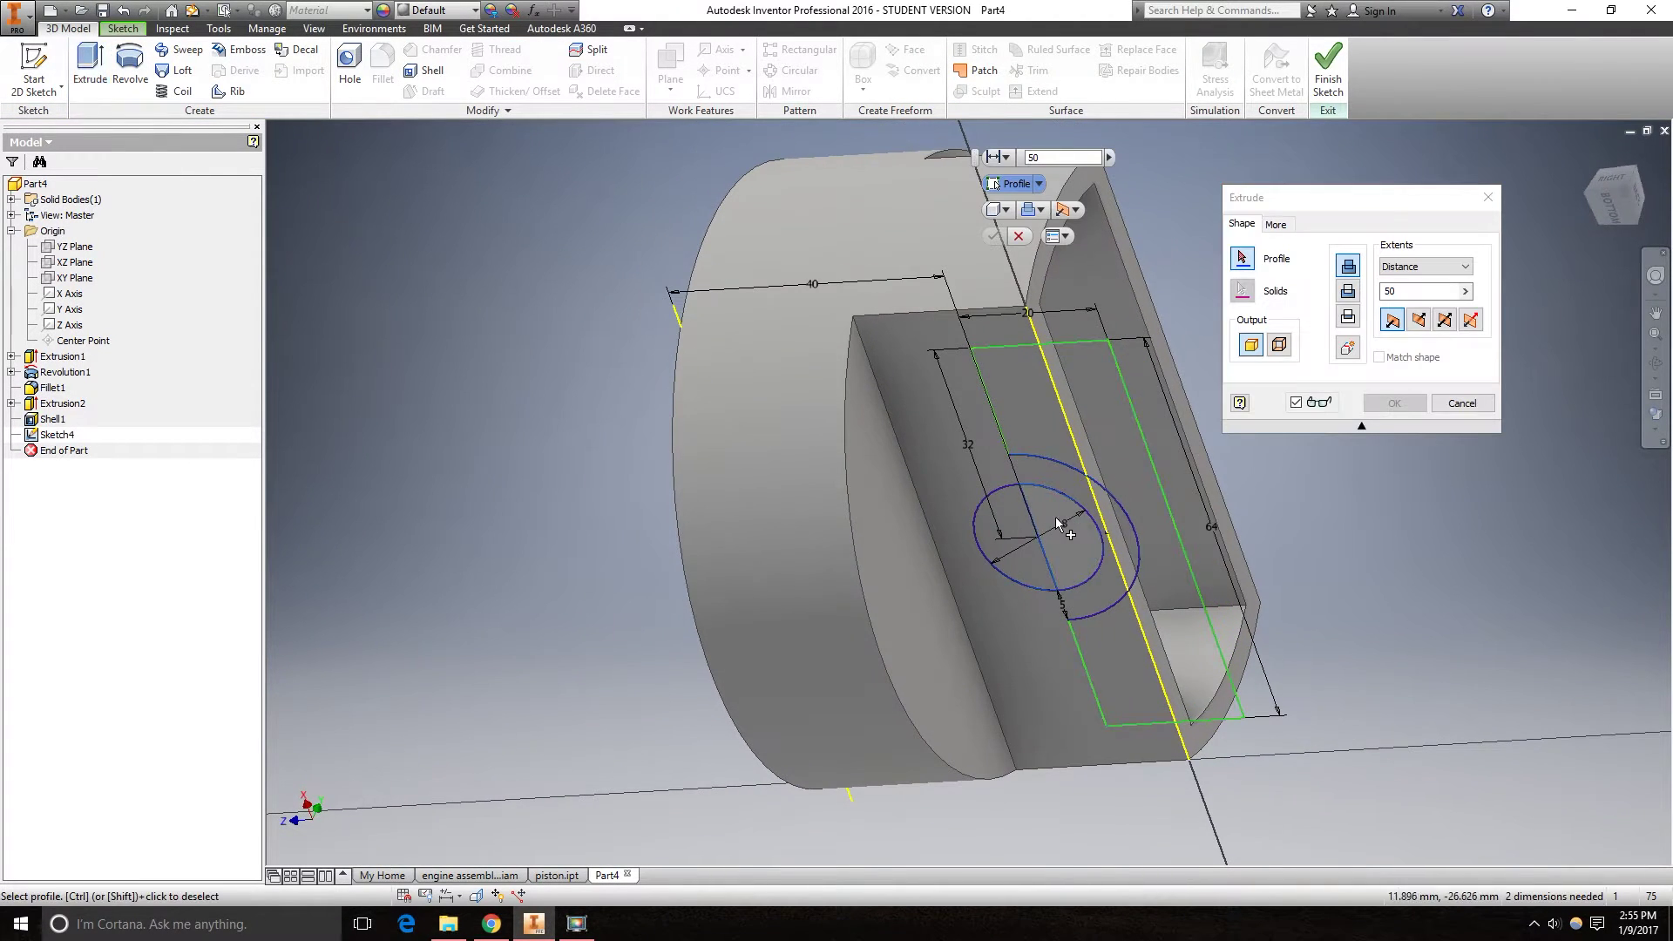
left_click(1058, 512)
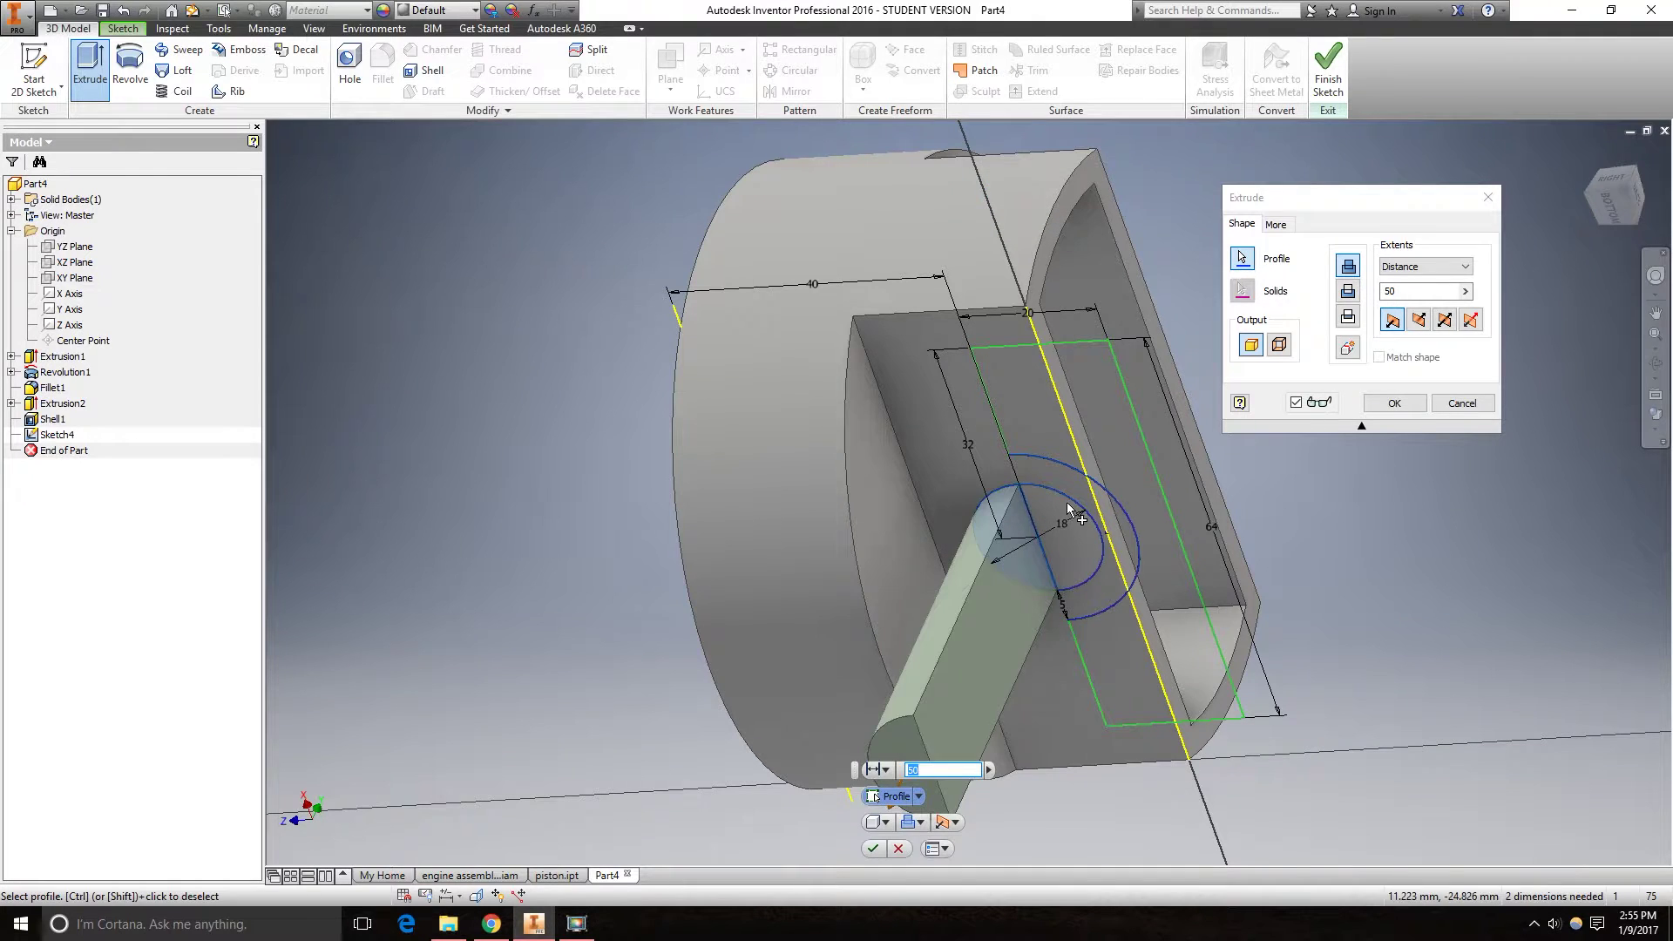
left_click(1108, 432)
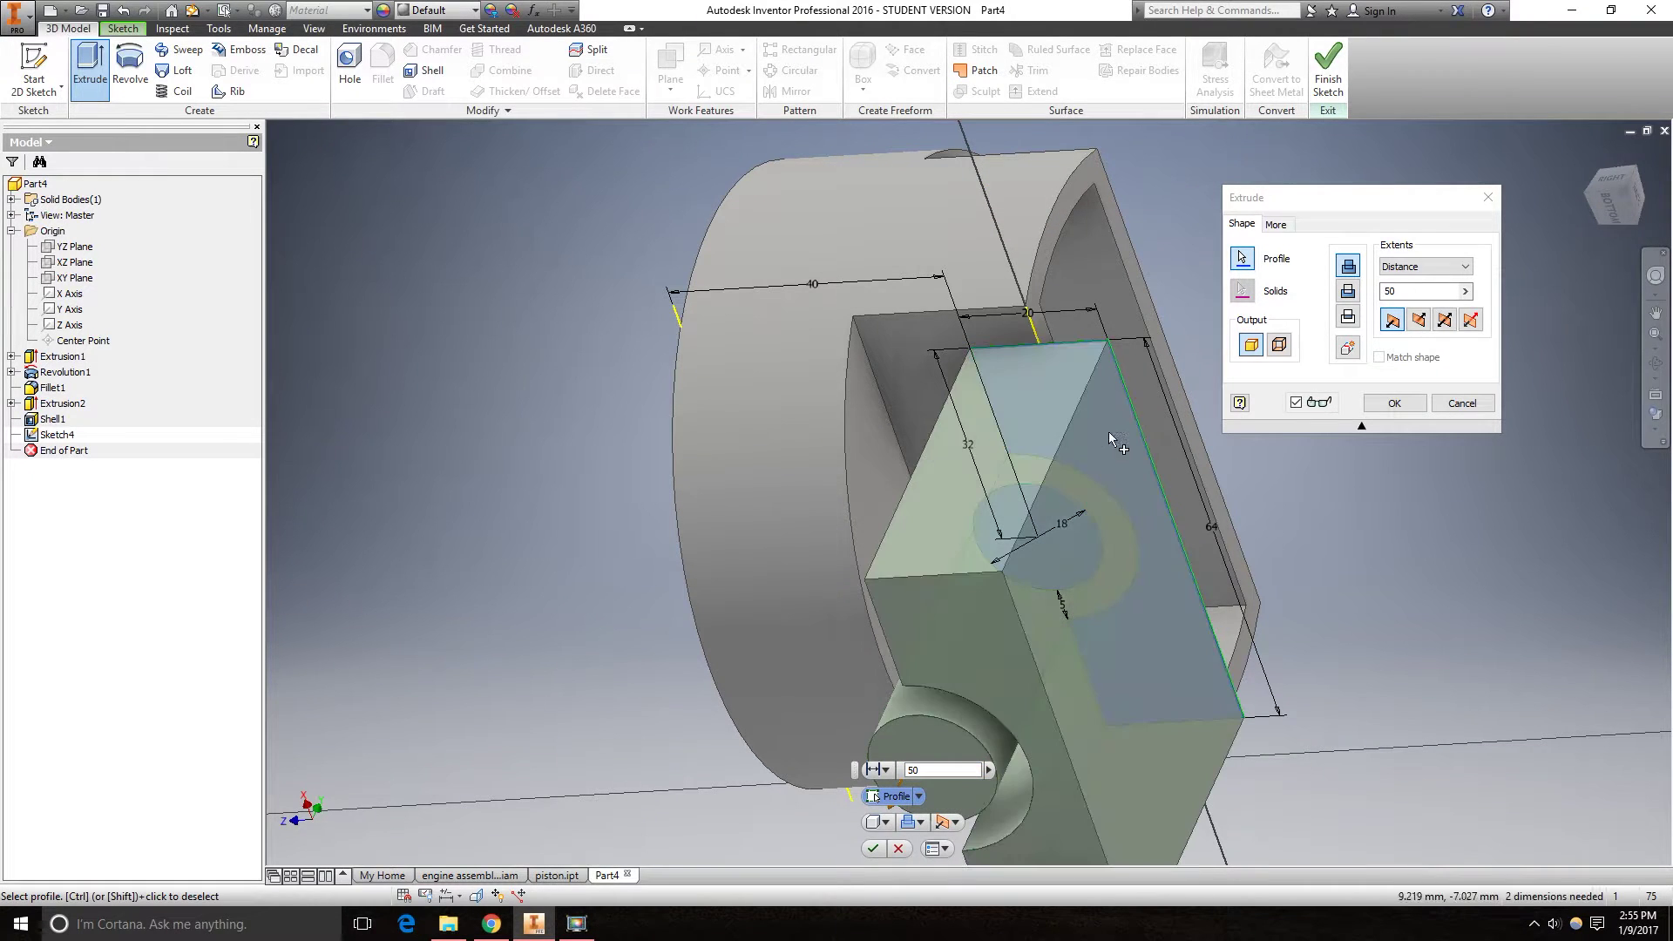
left_click(1428, 267)
left_click(1392, 327)
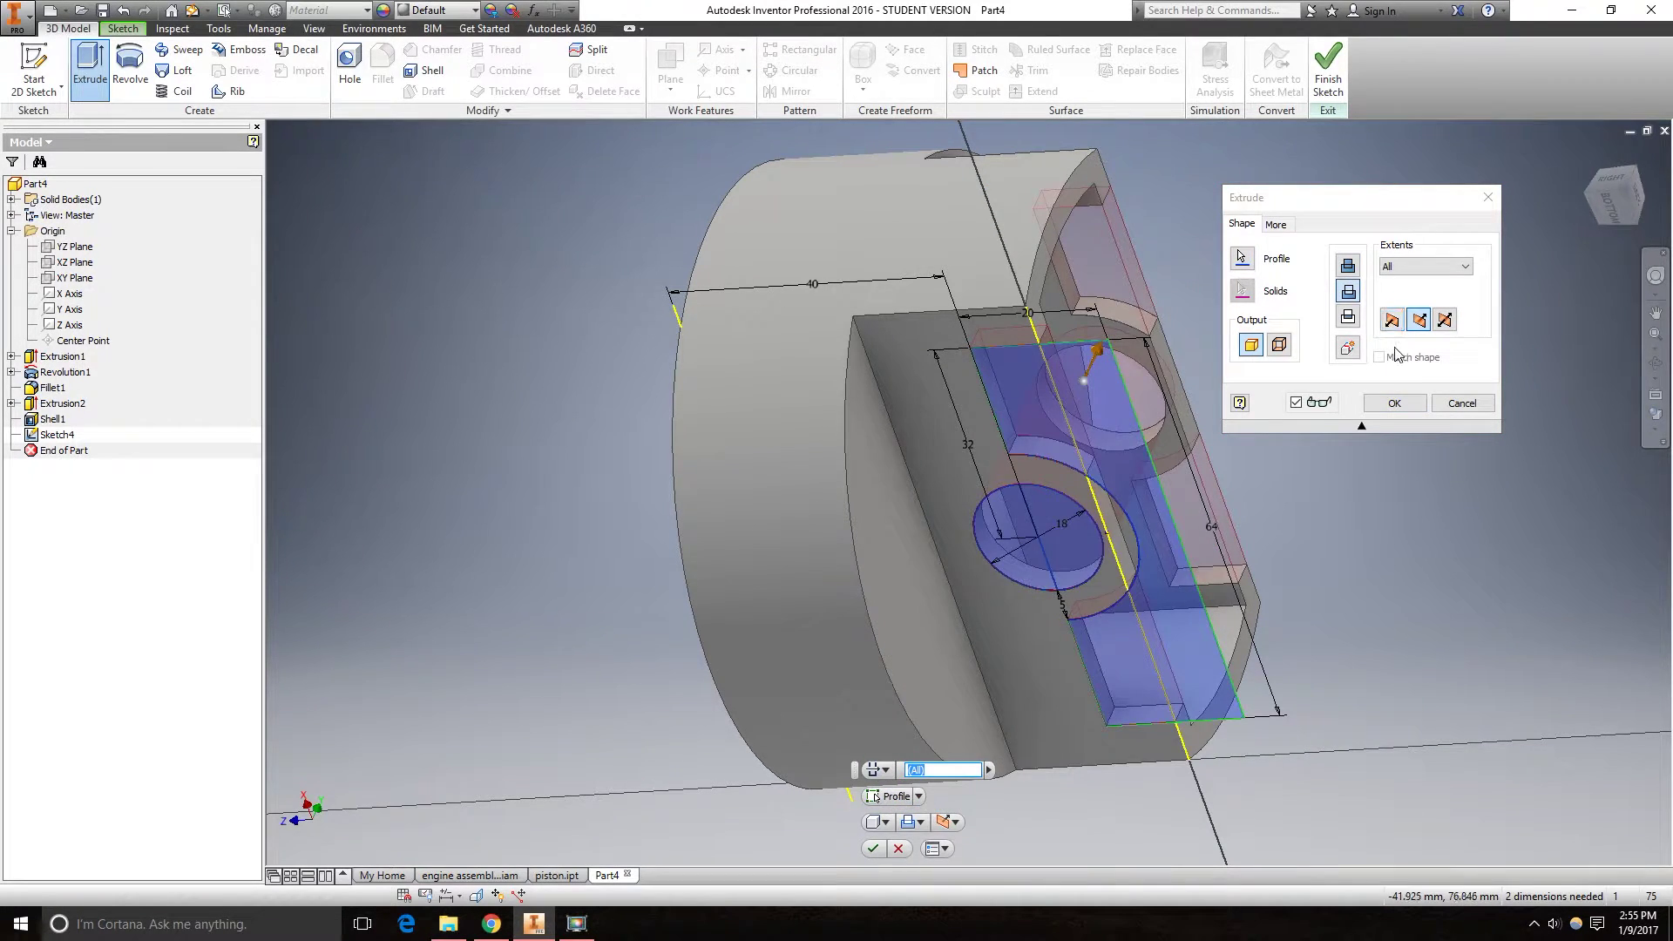
left_click(1395, 404)
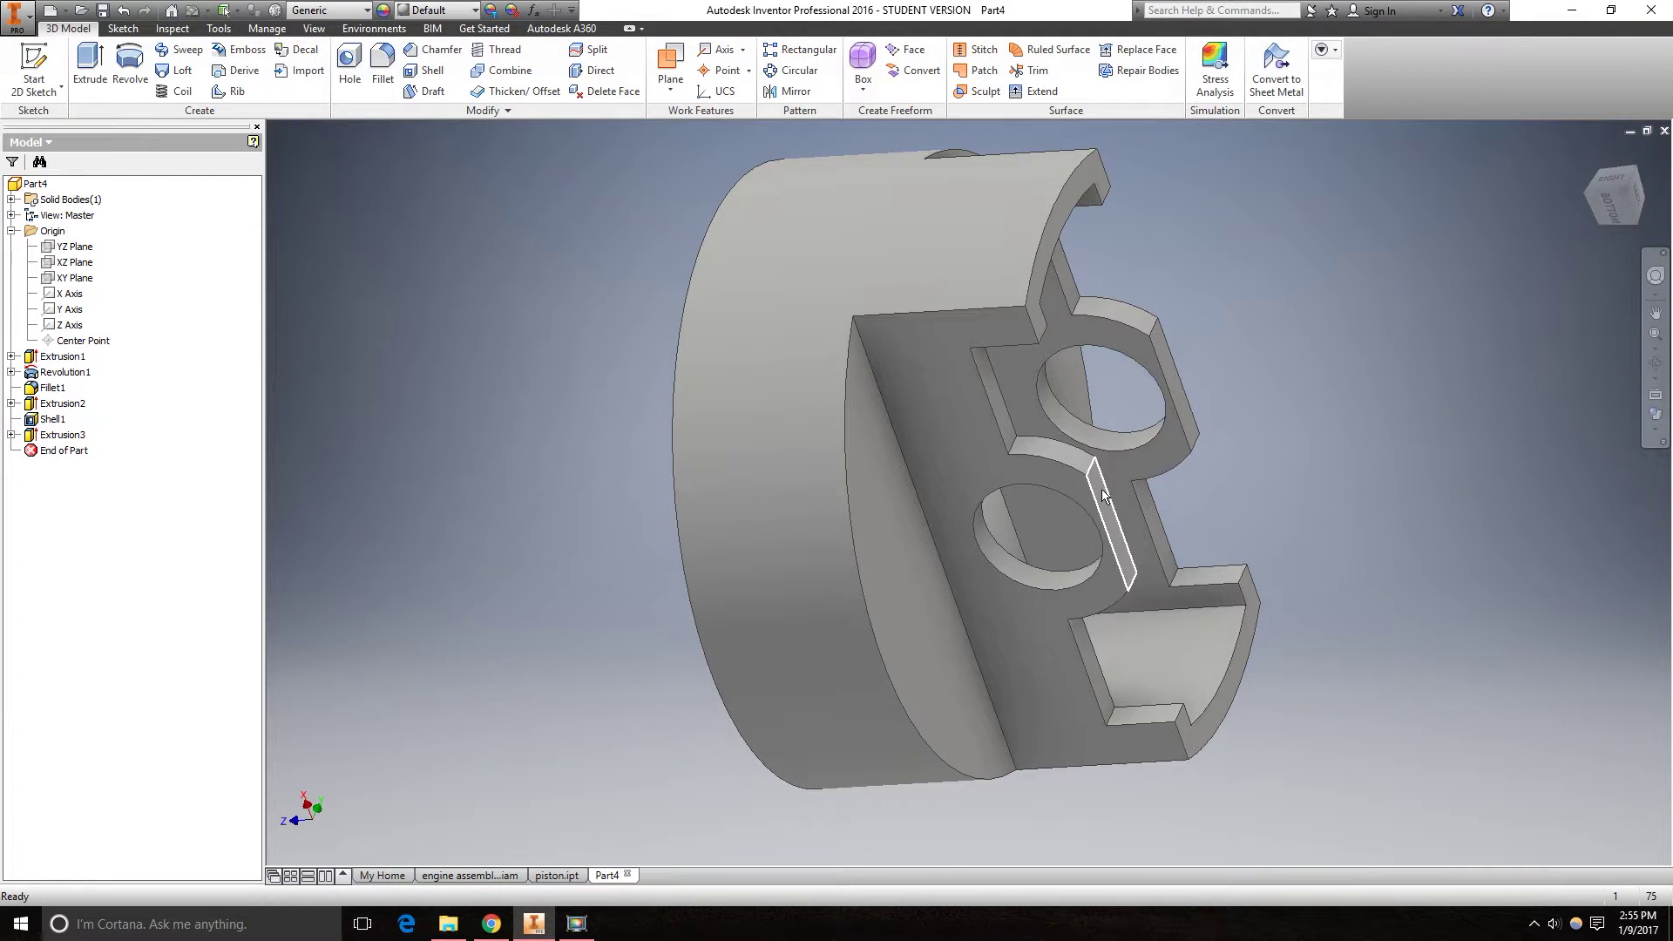
Start a sketch on the flat side face and project the upper arc edge beside the pin hole.
left_click(962, 437)
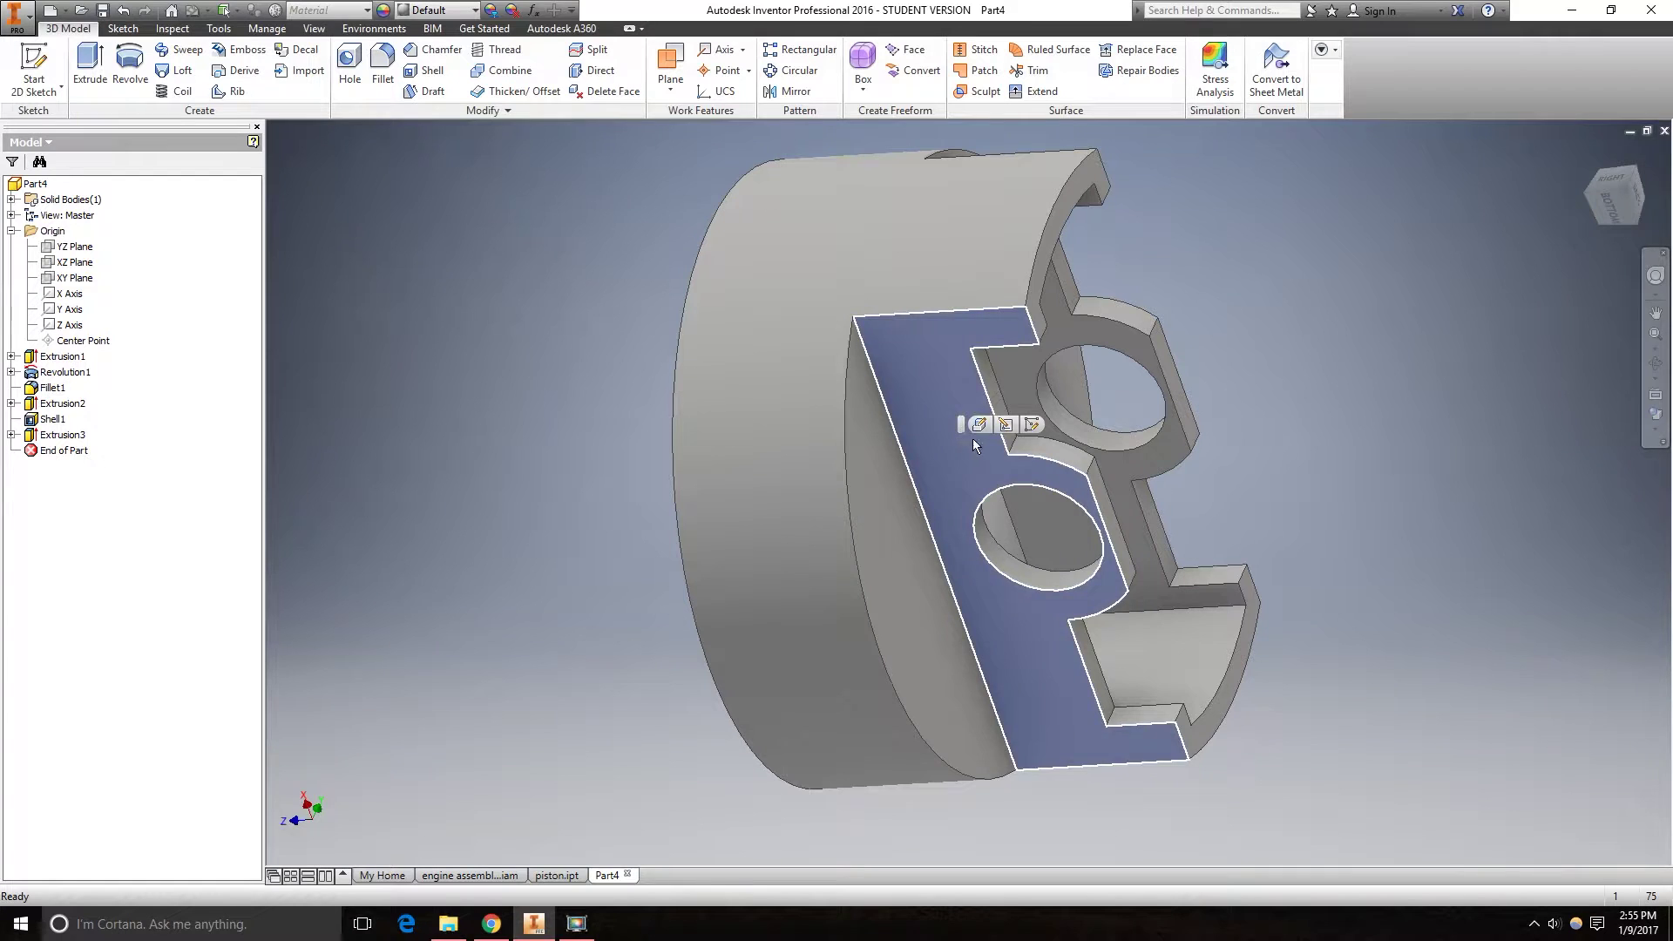
left_click(1032, 425)
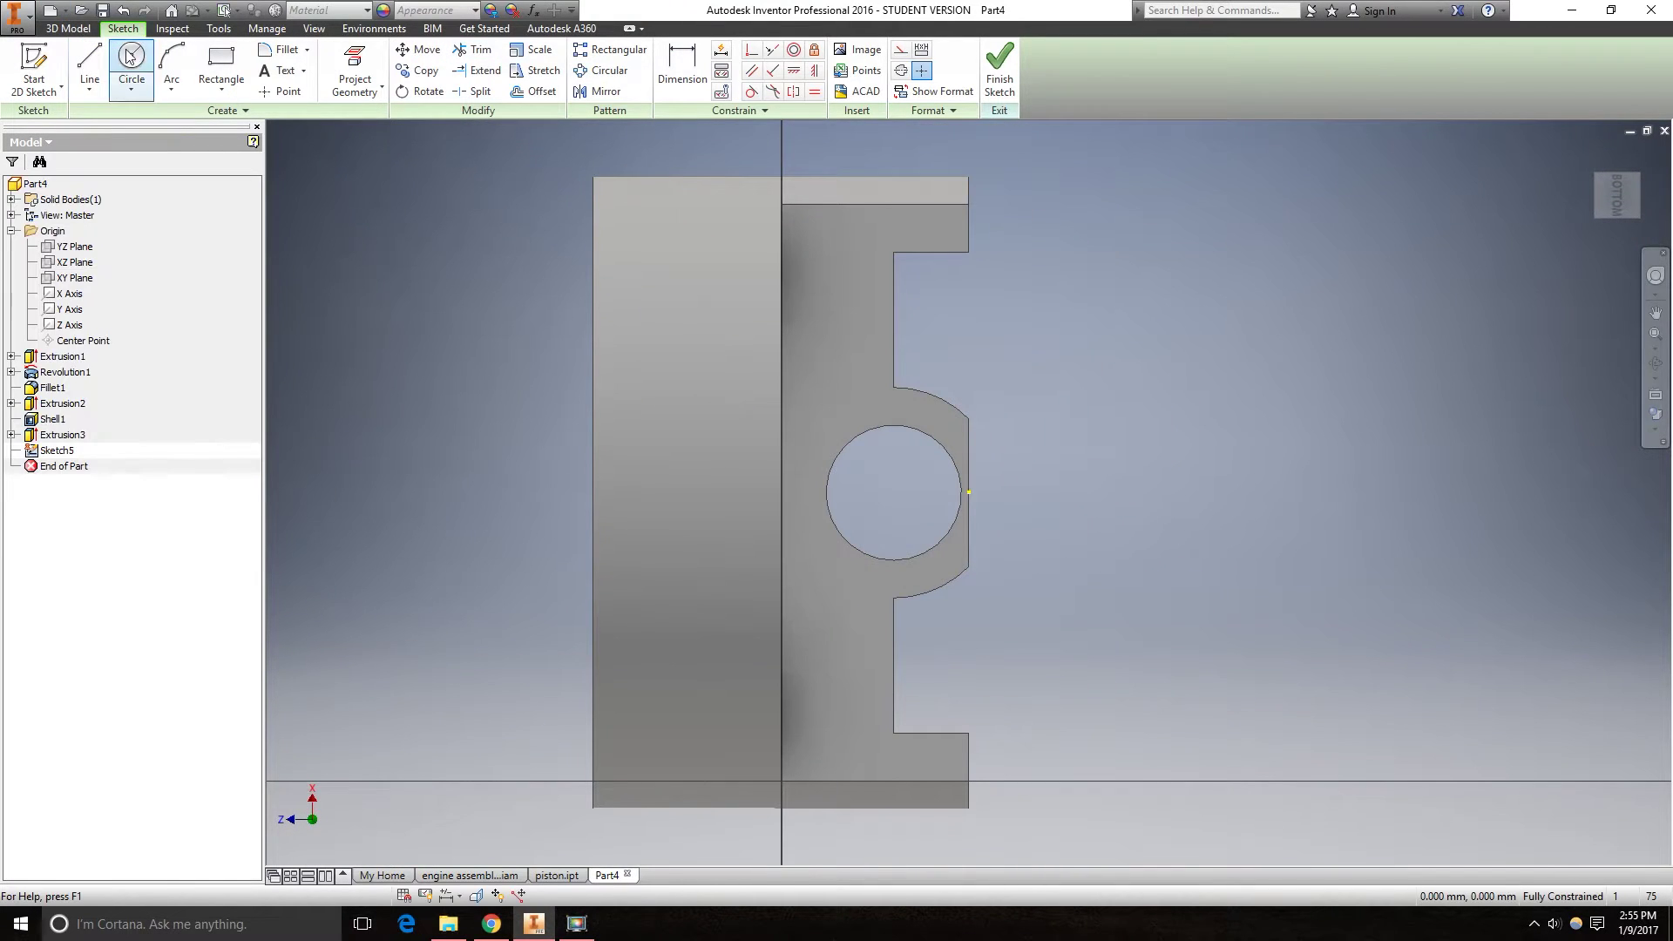
left_click(354, 74)
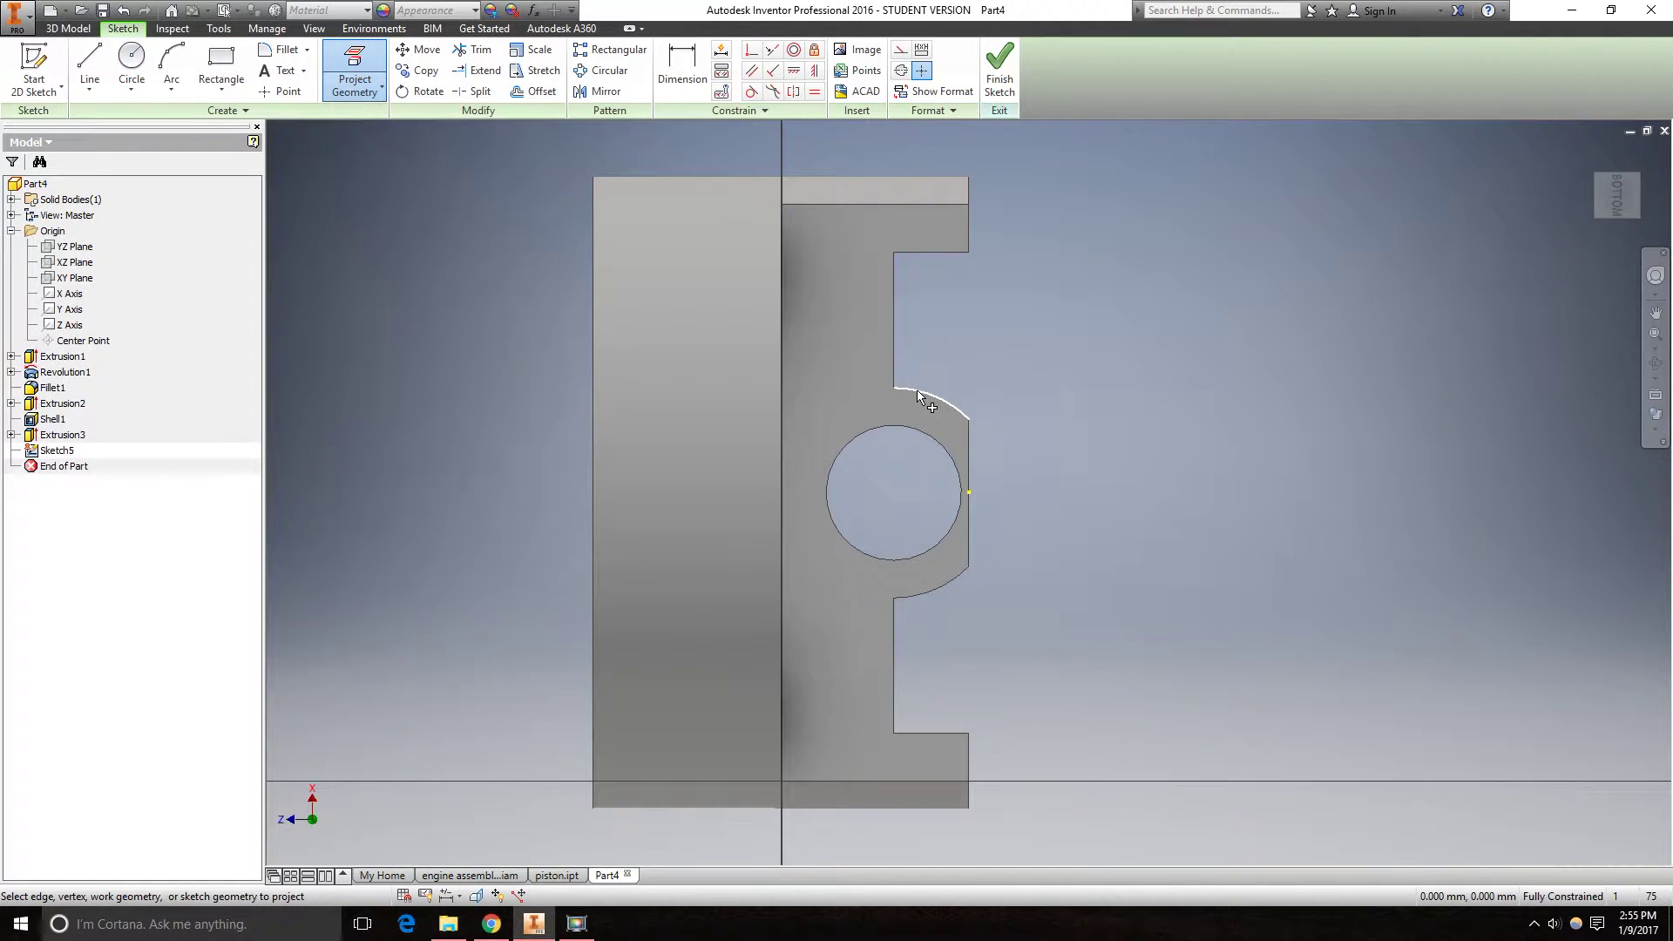
left_click(930, 401)
Draw an 18 mm circle and a concentric 28 mm circle, both centred on the pin hole.
left_click(131, 61)
left_click(894, 492)
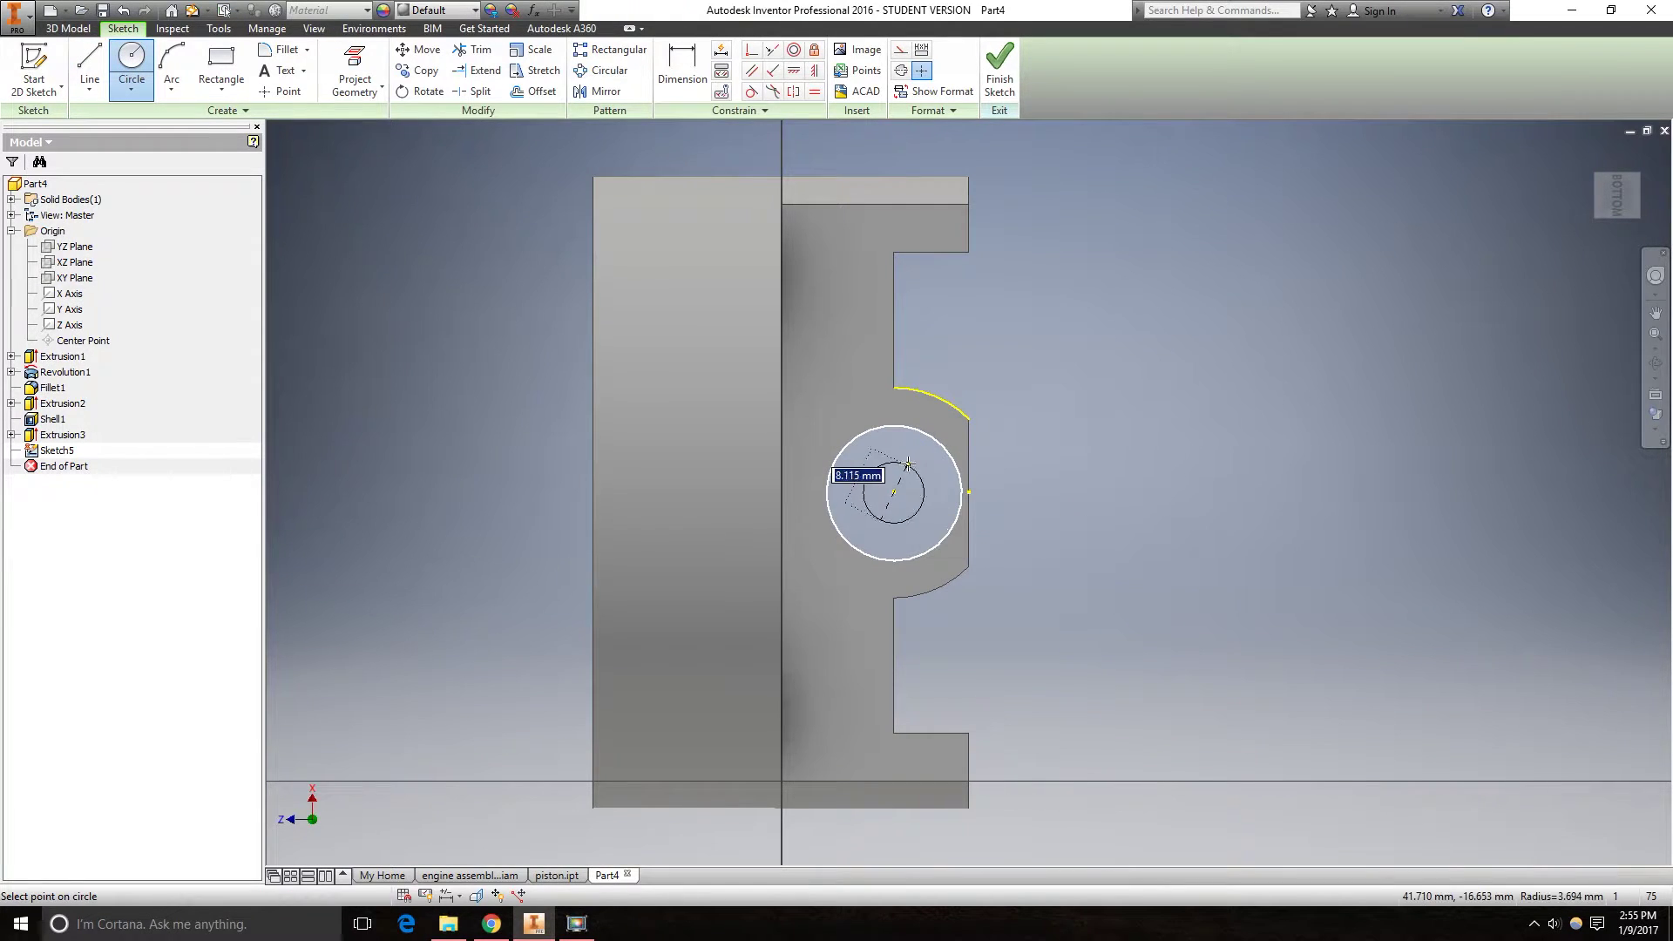
type("18")
key("Return")
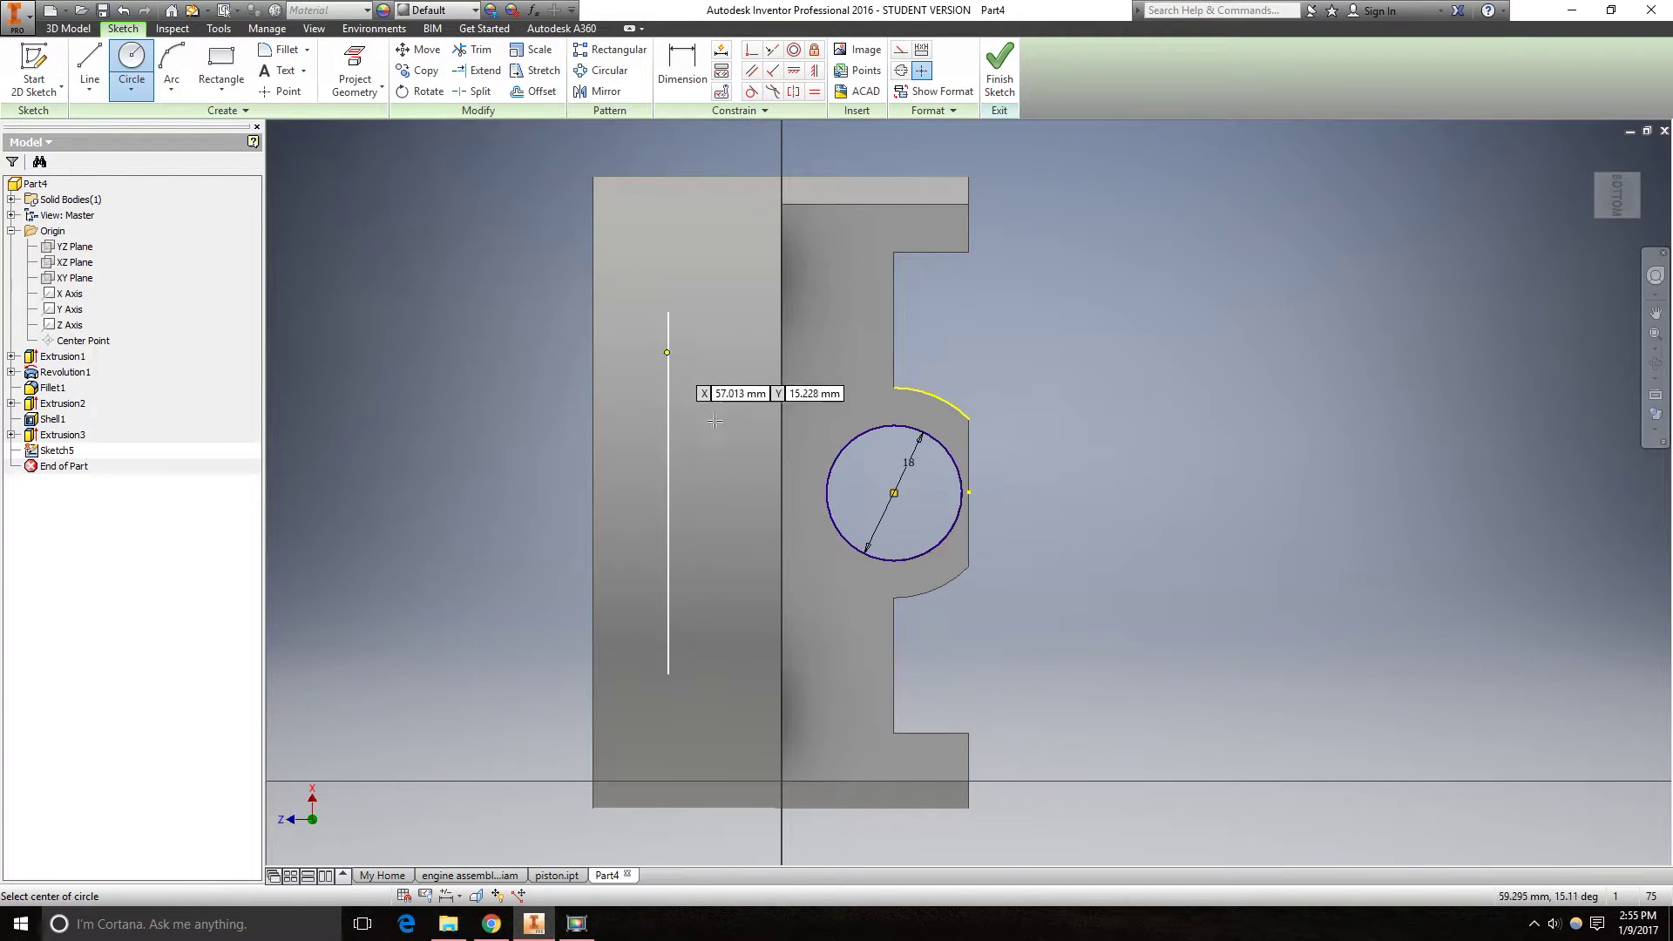
left_click(894, 493)
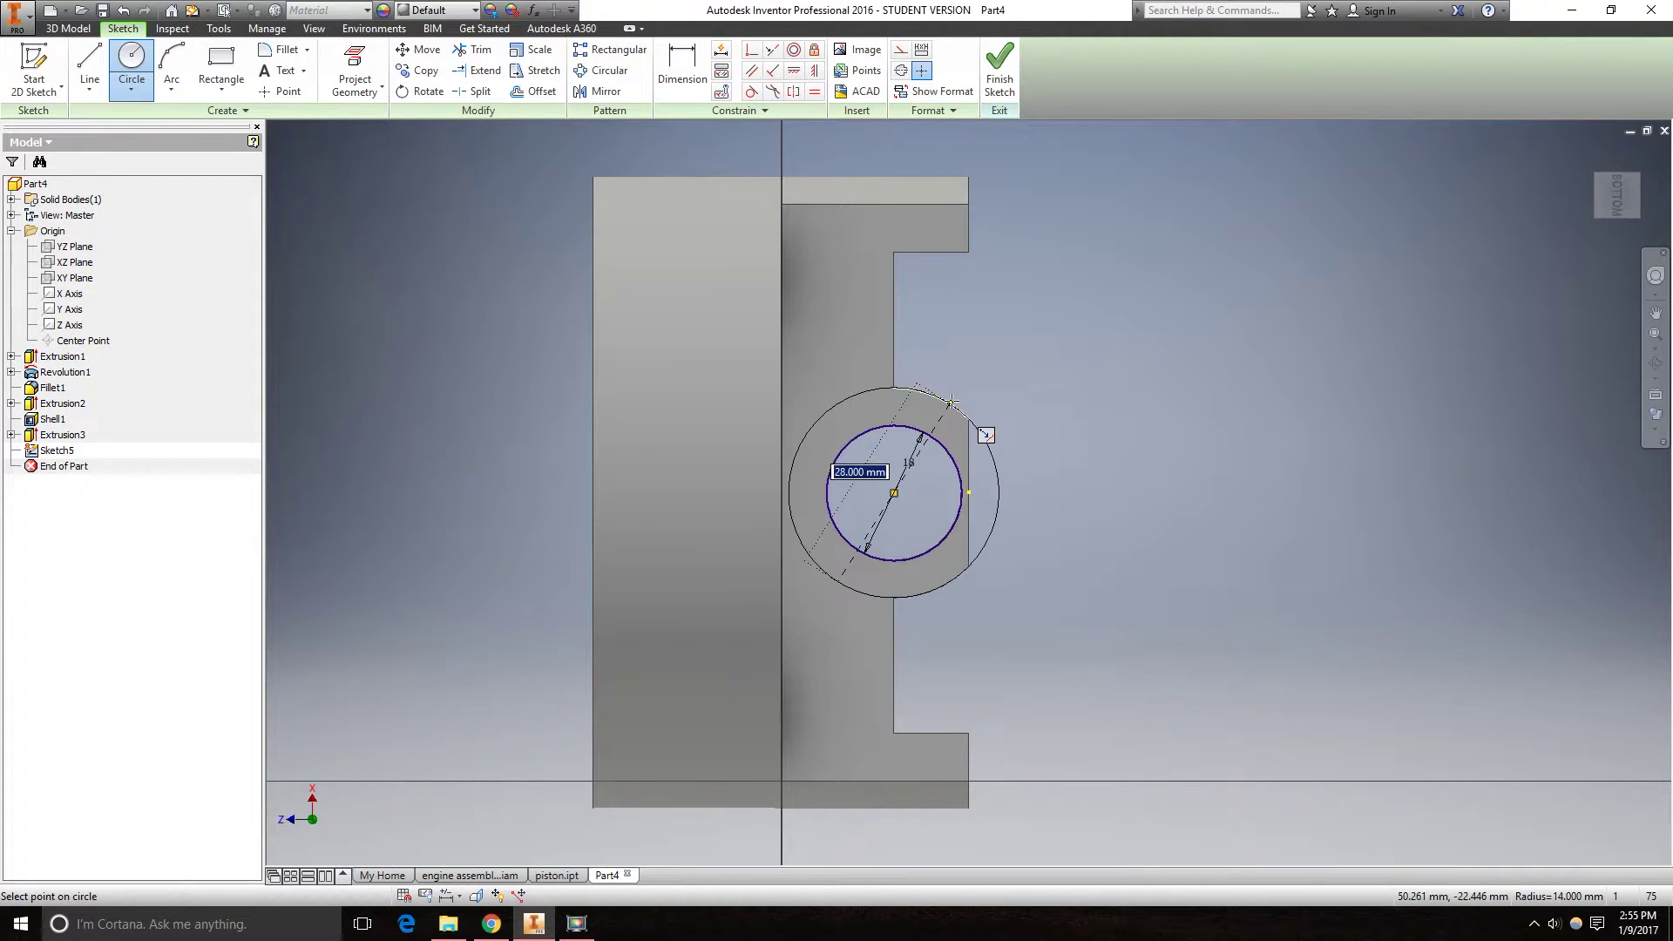
left_click(951, 400)
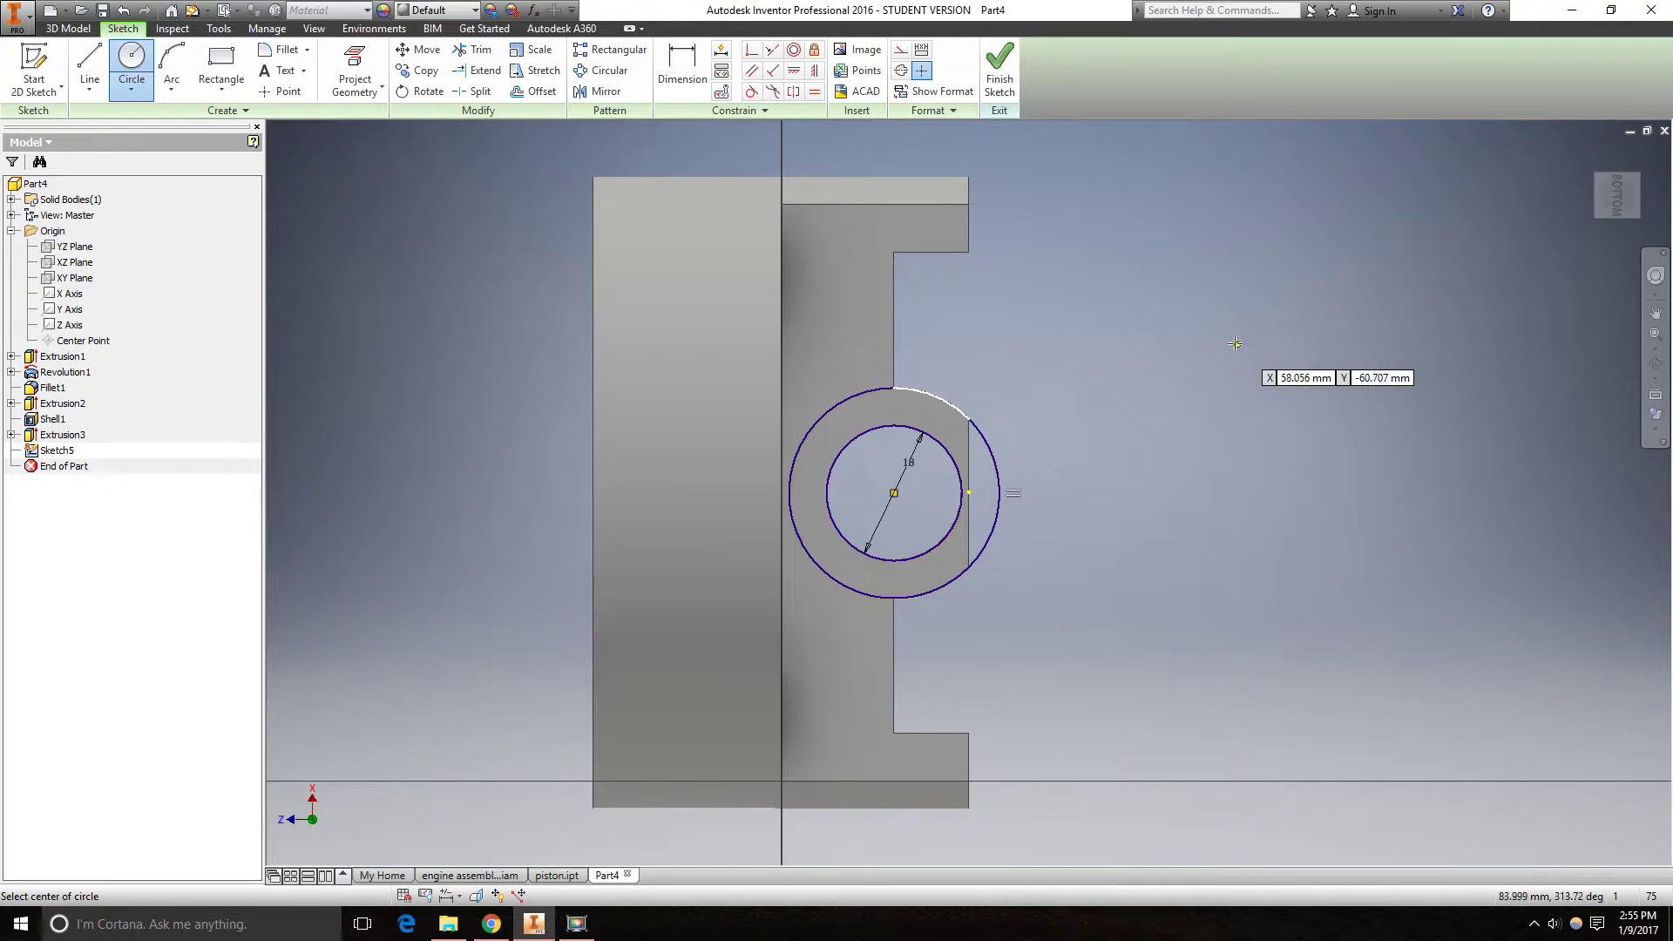
right_click(1112, 400)
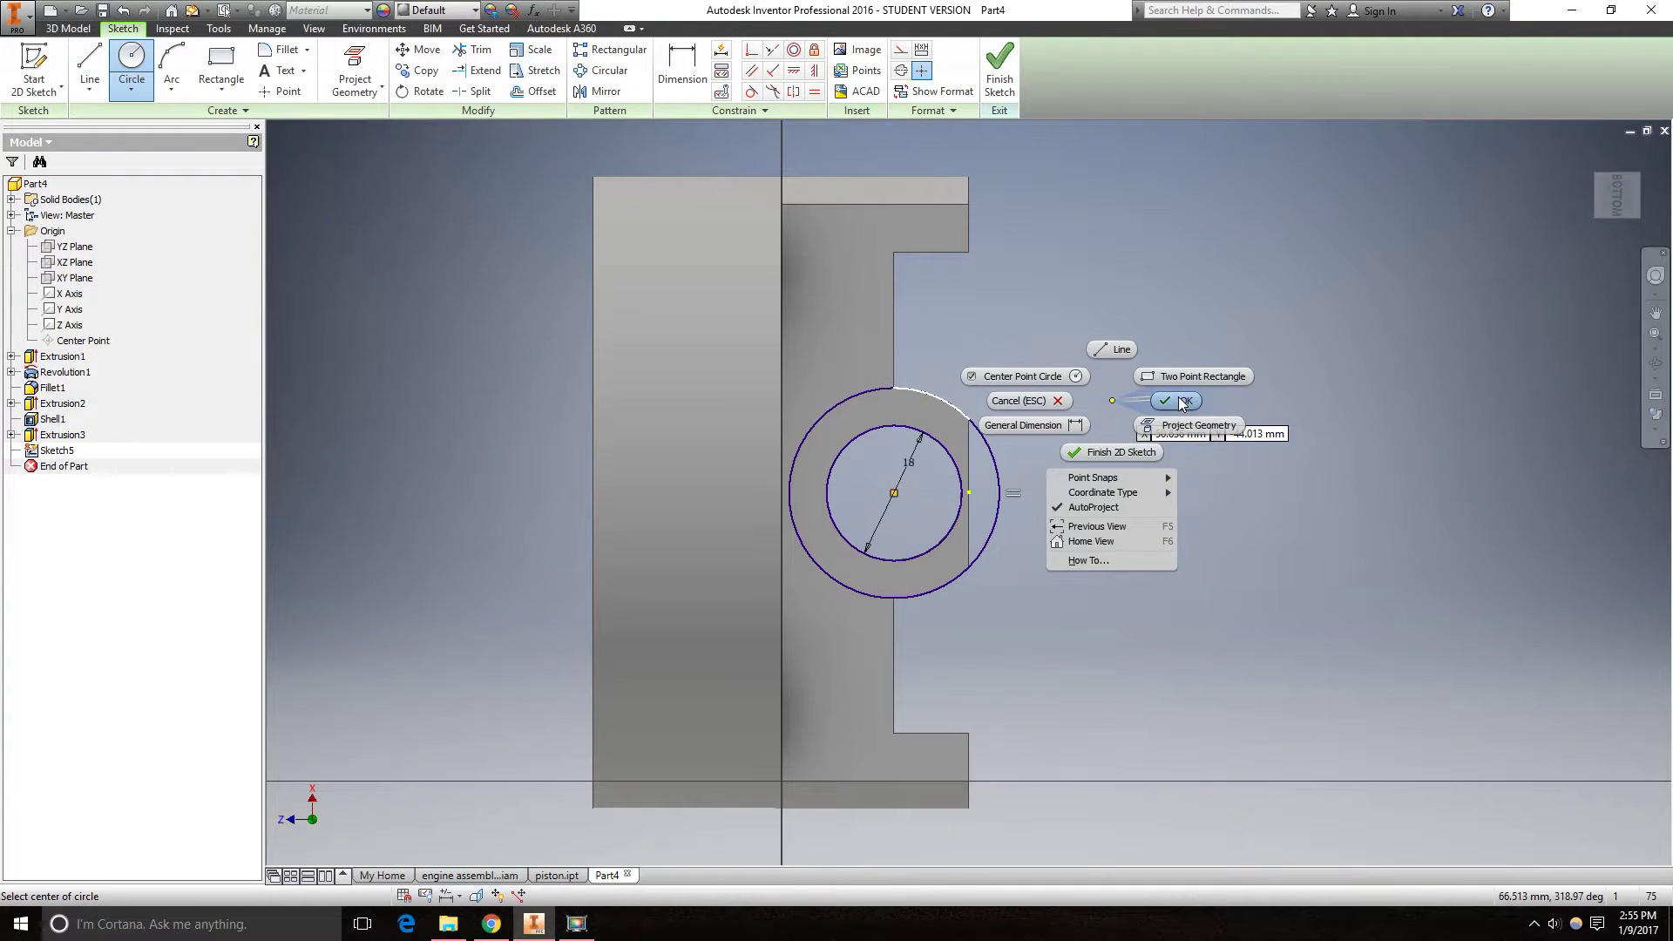
left_click(1182, 401)
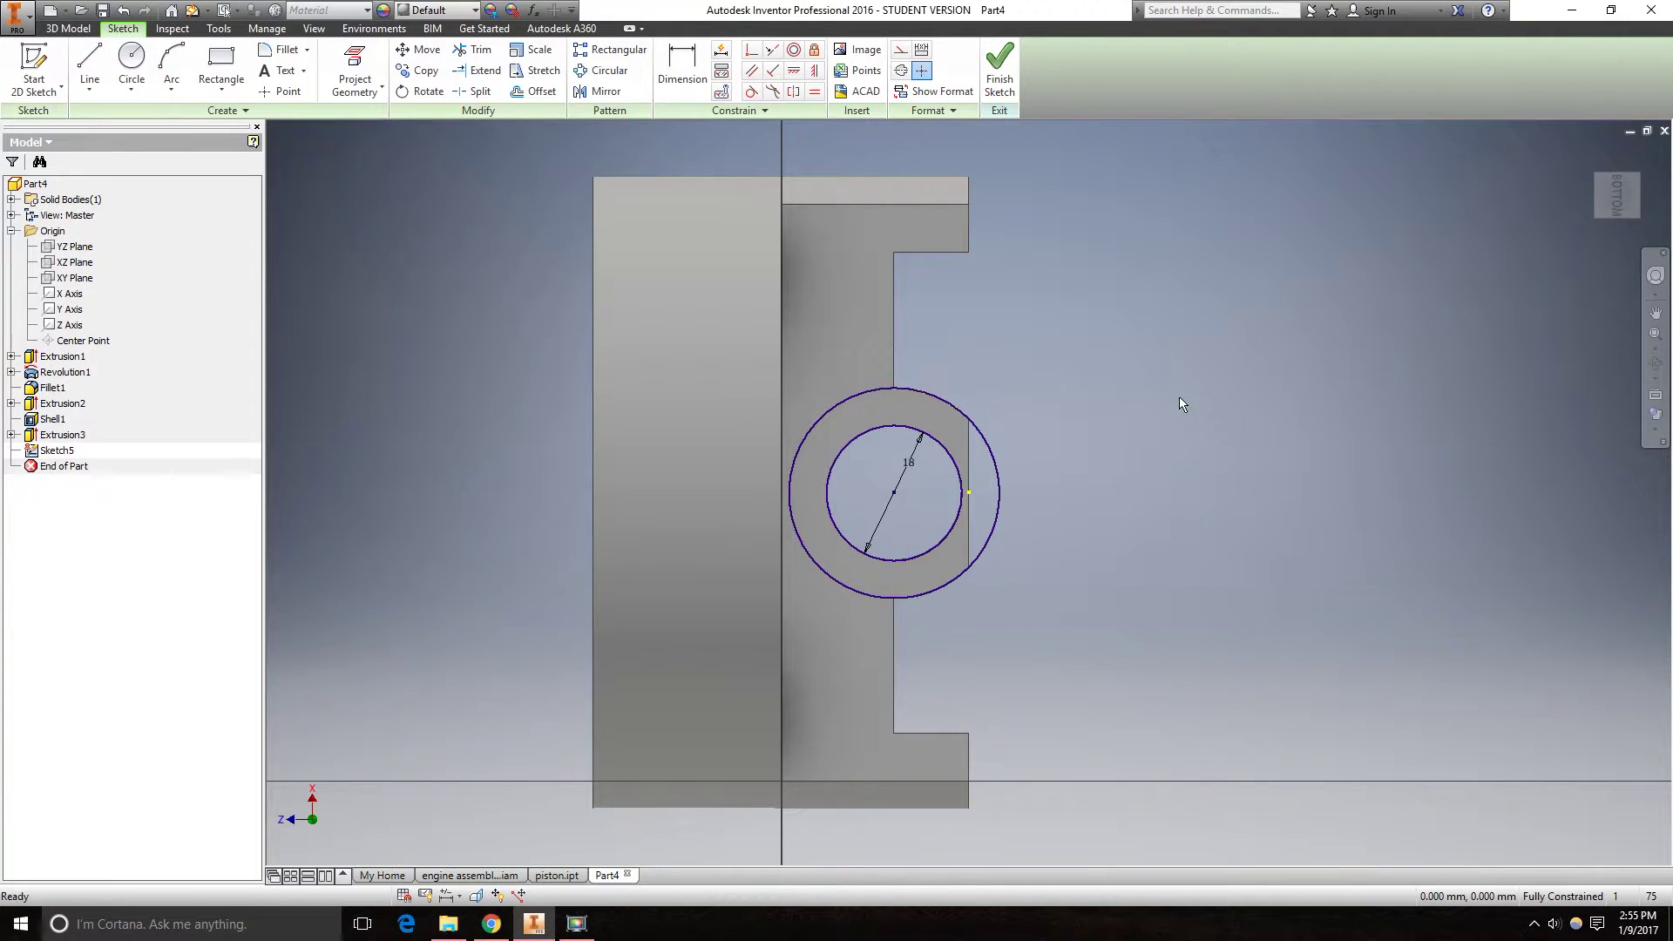
Extrude the ring between the two circles as a join, extending to the inner face of the side wall.
left_click(68, 29)
left_click(89, 65)
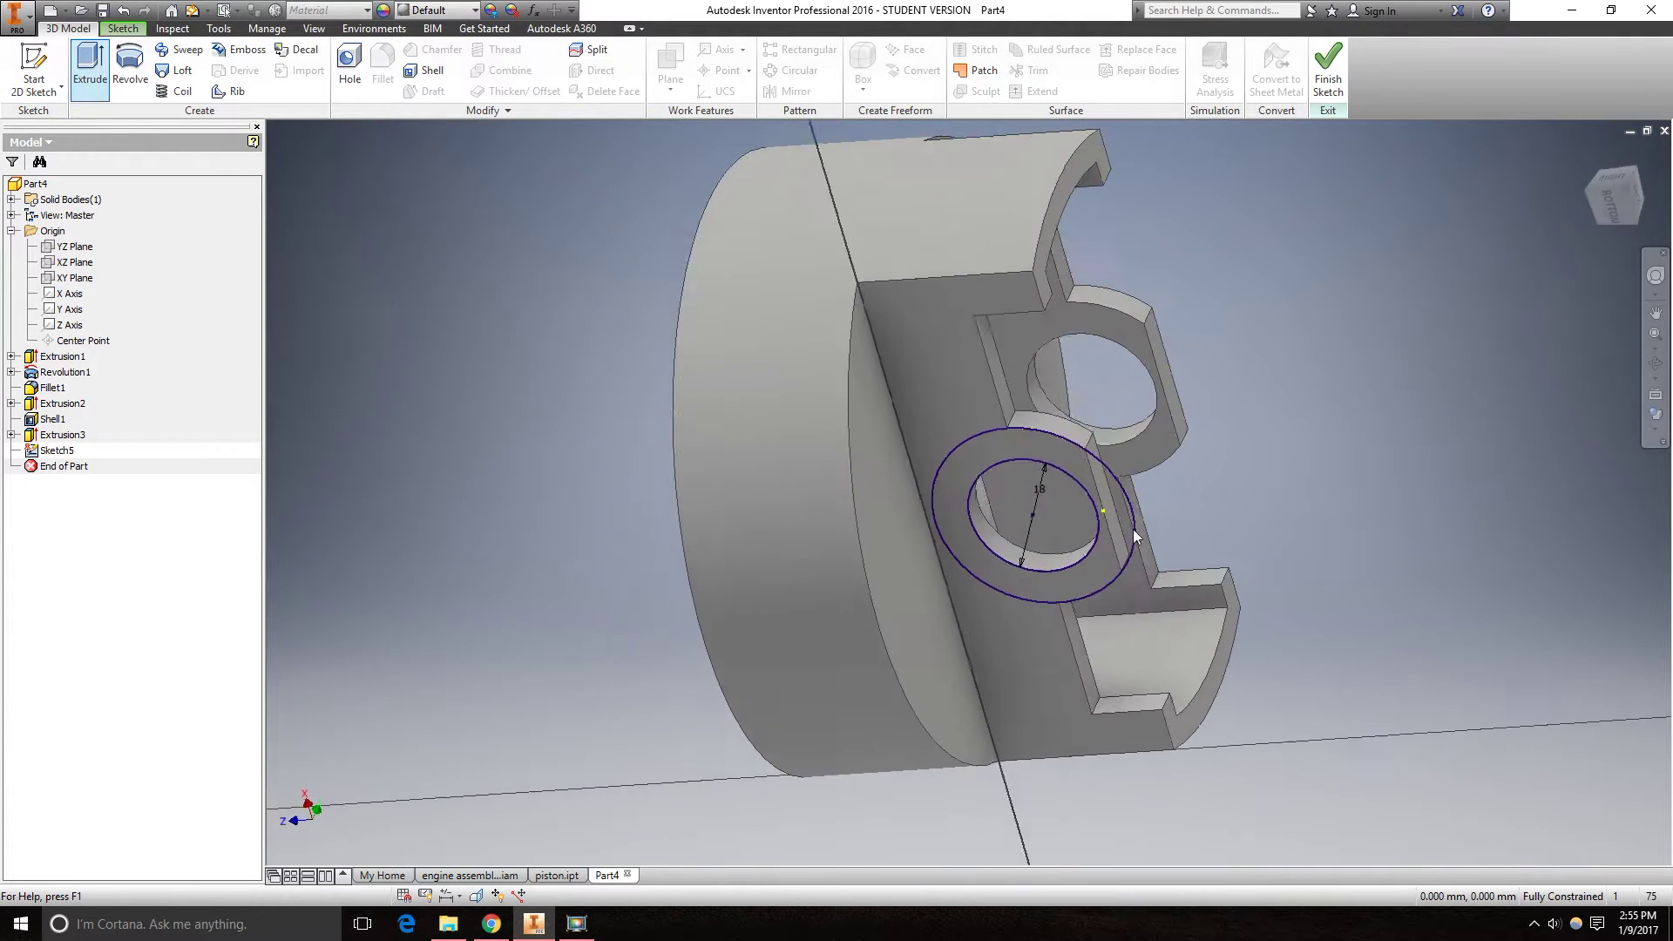
left_click(1098, 493)
middle_click_drag(1388, 592, 1333, 453, "shift")
left_click(1409, 270)
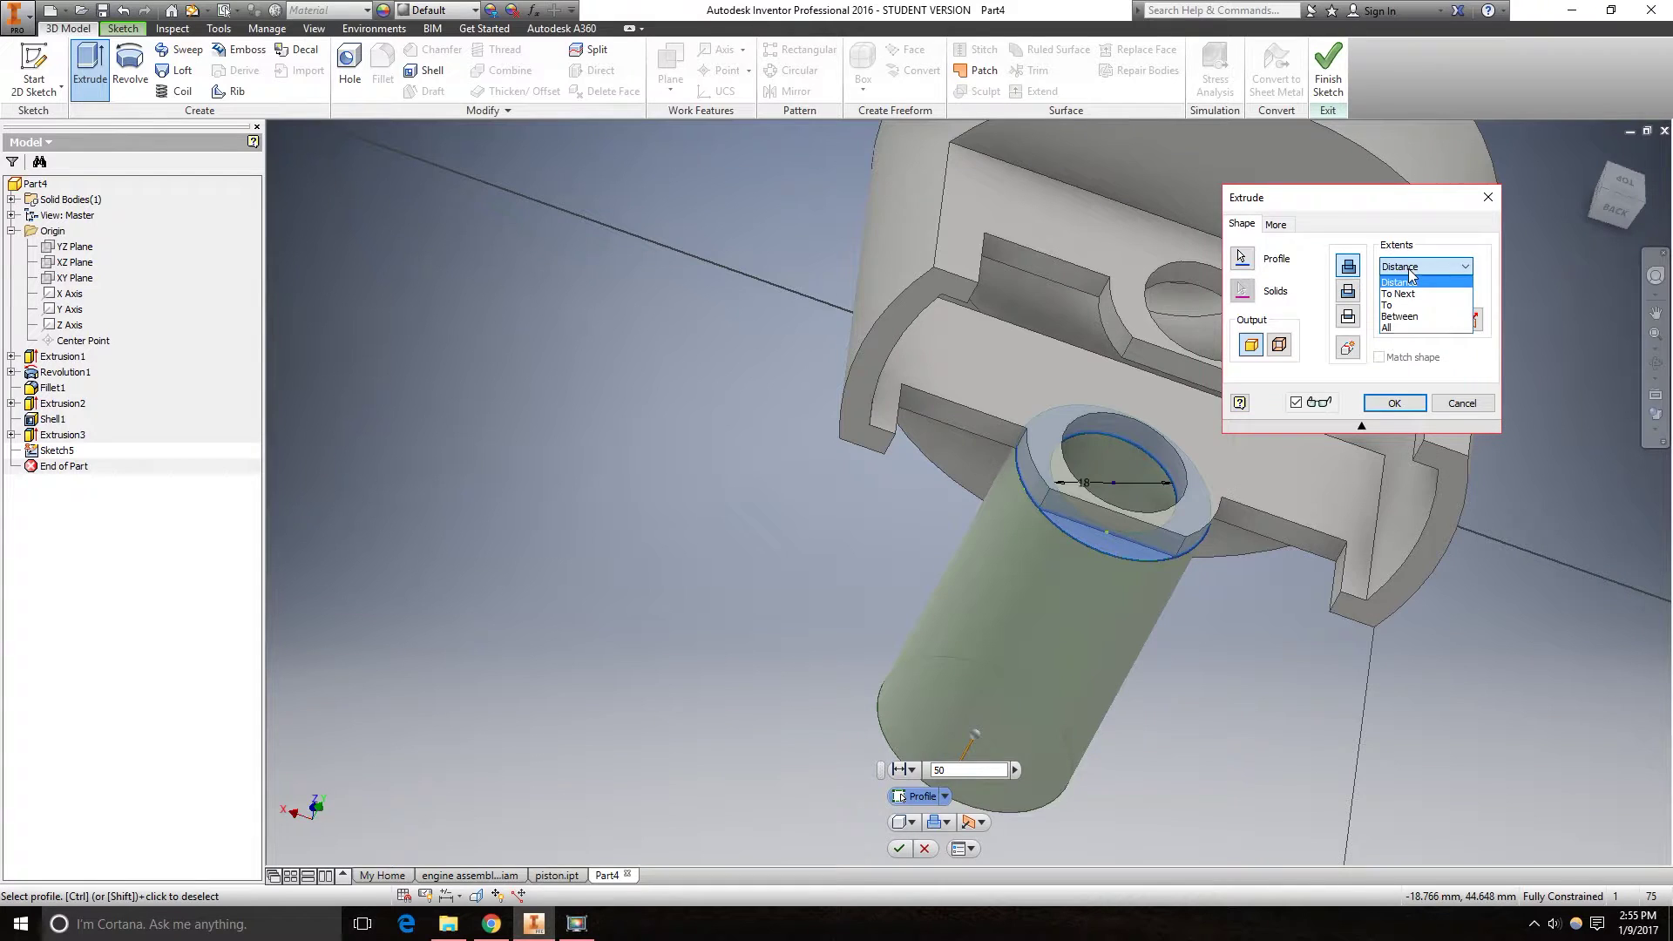
left_click(1405, 305)
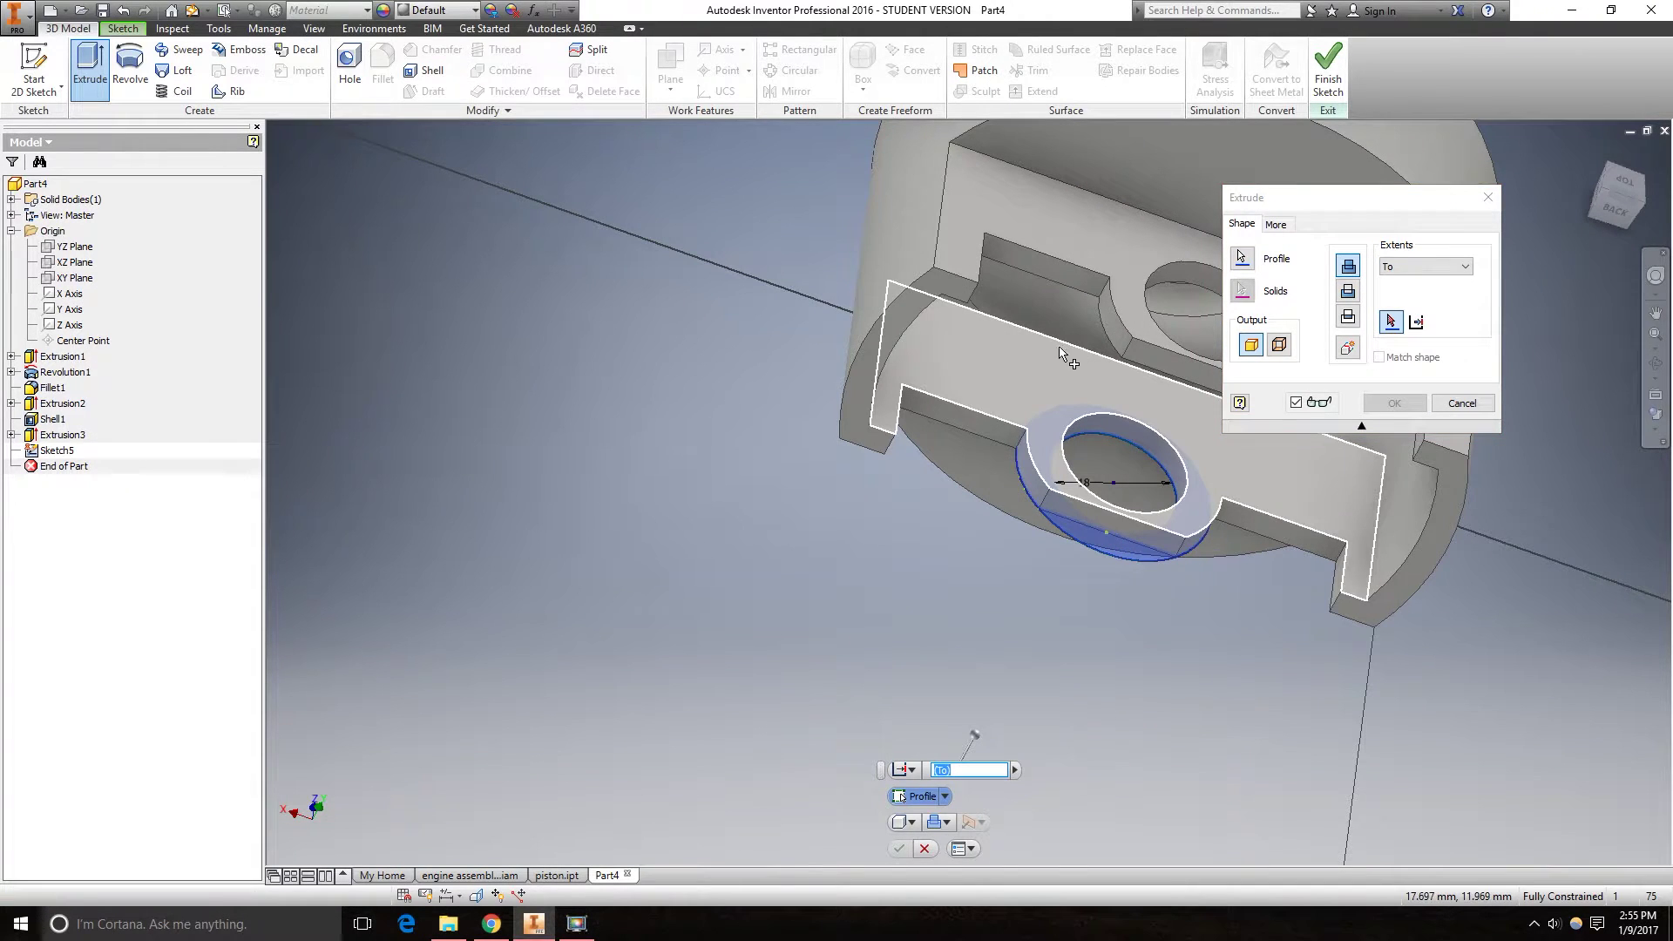
left_click(1009, 377)
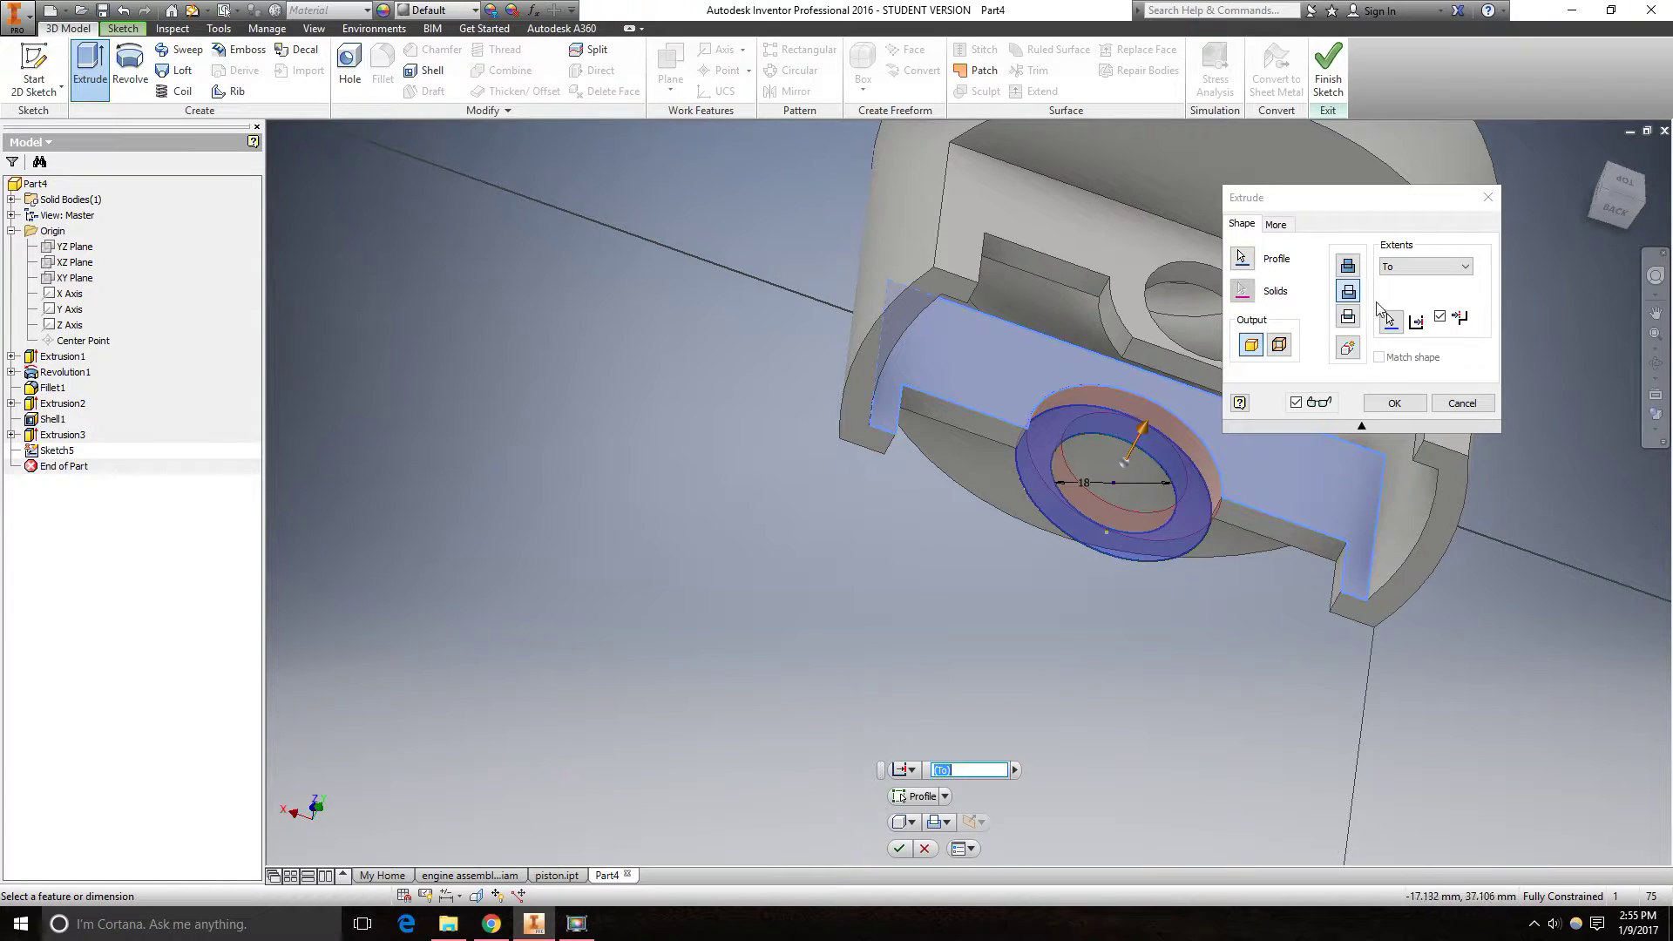
left_click(1348, 267)
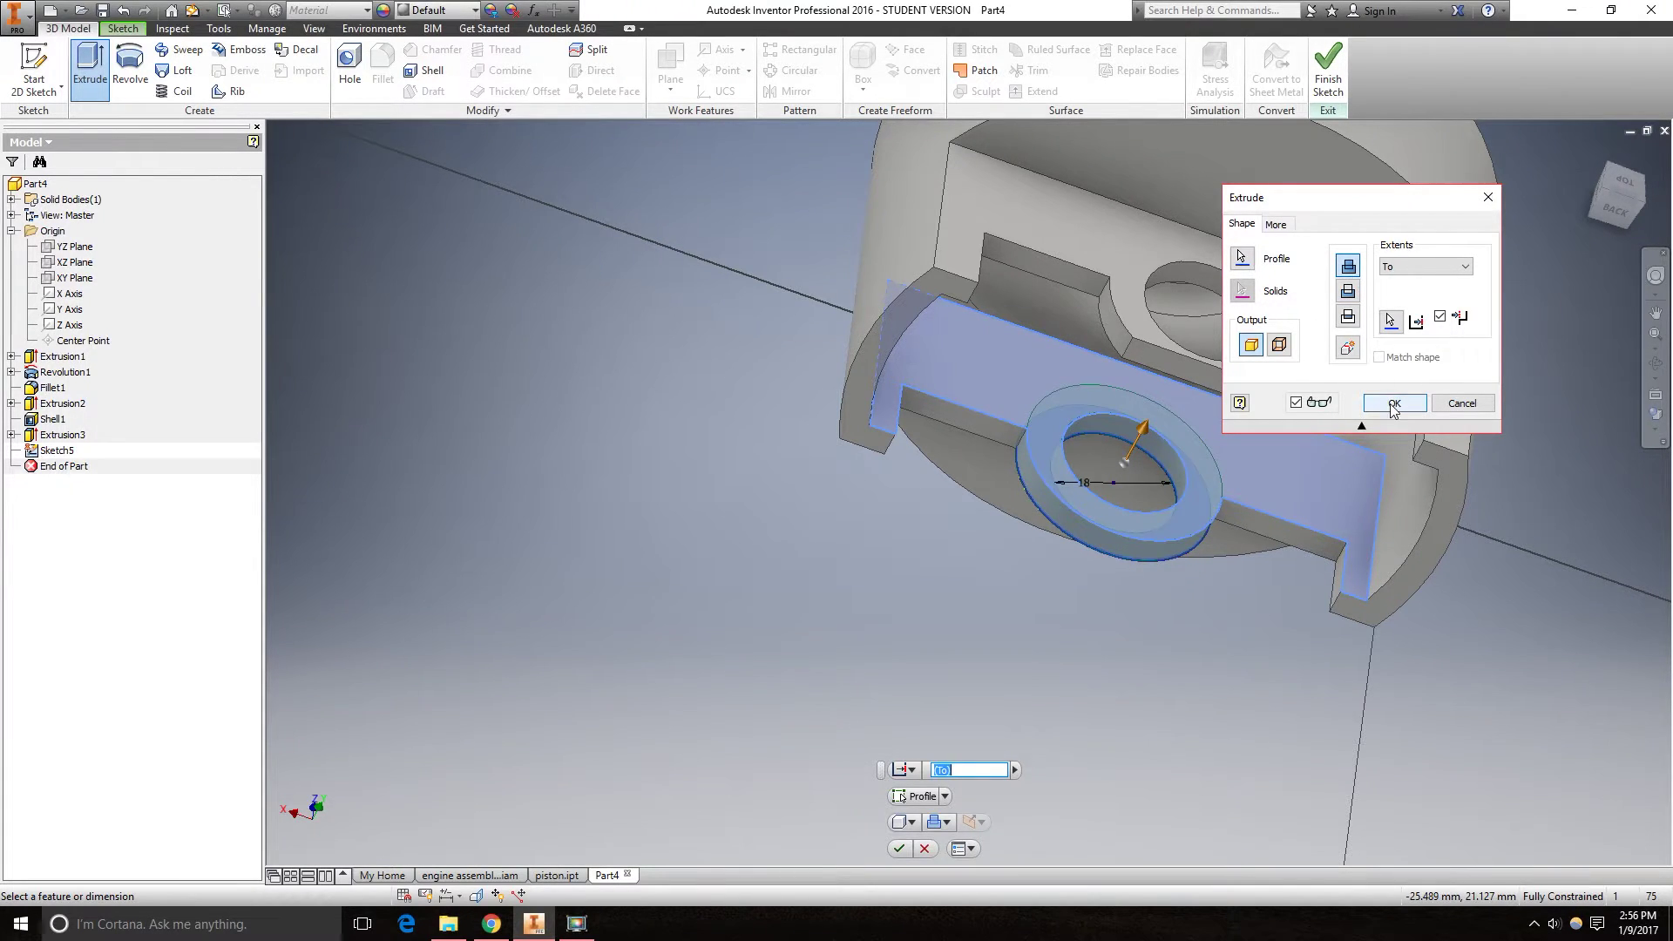
left_click(1391, 405)
Mirror the ring extrusion about the XZ plane onto the opposite side wall.
middle_click_drag(1056, 583, 746, 557, "shift")
left_click(44, 452)
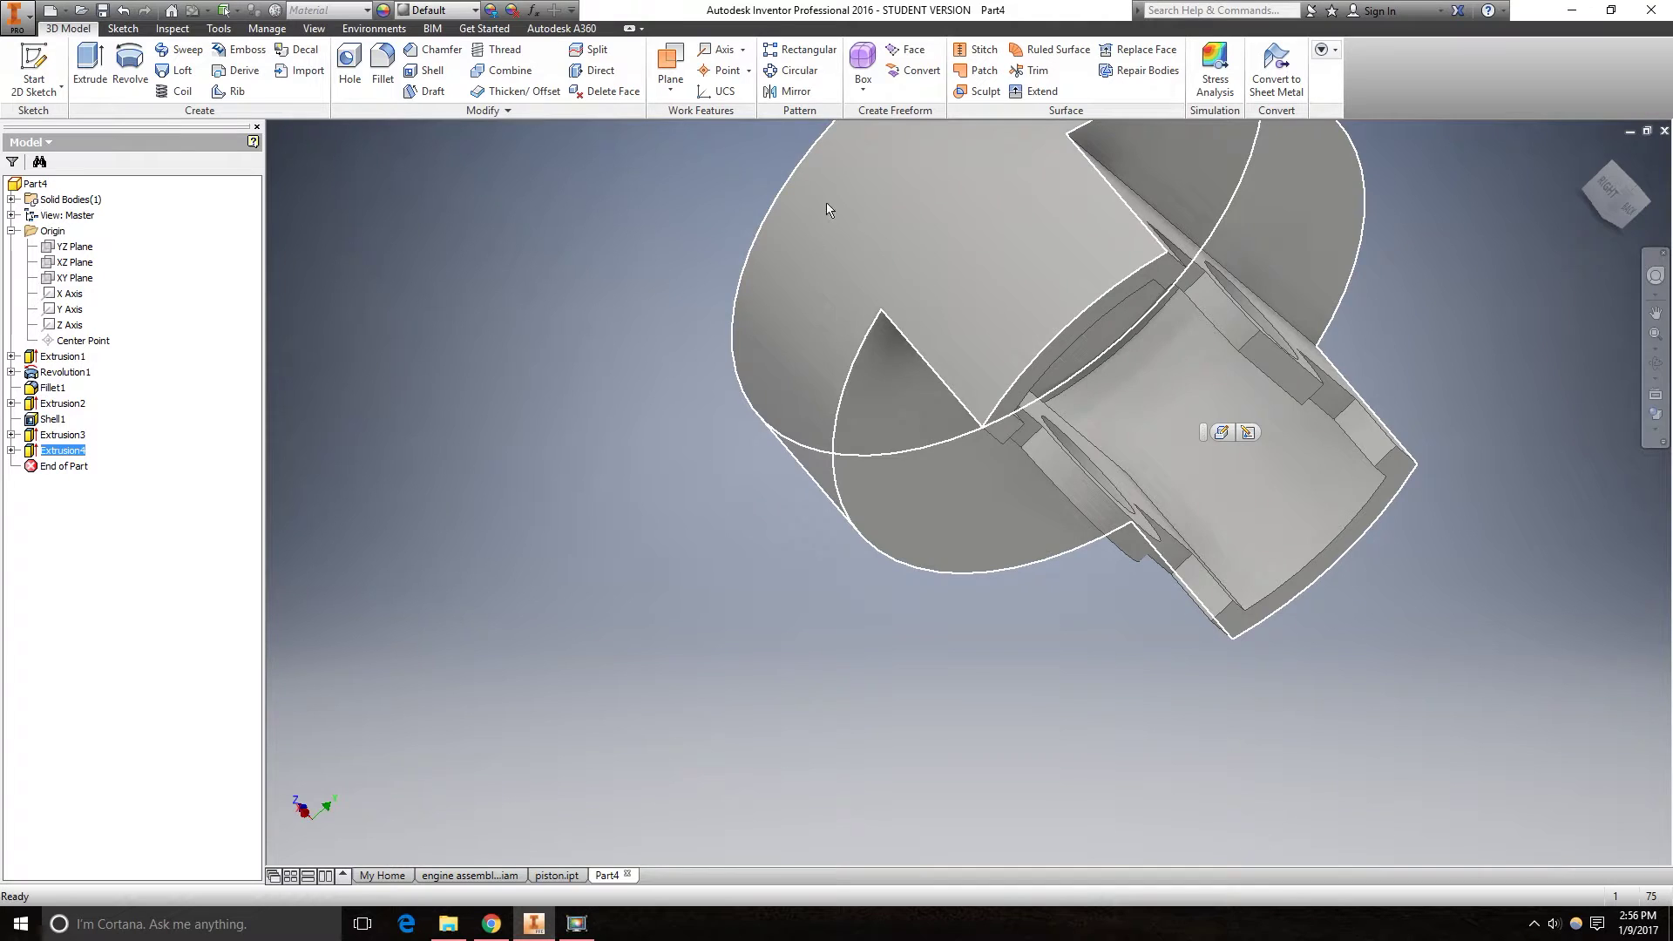
left_click(796, 91)
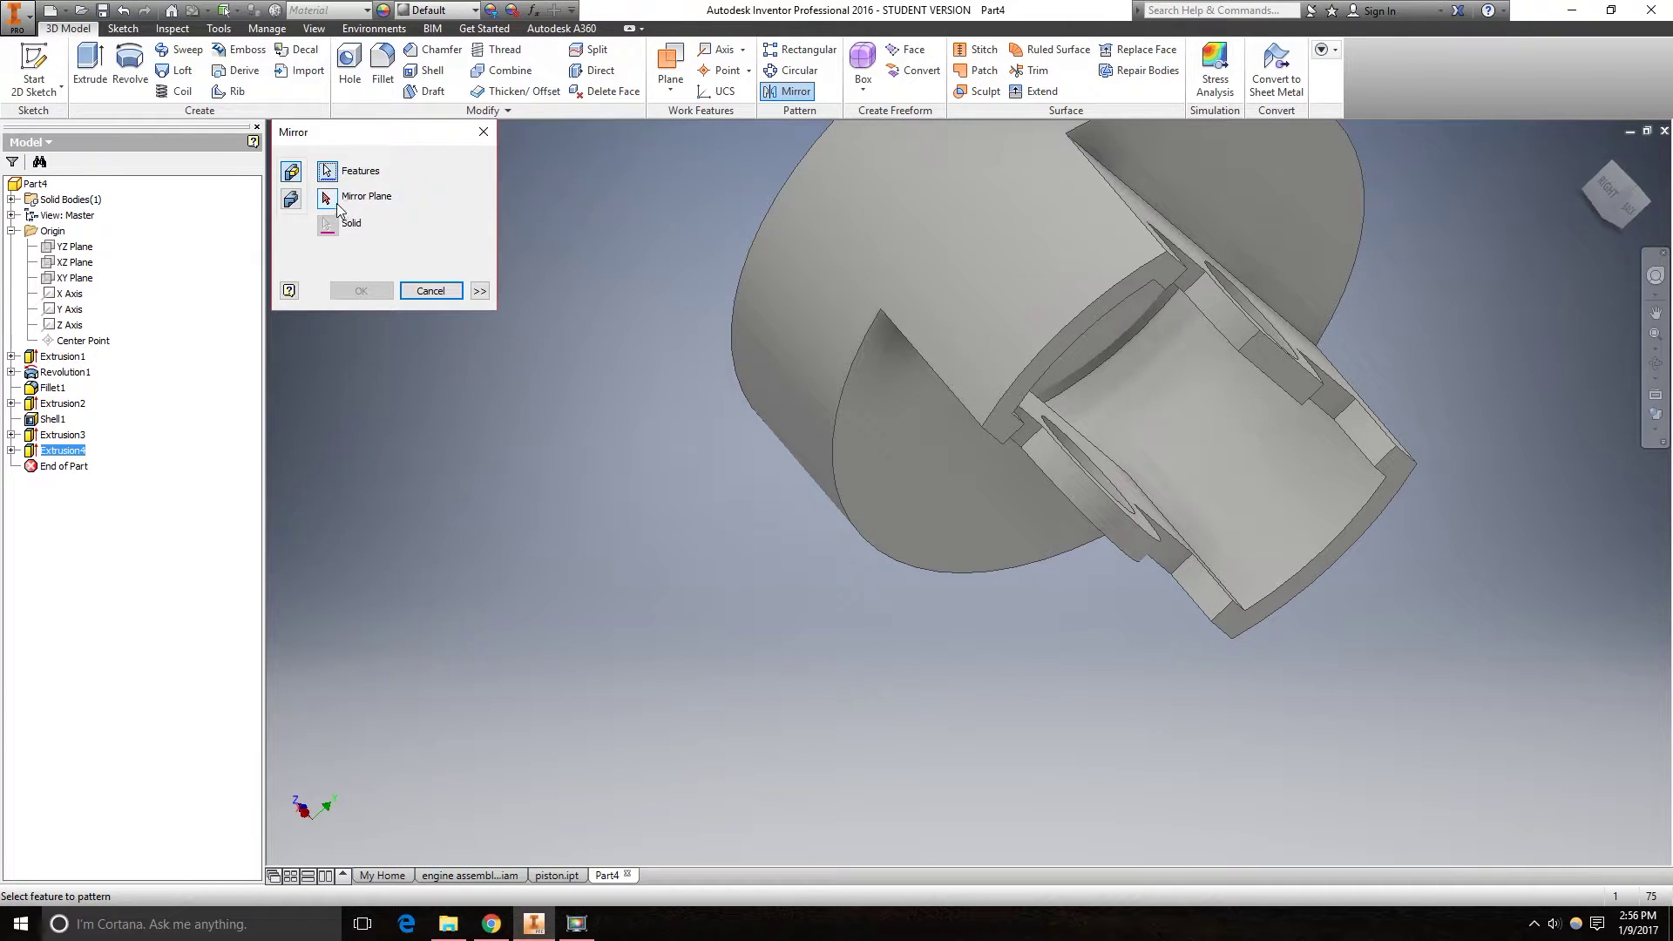
left_click(329, 201)
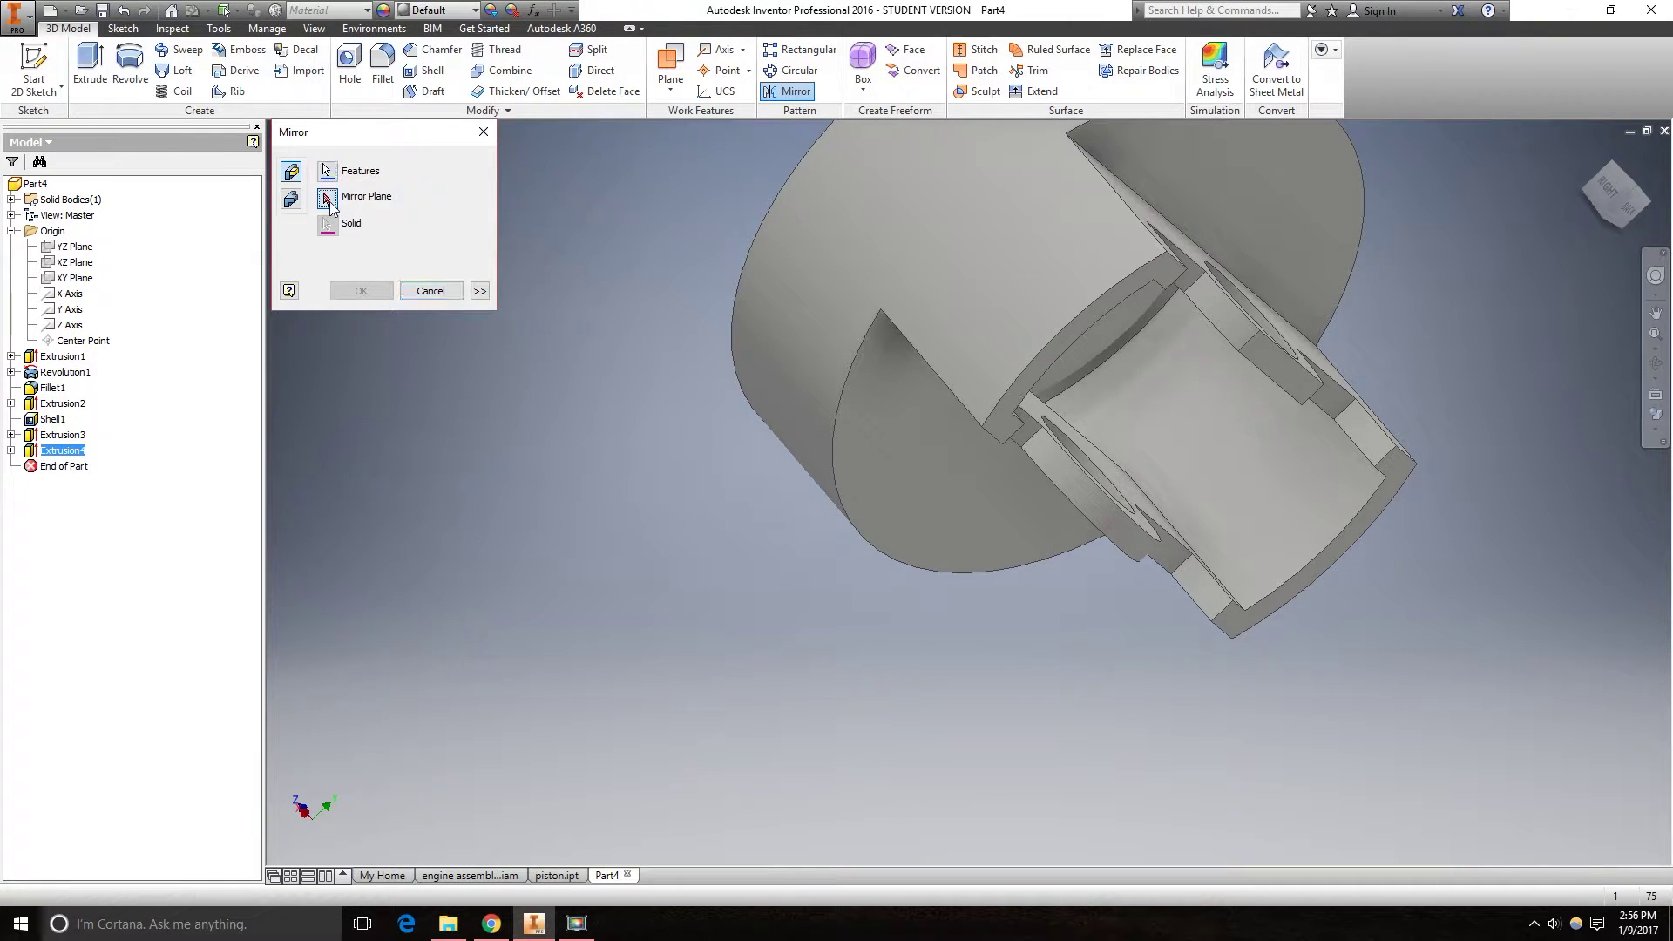
left_click(70, 262)
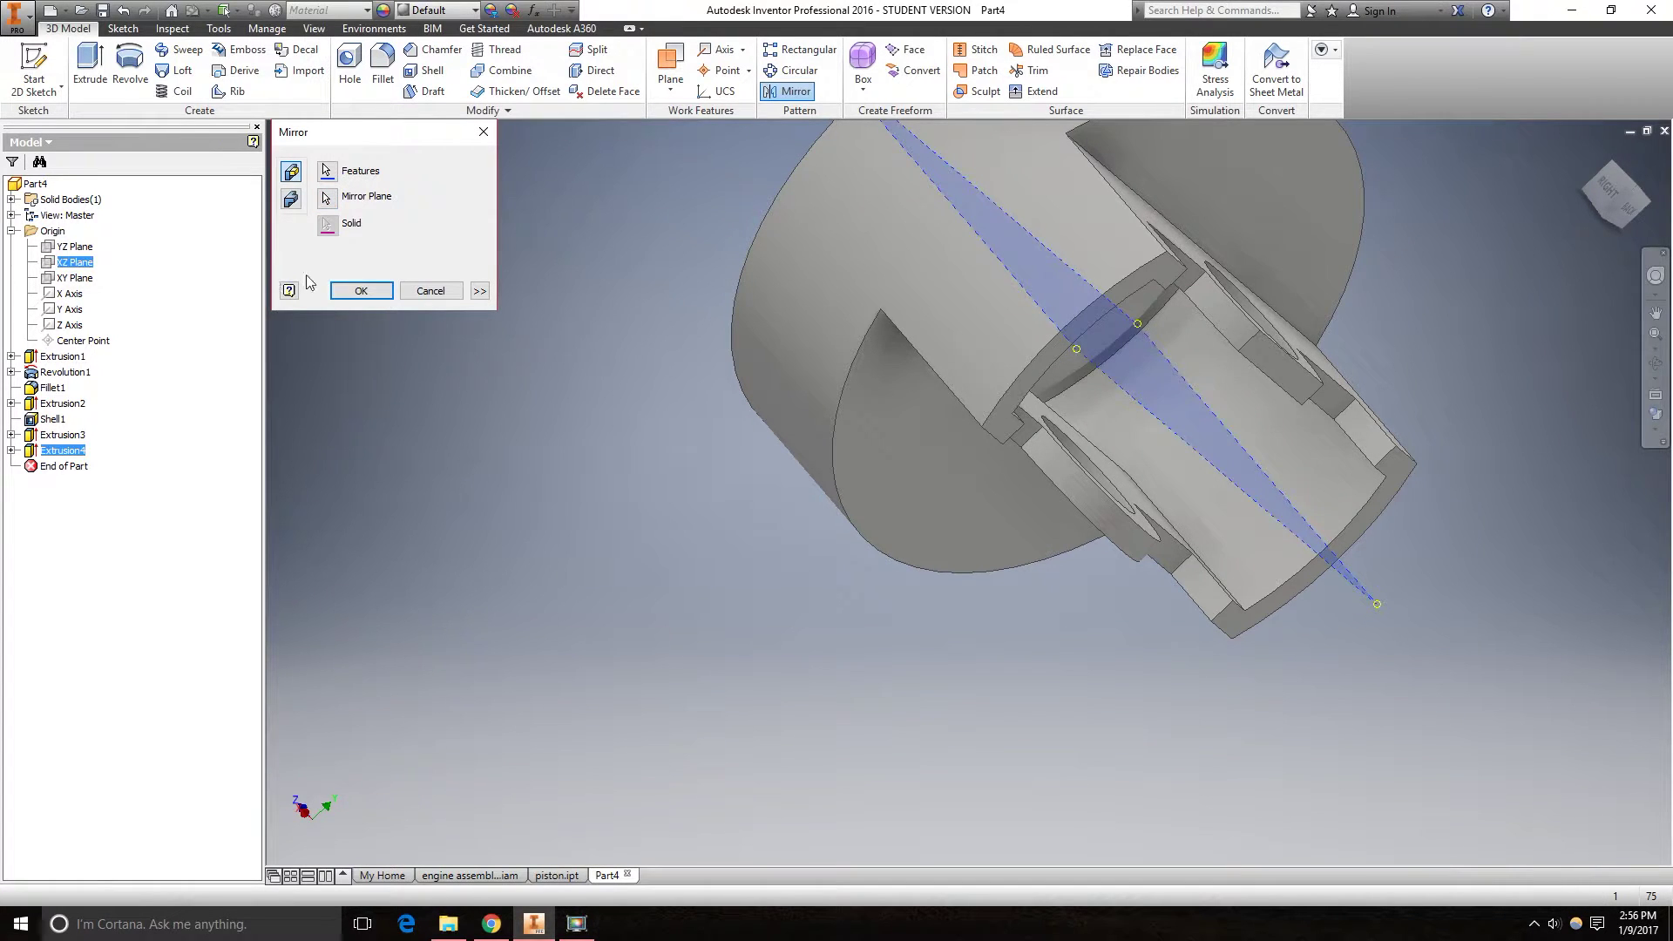
left_click(375, 292)
Start a 9 mm fillet with the two long edges where the flat side walls meet the crown section.
middle_click_drag(1047, 531, 1268, 427, "shift")
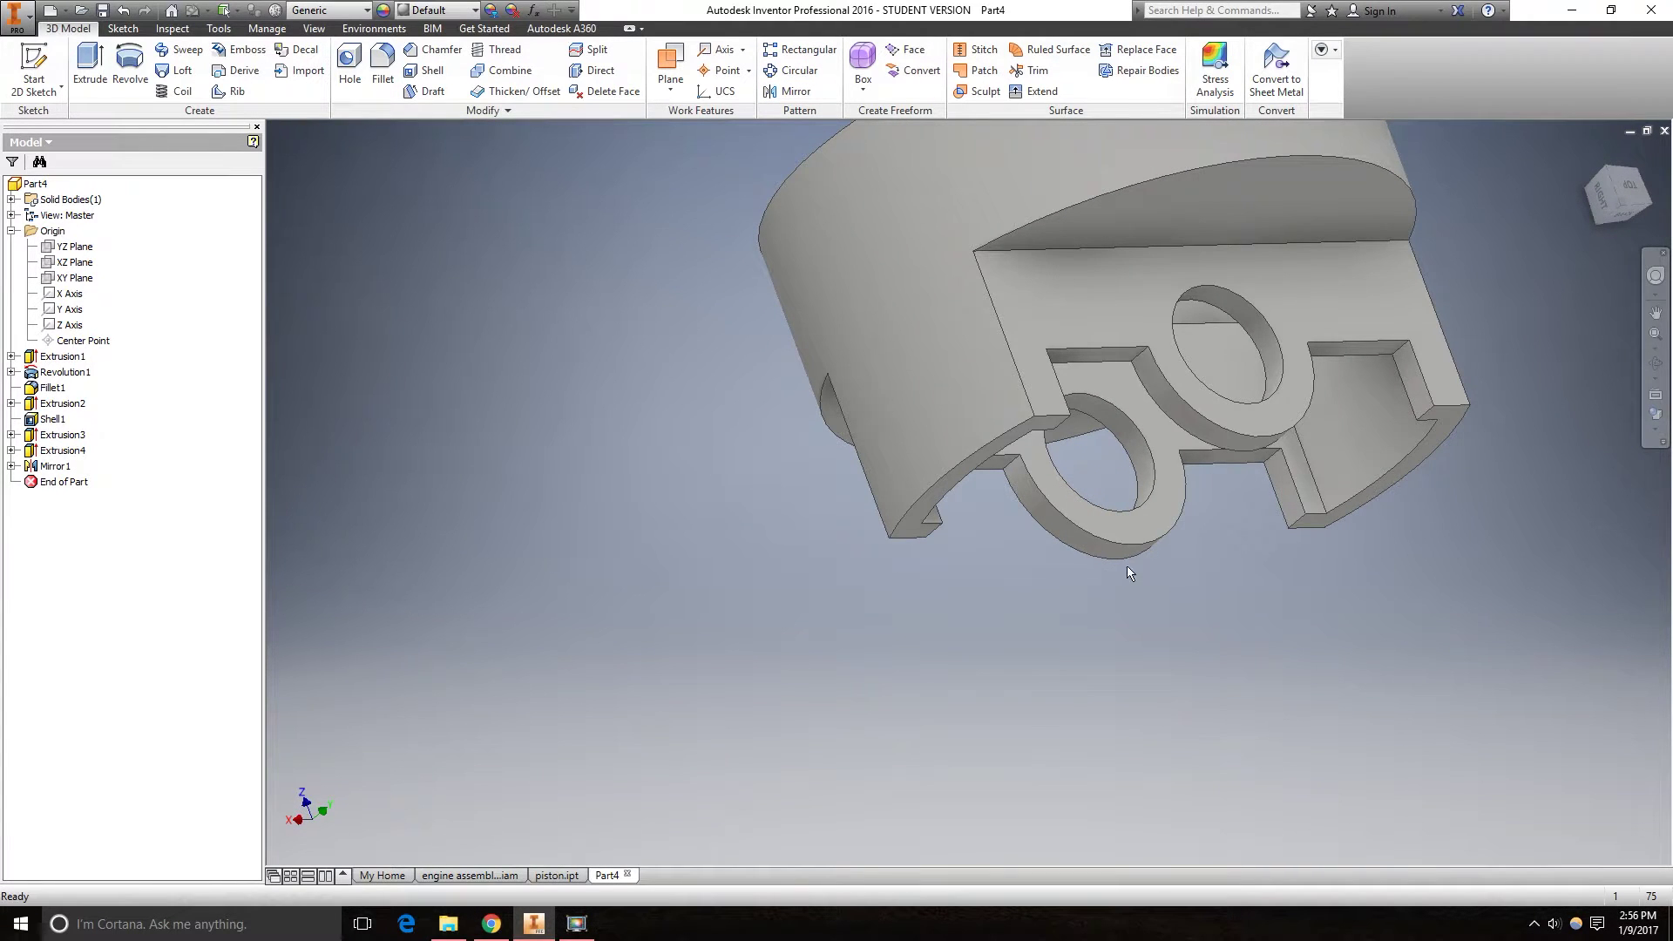
middle_click_drag(1088, 584, 1096, 441, "shift")
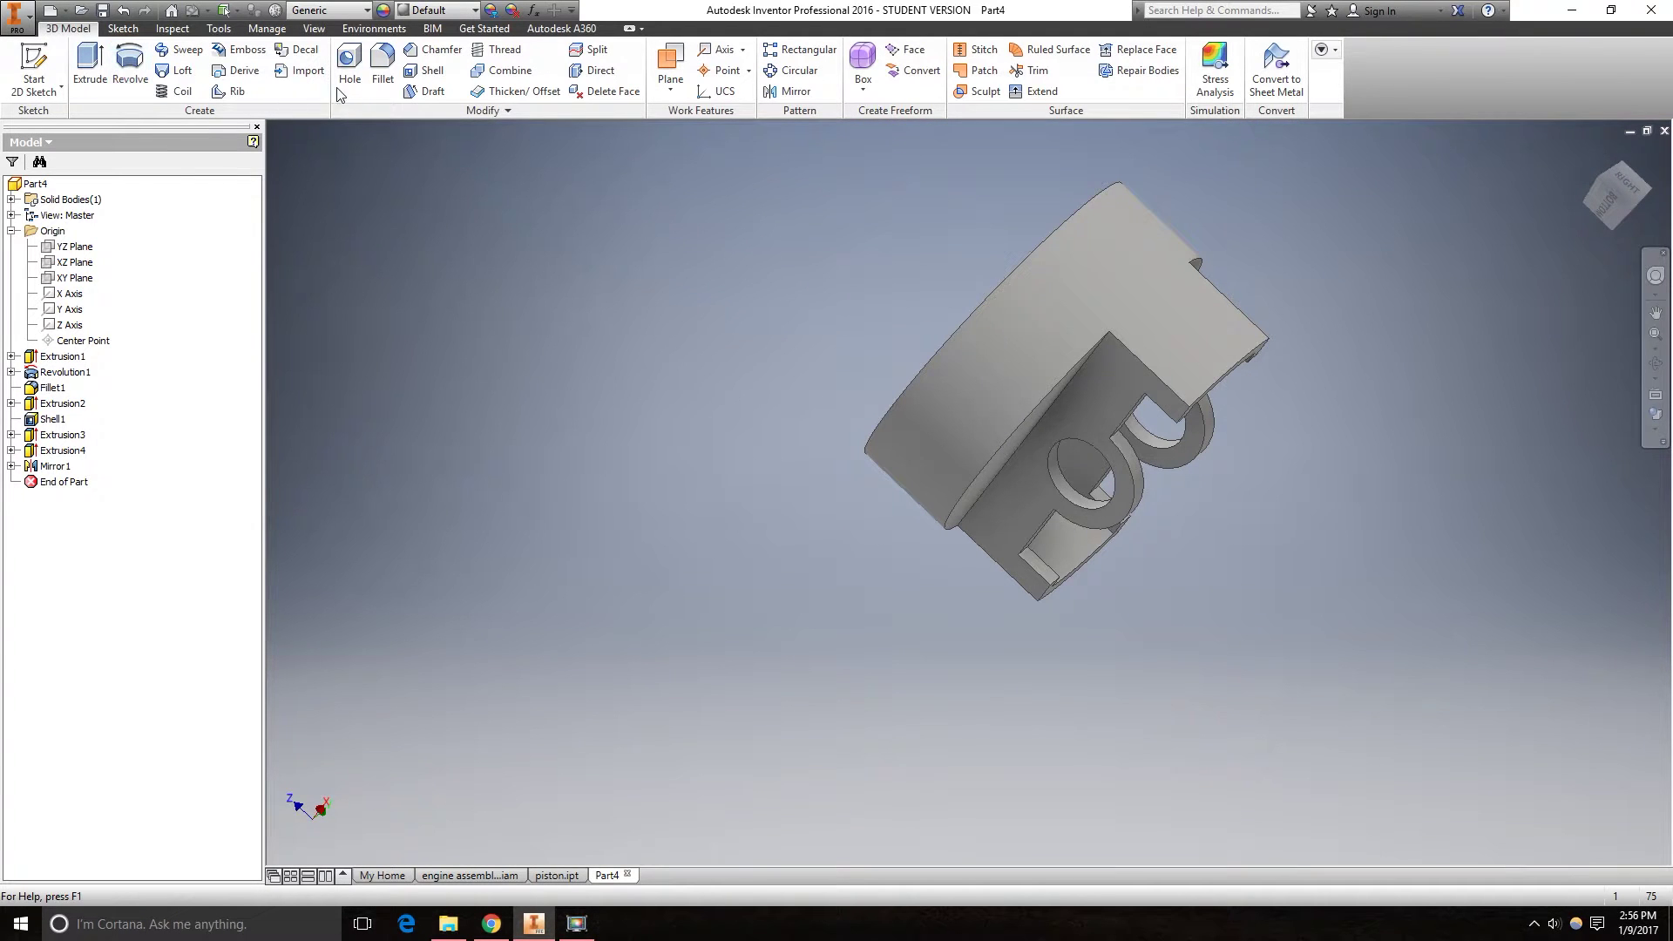
left_click(383, 78)
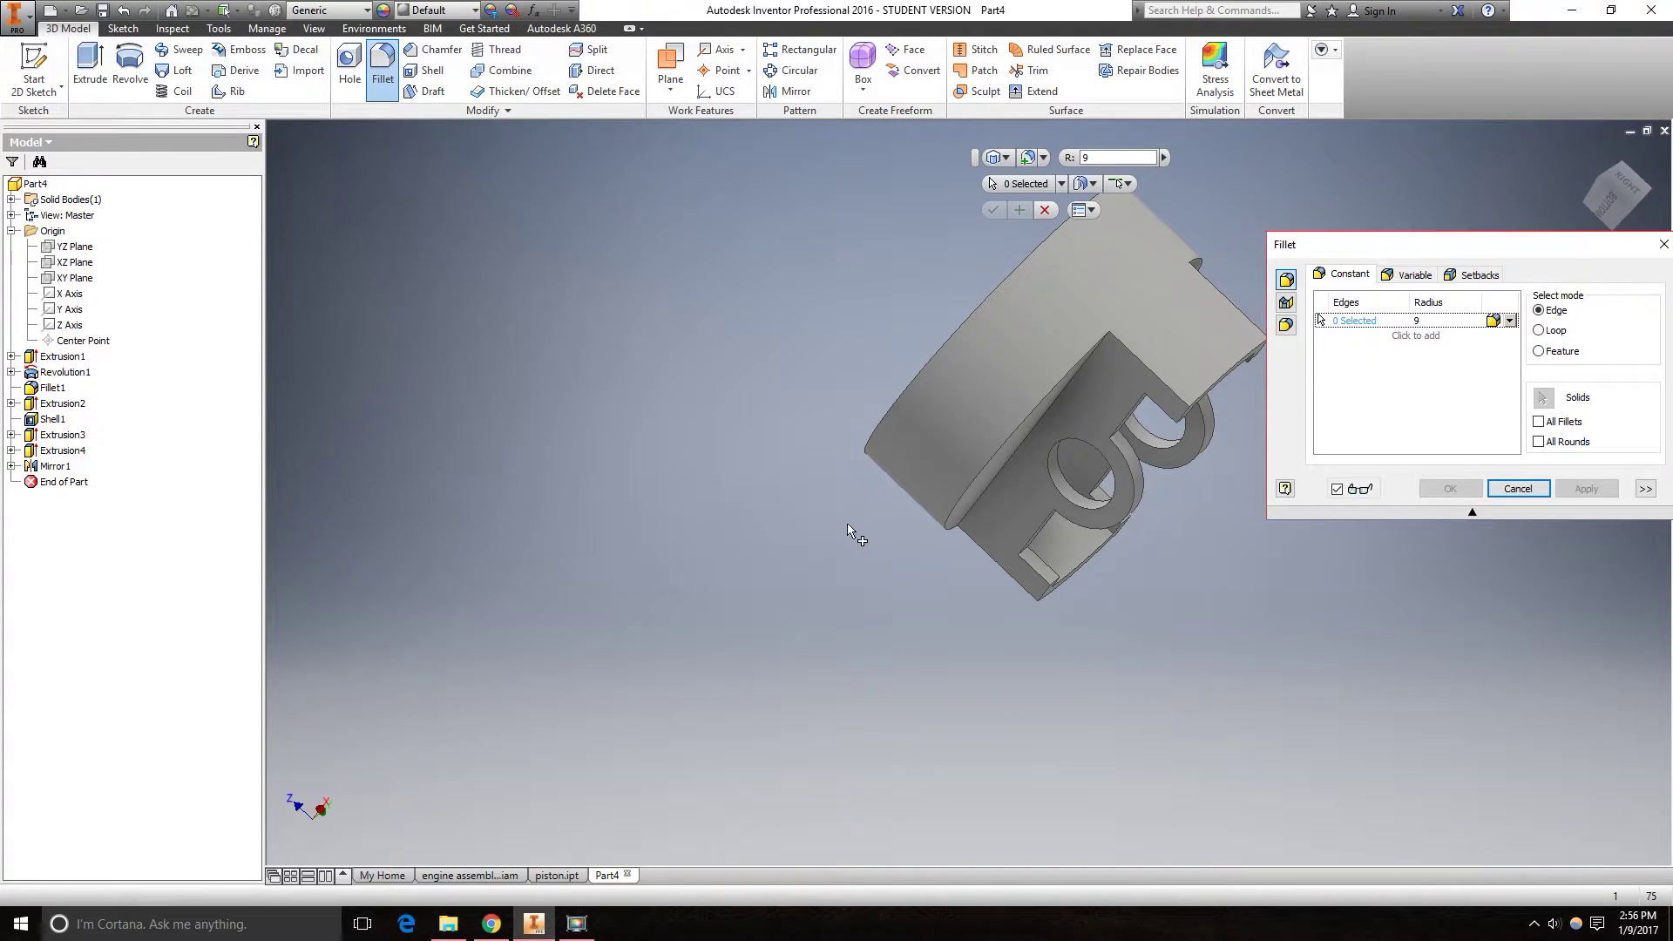
middle_click_drag(847, 527, 933, 462, "shift")
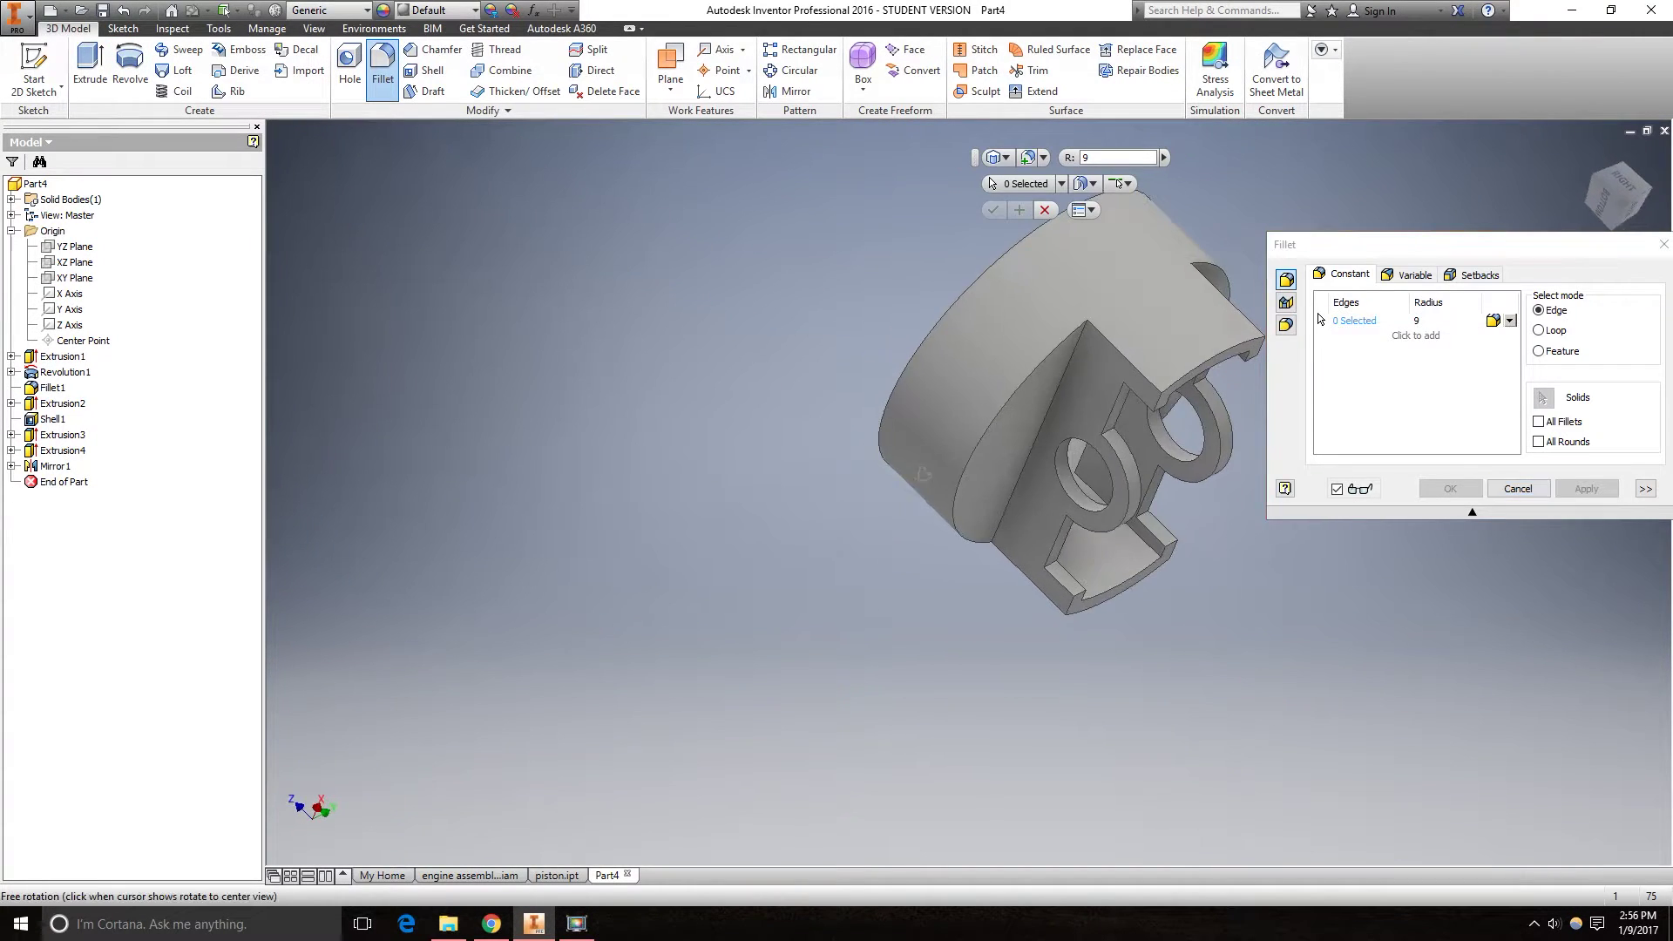
left_click(1065, 369)
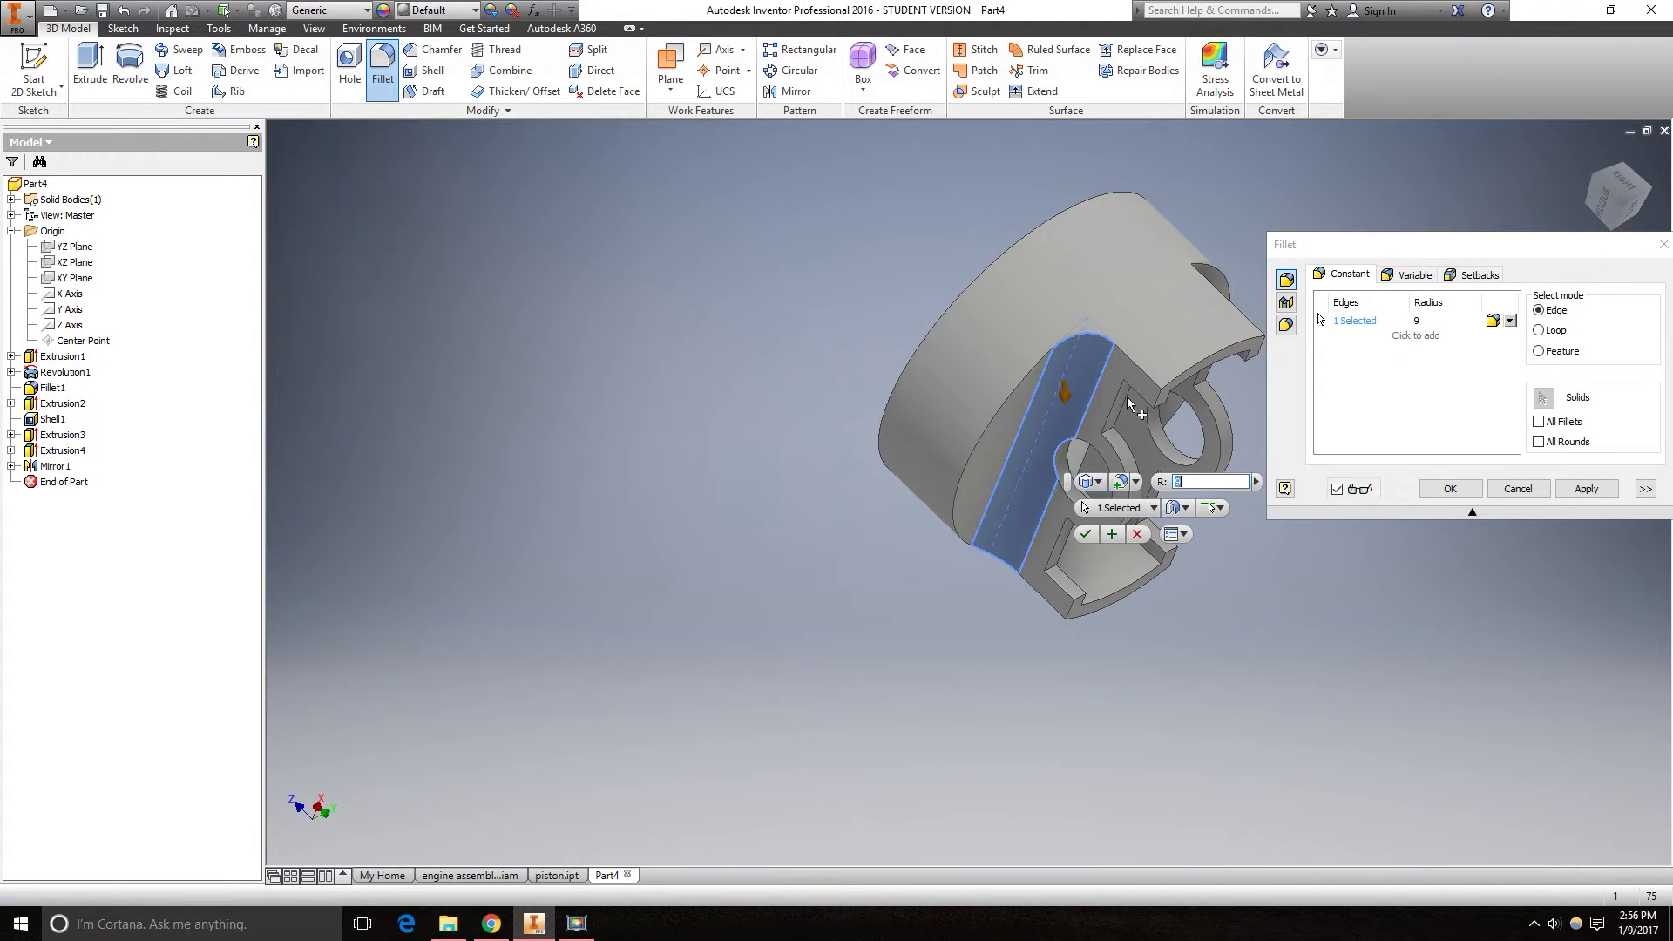
middle_click_drag(1106, 380, 1028, 626, "shift")
left_click(1176, 335)
Add the corner edges of the recesses beside the pin bosses on both side walls to the selection and apply the 9 mm fillet.
left_click(1114, 393)
left_click(1107, 436)
left_click(1098, 581)
left_click(1118, 593)
left_click(1009, 608)
left_click(1022, 589)
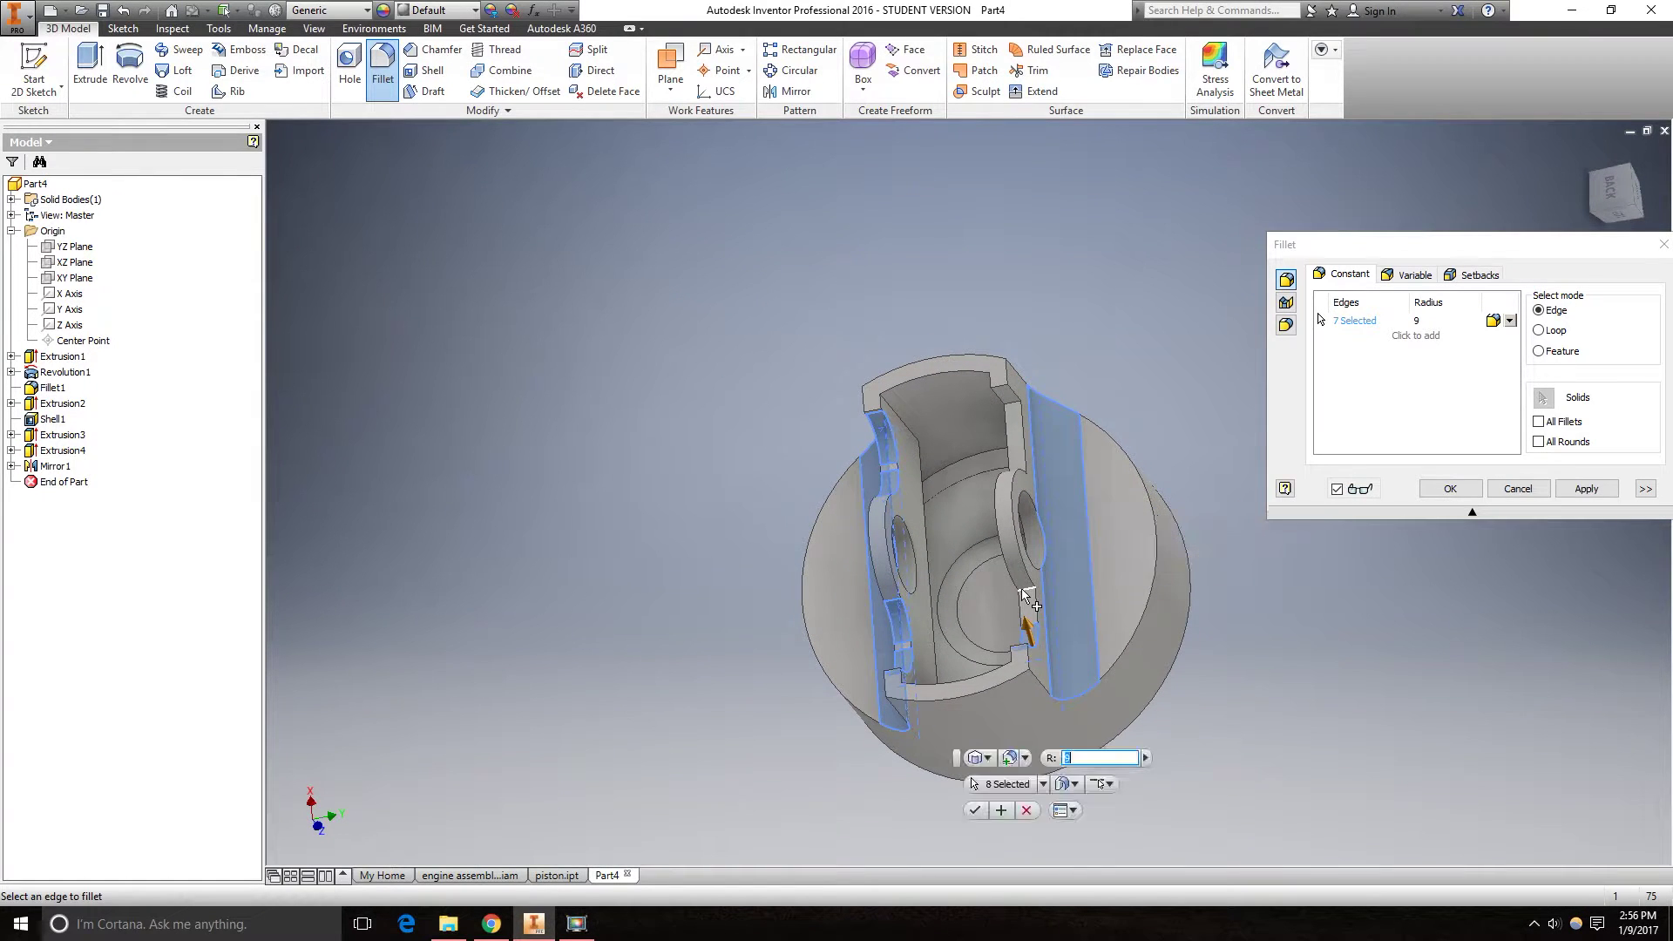
left_click(1011, 409)
middle_click_drag(1011, 409, 1018, 494, "shift")
left_click(1013, 490)
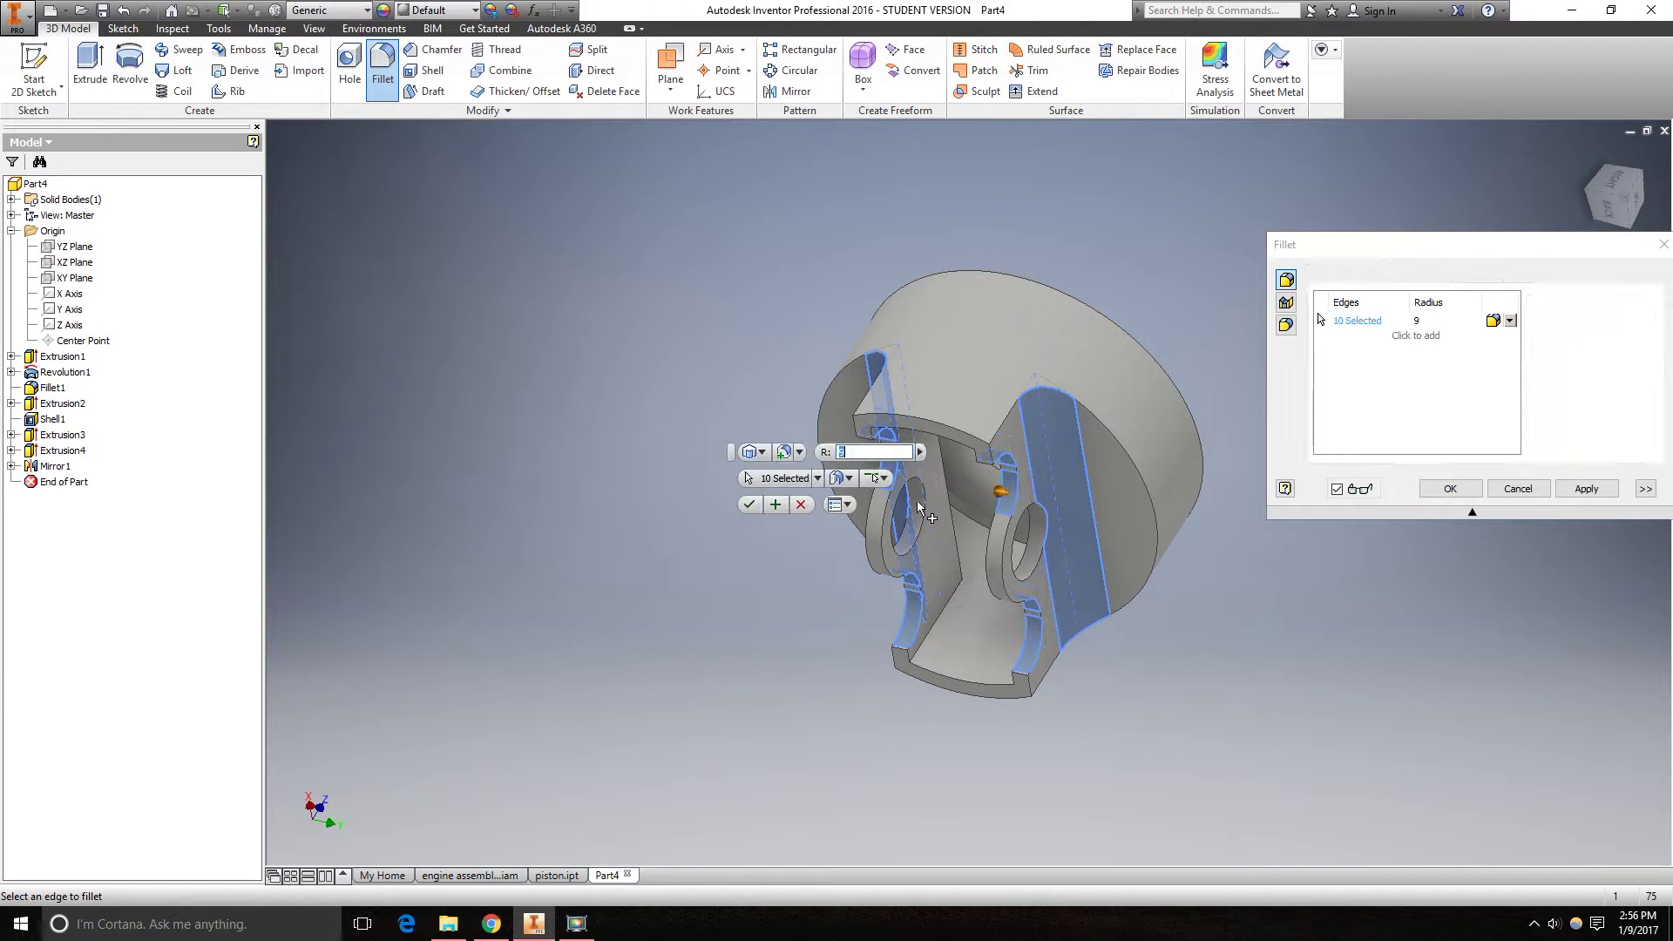
middle_click_drag(870, 568, 854, 488, "shift")
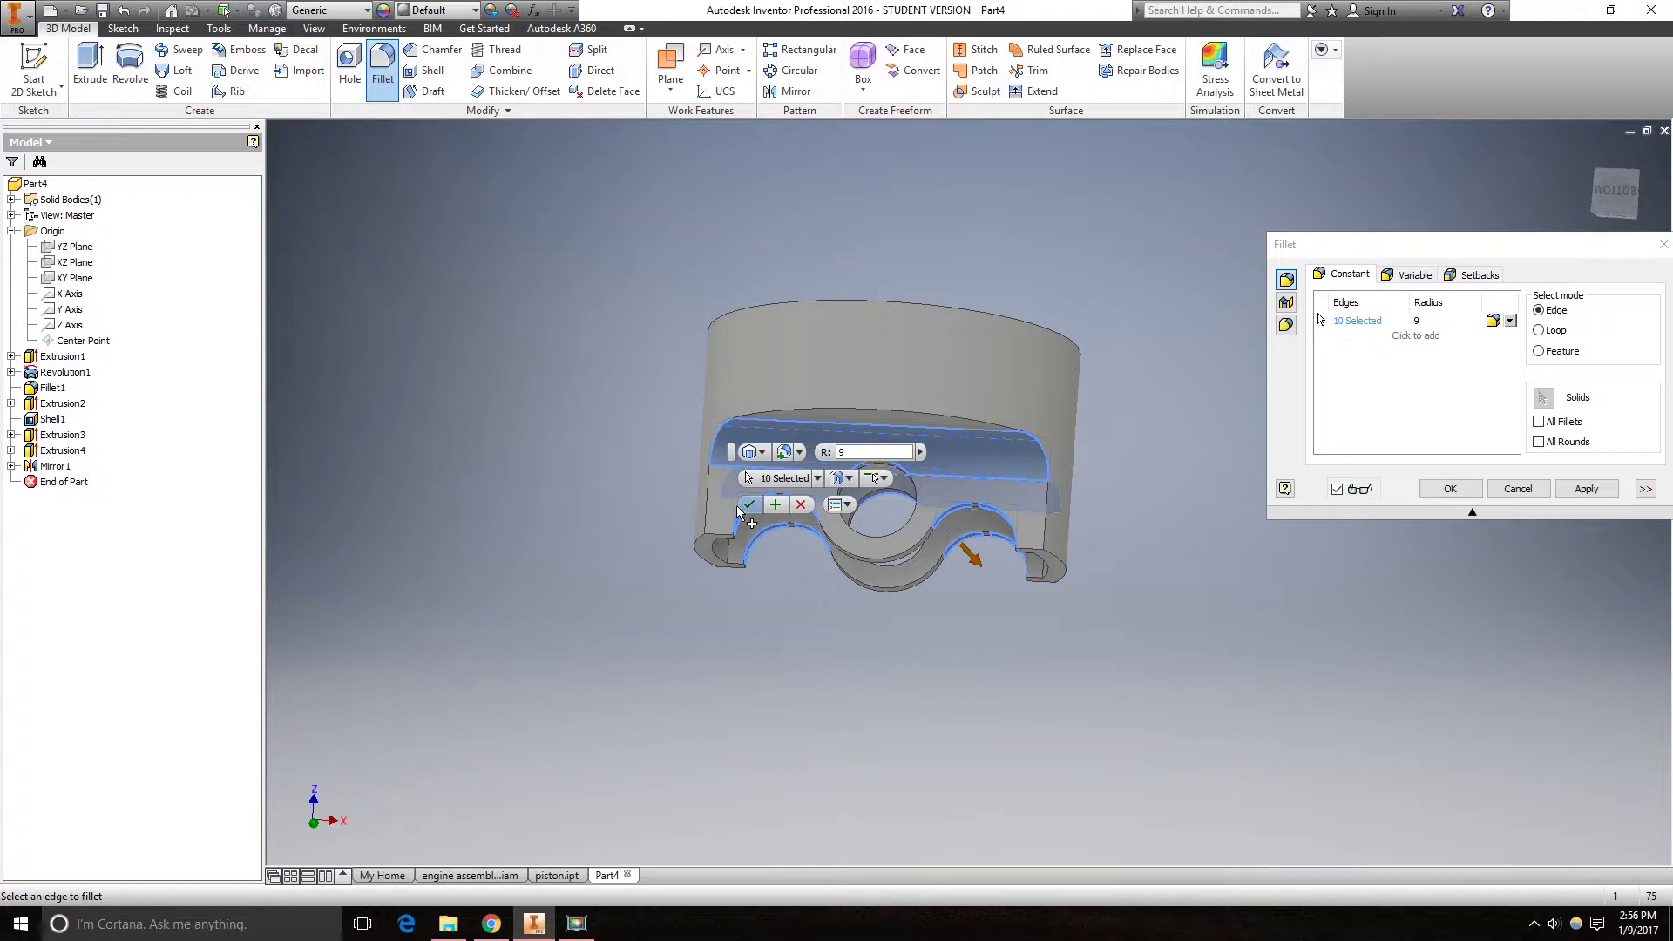
left_click(751, 510)
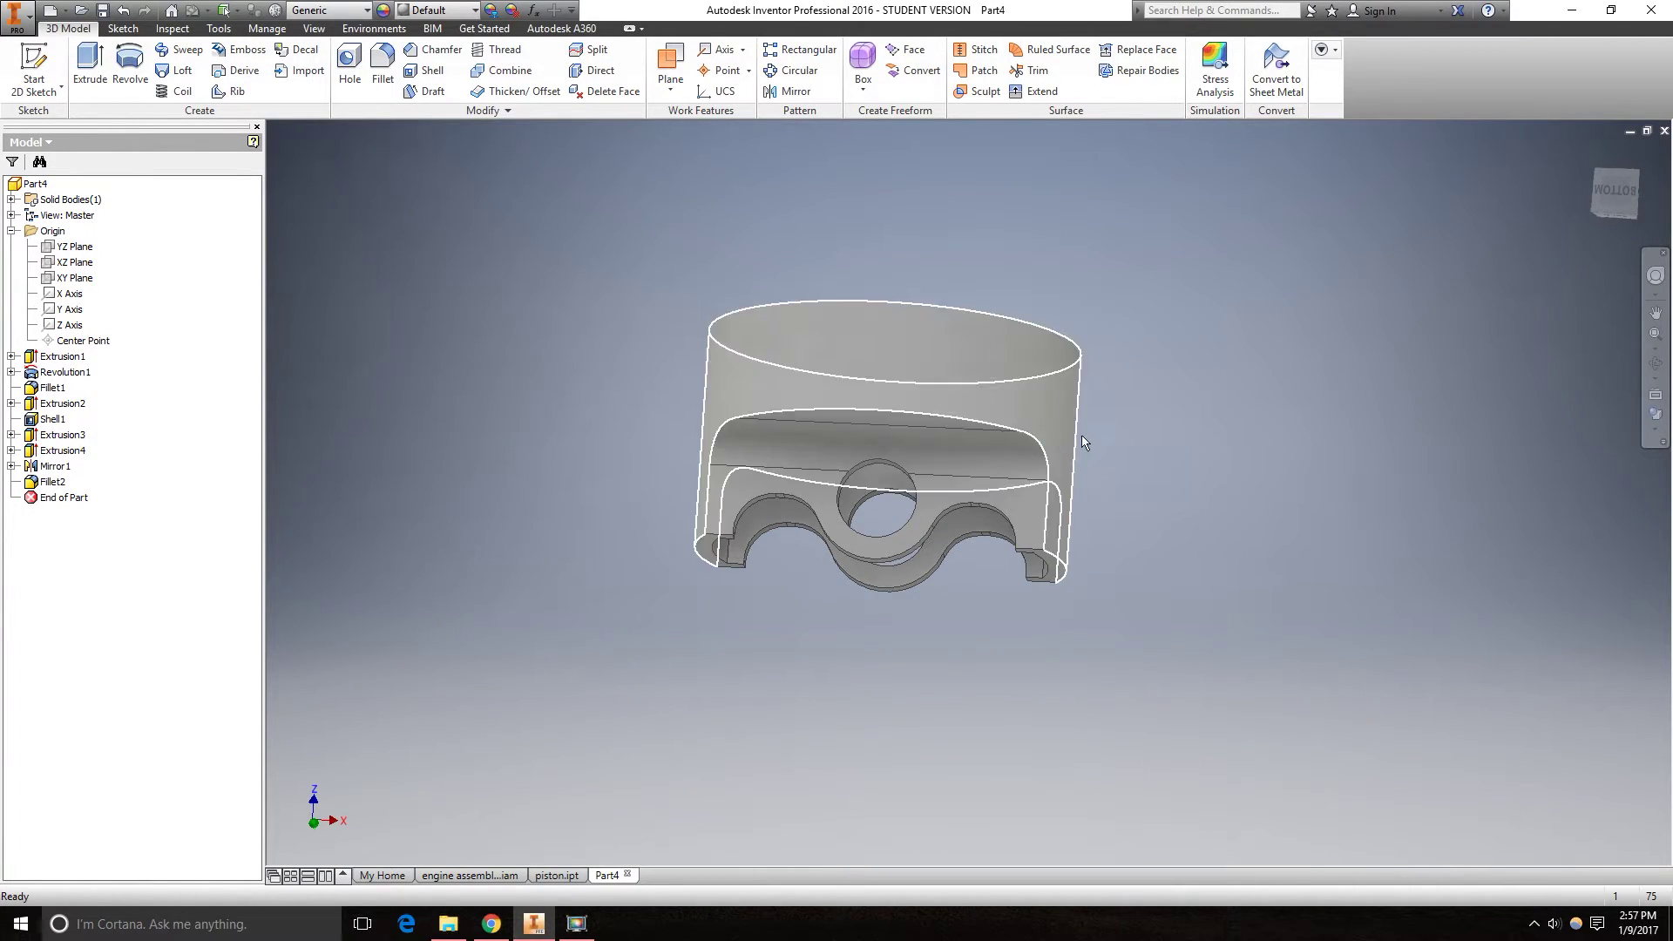
Start a sliced sketch on the XZ plane and draw a 0.75 mm circle centred on the outer wall edge near the skirt's lower end.
left_click(49, 270)
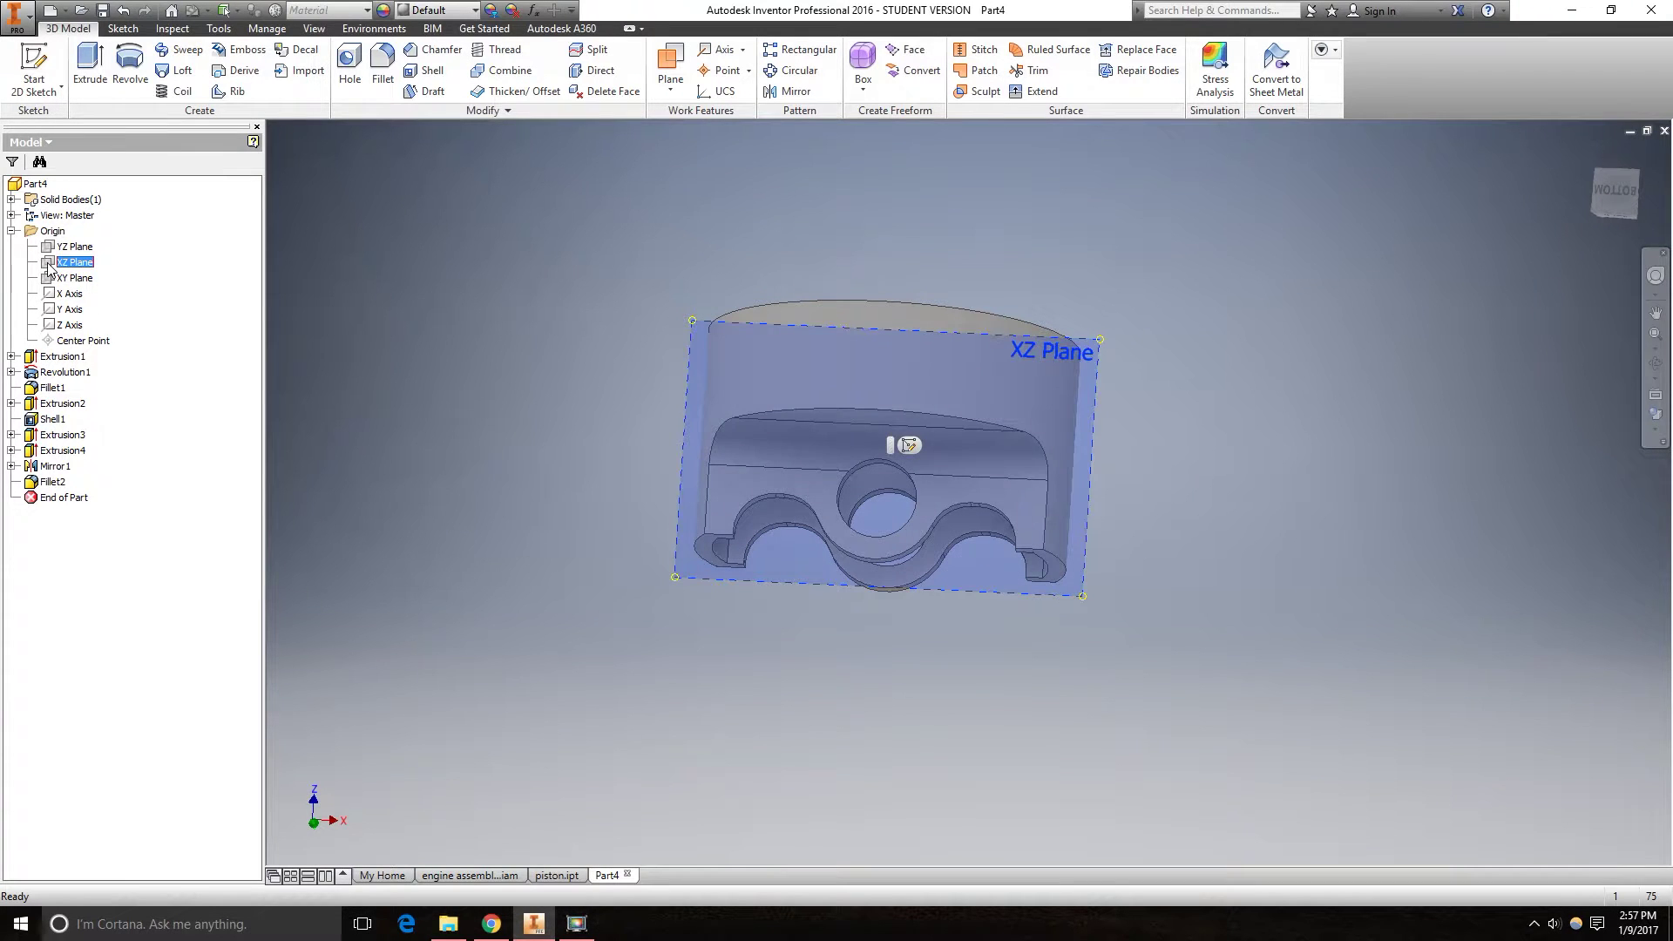
left_click(911, 445)
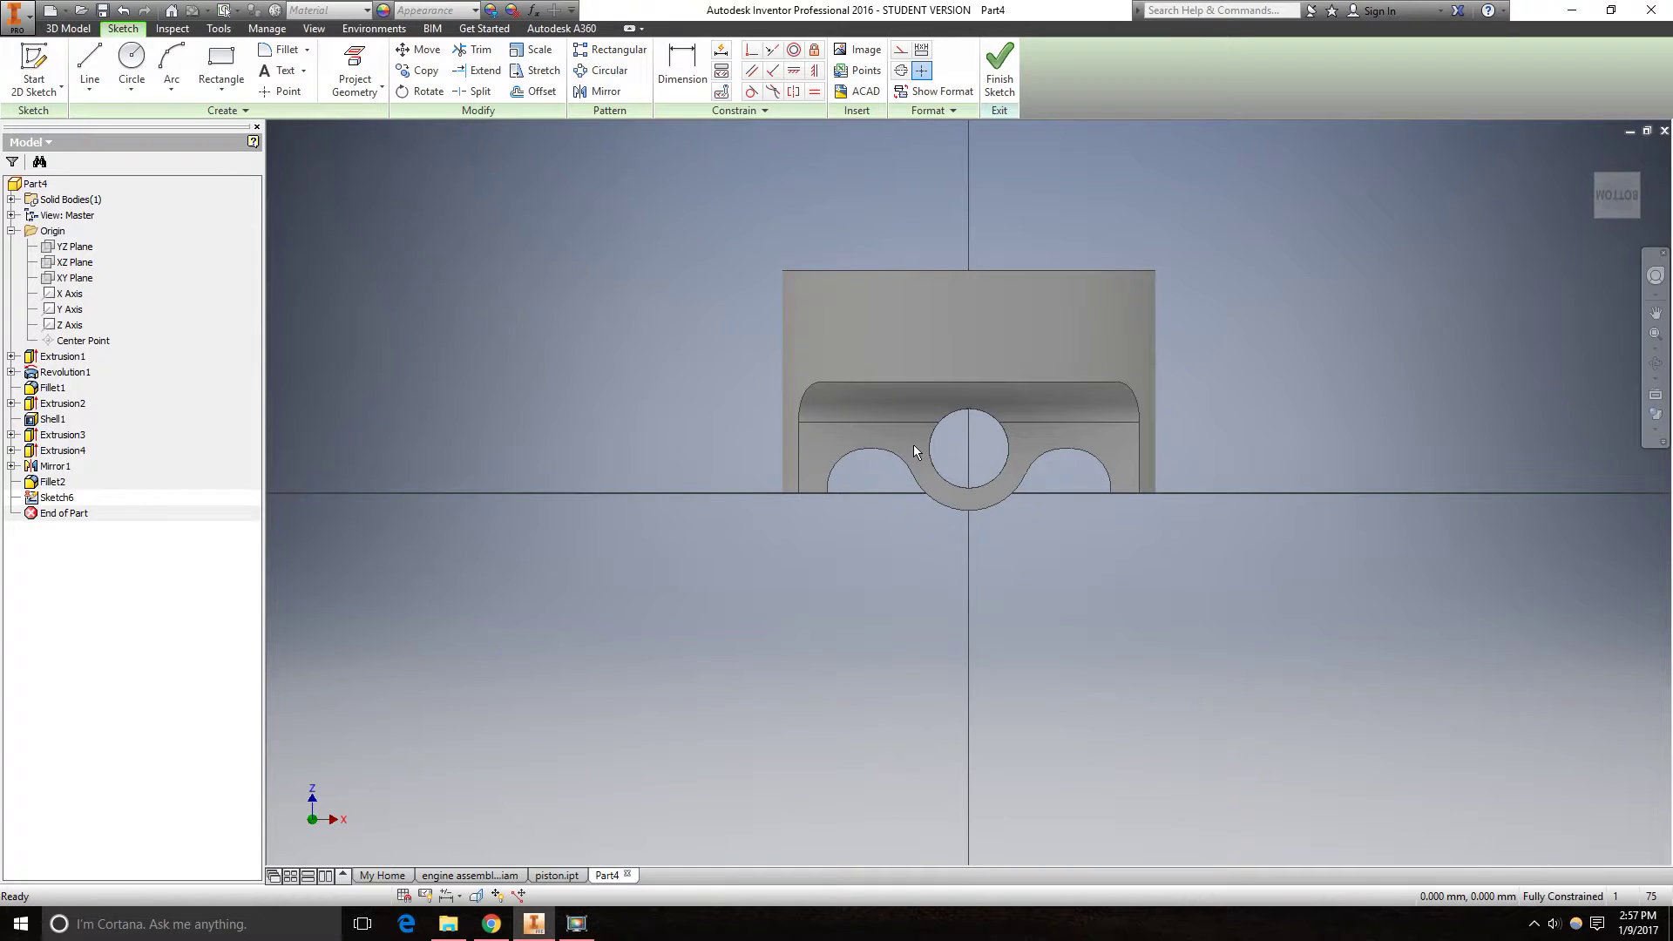
key("F7")
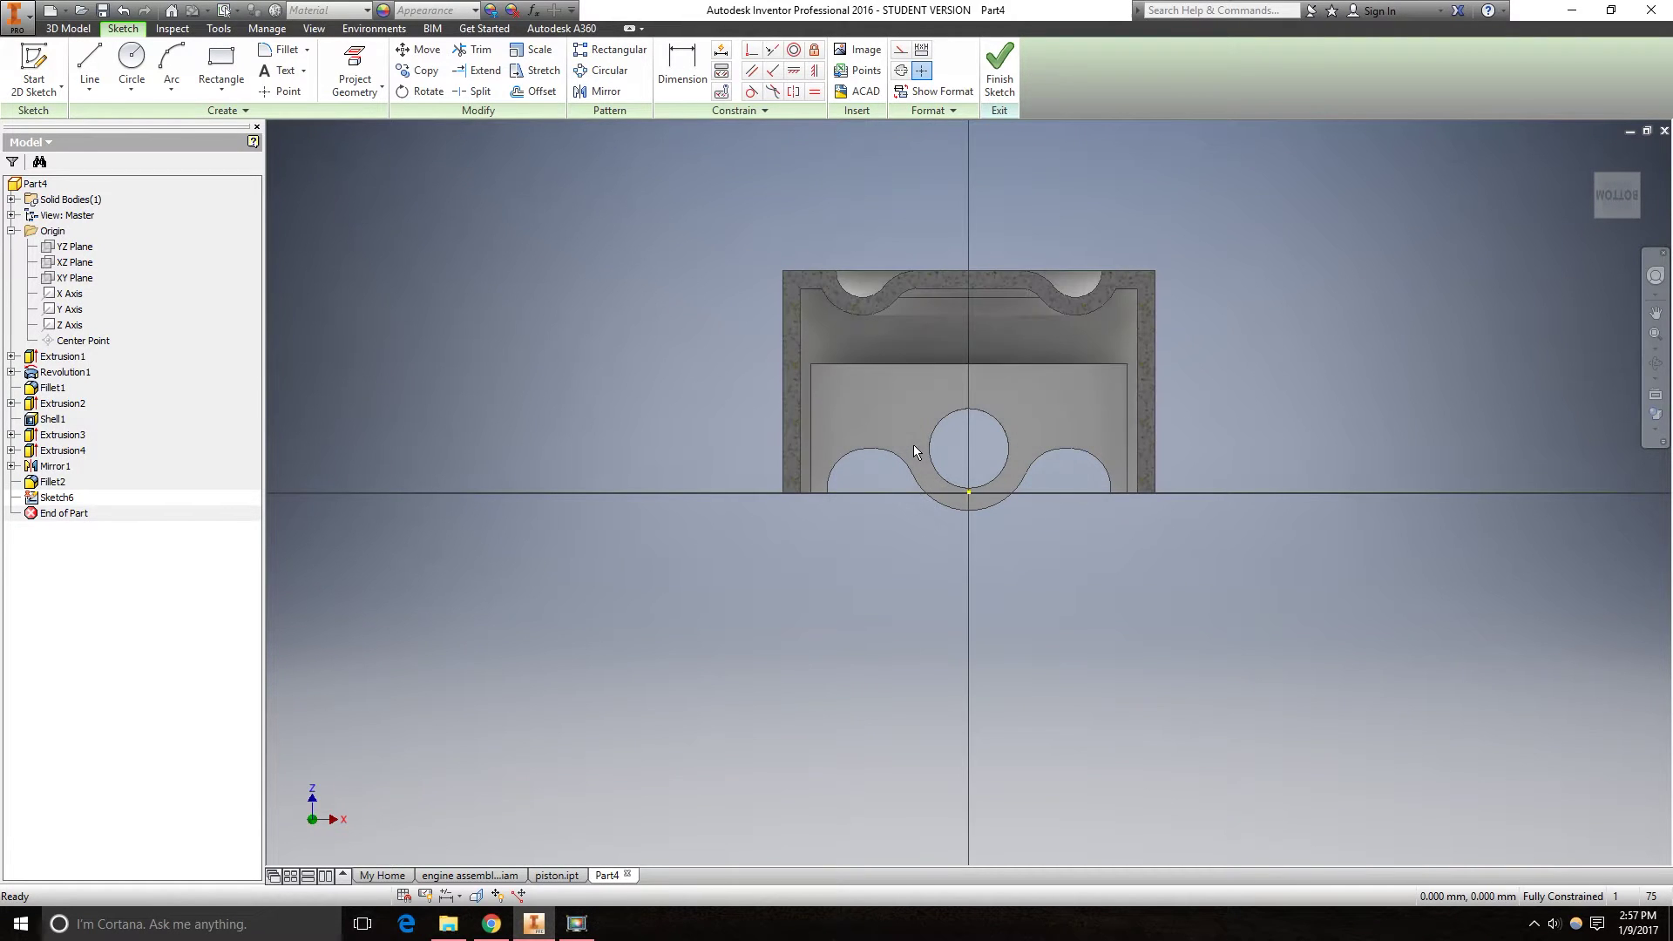
left_click(138, 63)
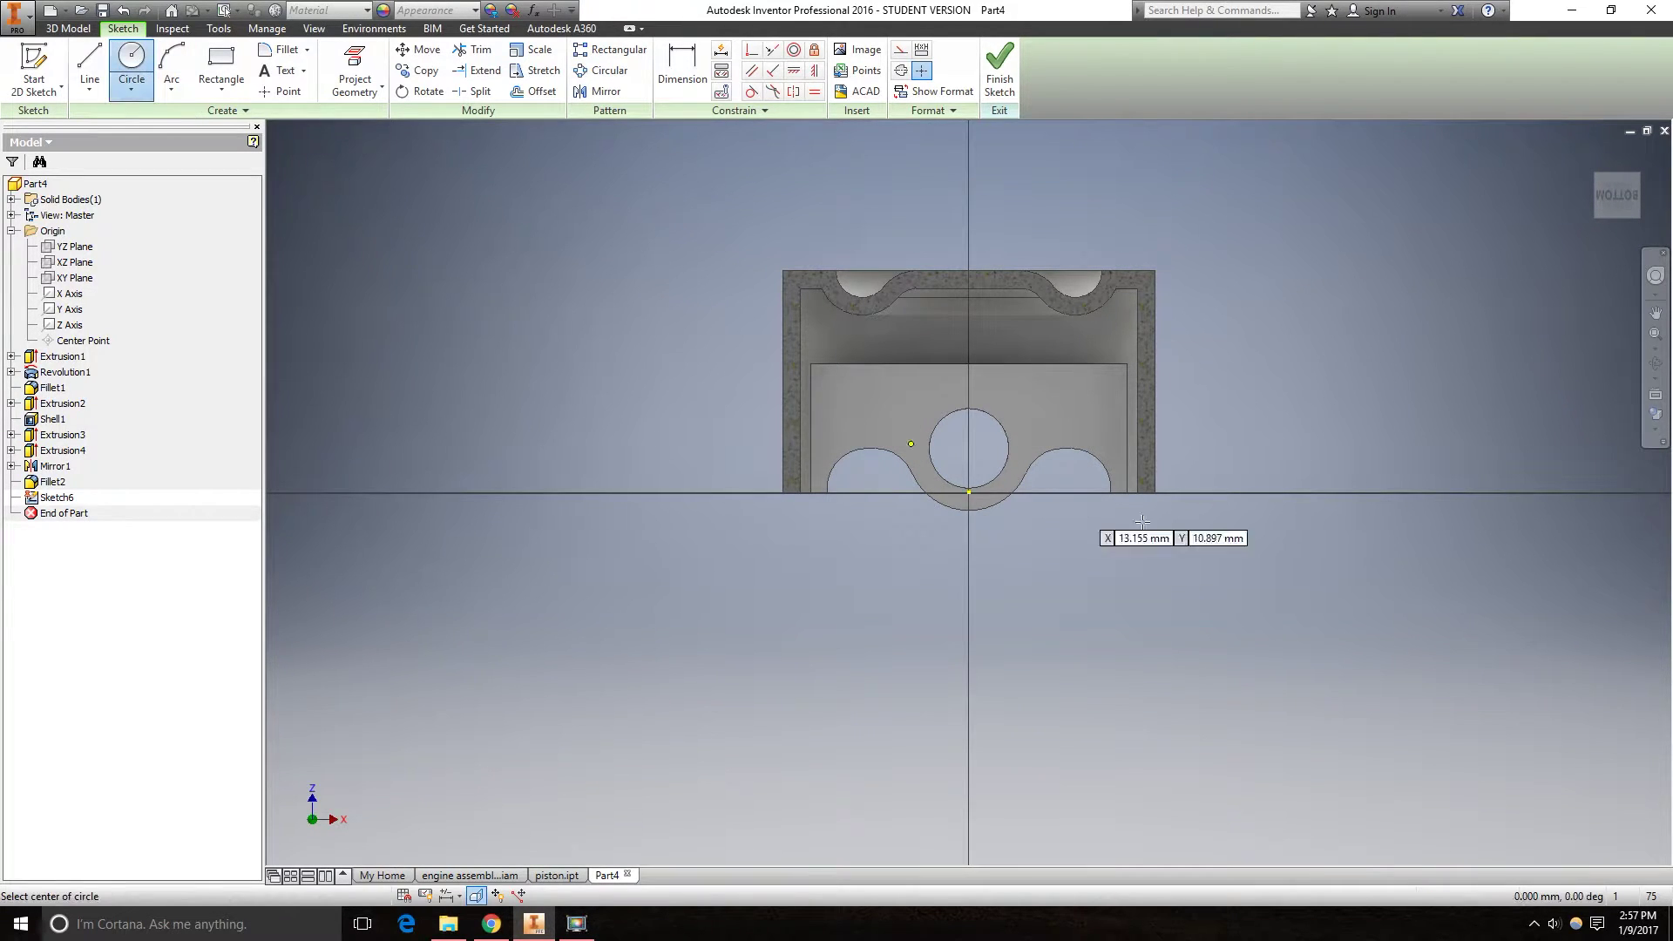
scroll(1141, 529, "down", 4)
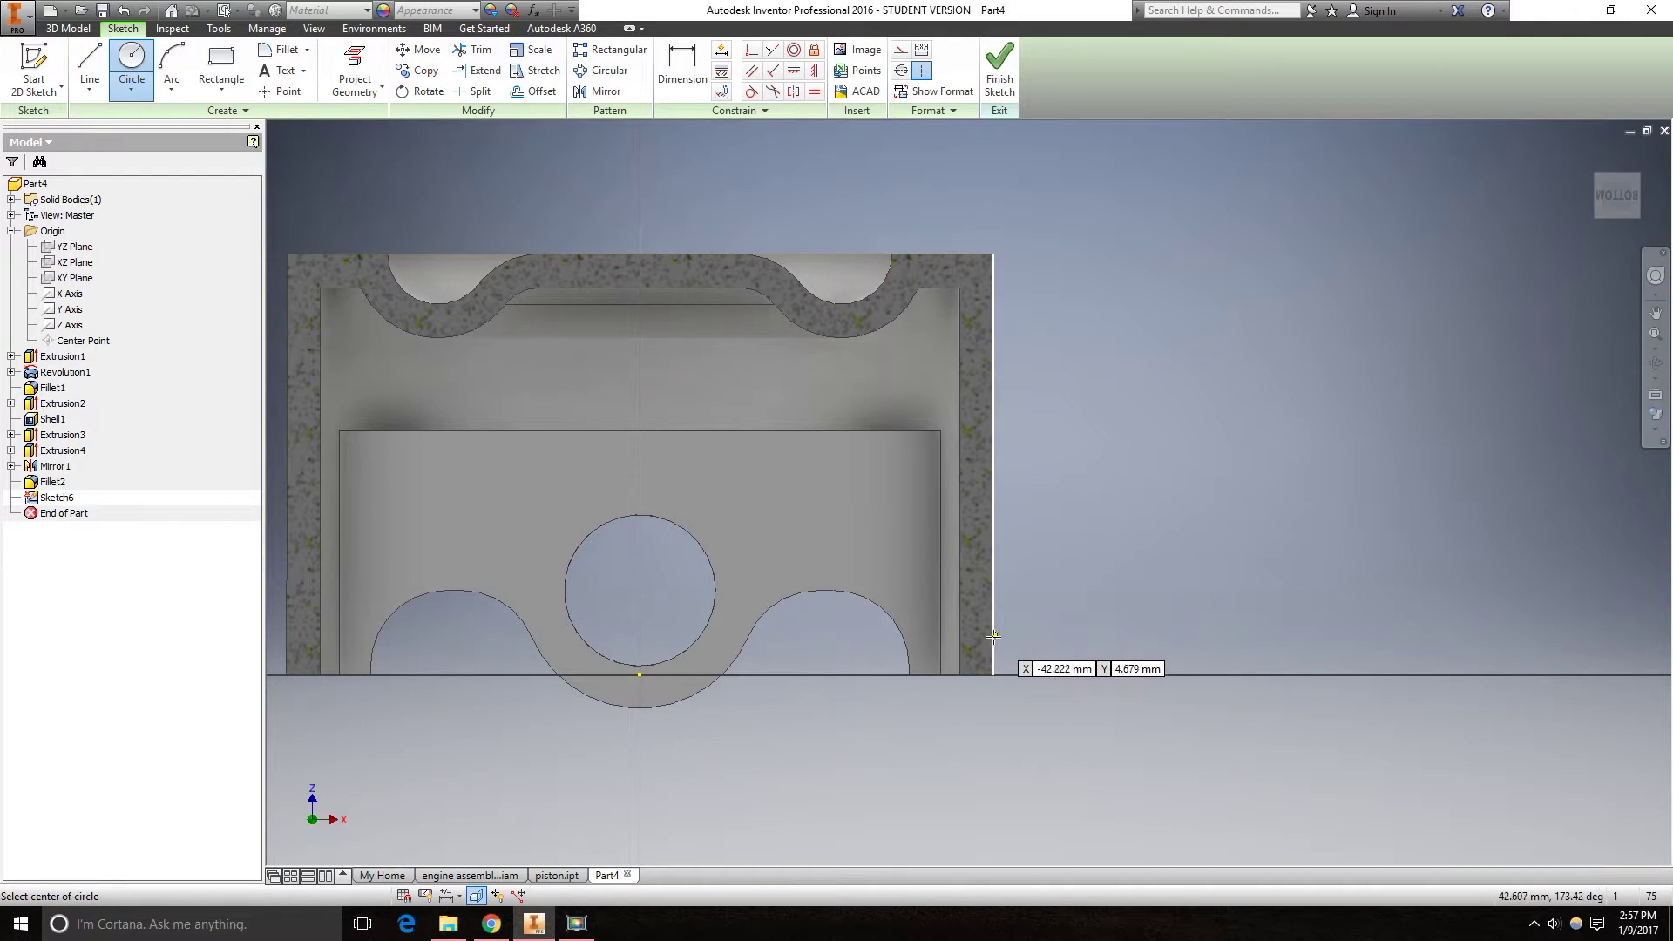
left_click(993, 653)
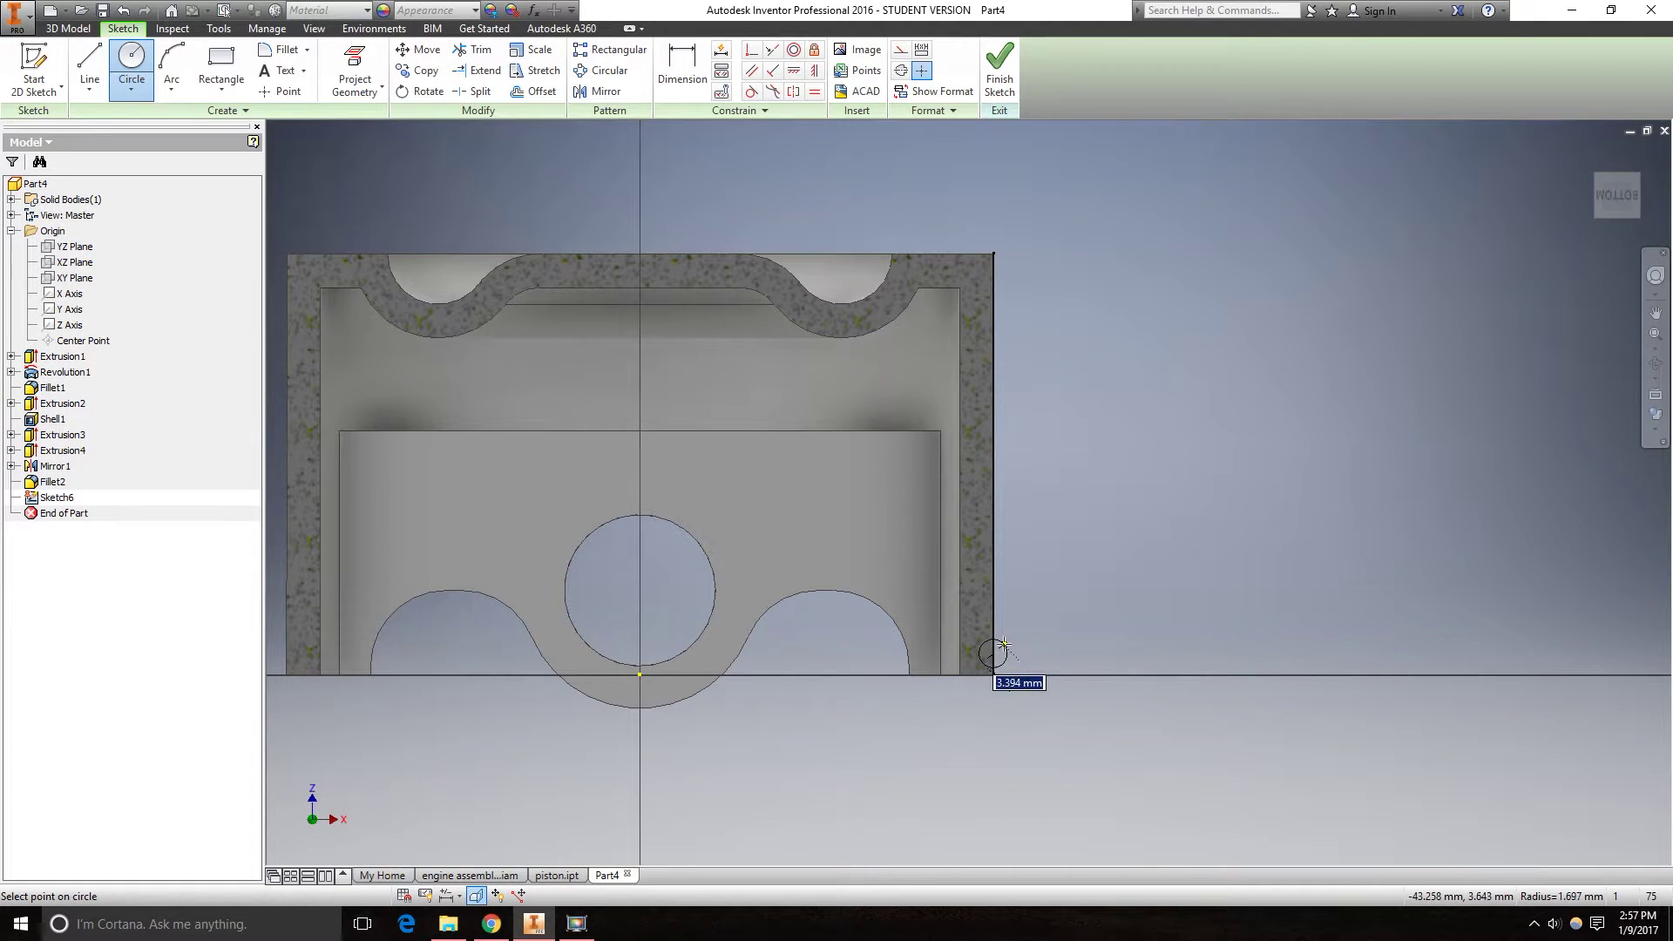
type(".750")
key("Return")
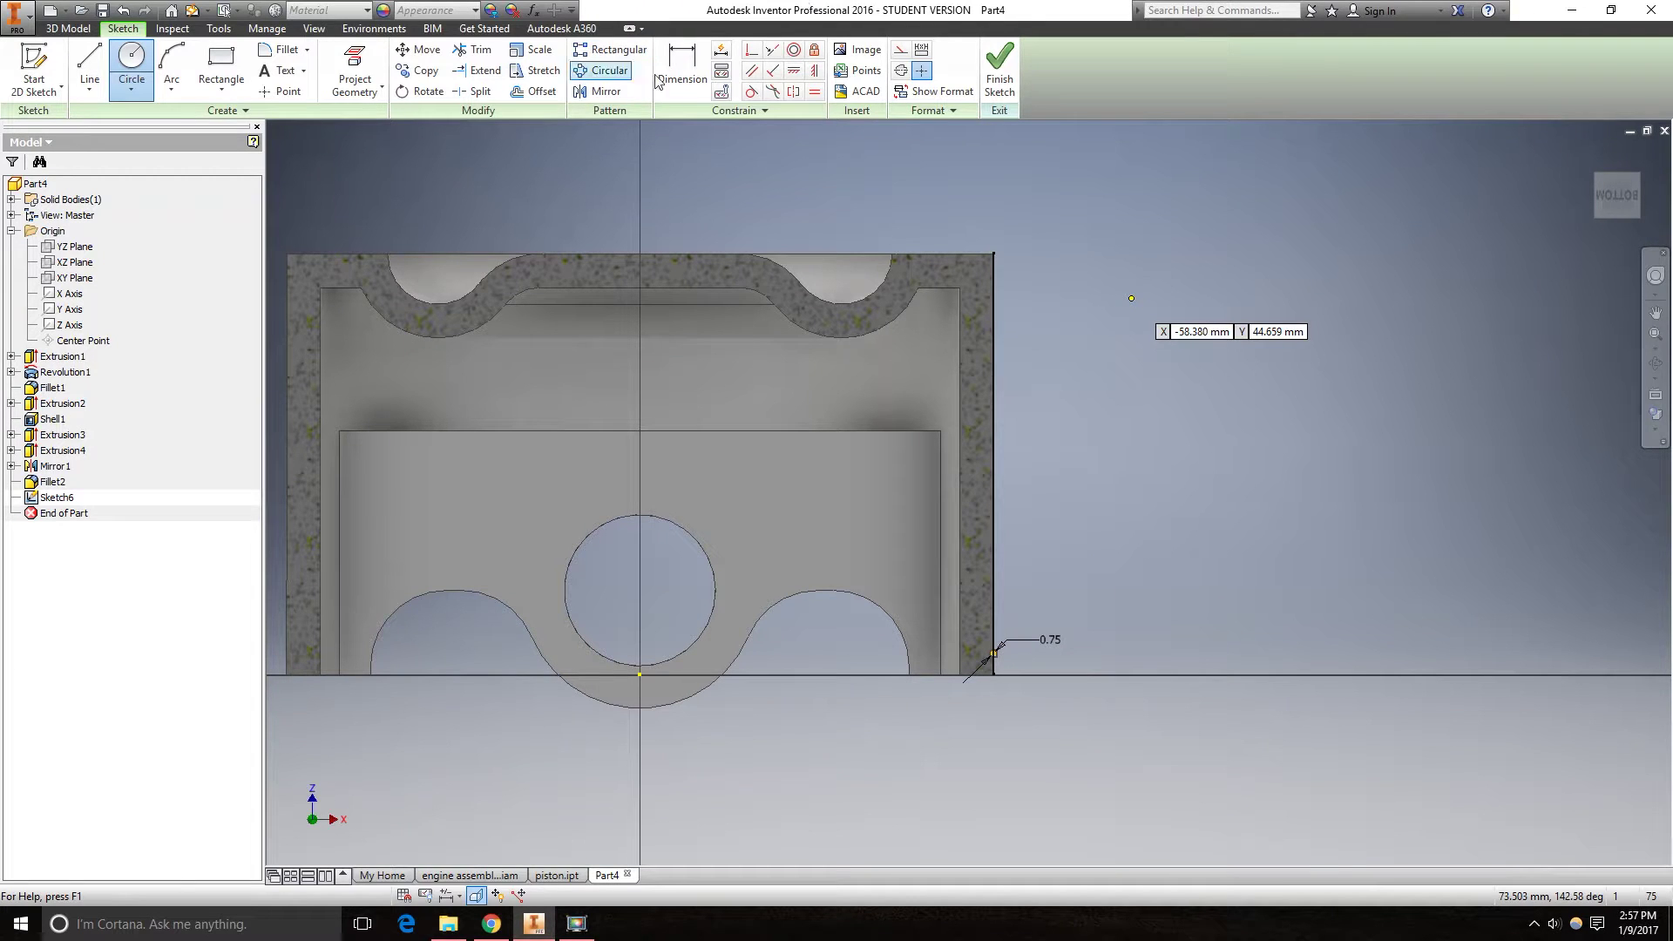
Dimension the small circle's centre 2 mm vertically above the origin point.
scroll(980, 749, "up", 5)
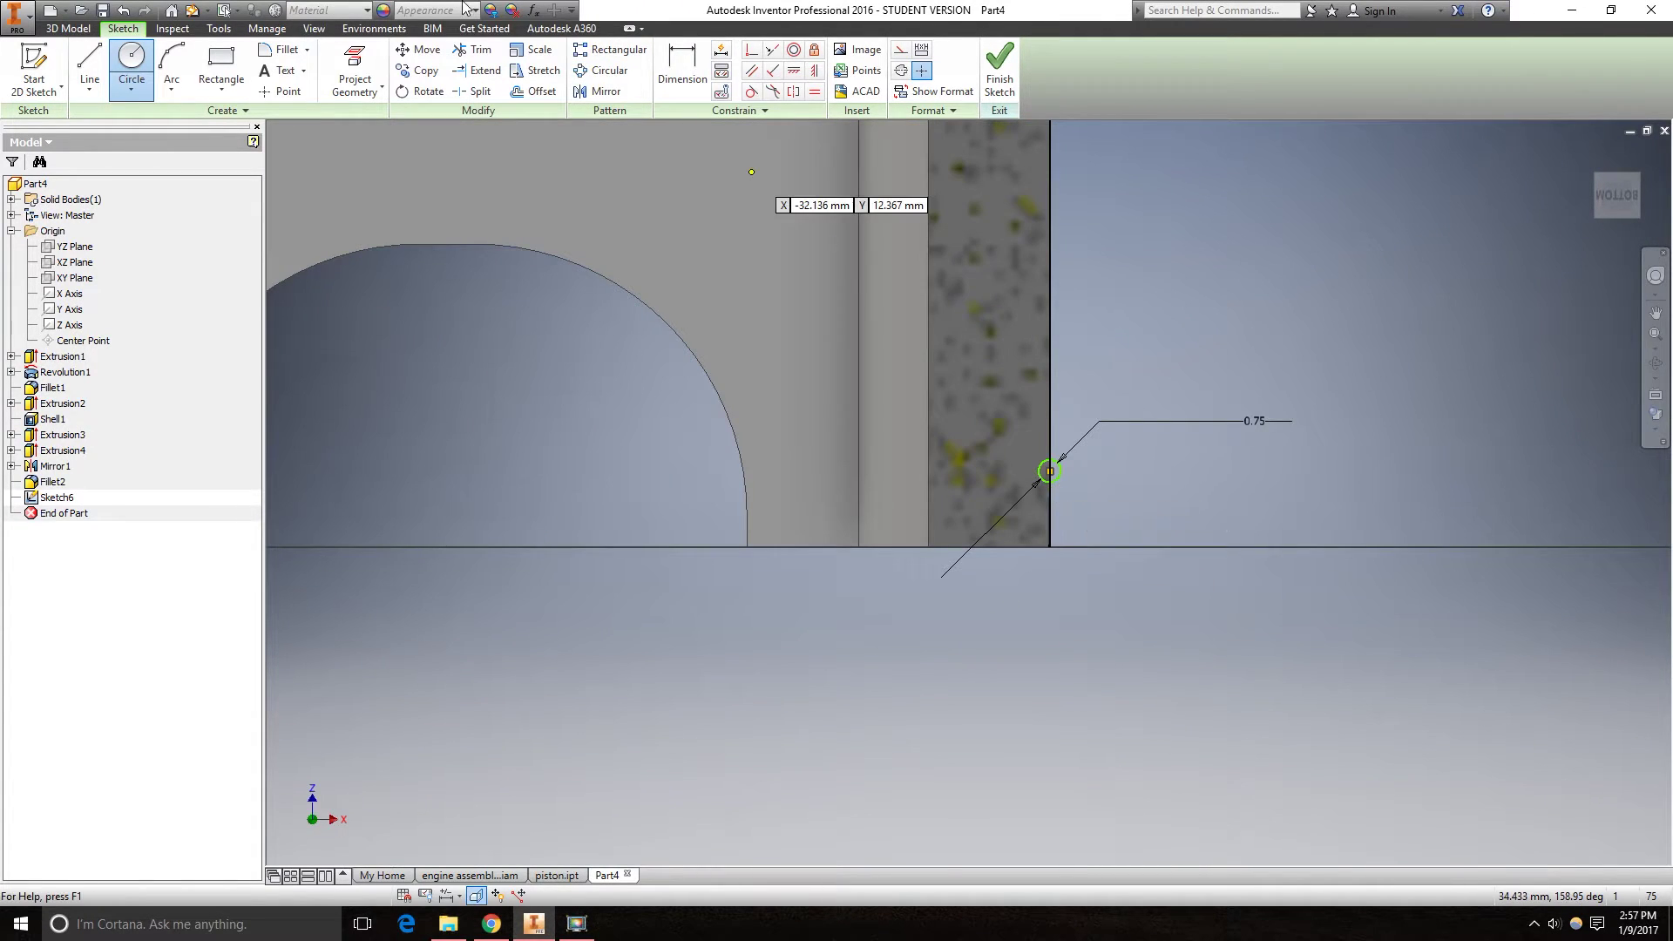
left_click(683, 79)
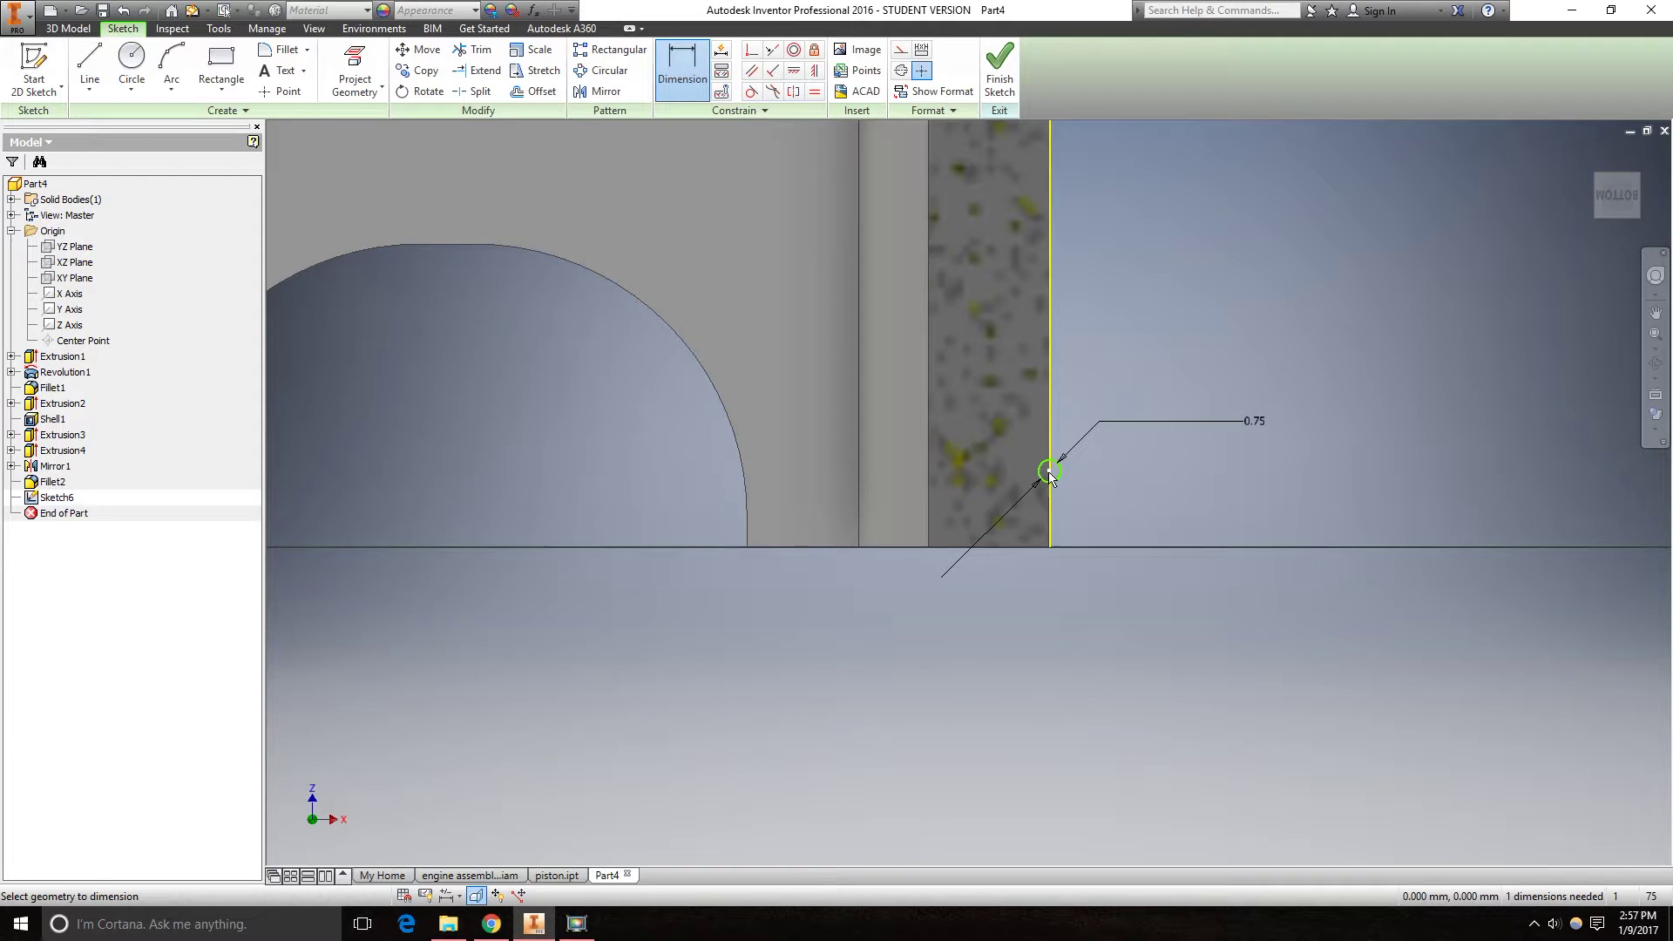
scroll(419, 473, "down", 3)
middle_click_drag(462, 473, 693, 561)
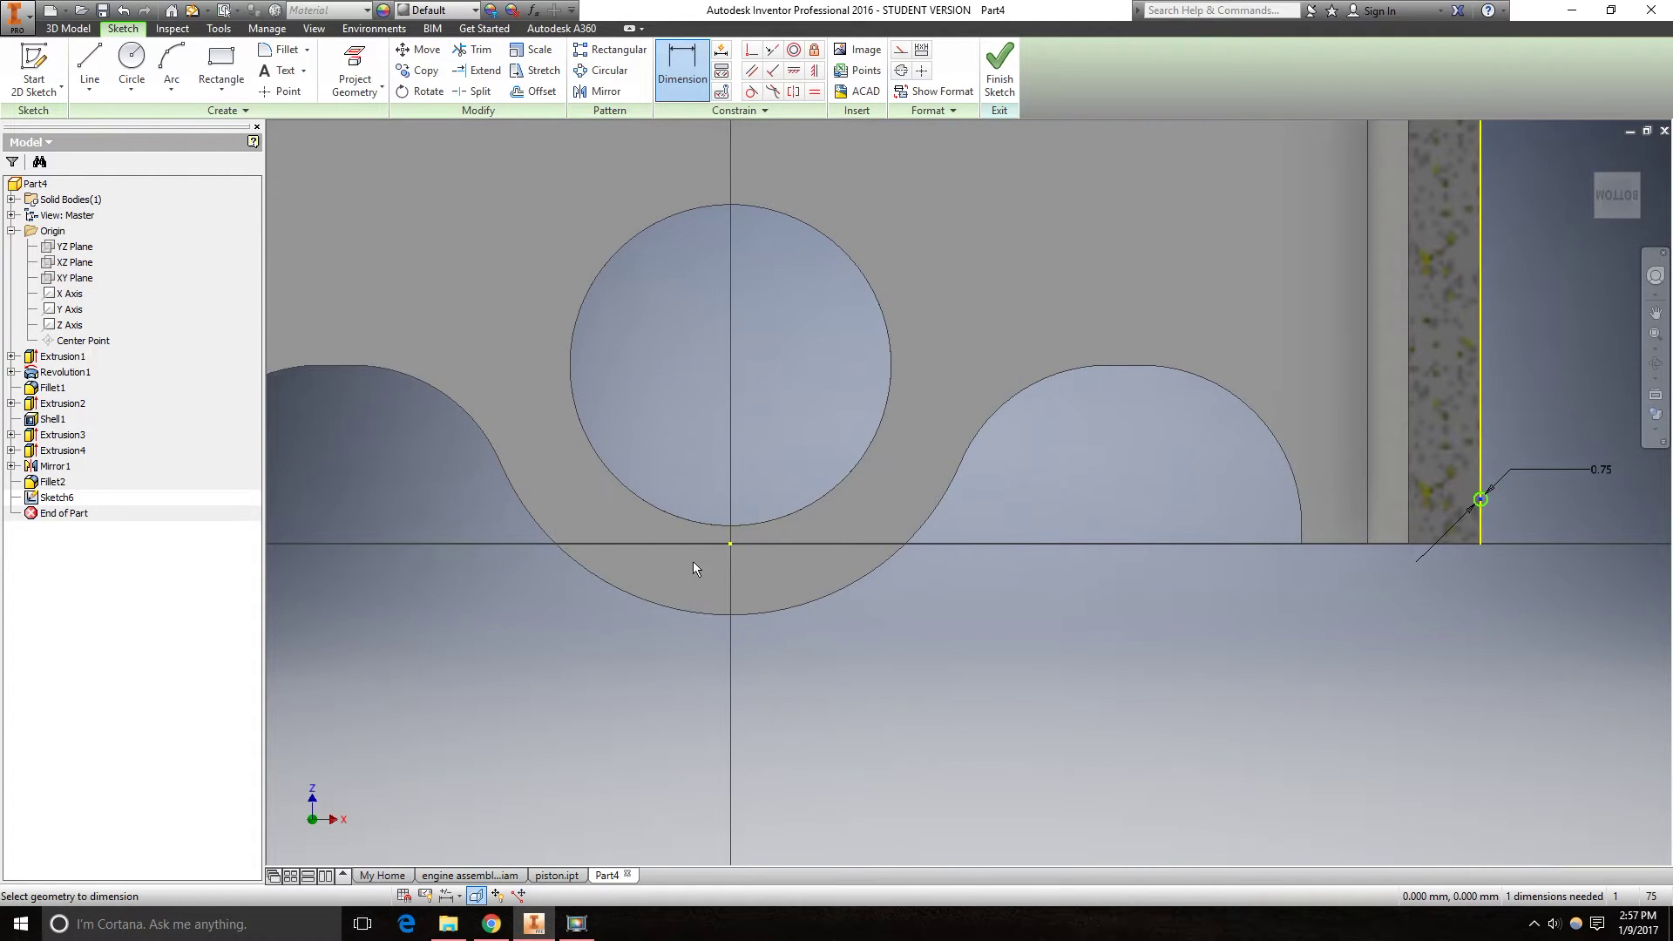
left_click(729, 543)
left_click(1481, 500)
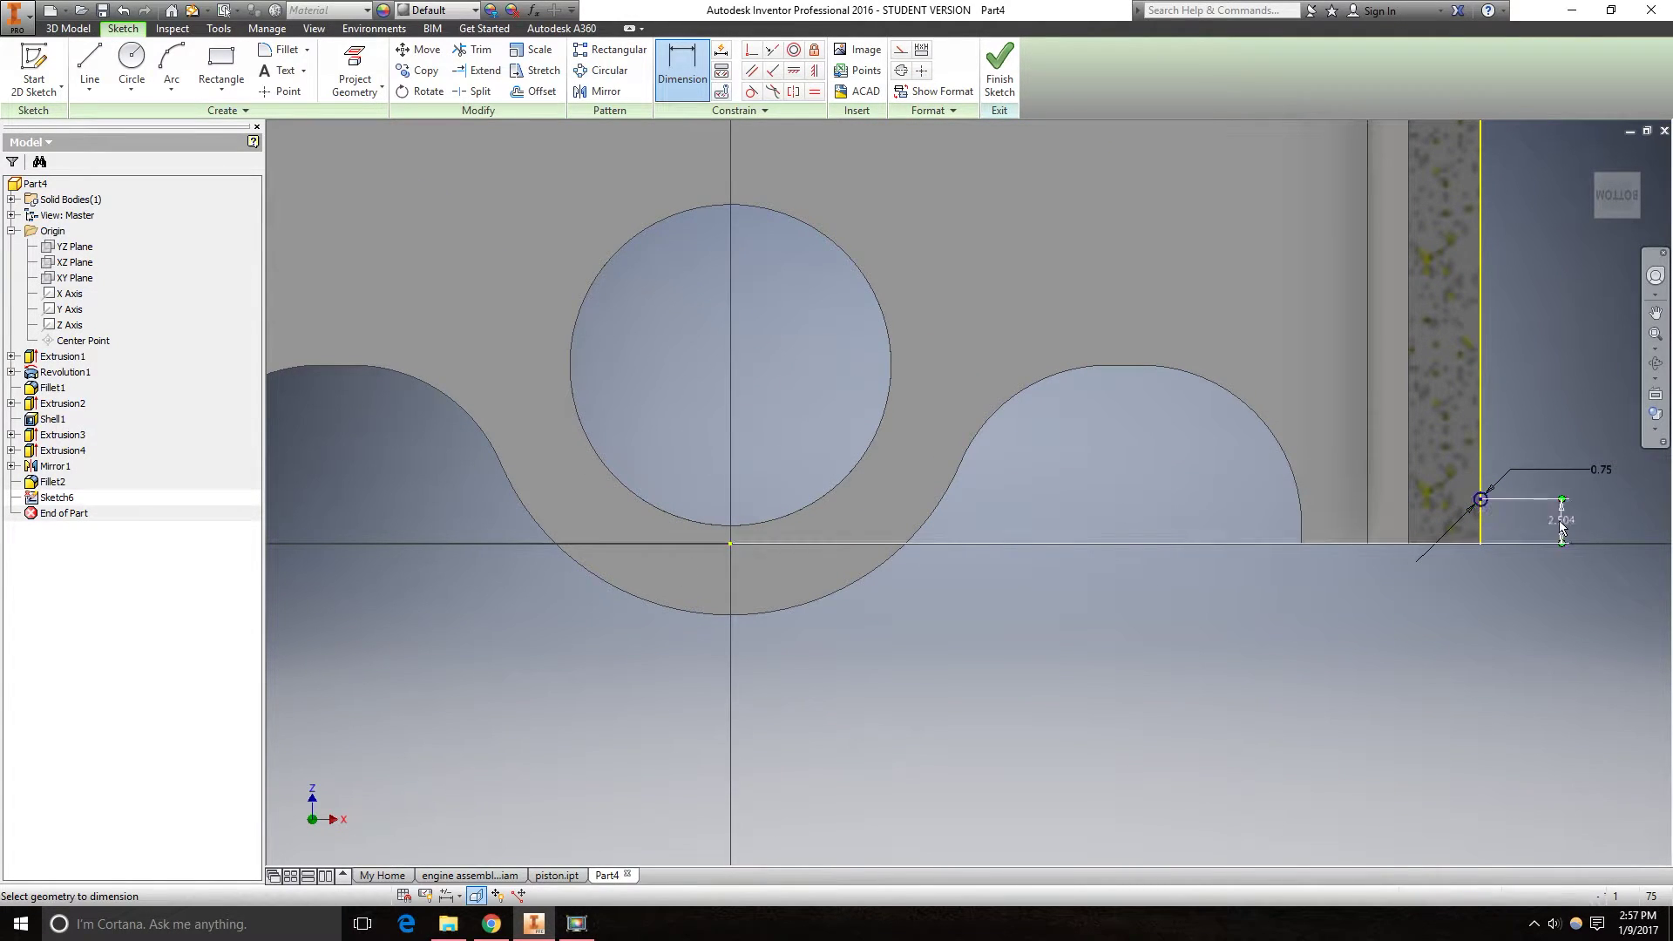
left_click(1559, 521)
type("2")
key("Return")
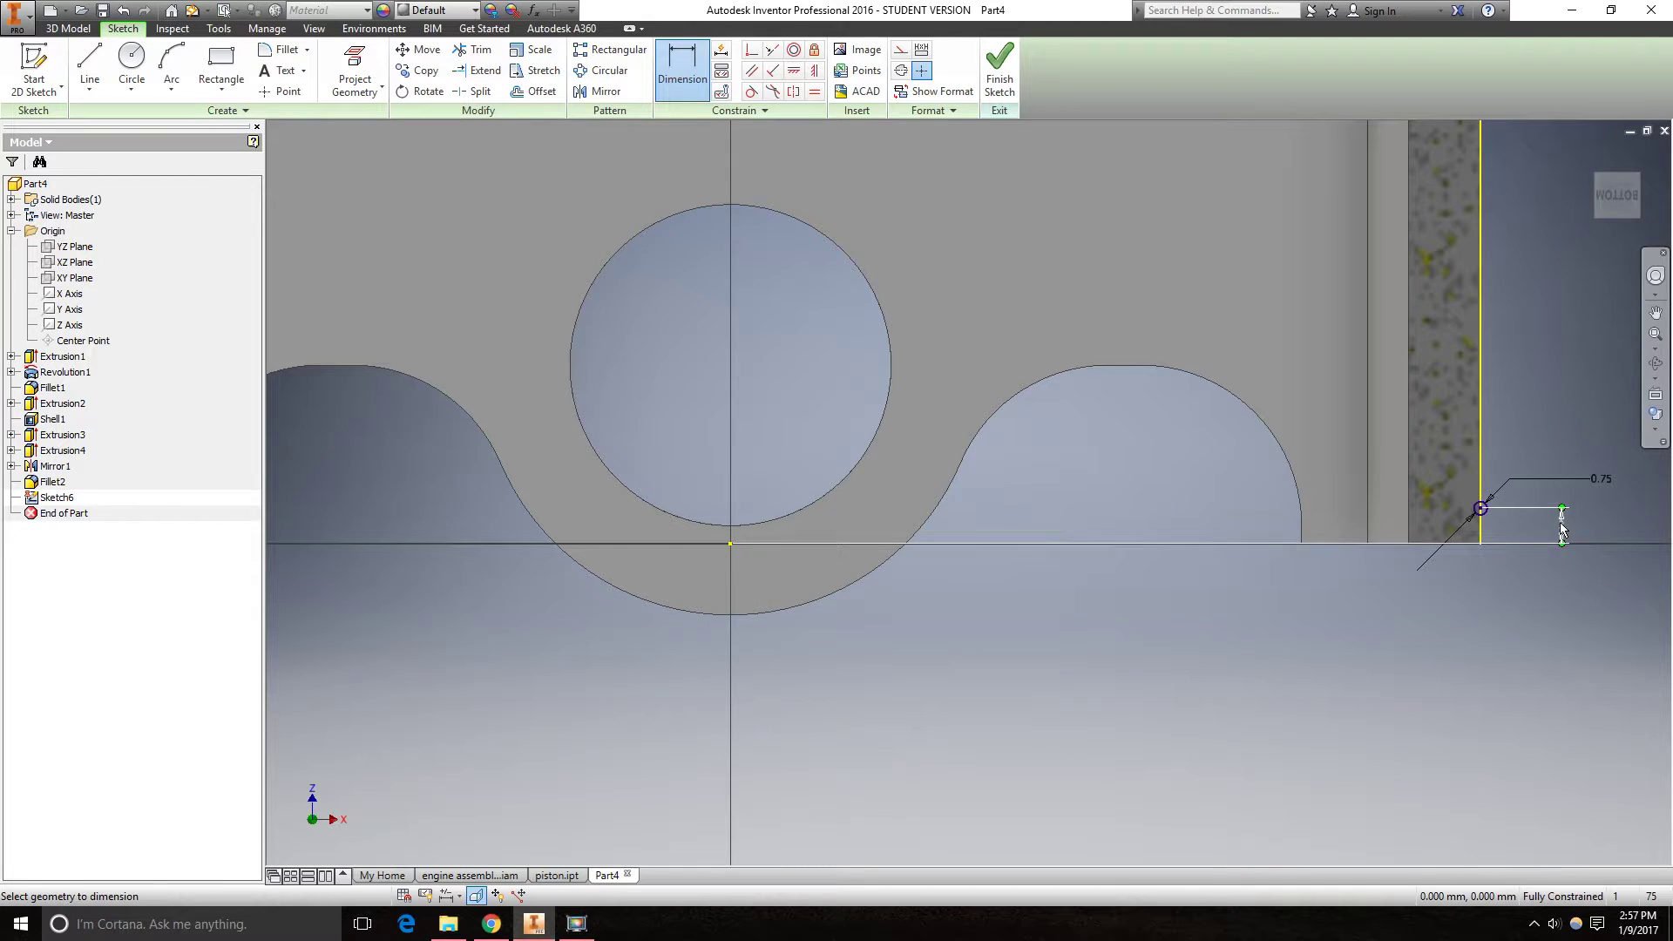
Revolve the small circle fully around the Z axis as a cut to form a groove in the skirt.
left_click(68, 28)
left_click(130, 70)
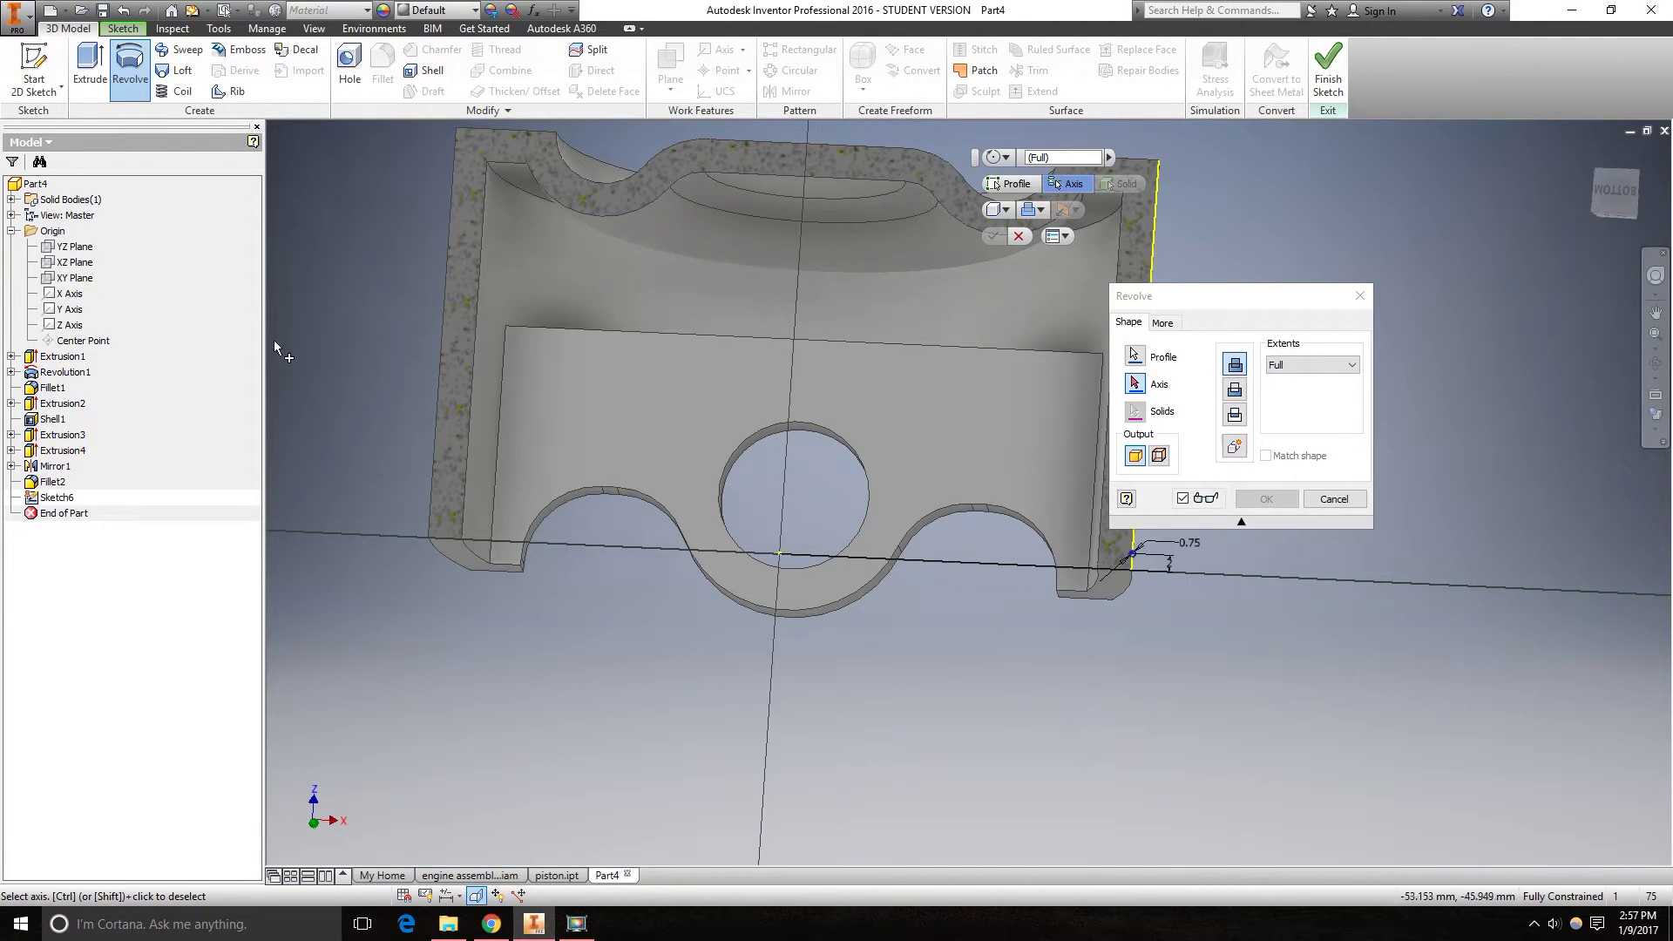
left_click(70, 325)
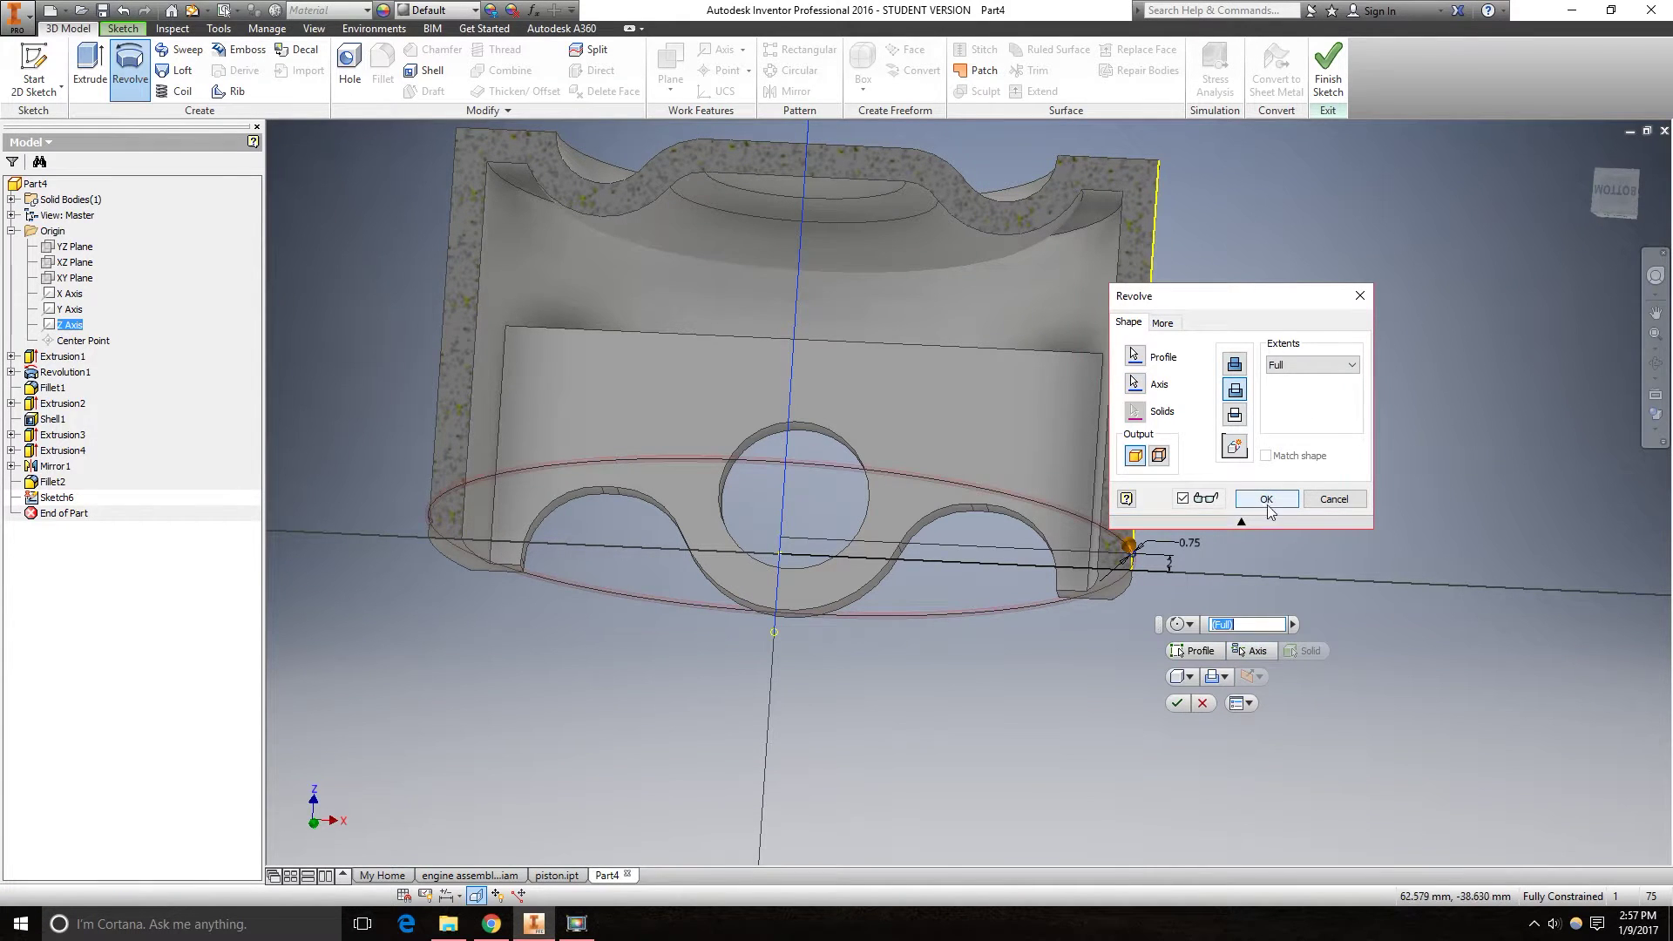
left_click(1266, 499)
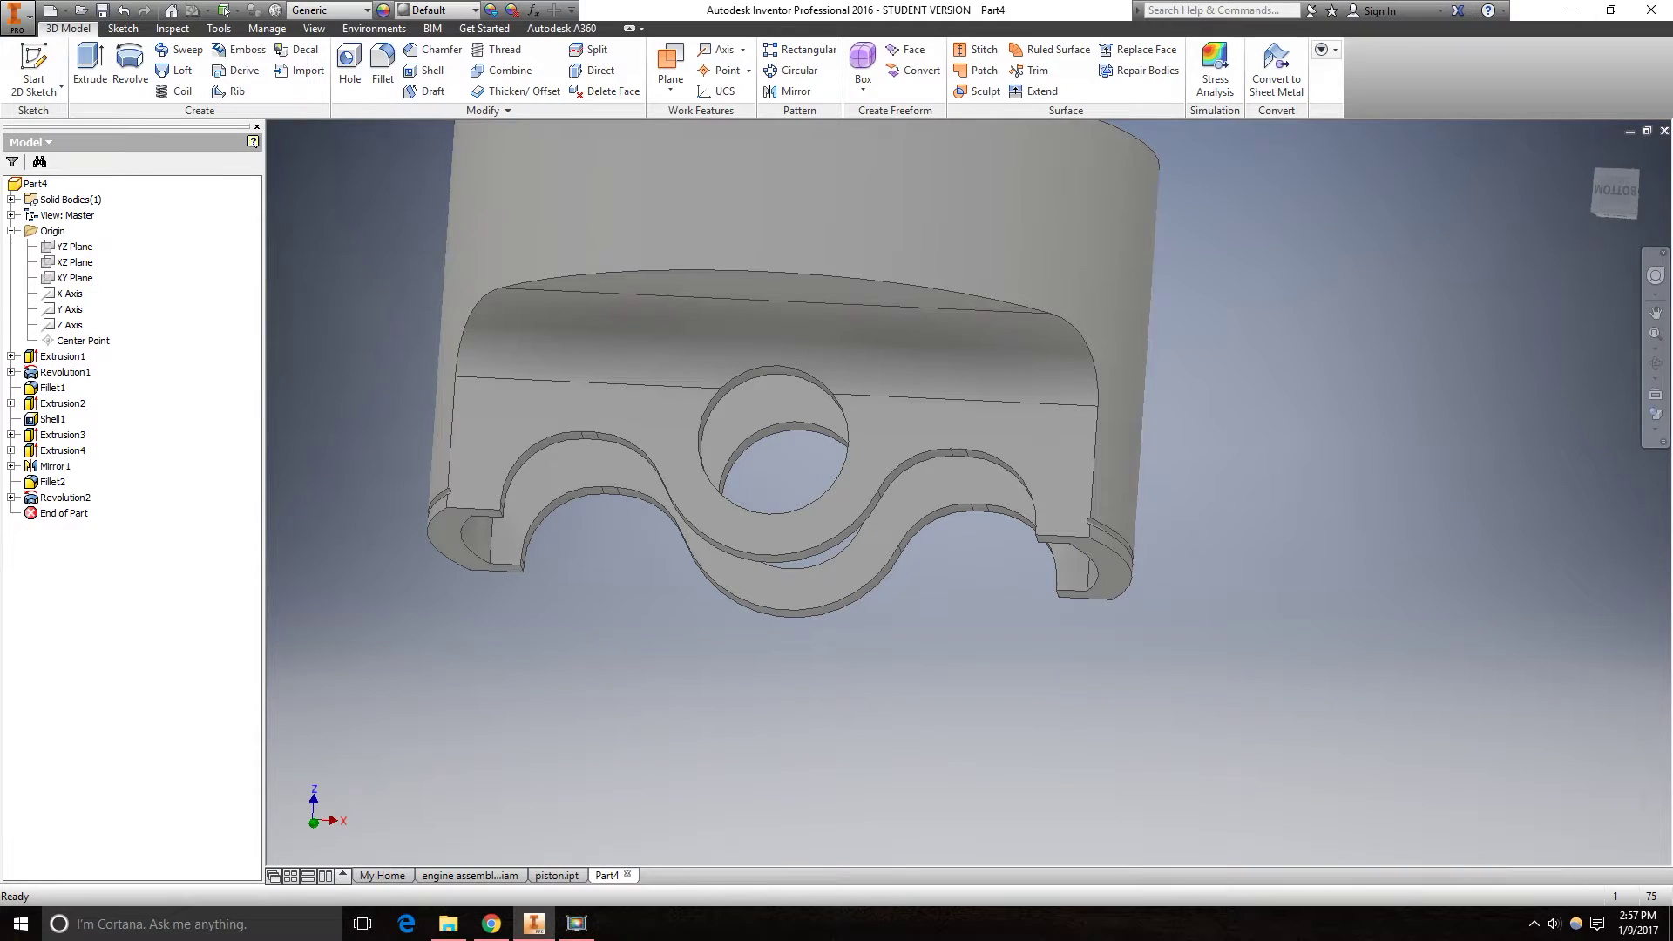
Pattern the revolved groove rectangularly along the Z axis with 20 occurrences at 1.5 mm spacing.
left_click(65, 498)
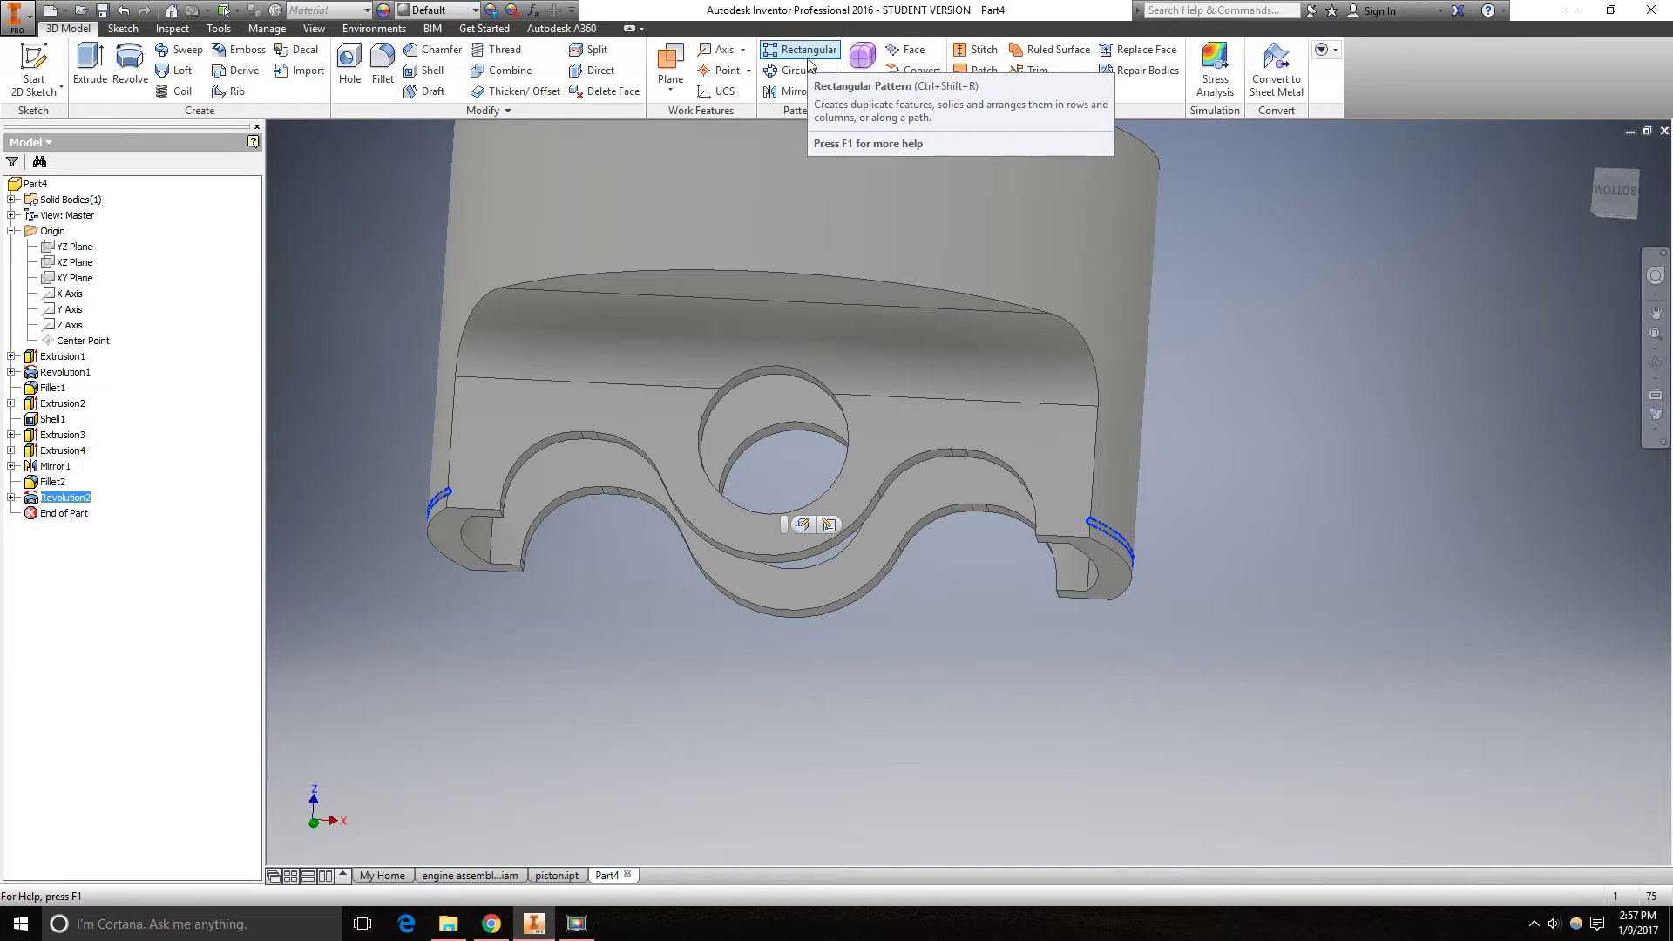
left_click(806, 54)
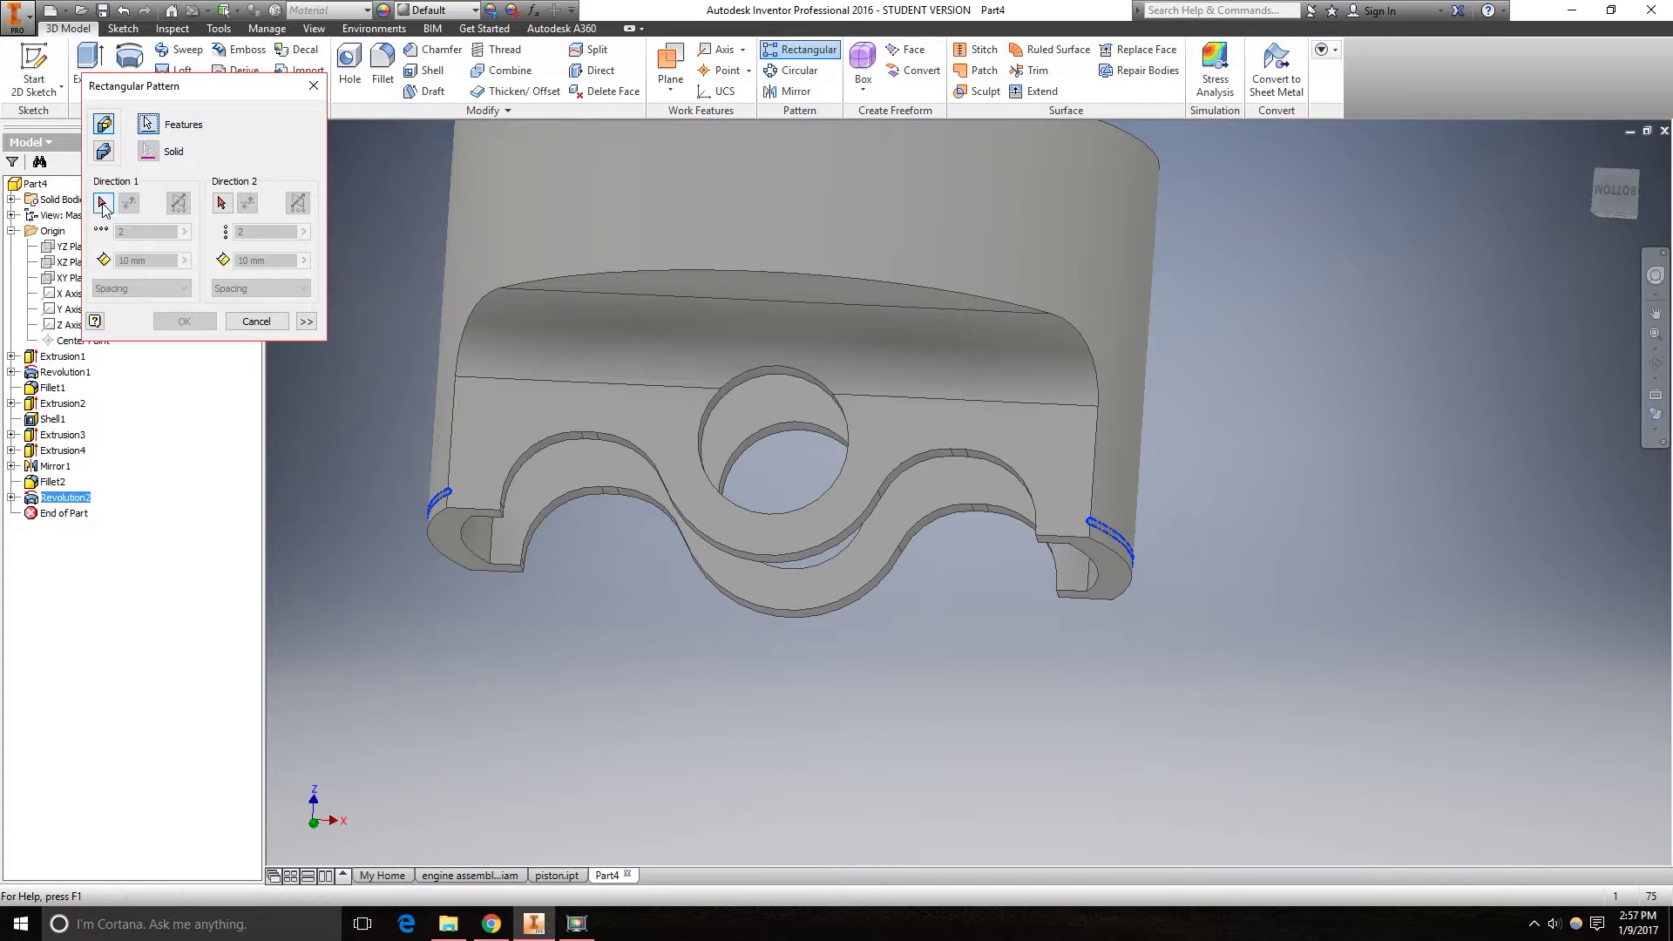
left_click(102, 205)
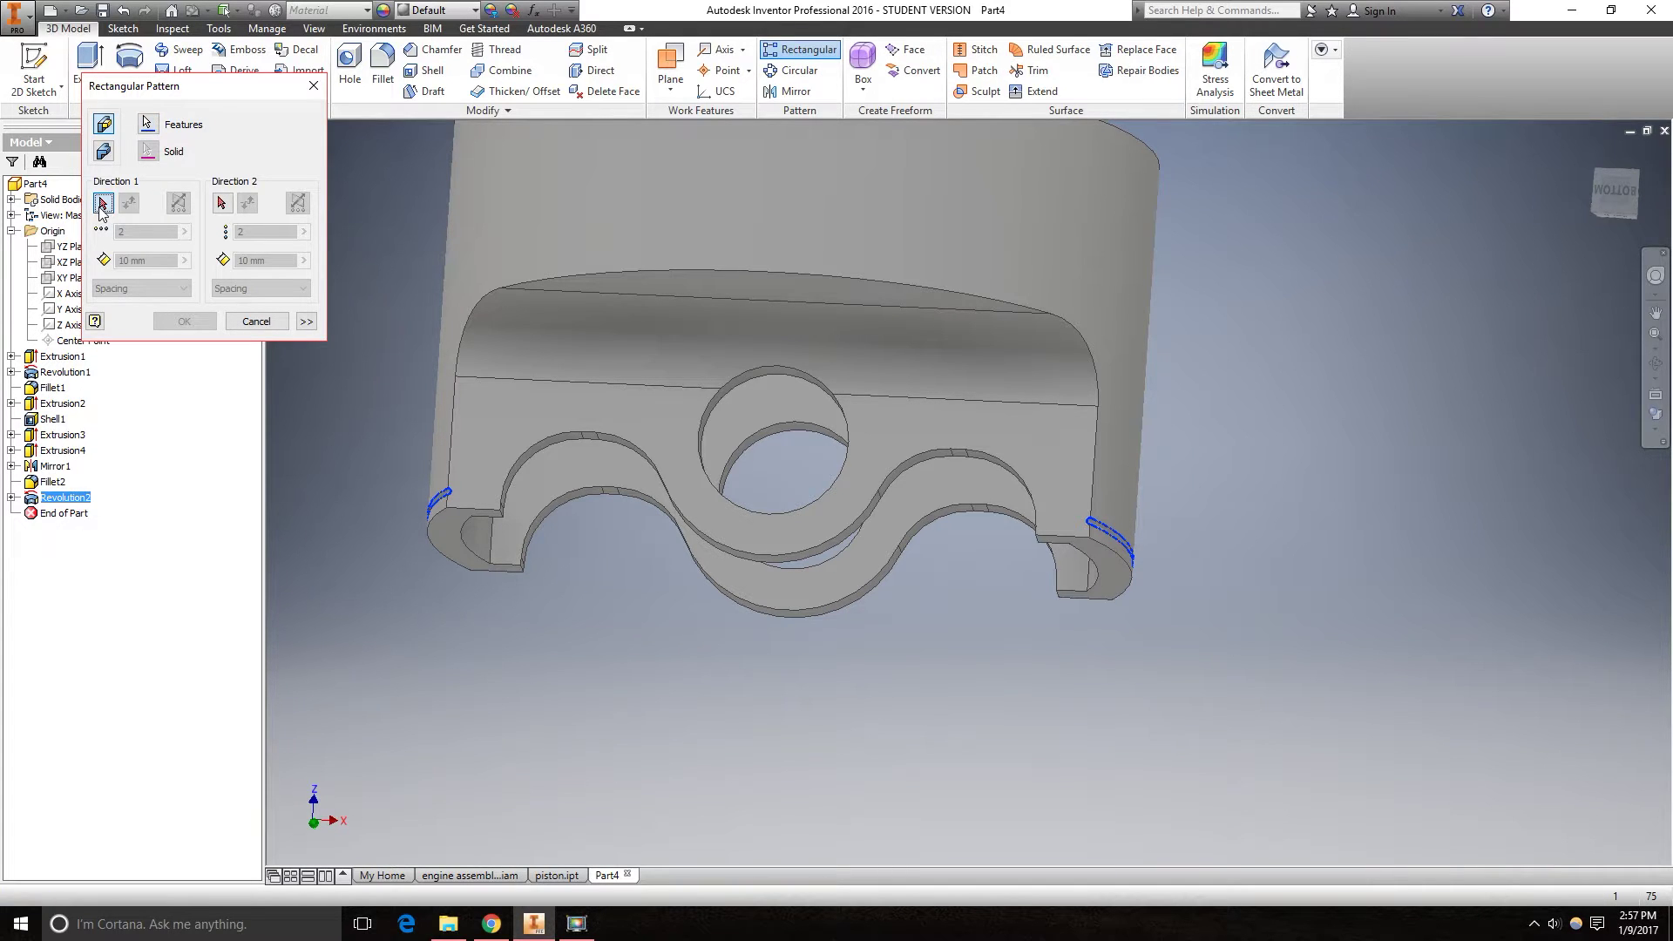
left_click(61, 324)
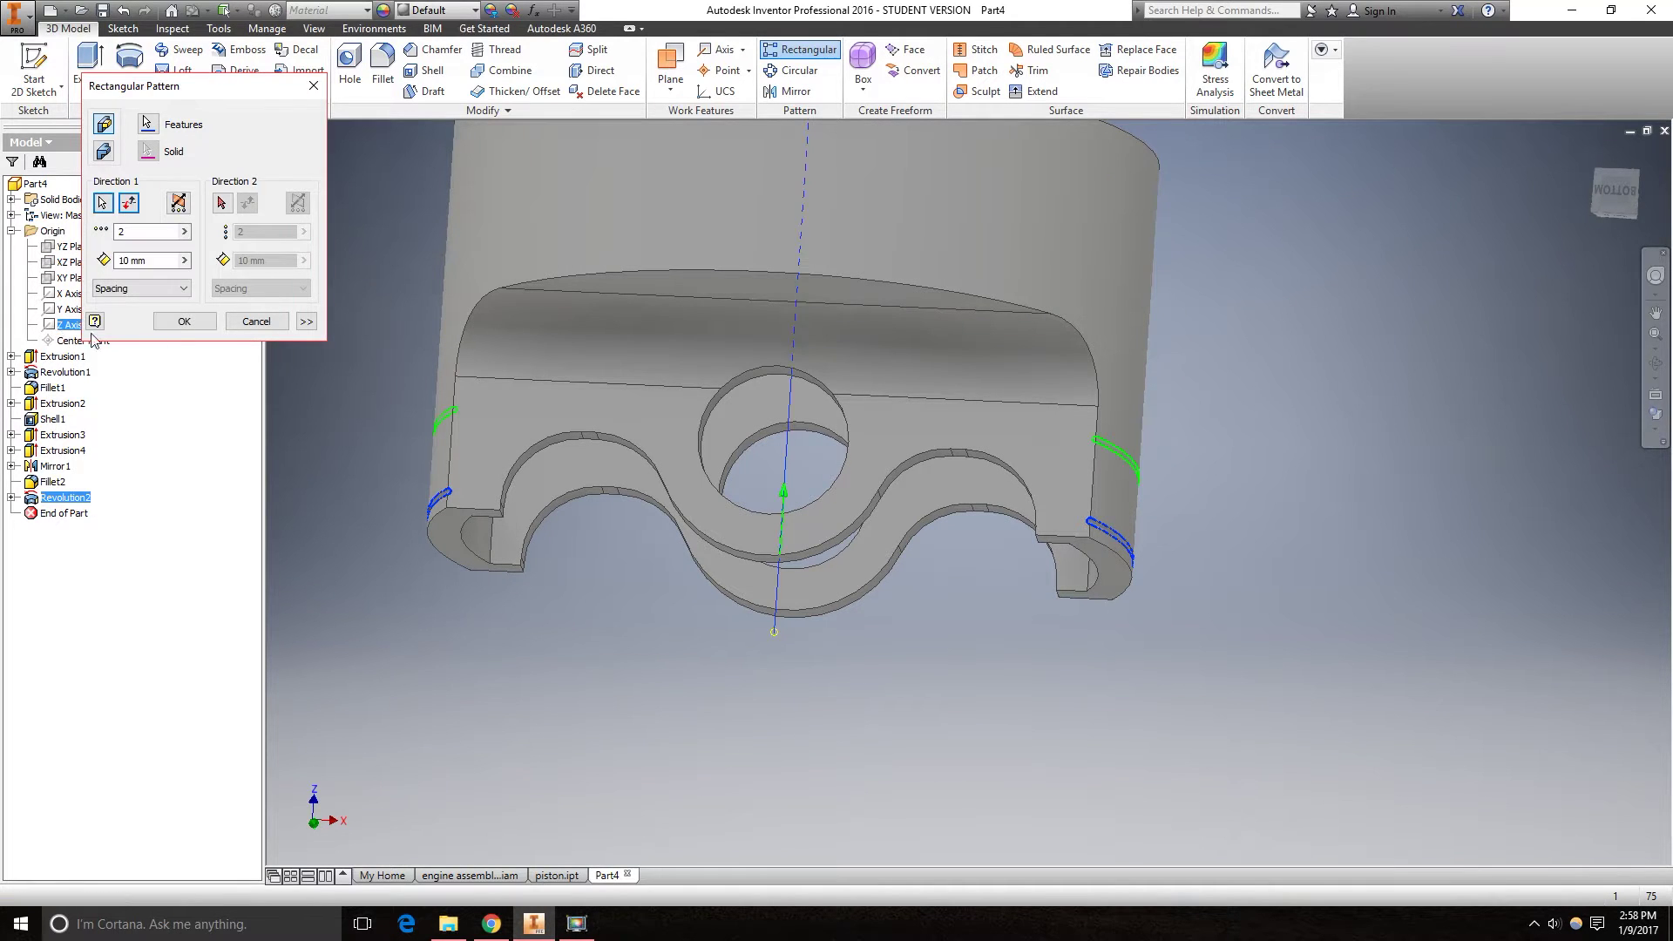
left_click(148, 261)
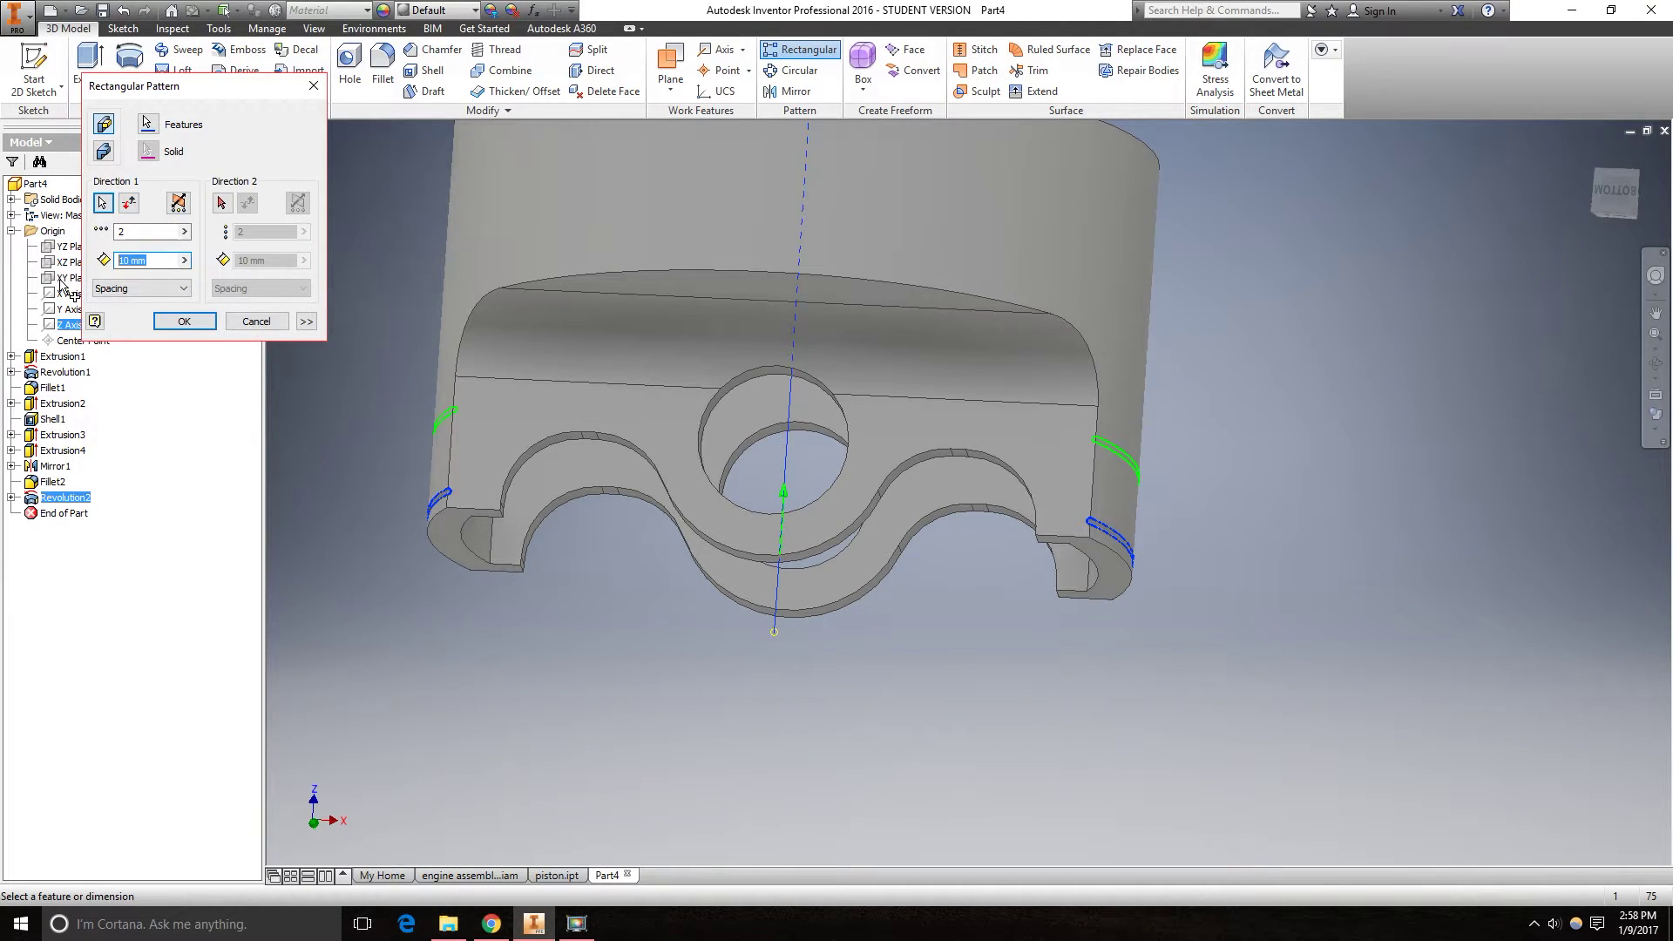
type("1.5")
key("shift+Tab")
type("20")
key("Return")
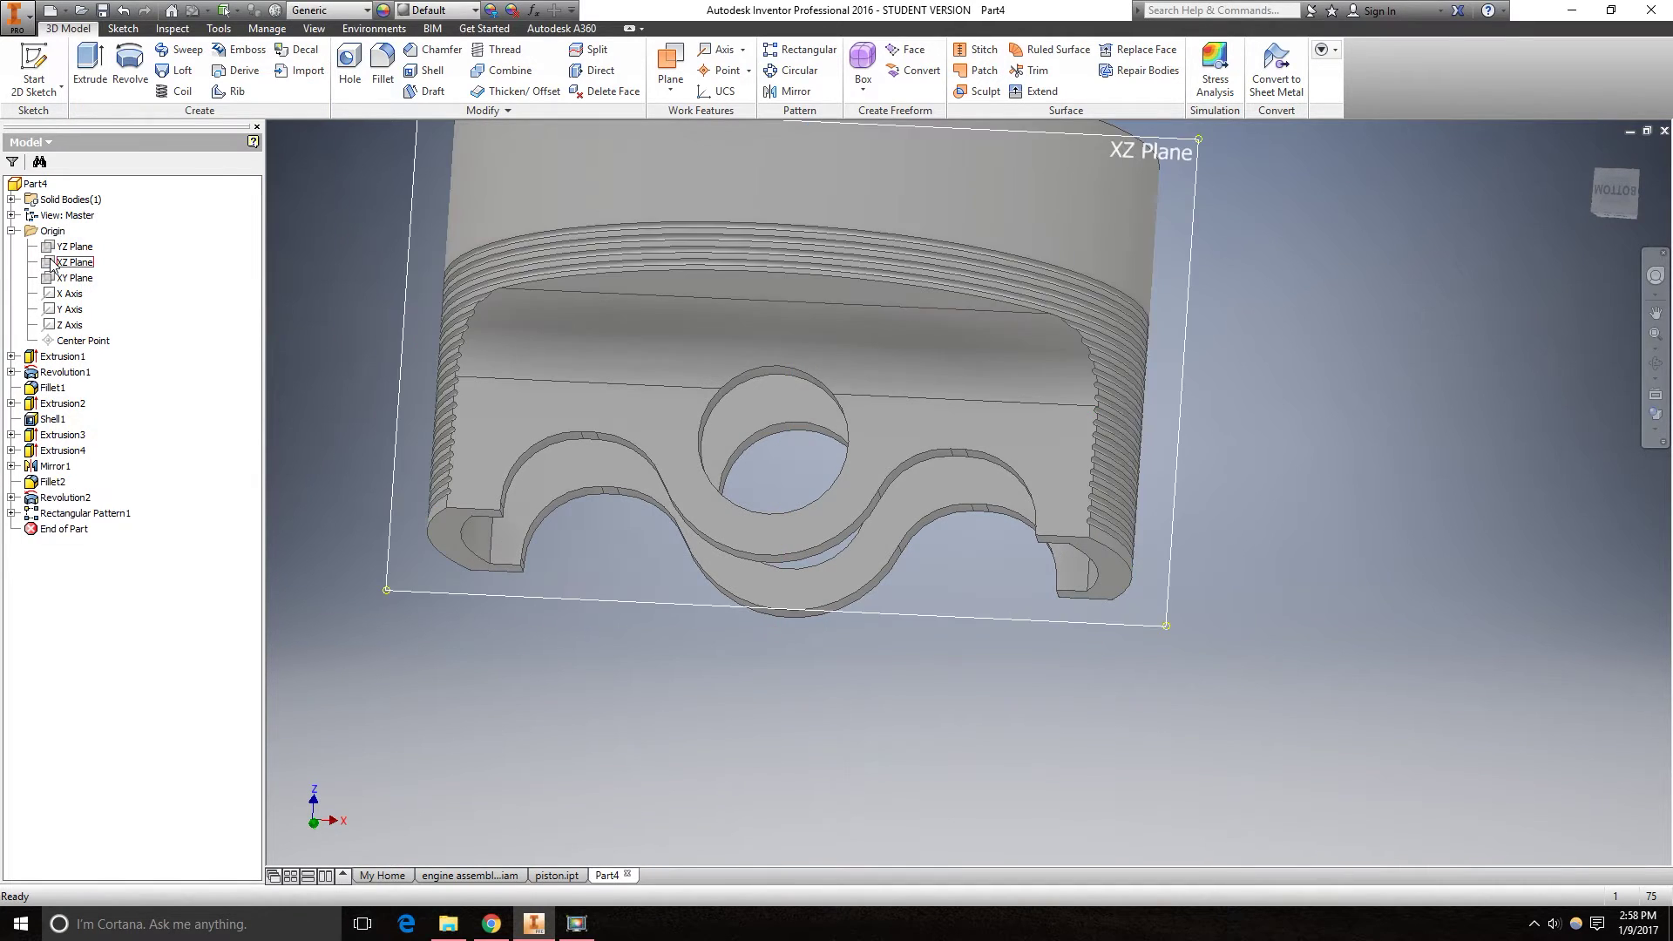
Edit the groove pattern and set its number of occurrences to 15.
scroll(1333, 493, "up", 3)
middle_click_drag(1299, 381, 1276, 419, "shift")
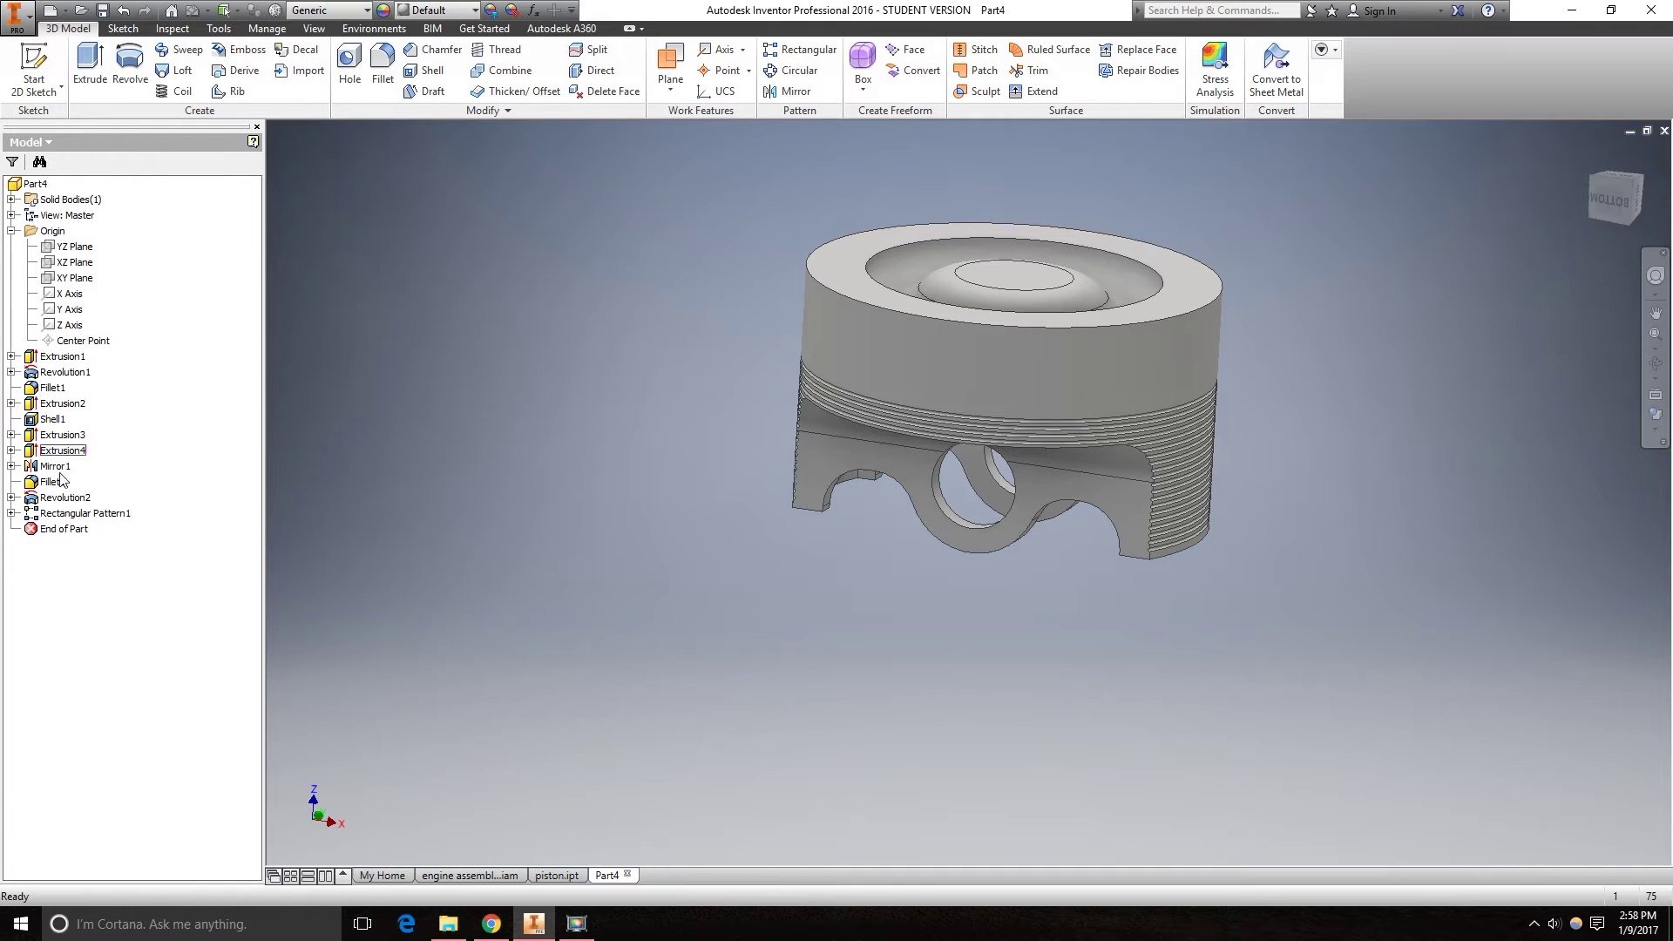
double_click(45, 515)
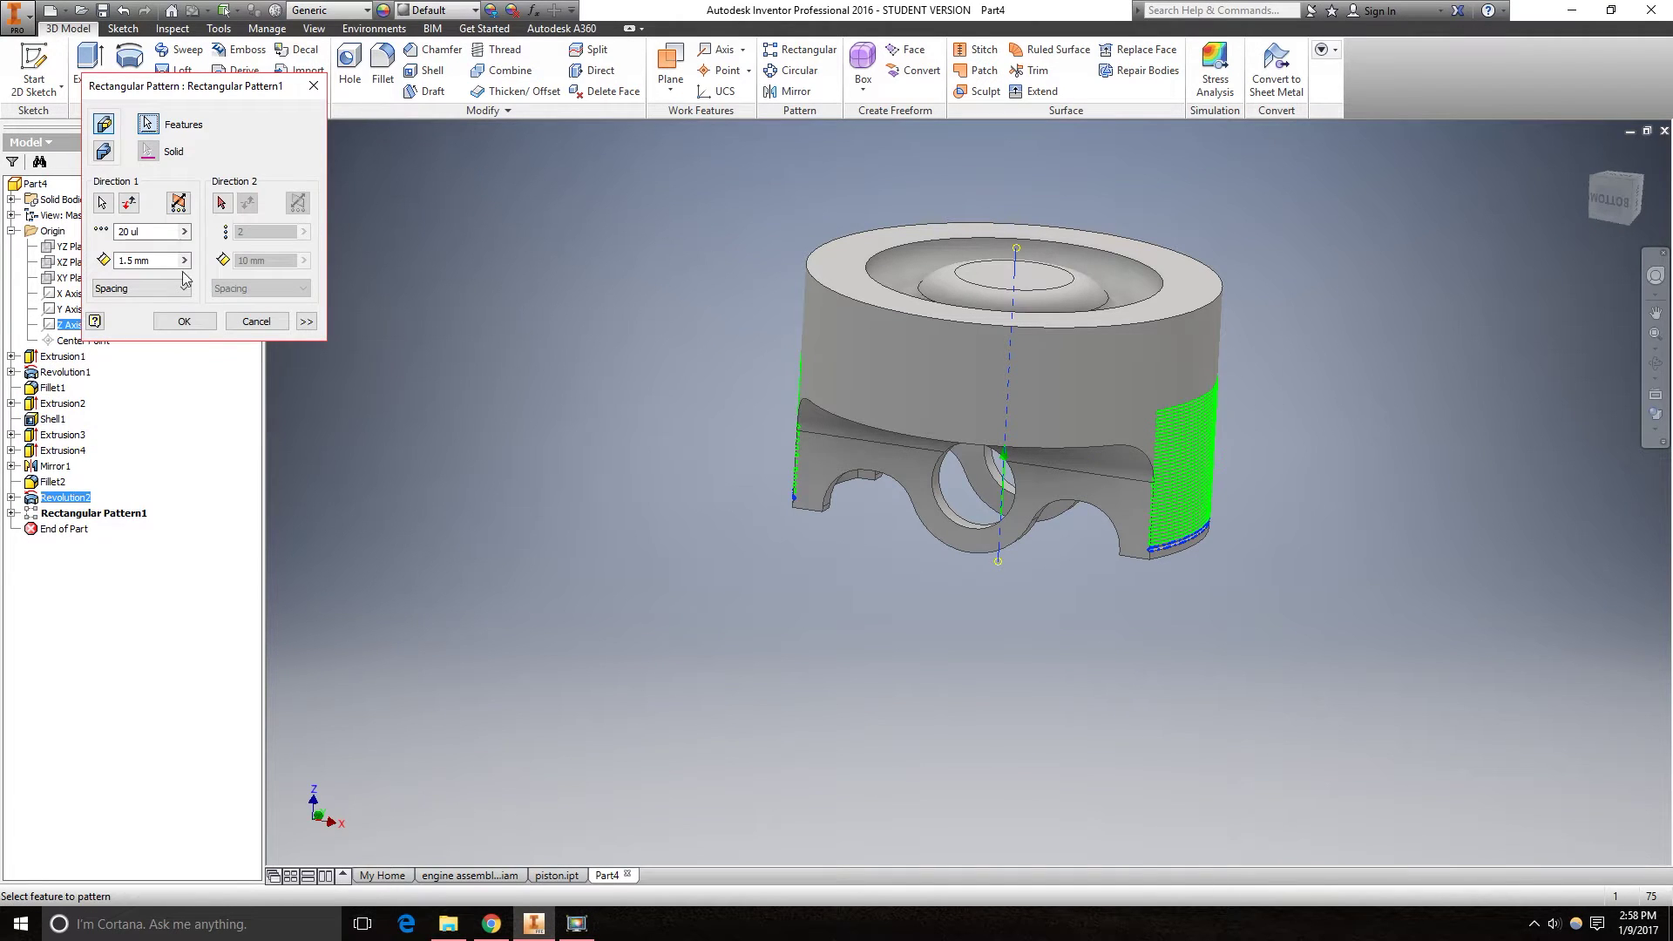
left_click(151, 234)
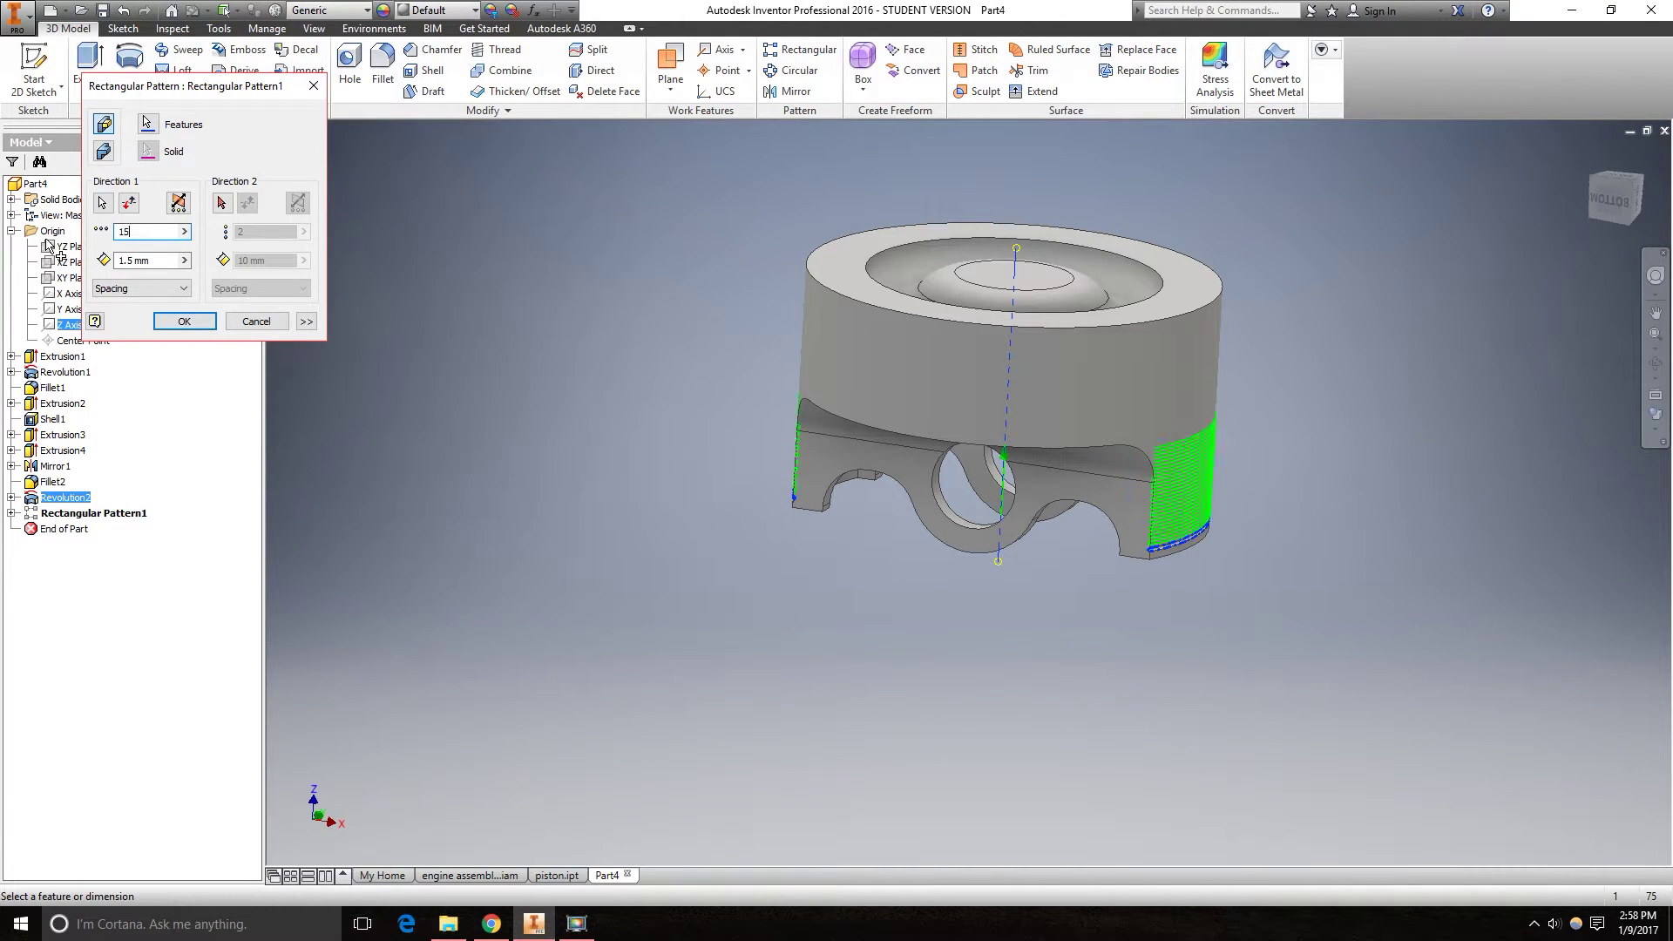
key("Return")
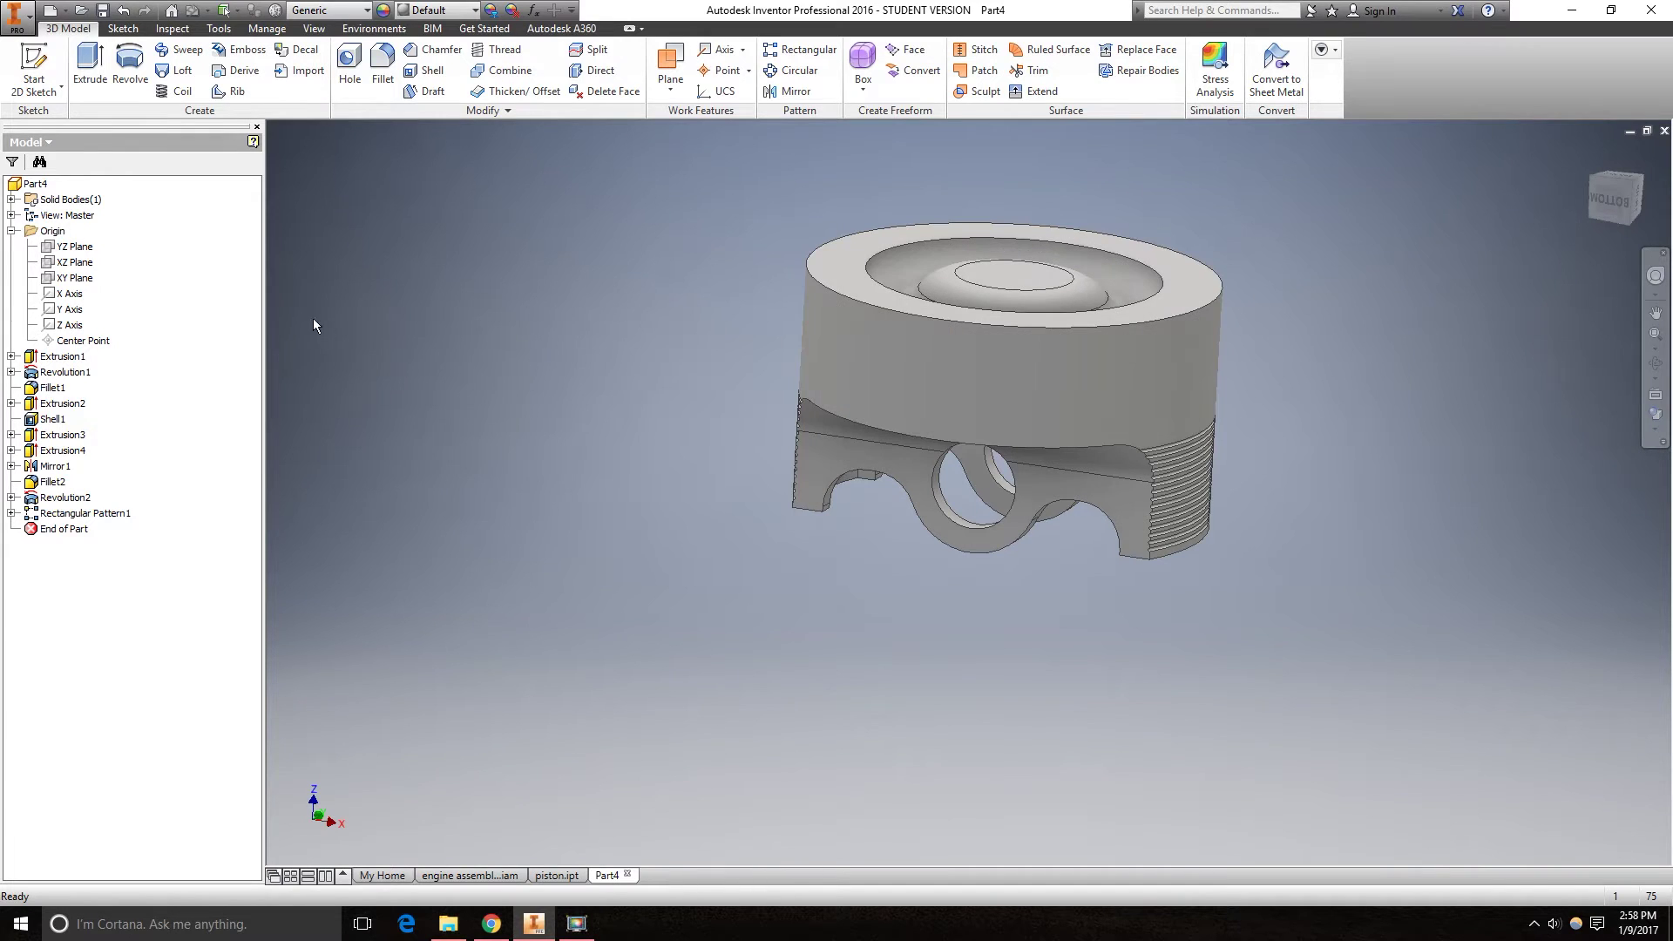
Start a sliced sketch on the XZ plane and draw a rectangle 3 mm wide and about 1.2 mm high inward from the outer wall edge above the grooves.
left_click(62, 267)
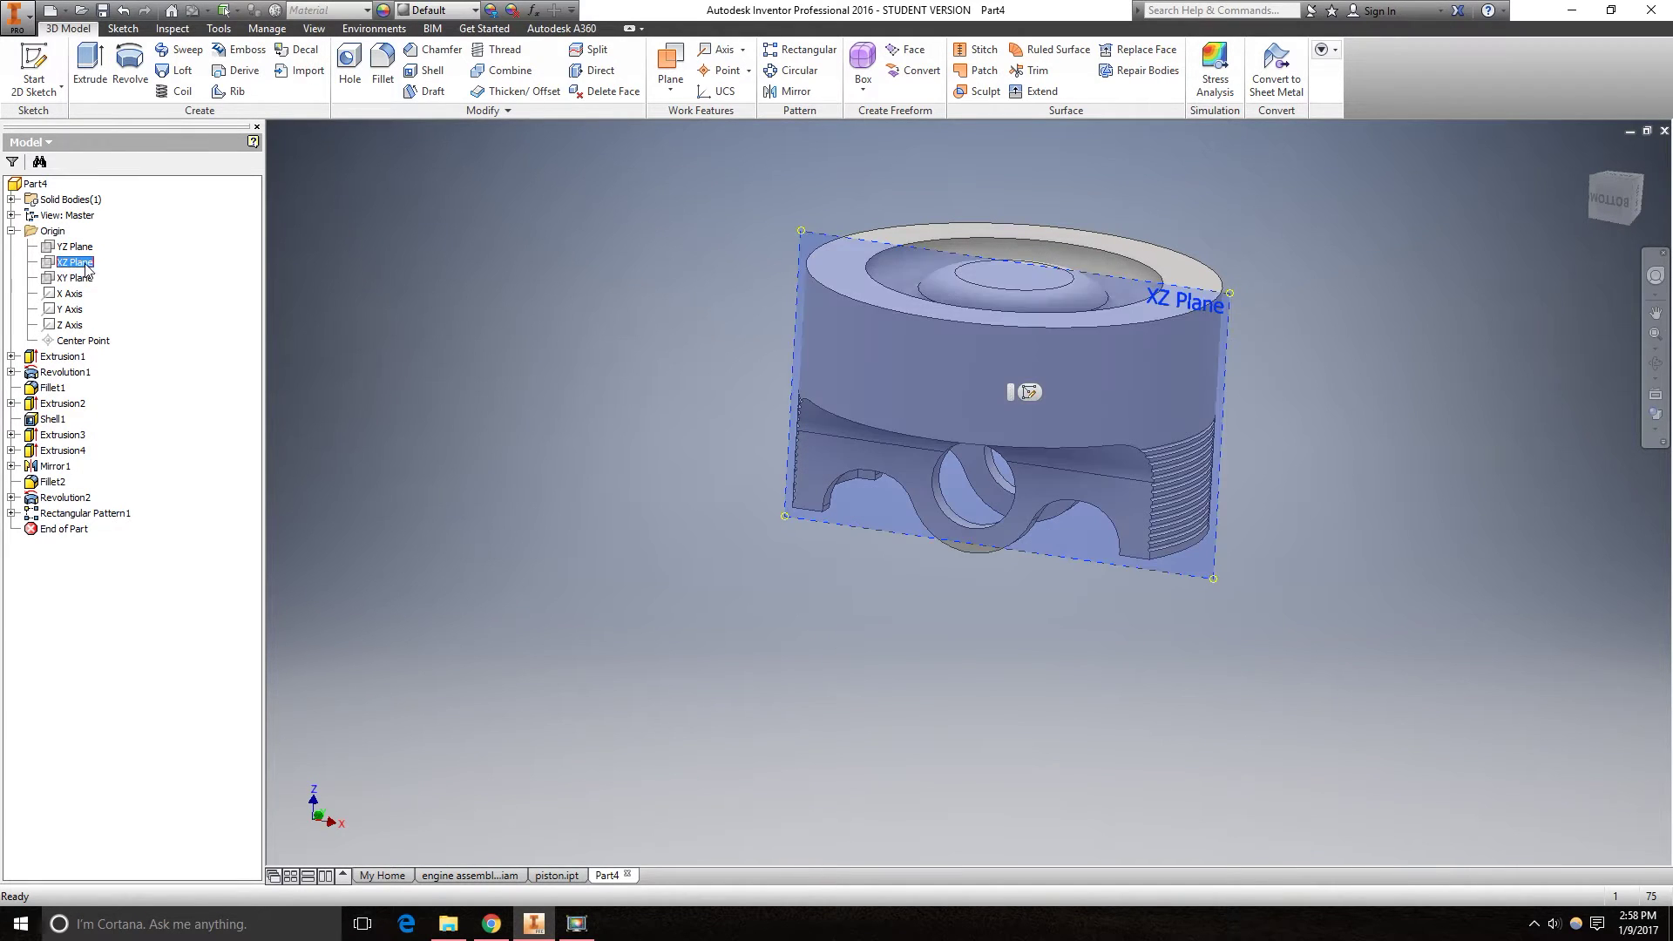
left_click(1030, 393)
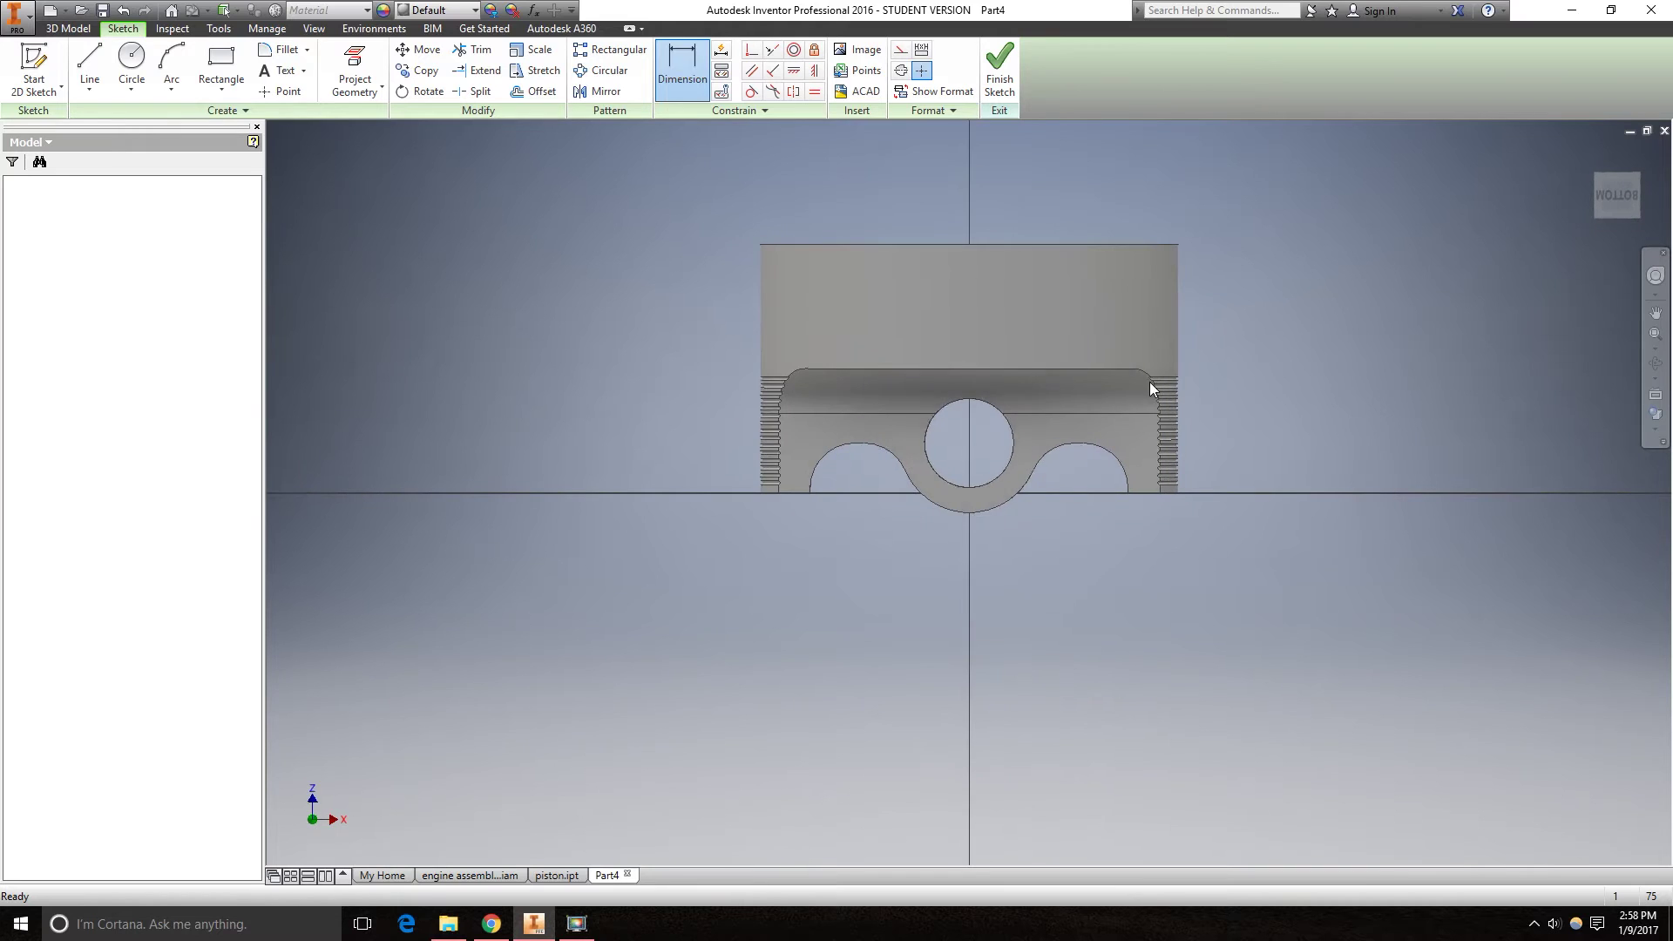
left_click(221, 69)
scroll(1263, 366, "down", 3)
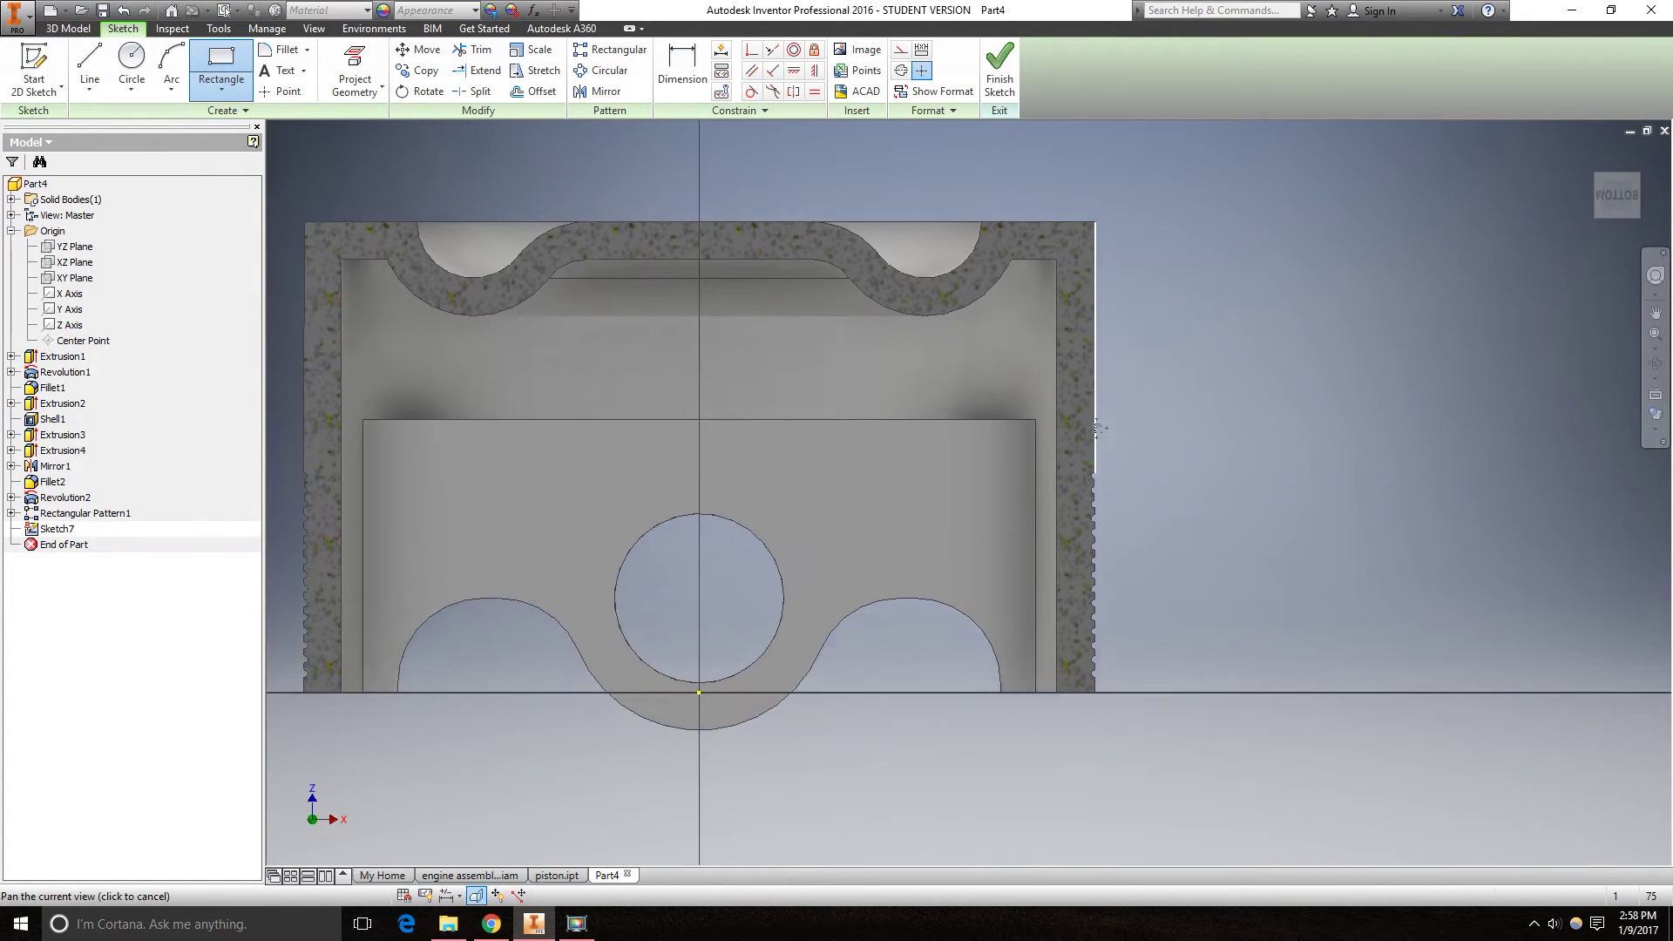
left_click(1098, 395)
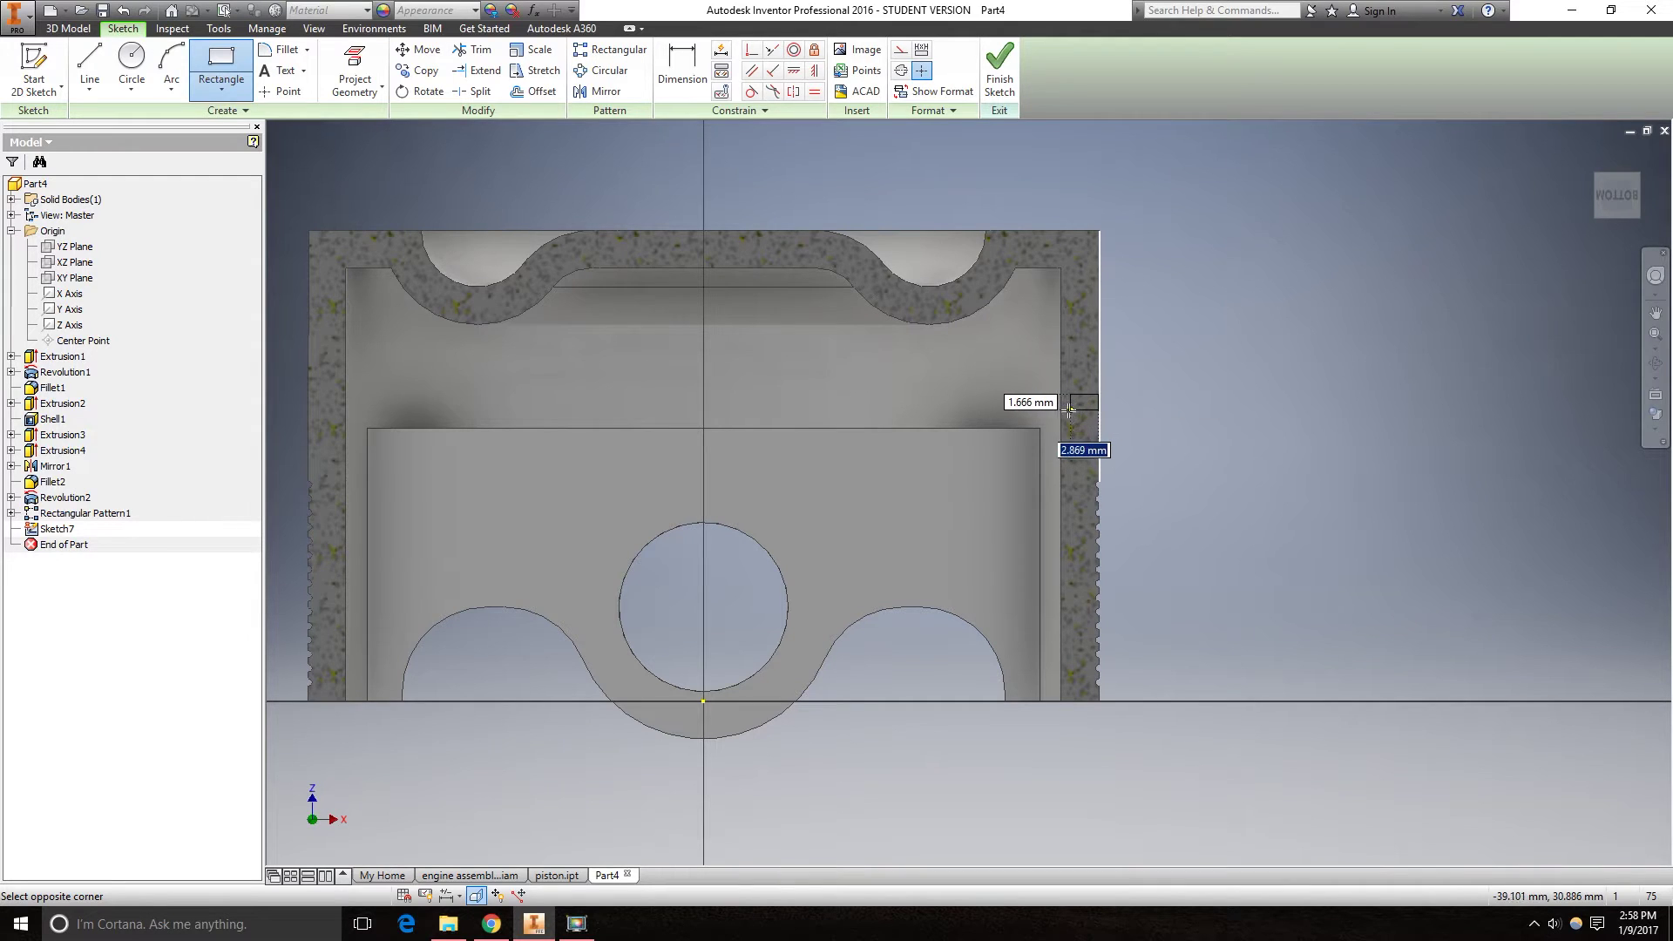
type("3")
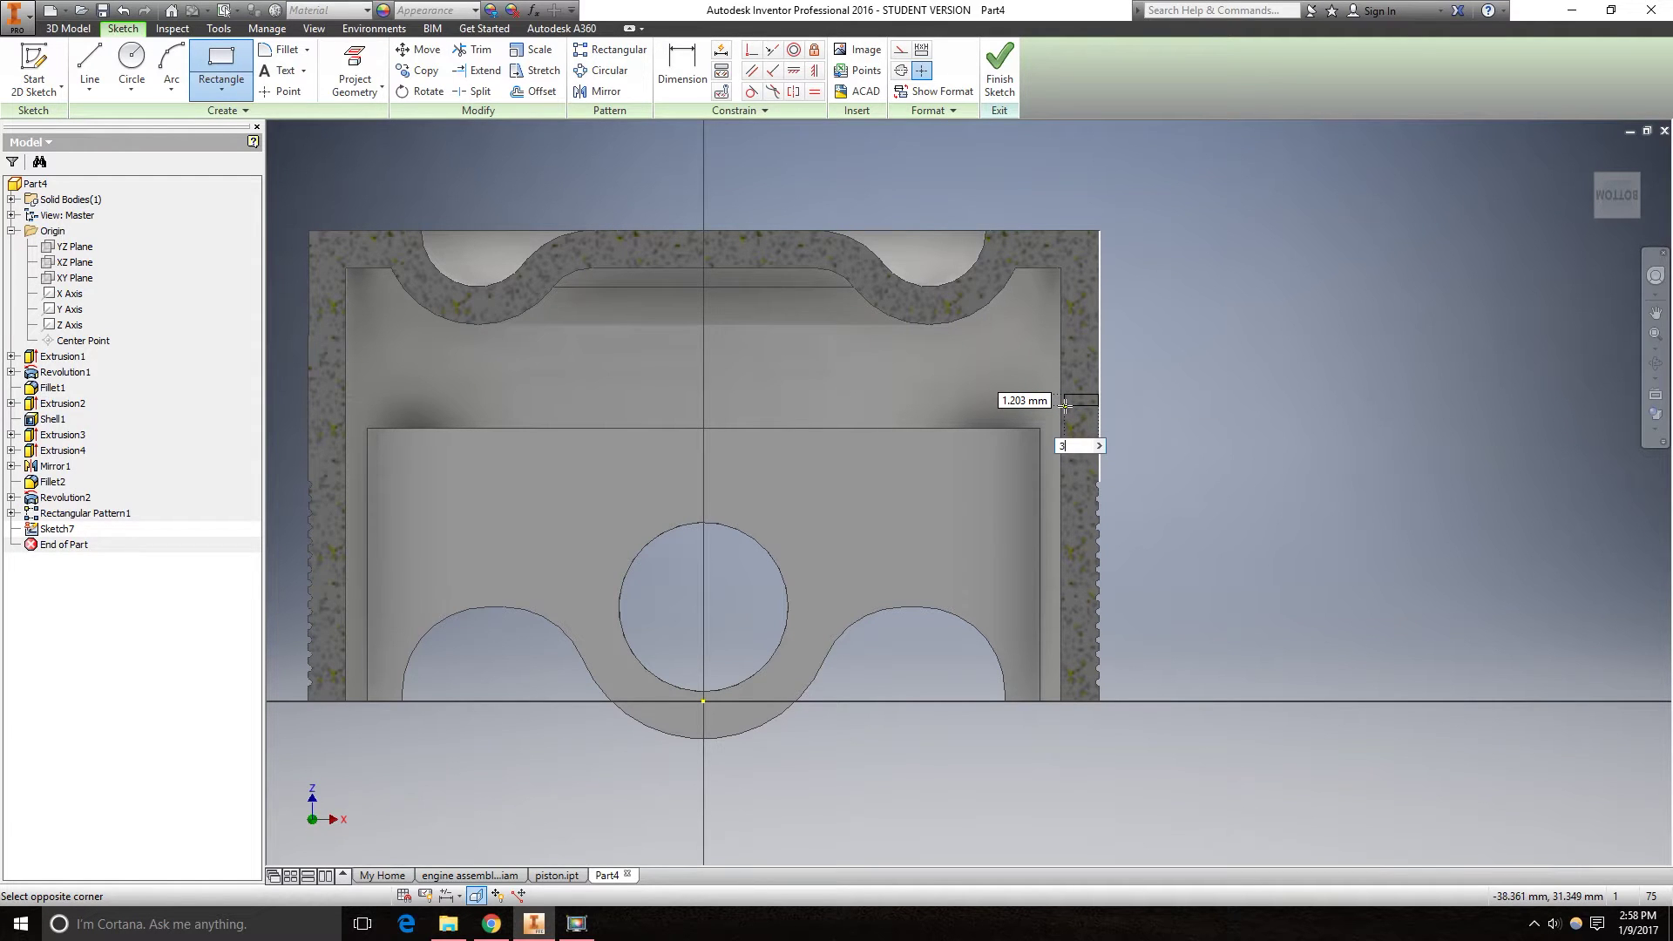
key("Return")
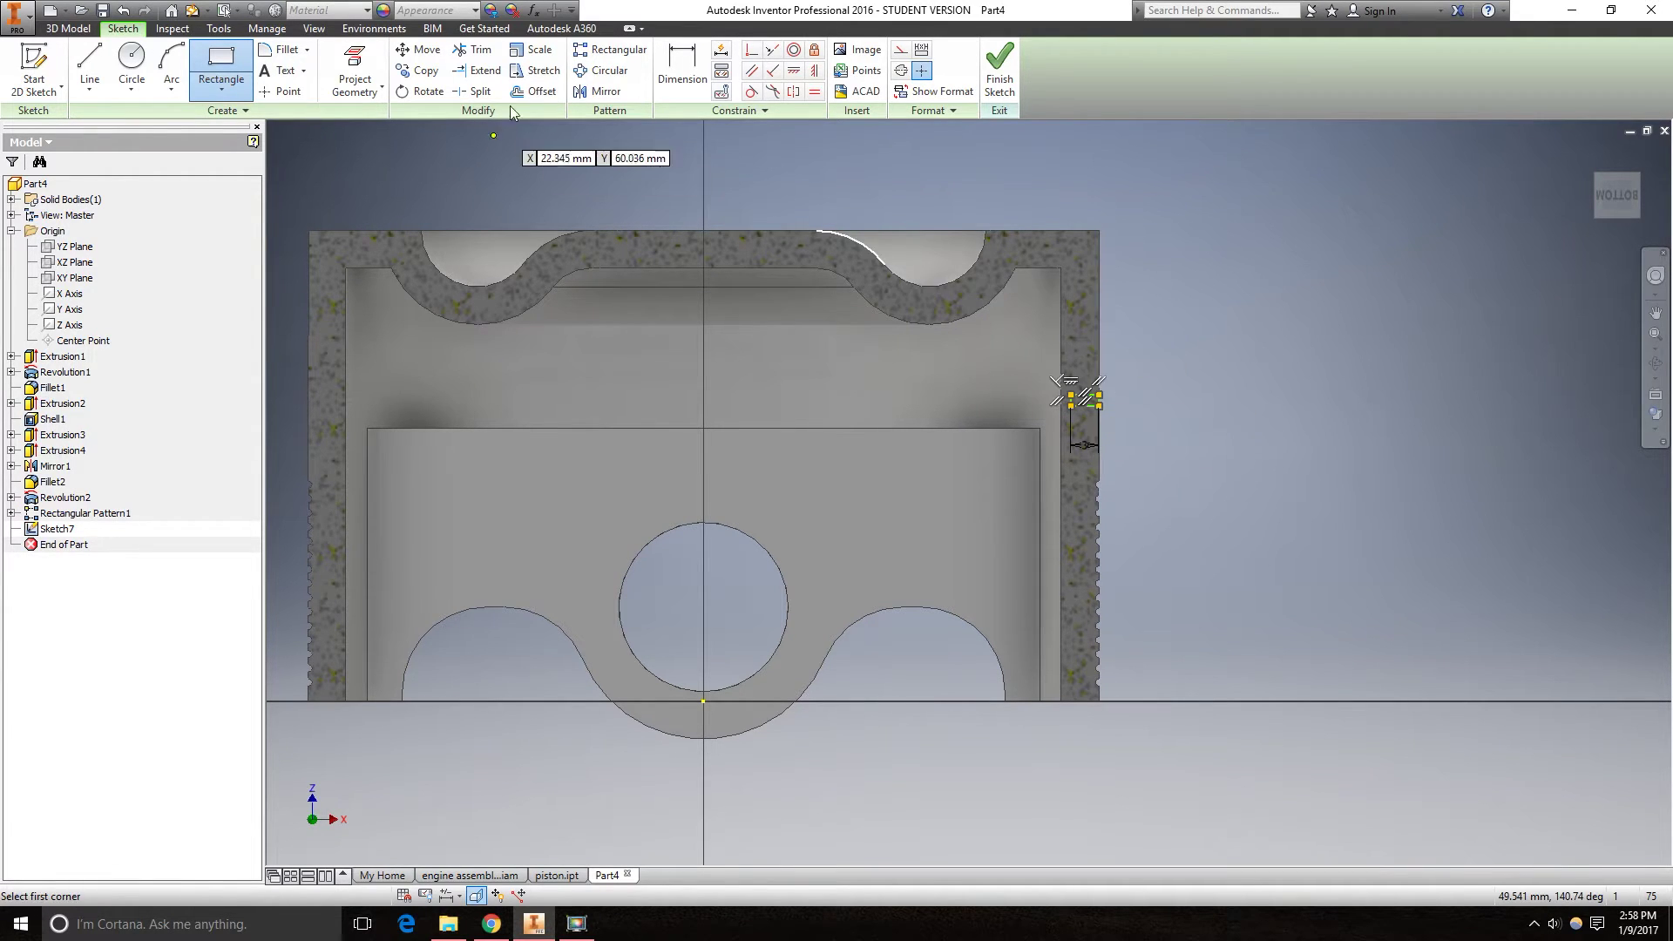
Dimension the height of the small rectangle in the piston wall at 0.8 mm.
left_click(686, 63)
scroll(1053, 284, "up", 5)
left_click(1016, 209)
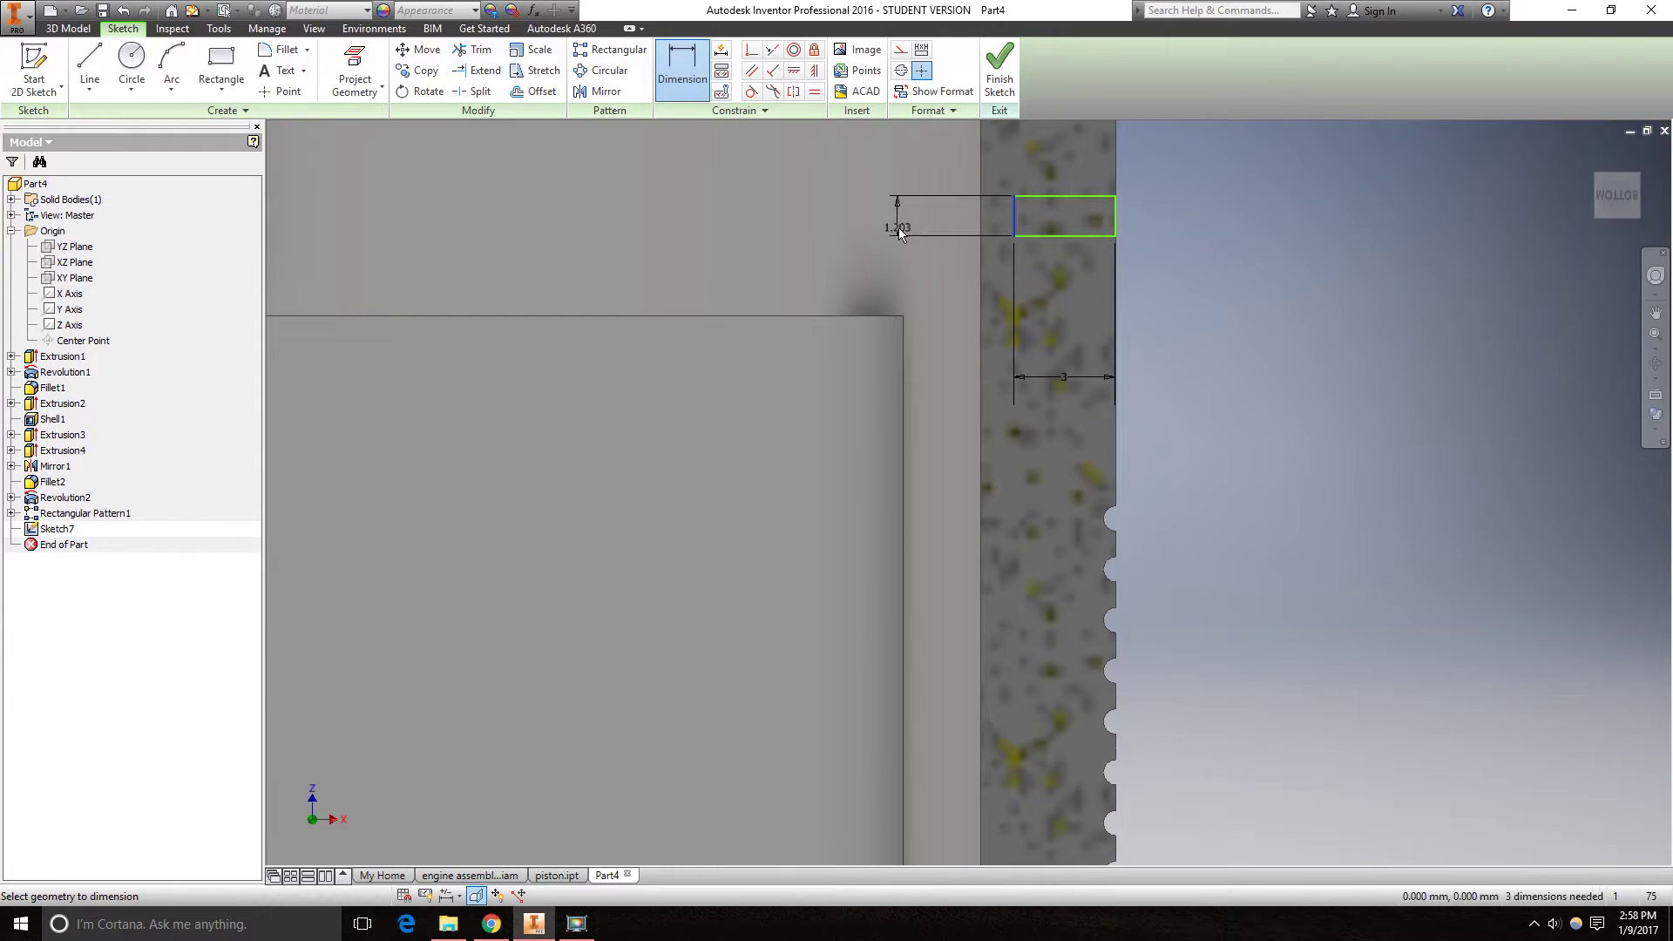
left_click(900, 214)
type("0.8")
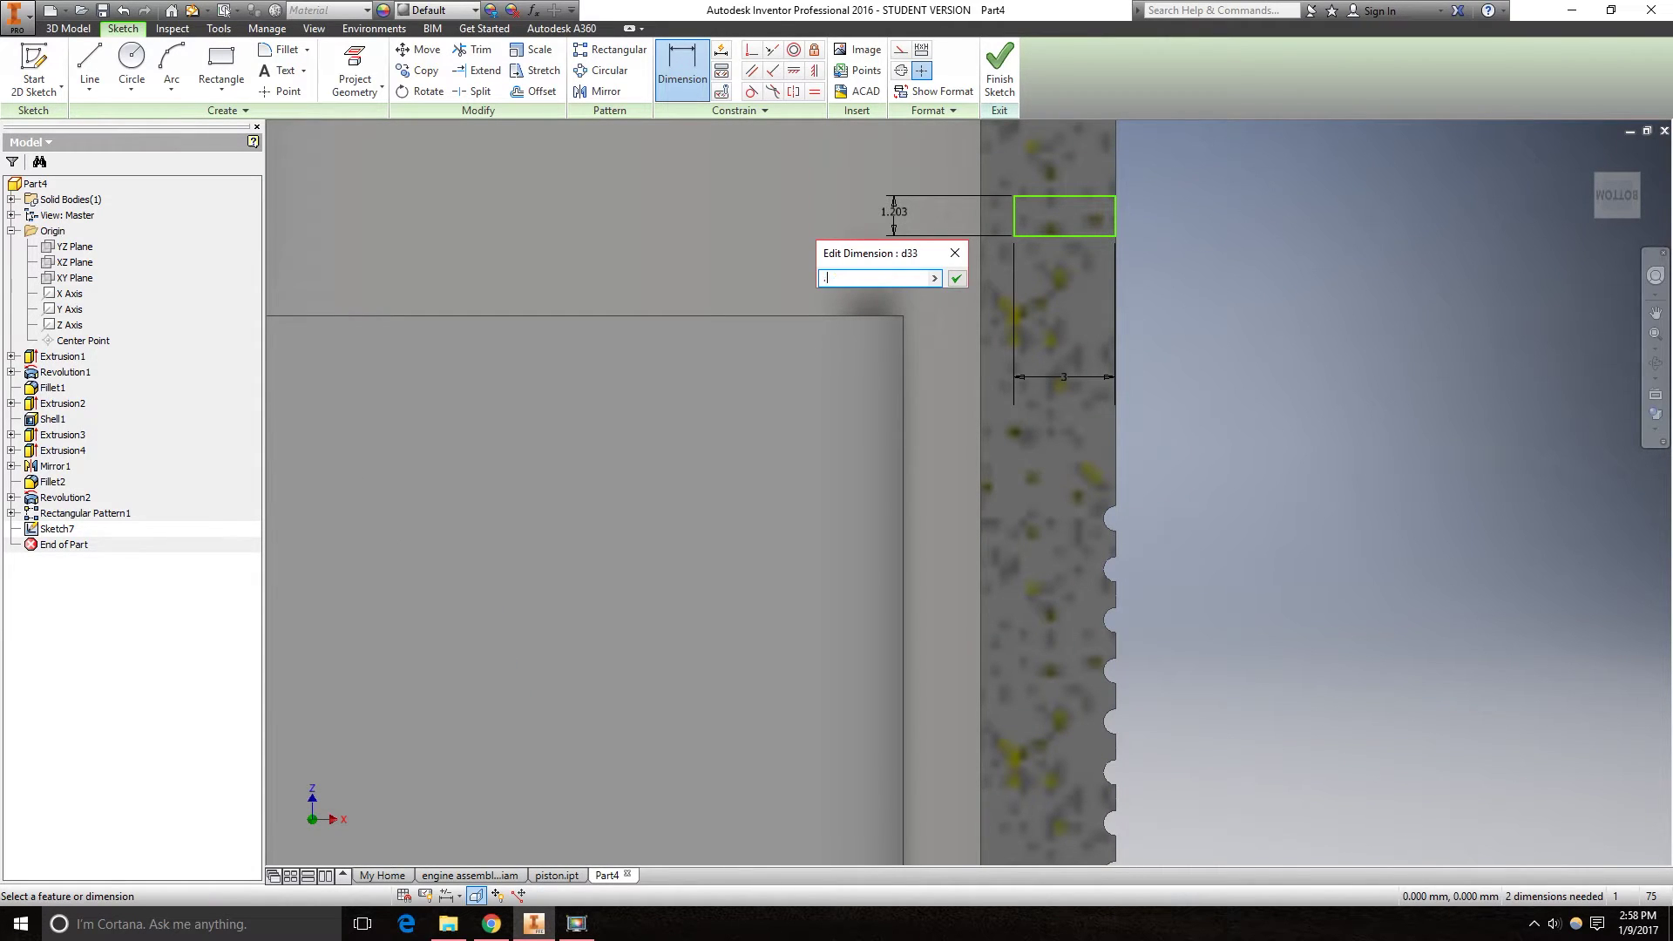
key("Return")
Position the rectangle's lower edge 32 mm above the sketch origin with a vertical dimension.
scroll(1059, 319, "down", 5)
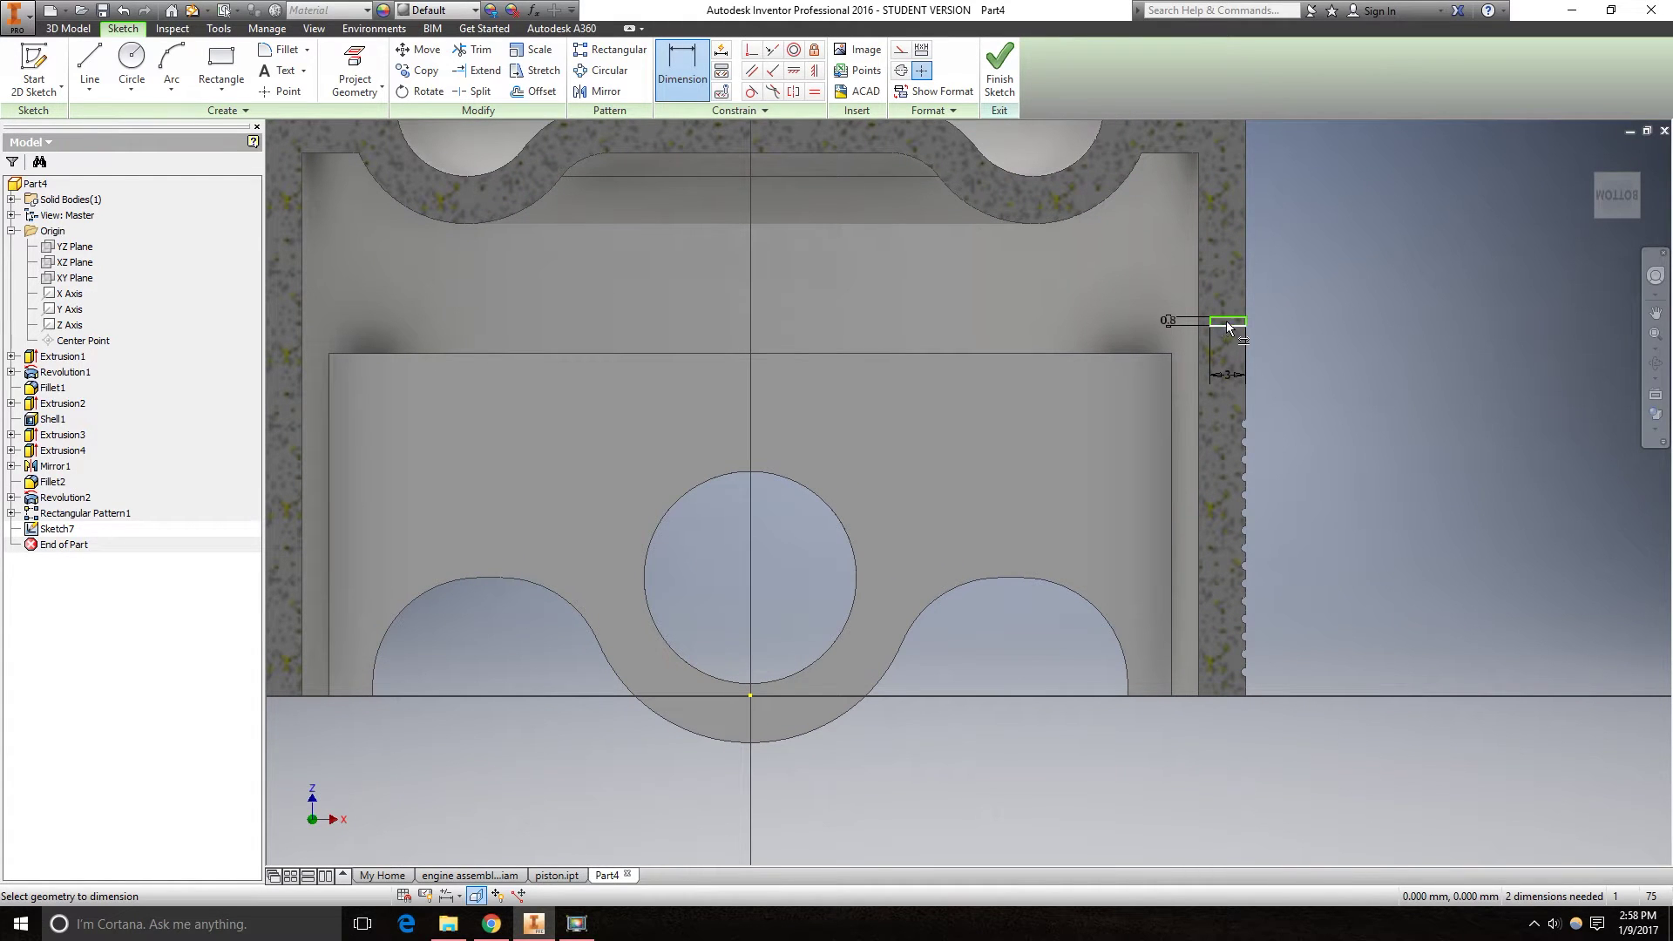
left_click(1225, 323)
left_click(749, 697)
left_click(1467, 559)
type("32")
key("Return")
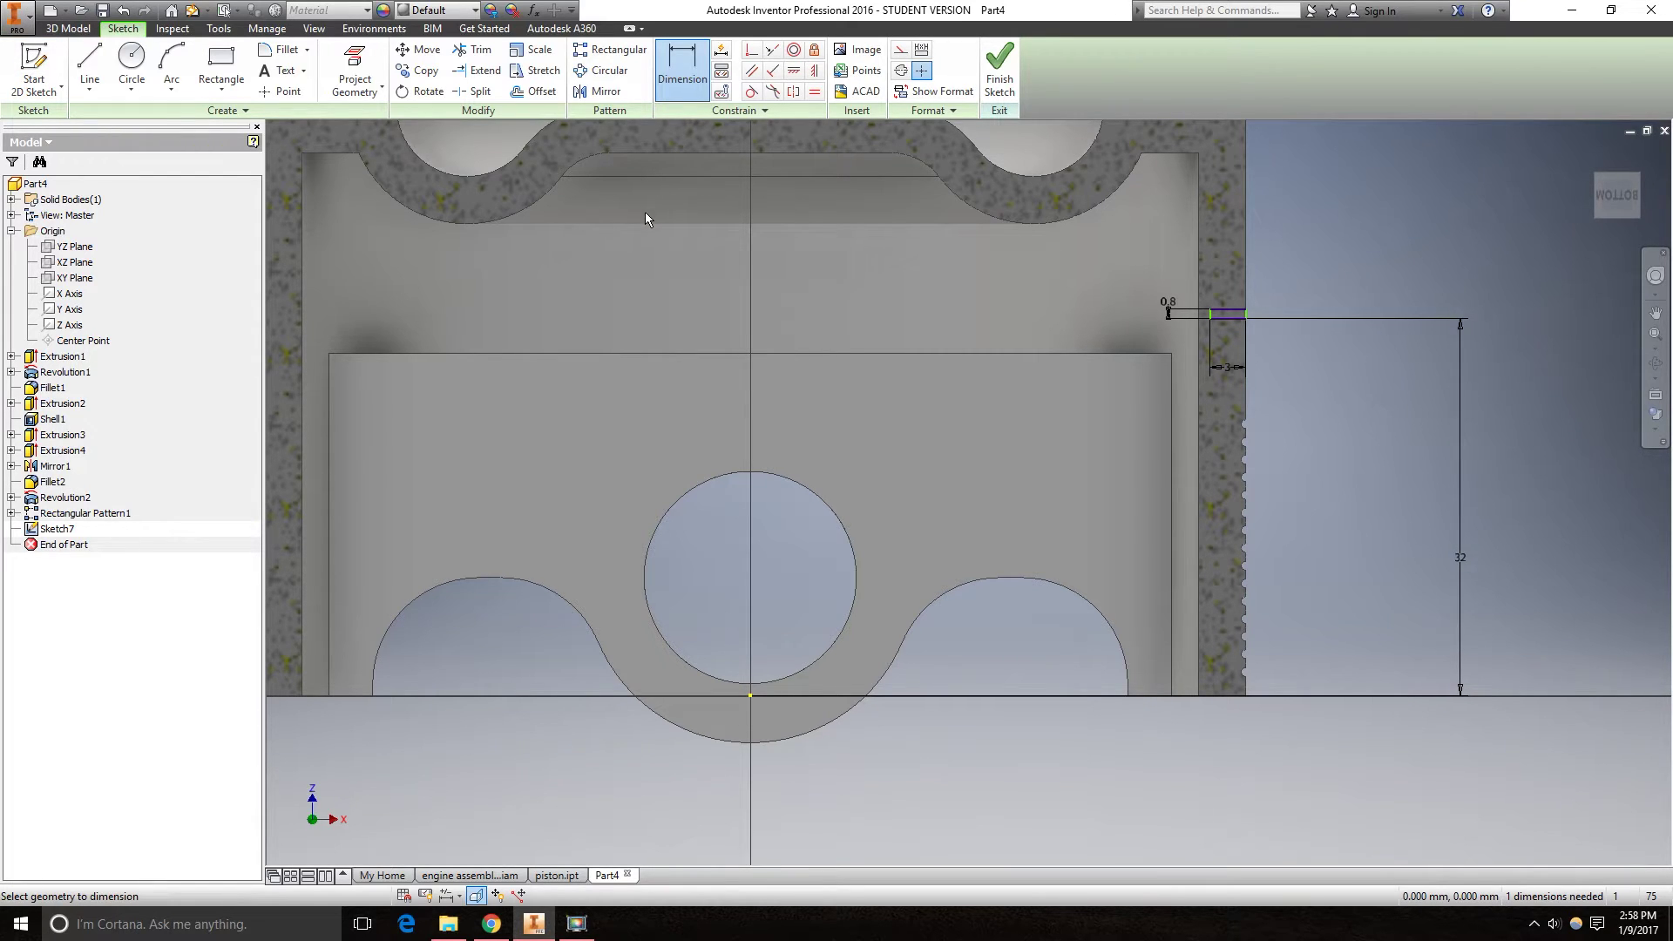
Revolve the rectangle fully around the Z axis as a cut to form a ring groove.
left_click(72, 29)
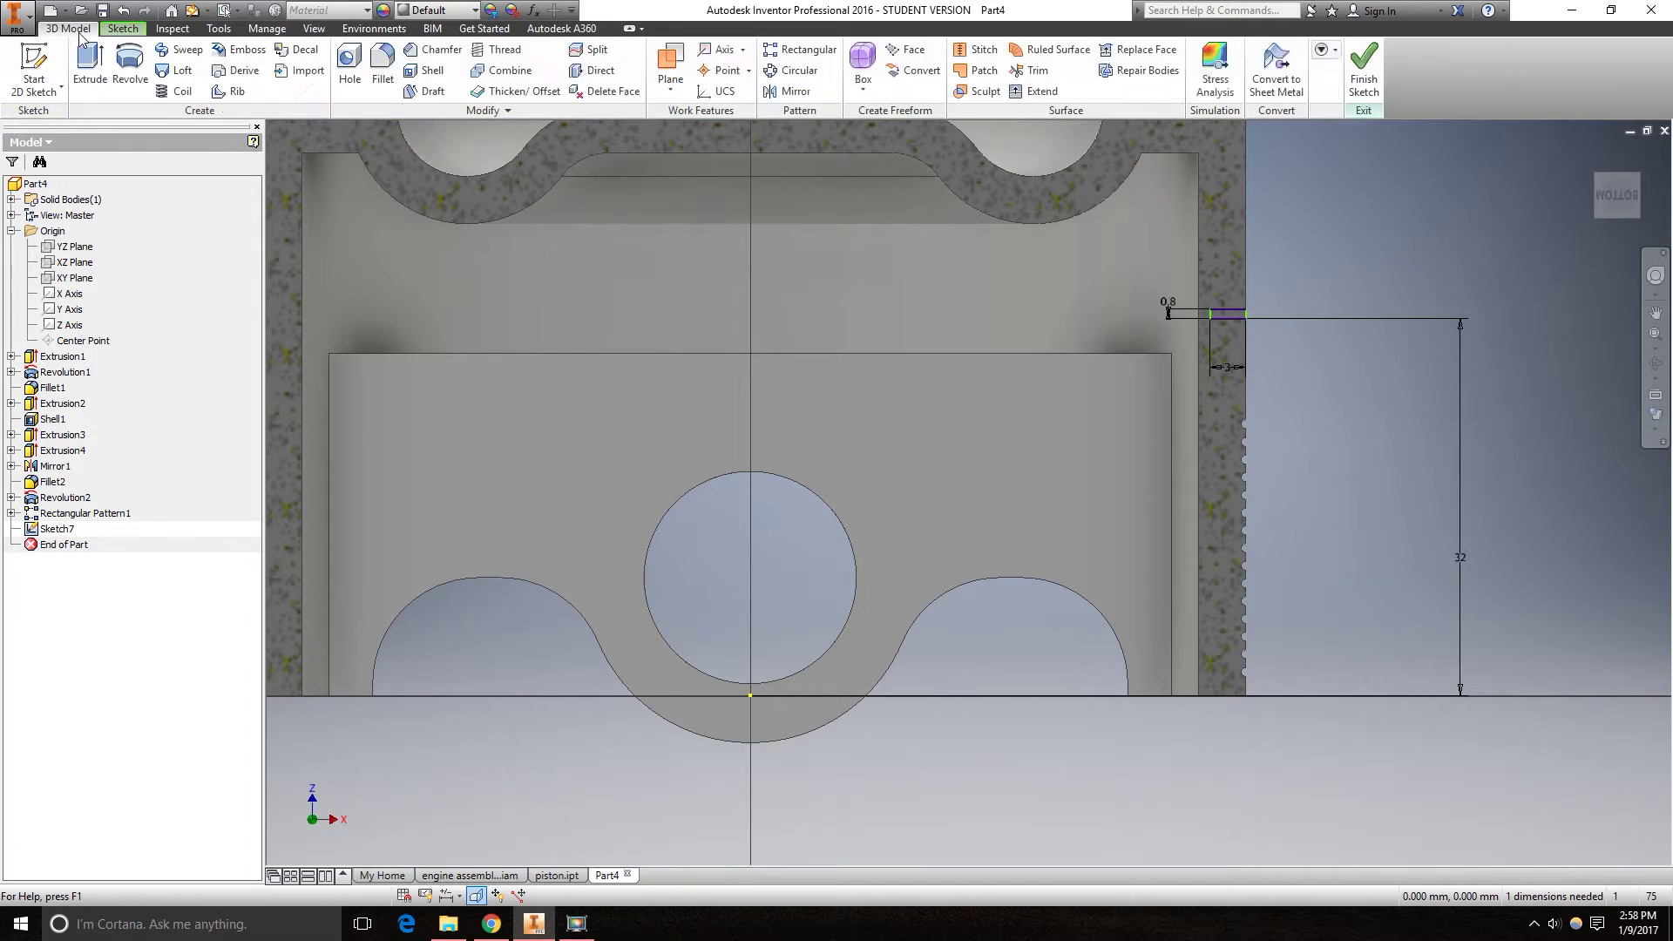
left_click(123, 63)
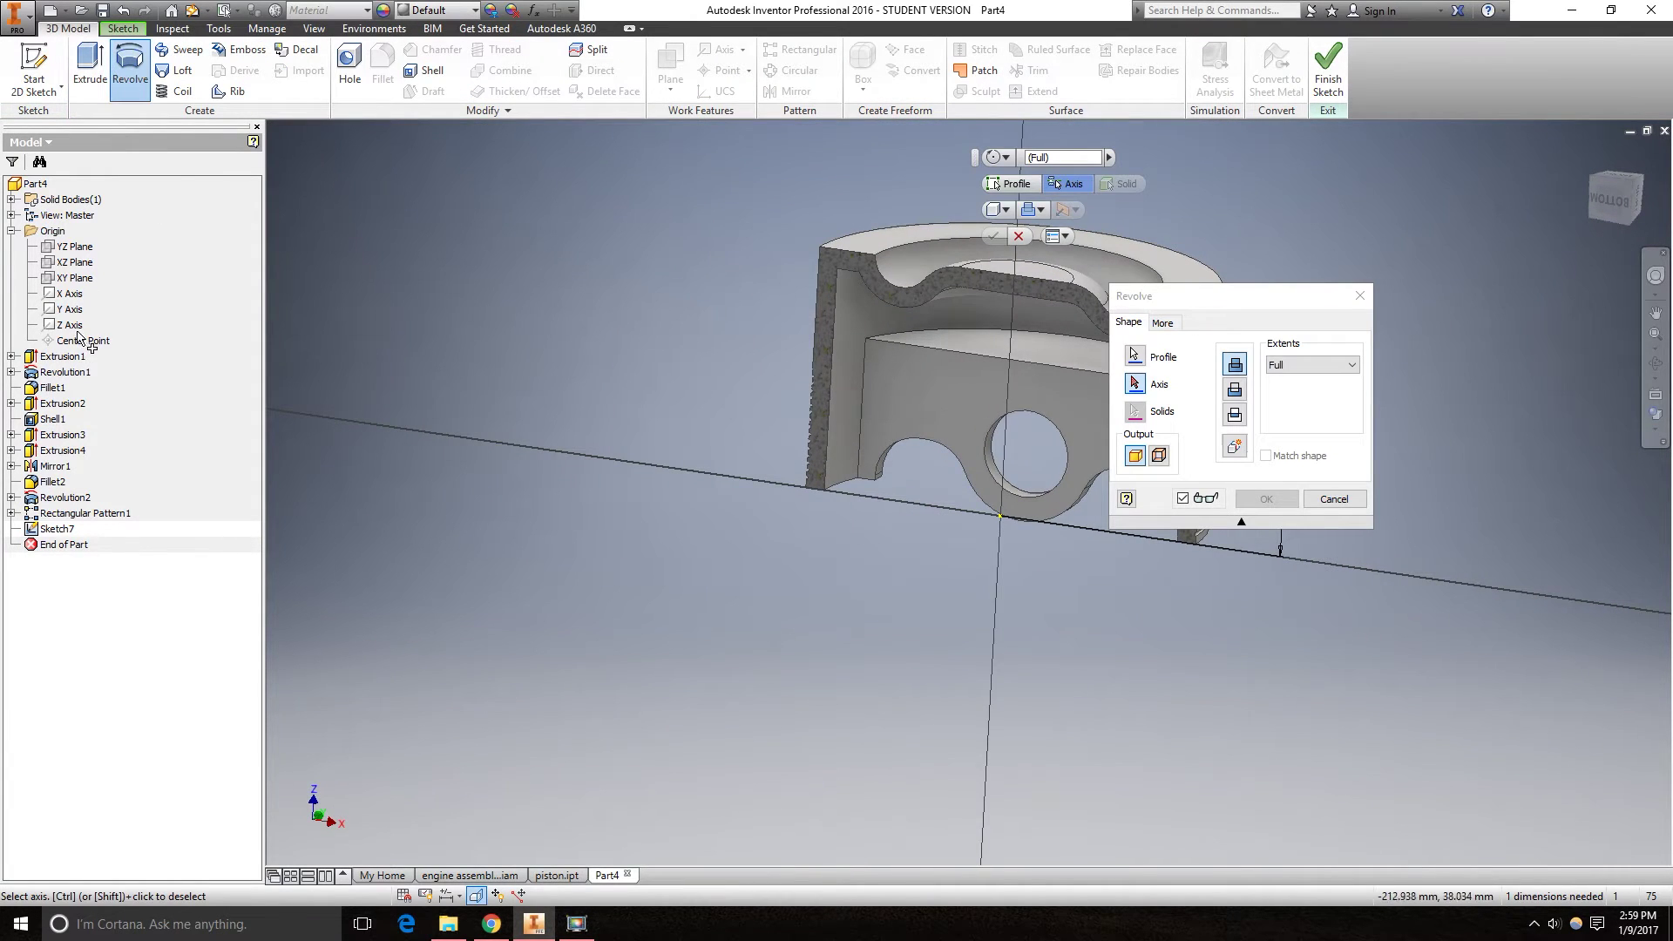
left_click(54, 324)
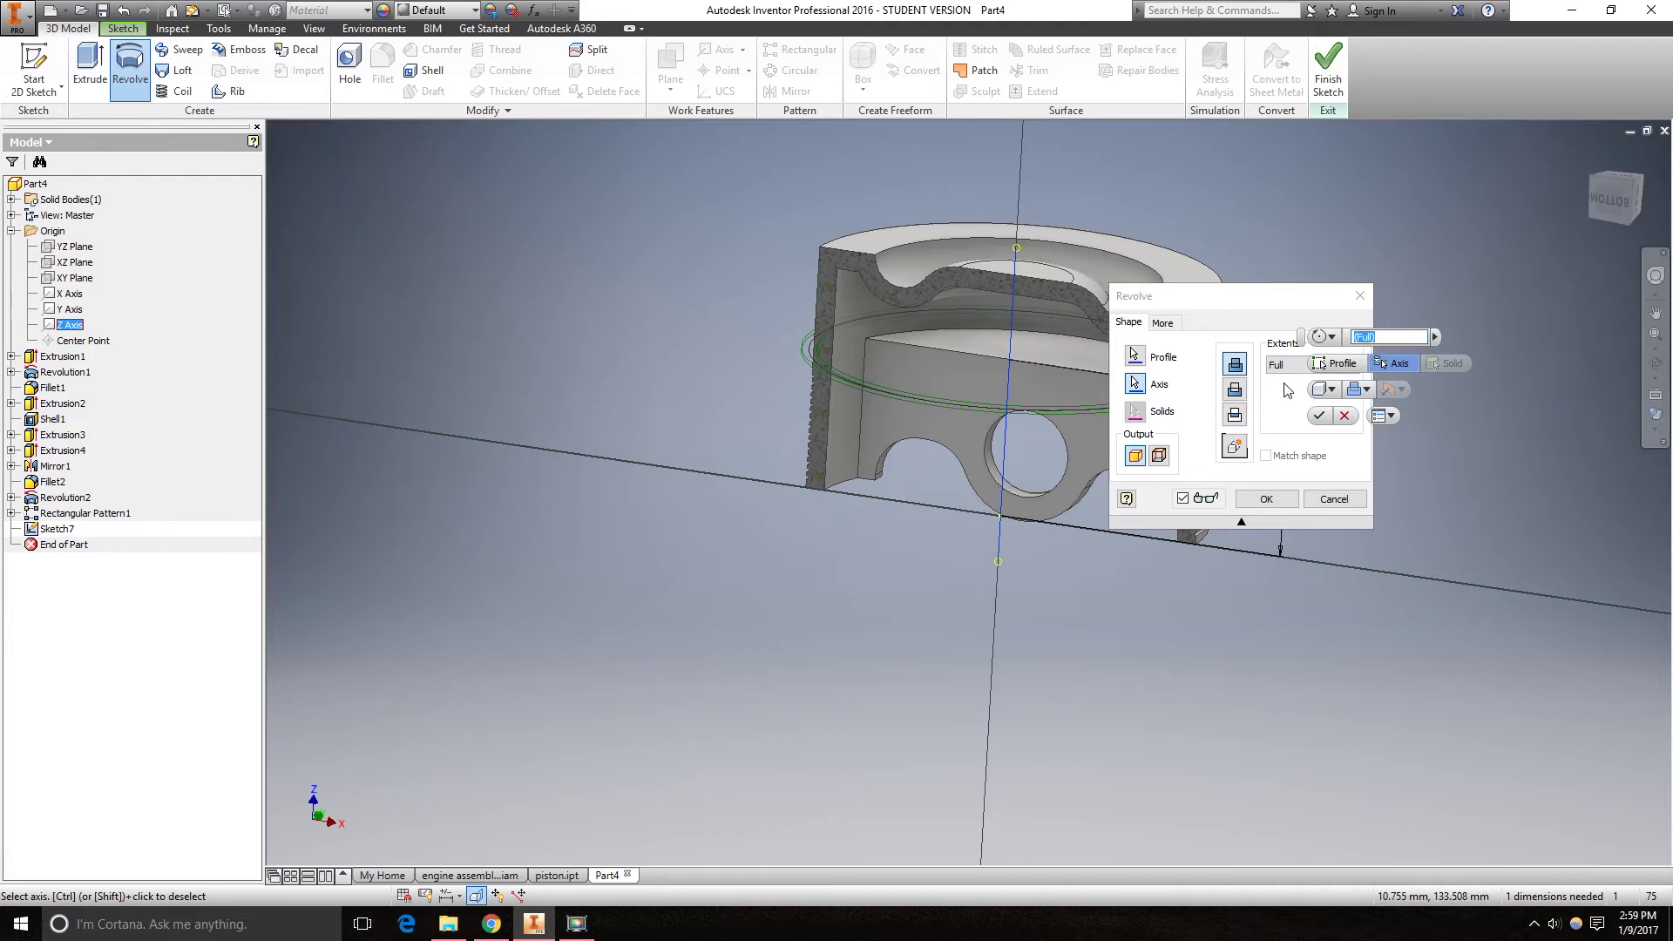
left_click(1265, 499)
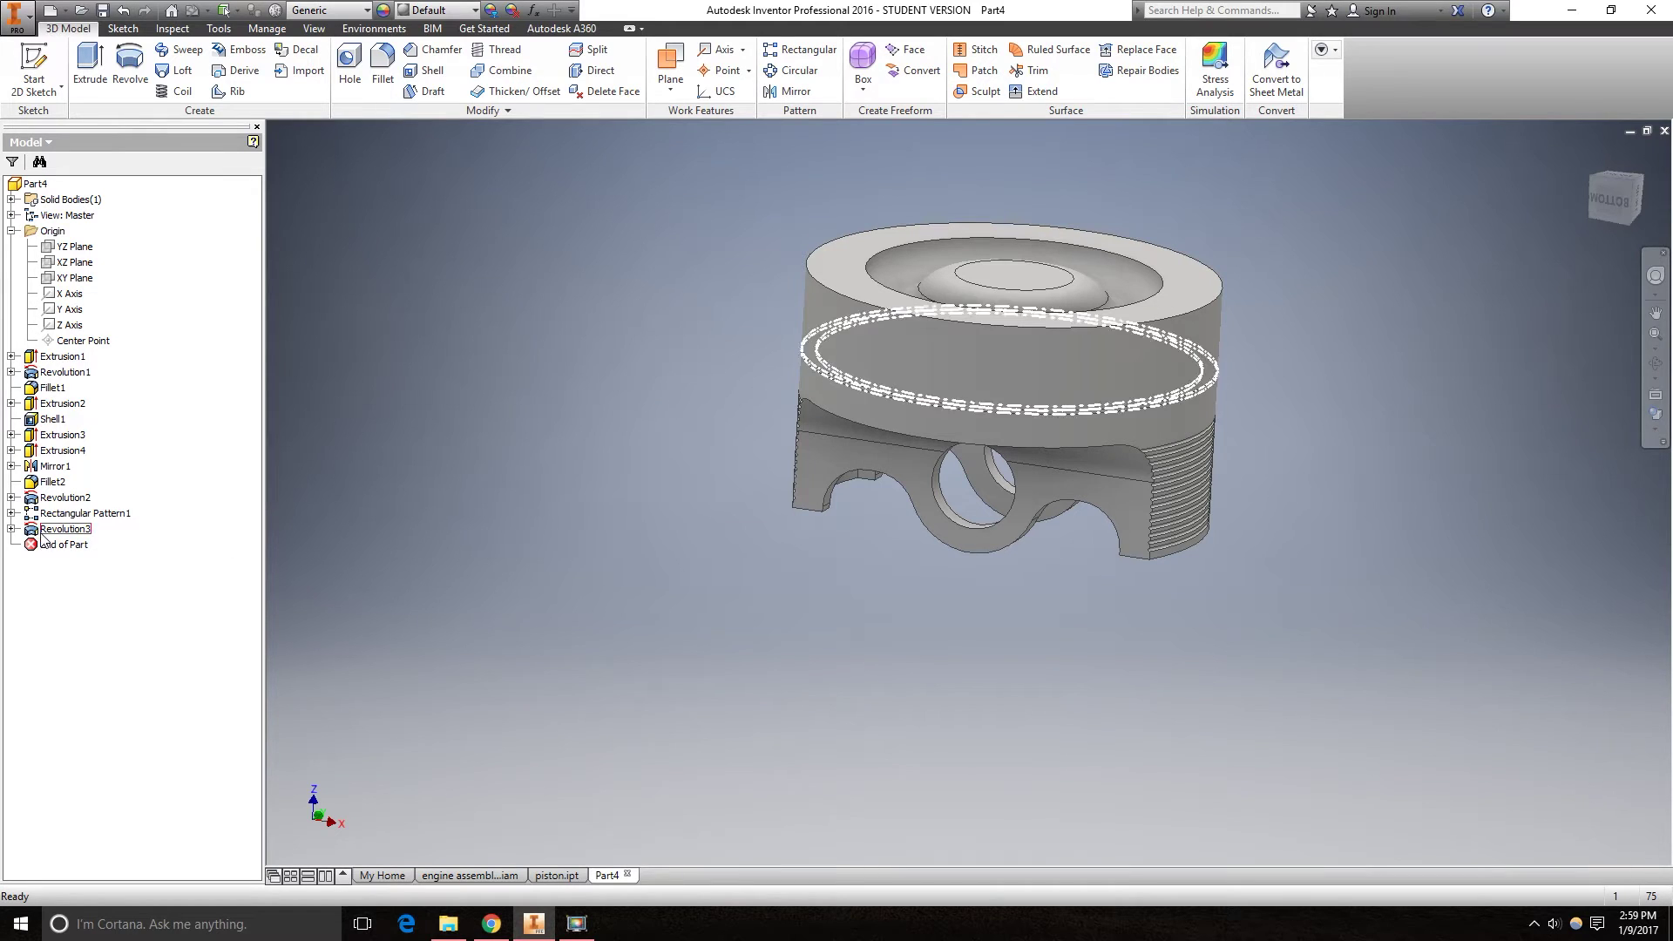
Pattern the revolved ring groove rectangularly along the Z axis with 3 occurrences at 3 mm spacing.
left_click(52, 529)
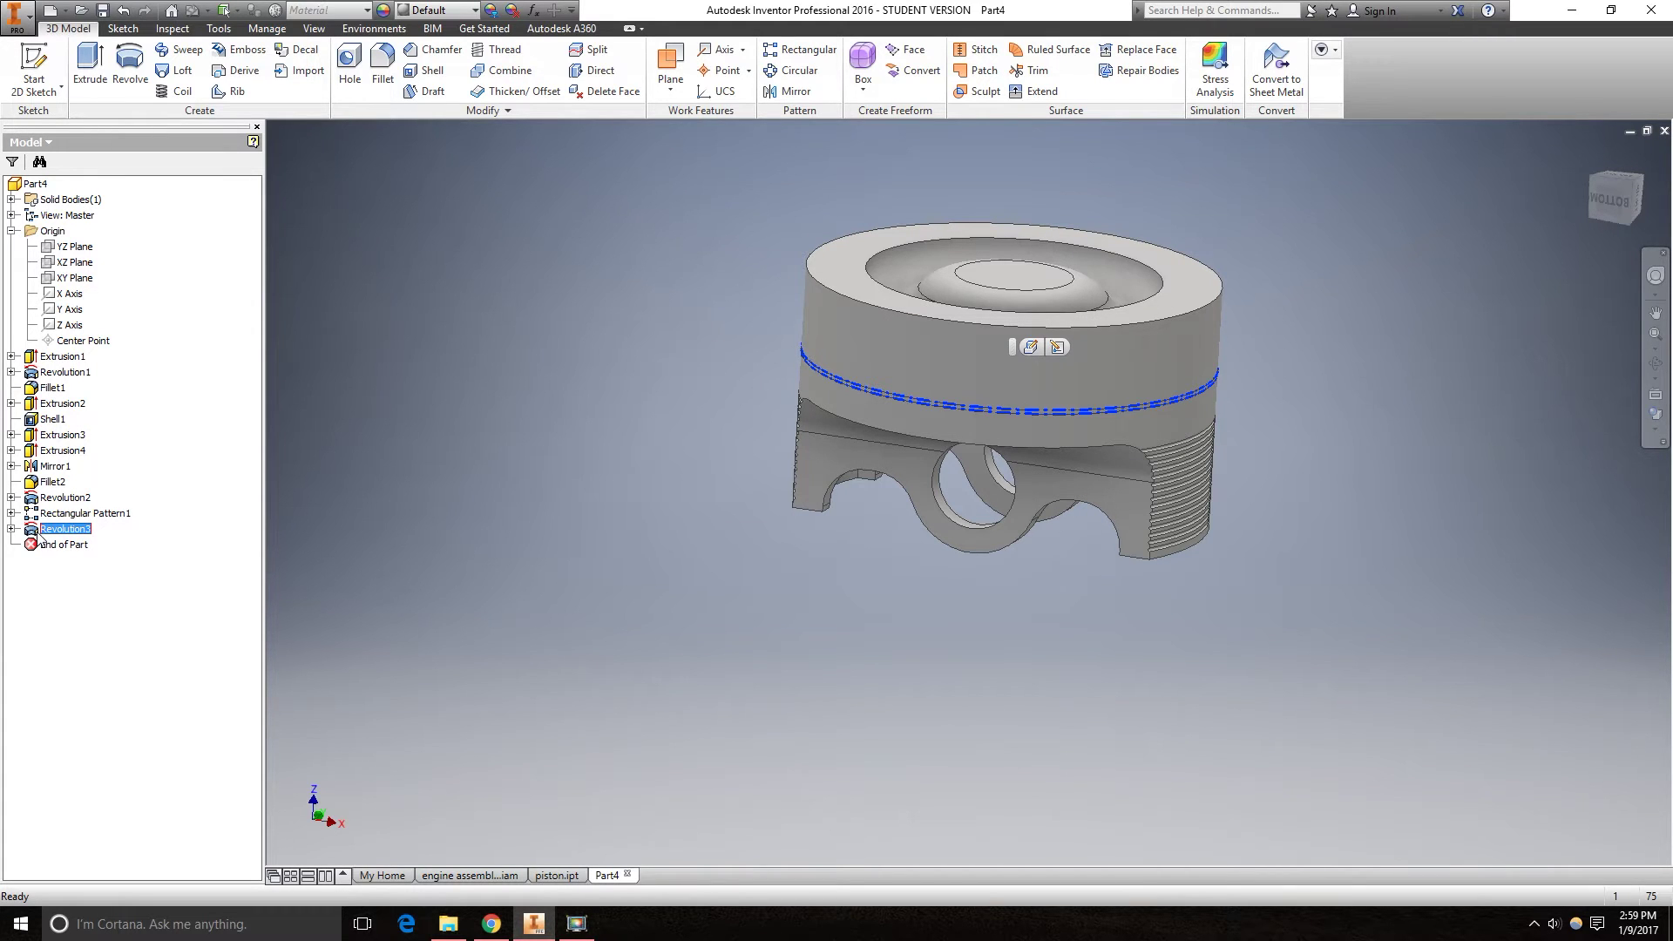
left_click(809, 53)
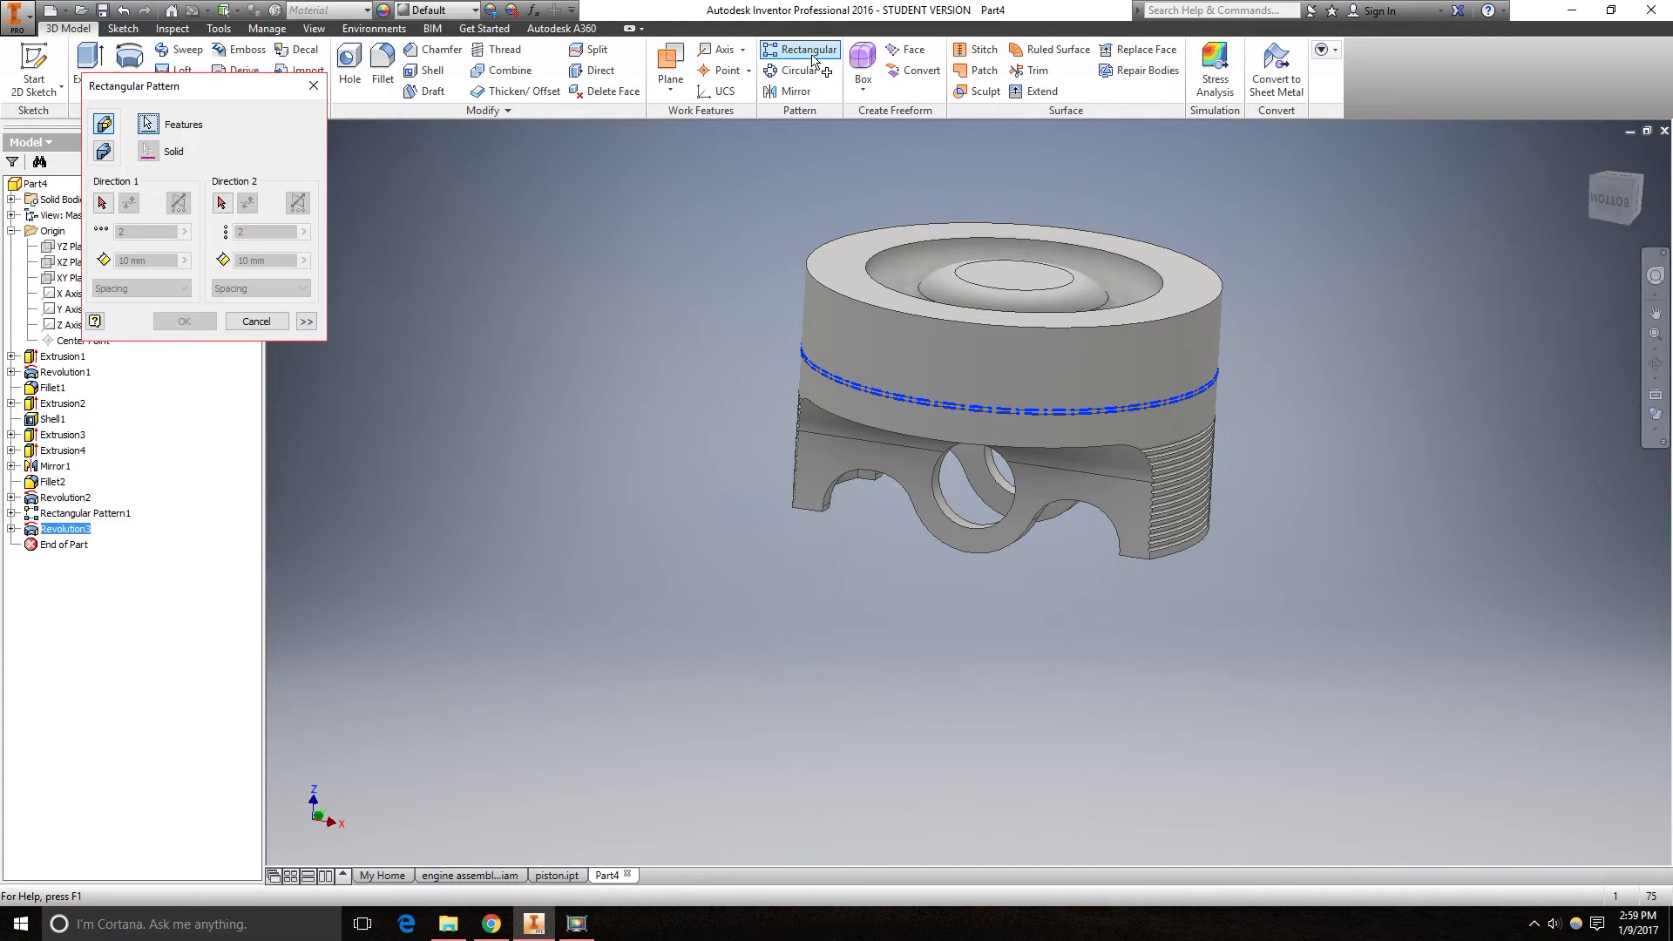
left_click(102, 204)
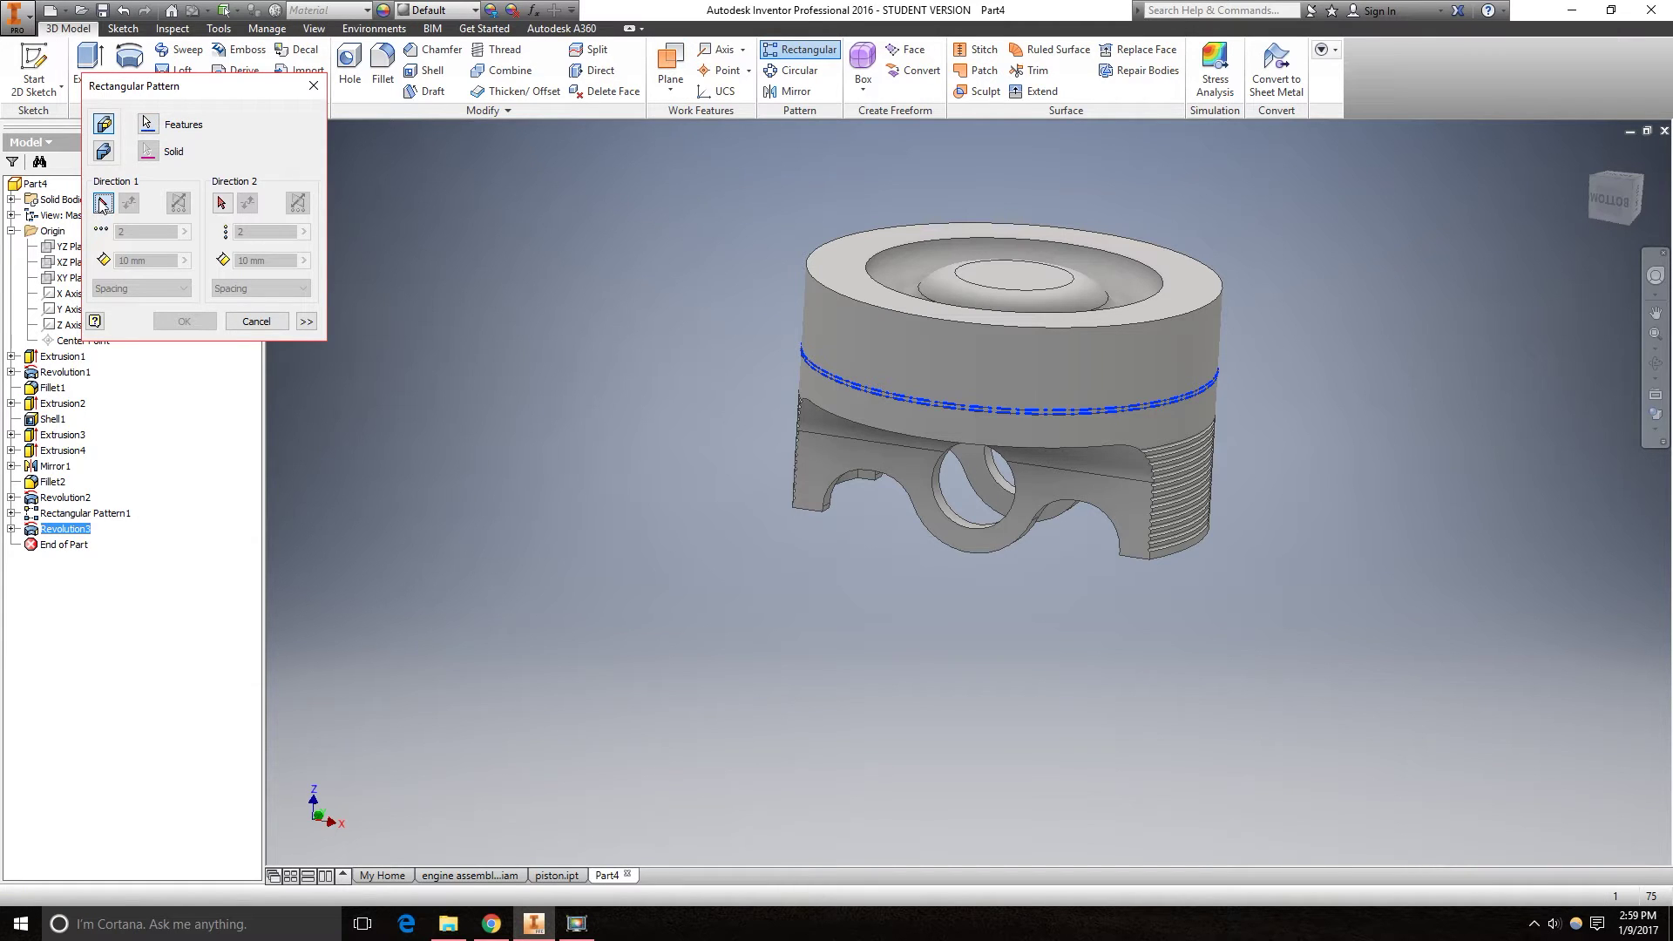
left_click(62, 326)
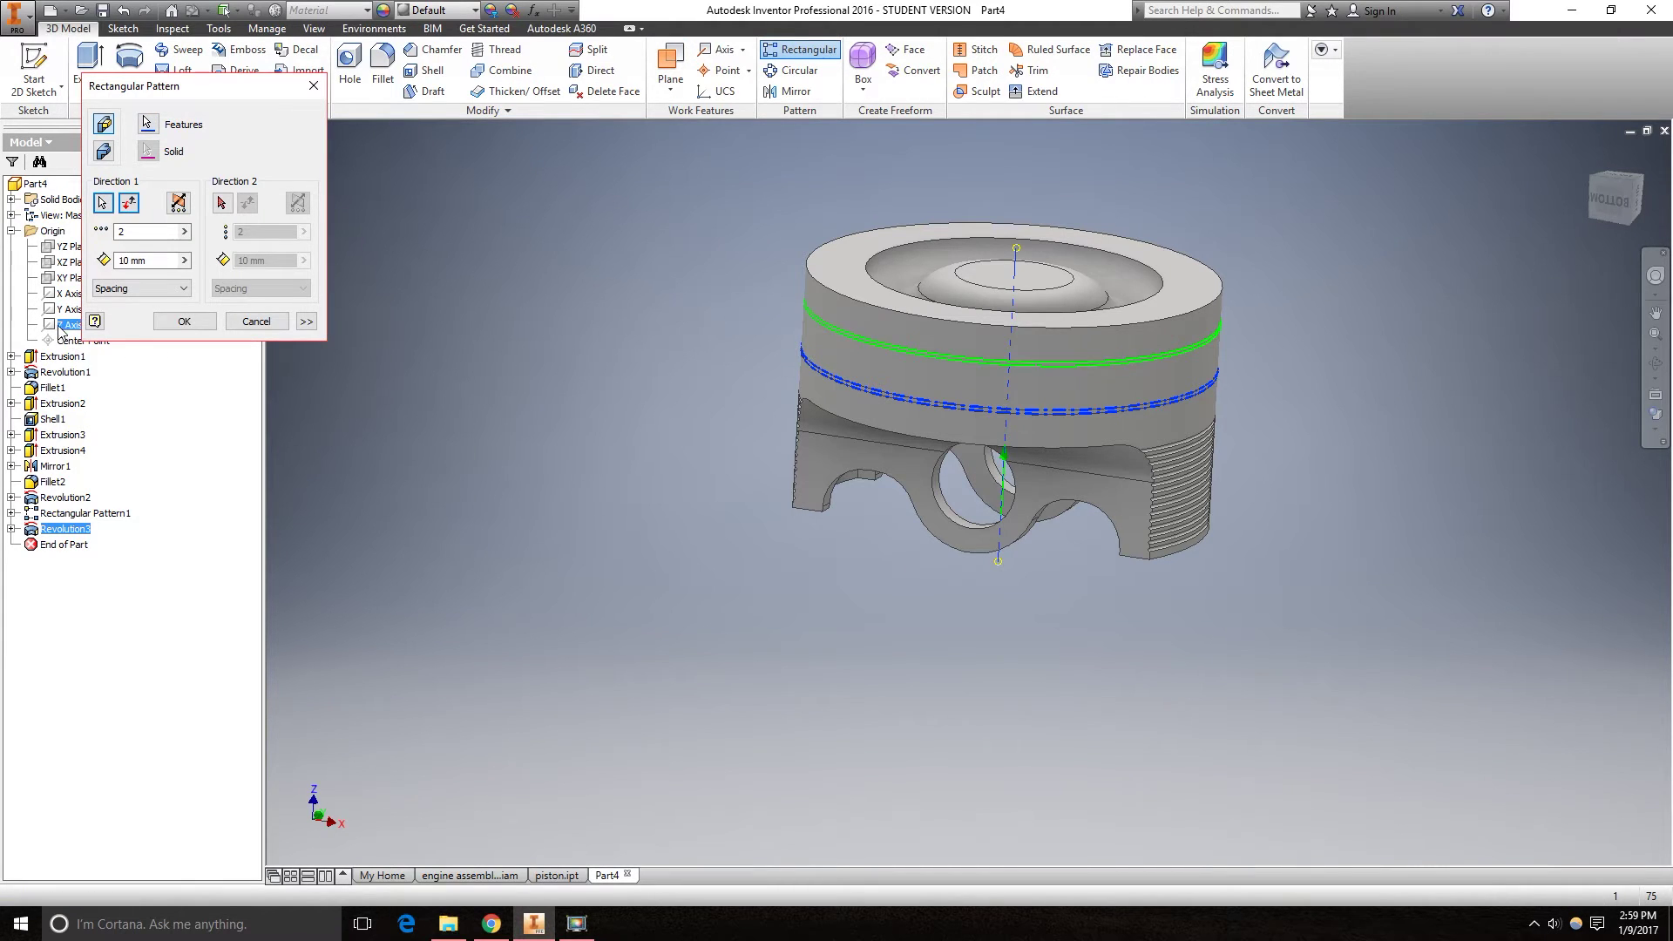
double_click(164, 260)
type("3")
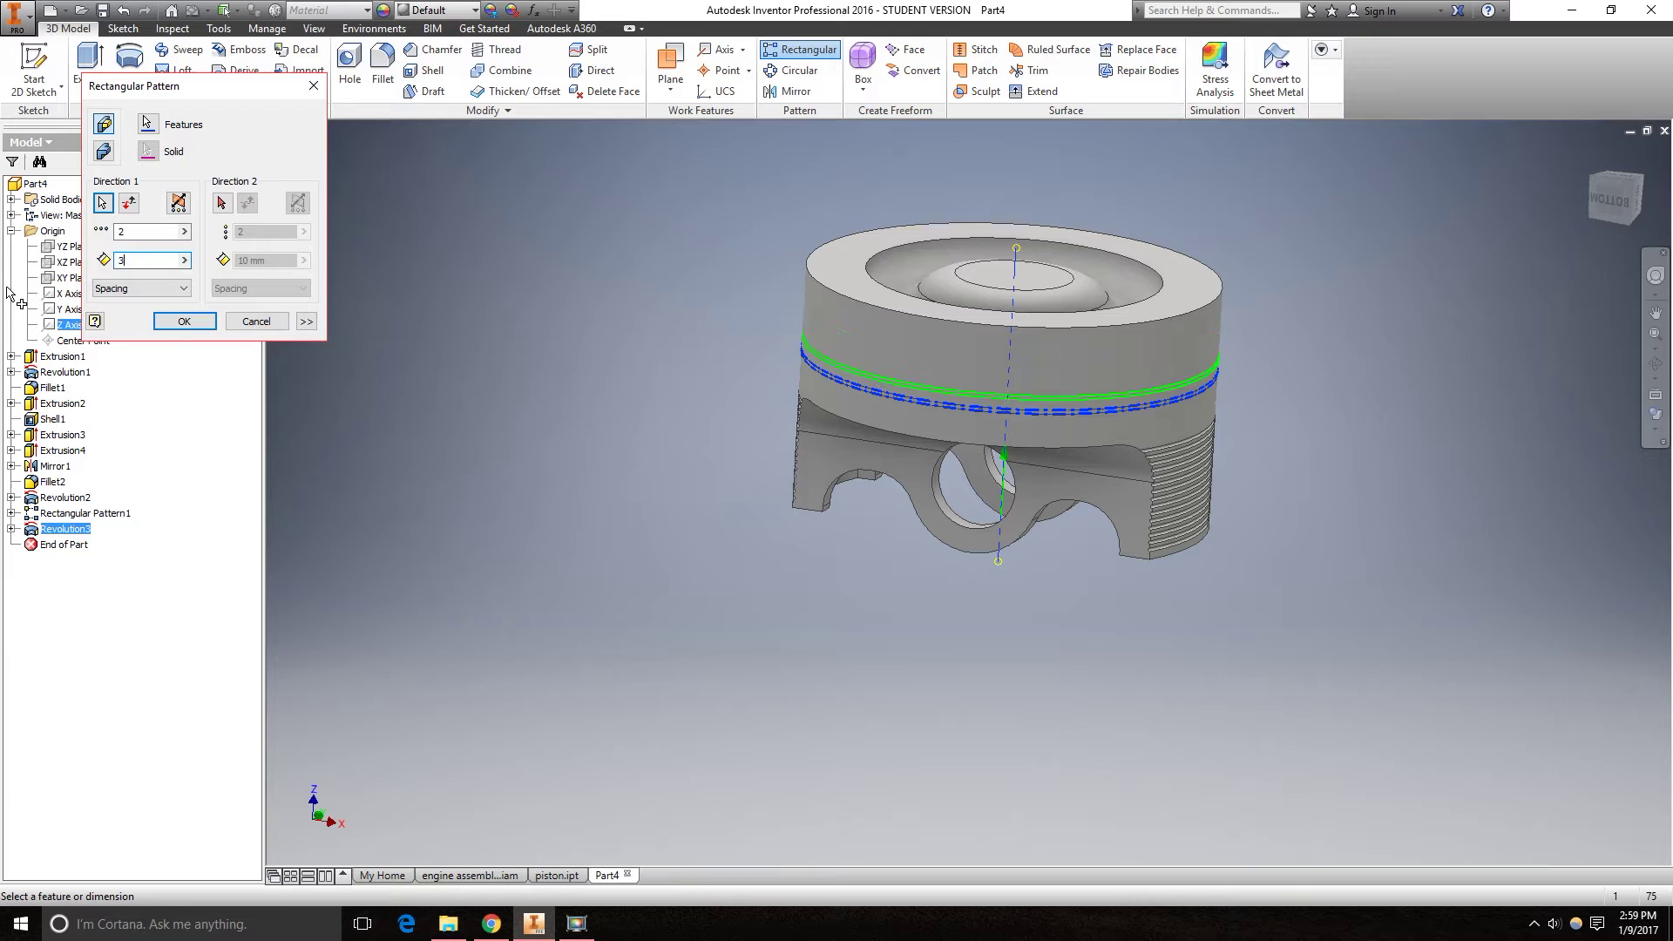
double_click(132, 230)
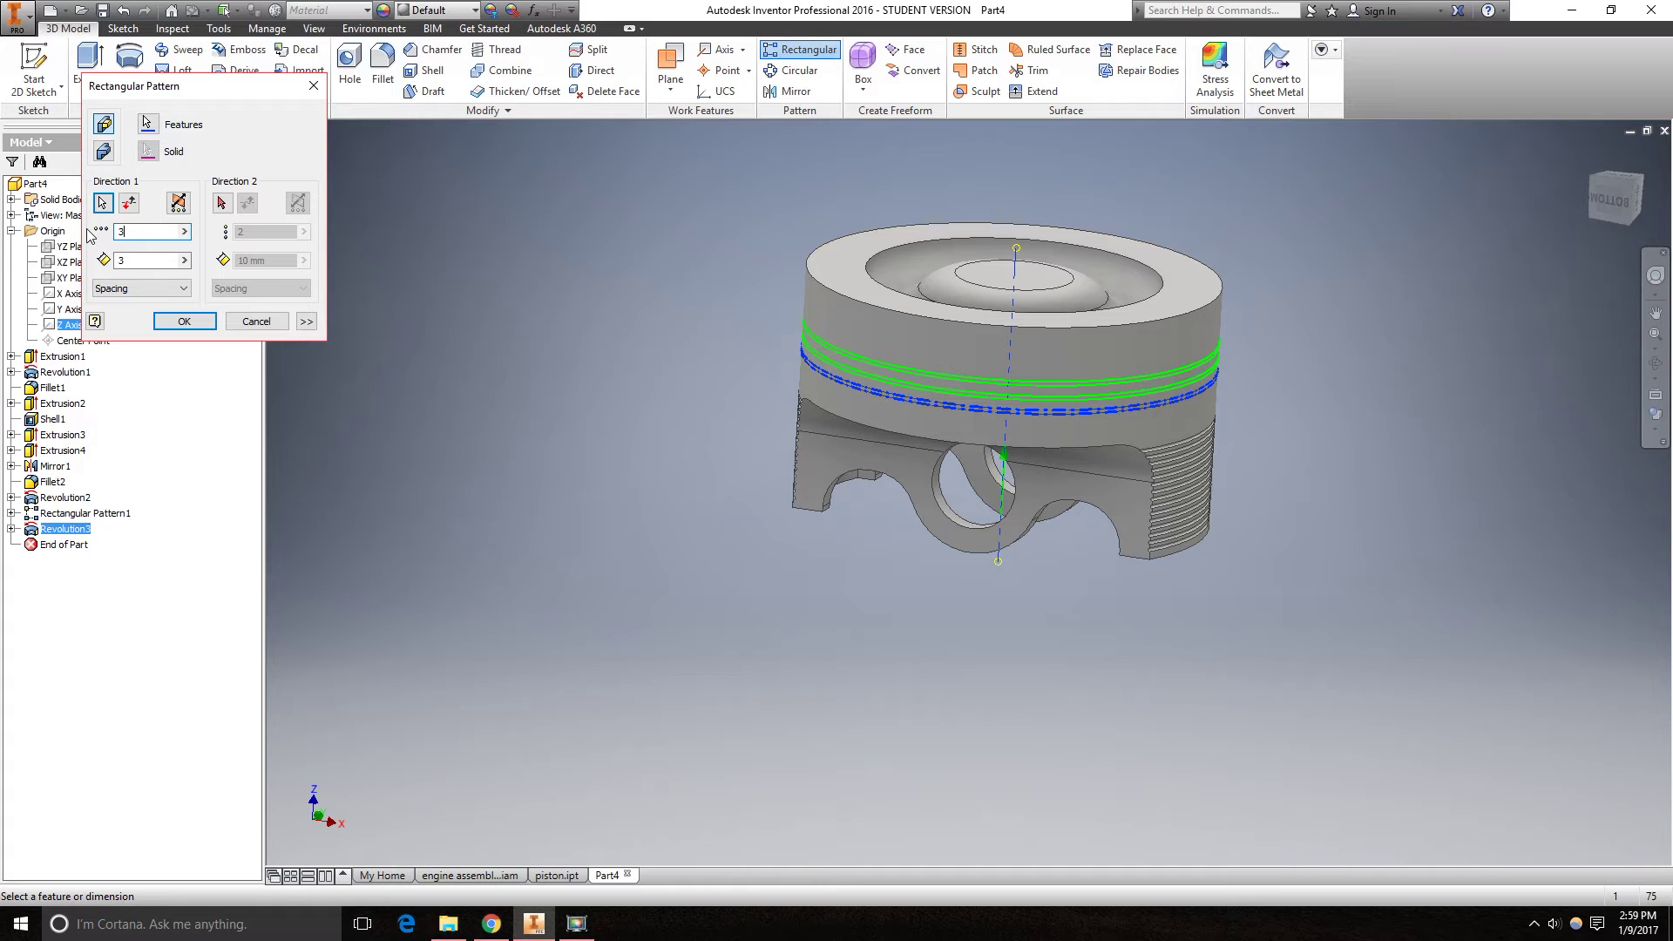
key("Return")
Check the settings of the ring groove pattern and its revolved cut without changing them.
middle_click_drag(1075, 526, 950, 454, "shift")
middle_click_drag(1059, 467, 975, 466, "shift")
double_click(84, 545)
left_click(256, 321)
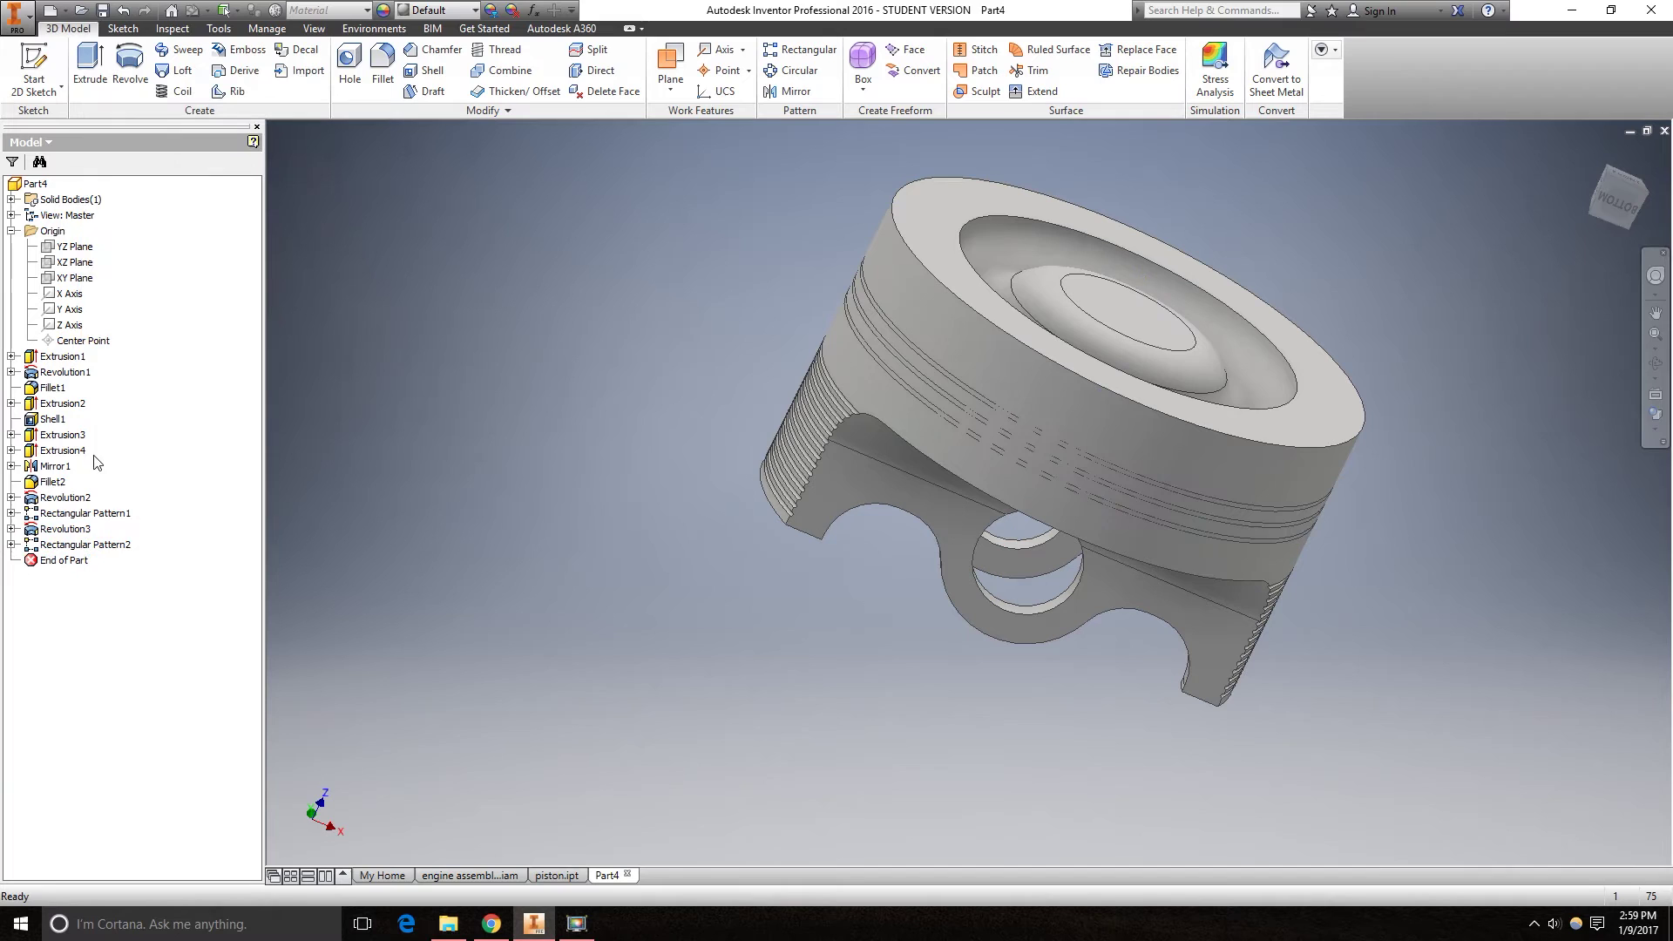
double_click(70, 529)
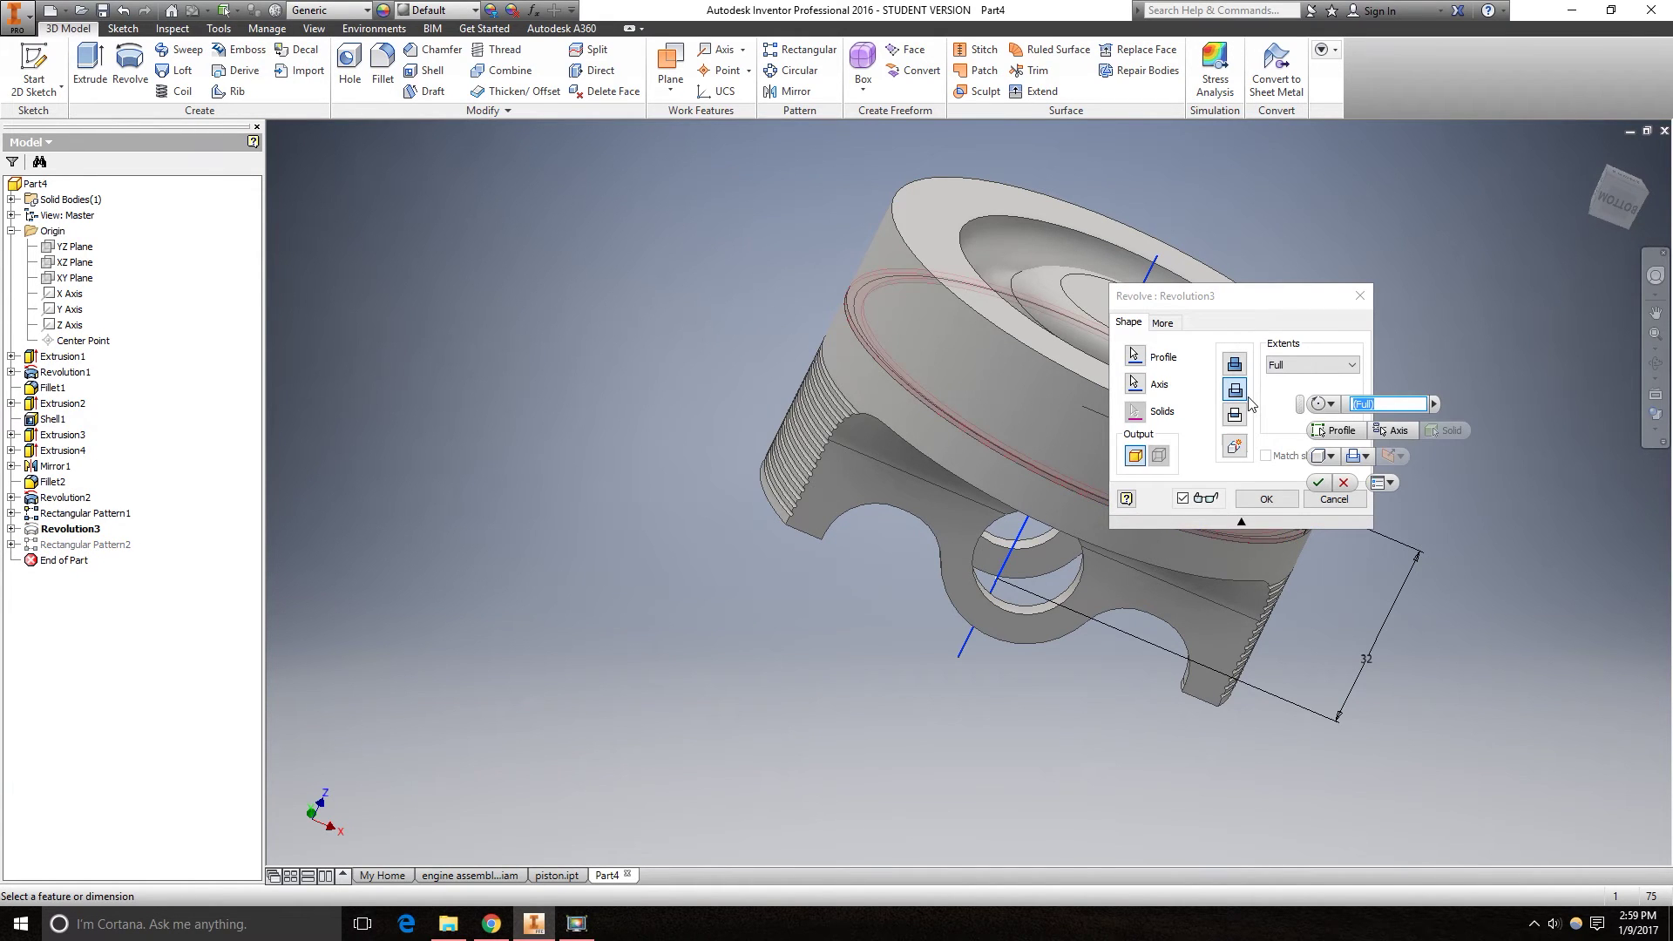
left_click(1265, 499)
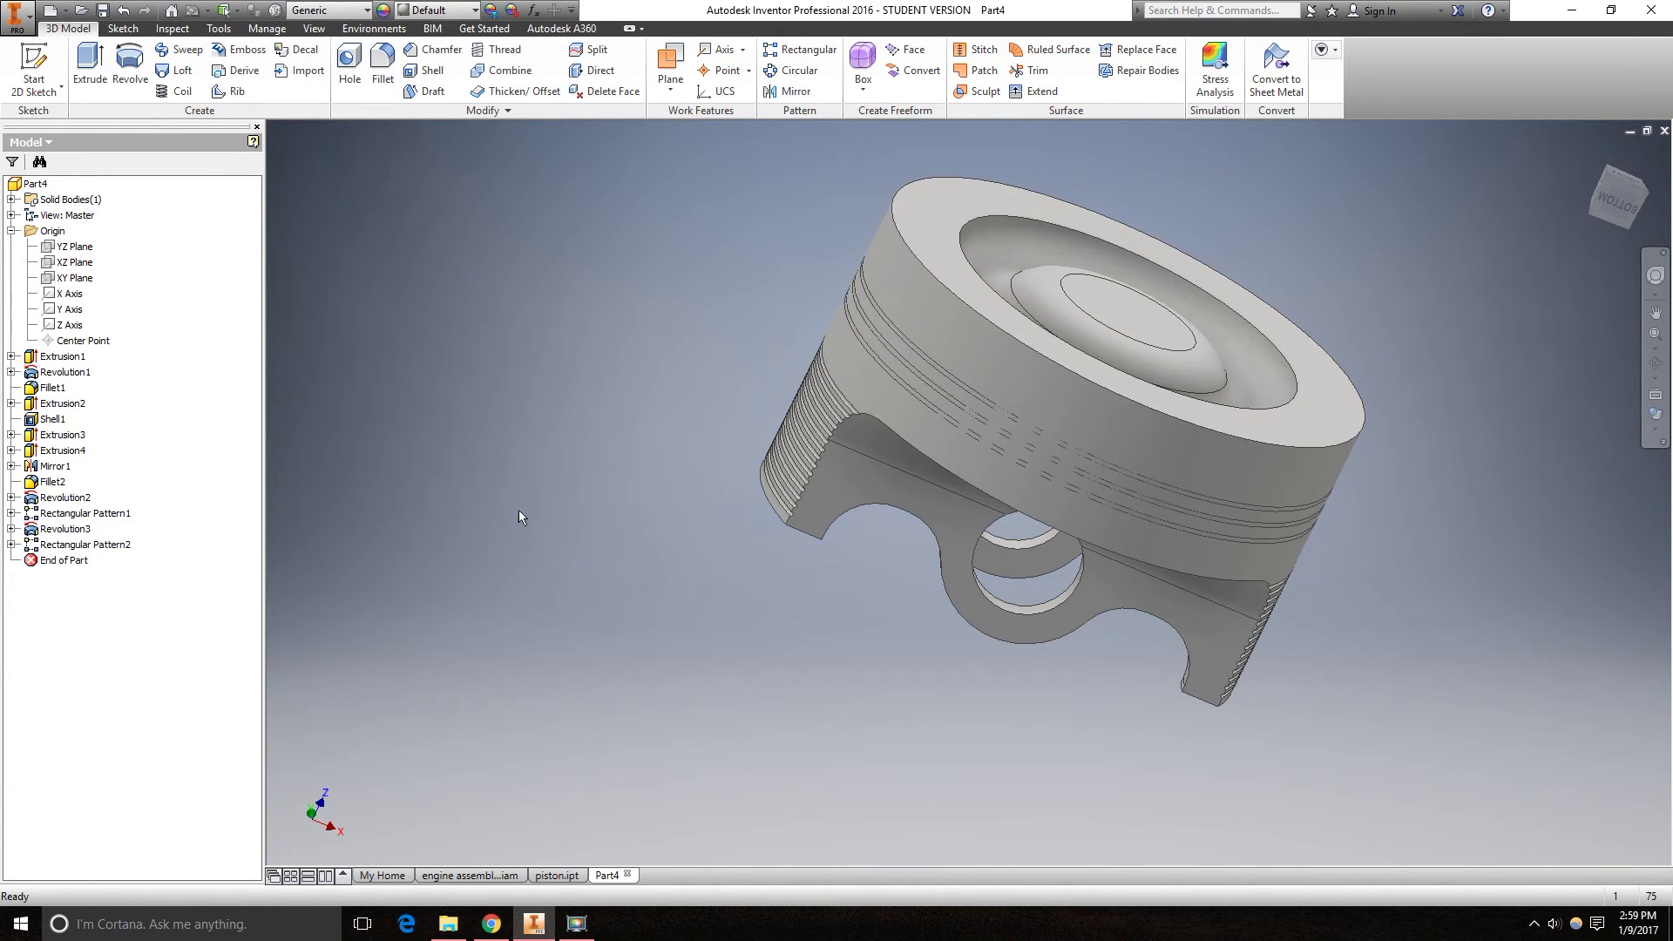
Reopen the ring groove's sketch in a sliced view and start a collinear constraint on the rectangle's outer edge.
left_click(11, 529)
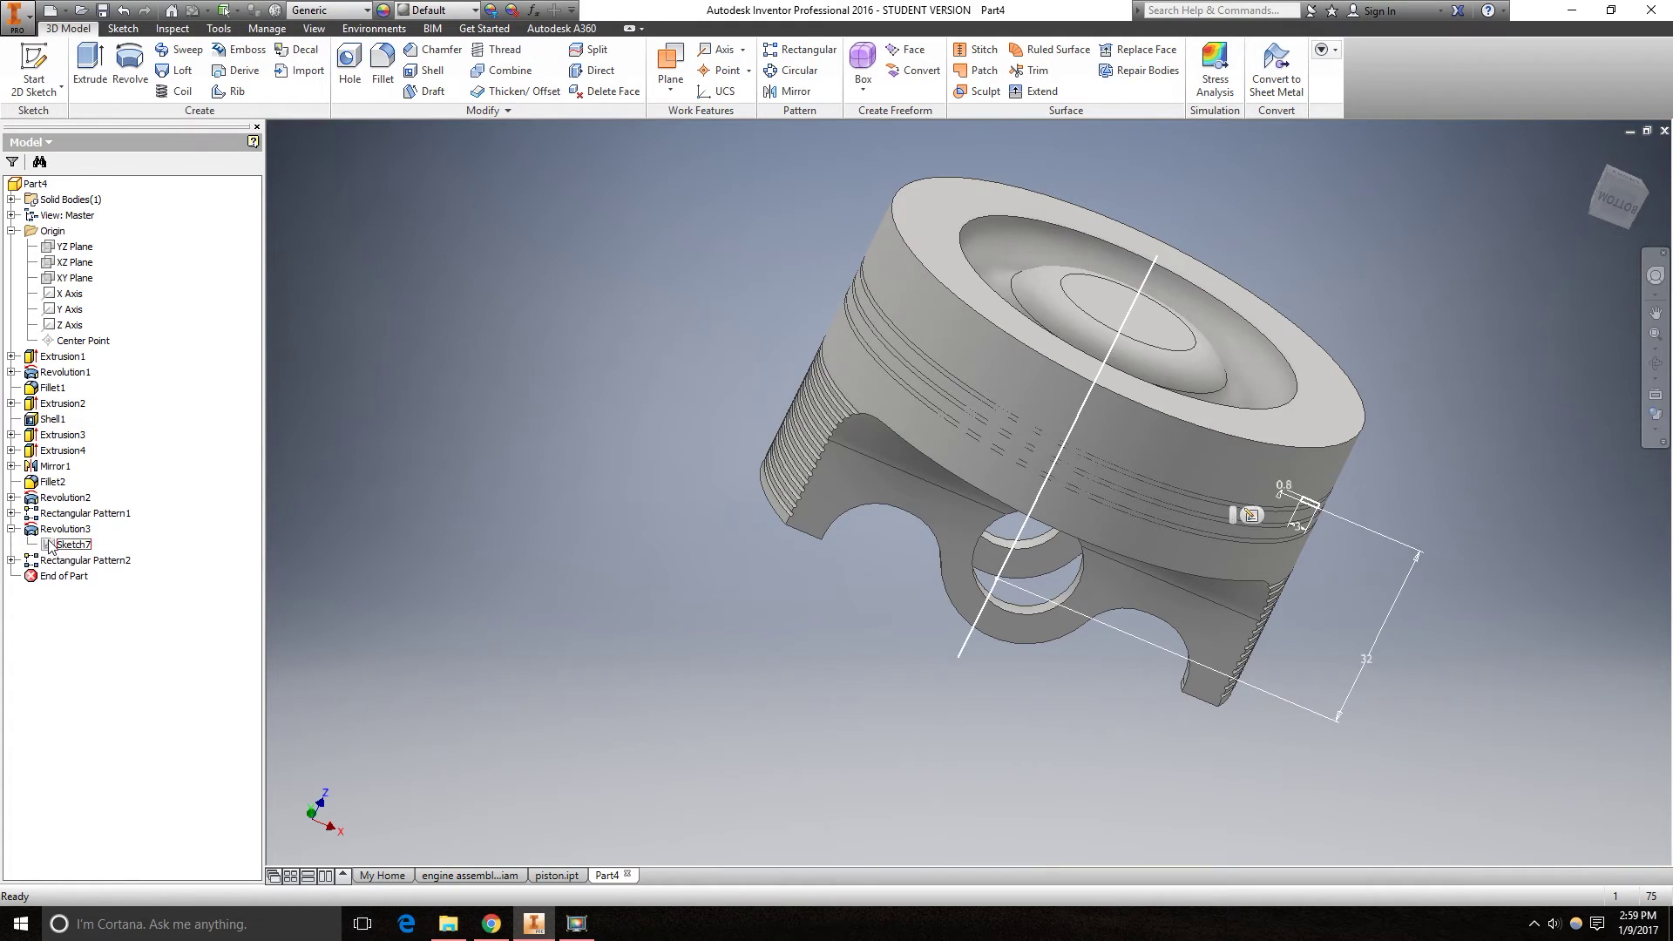
double_click(48, 544)
scroll(1058, 436, "down", 6)
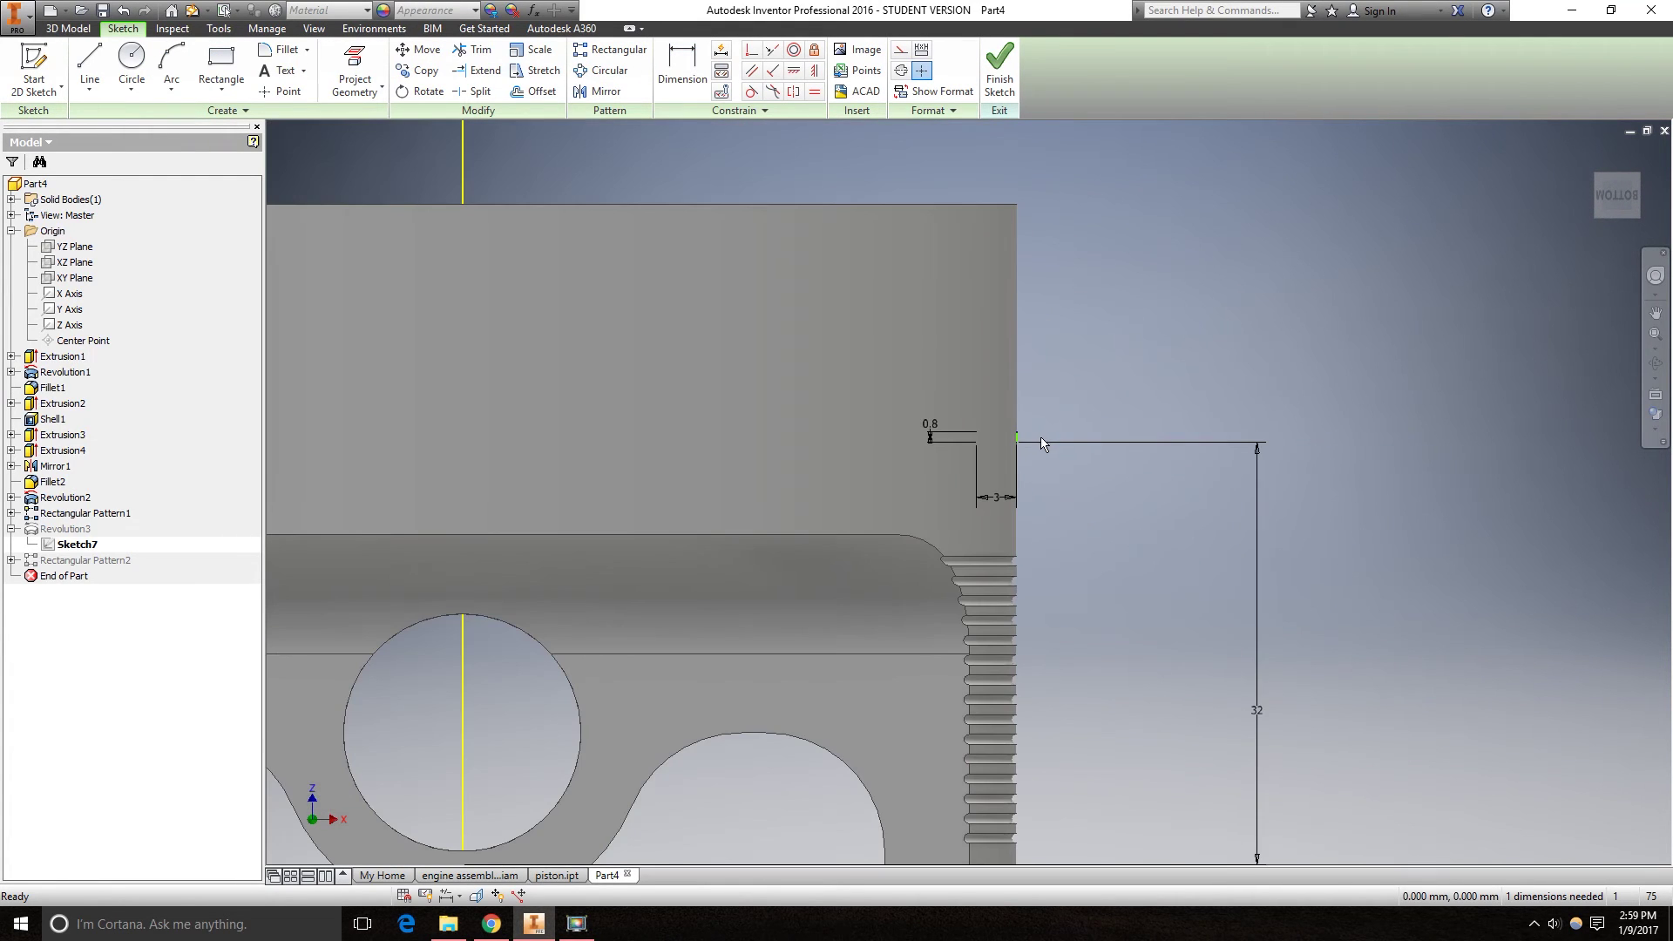
key("F7")
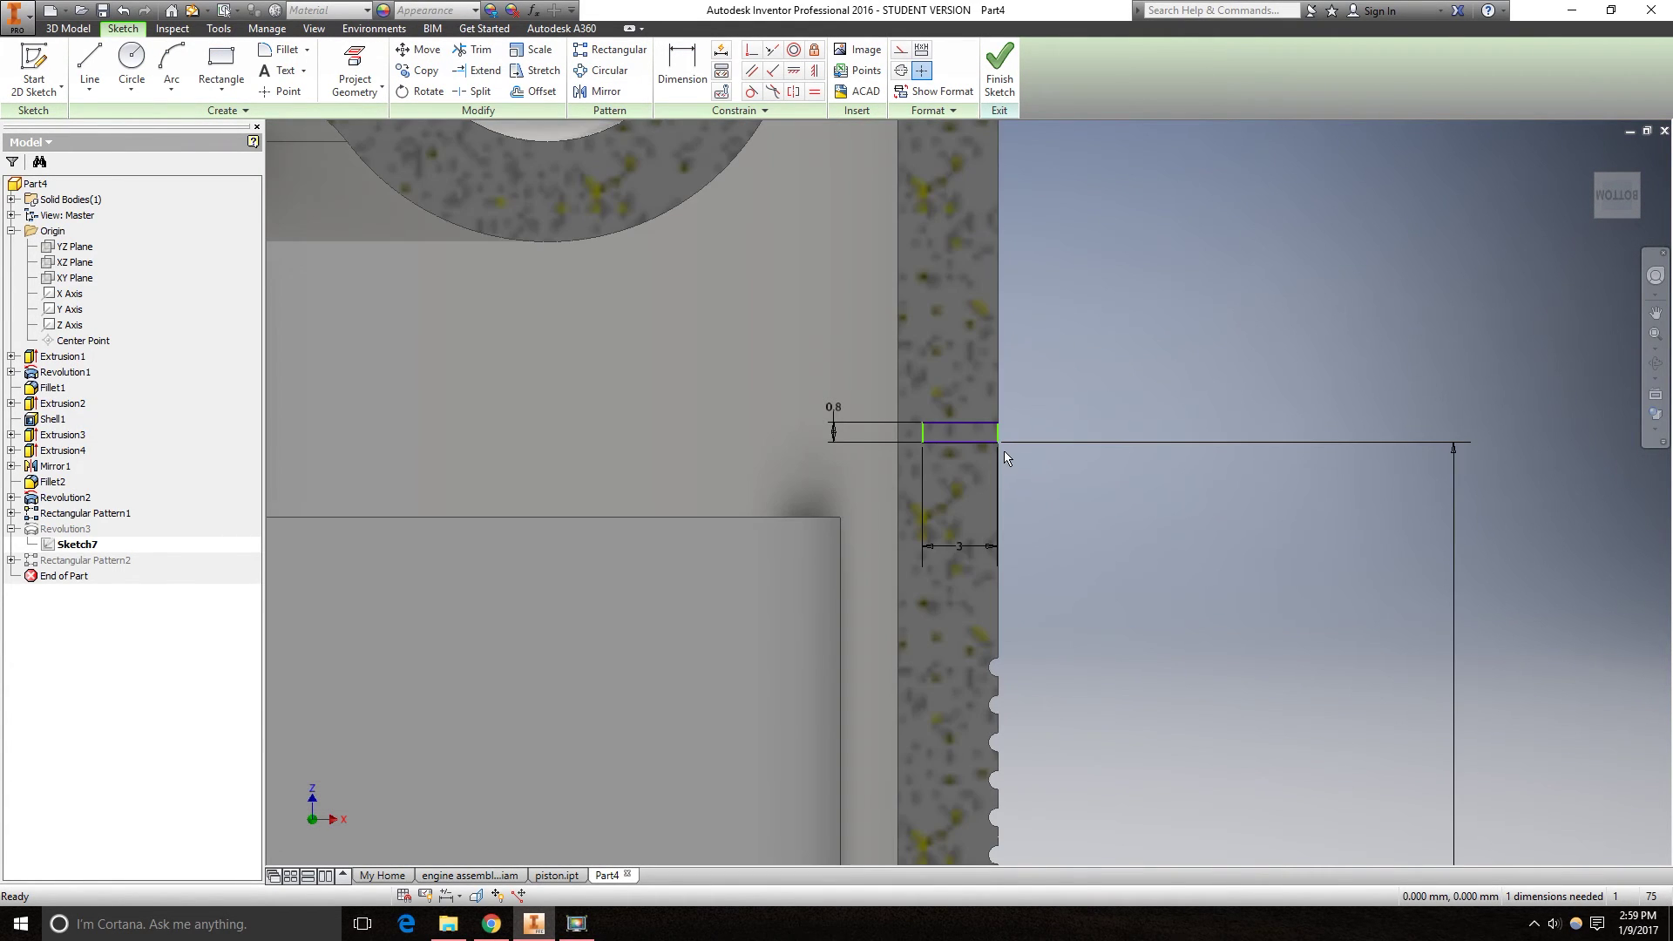
scroll(996, 433, "down", 5)
left_click(996, 440)
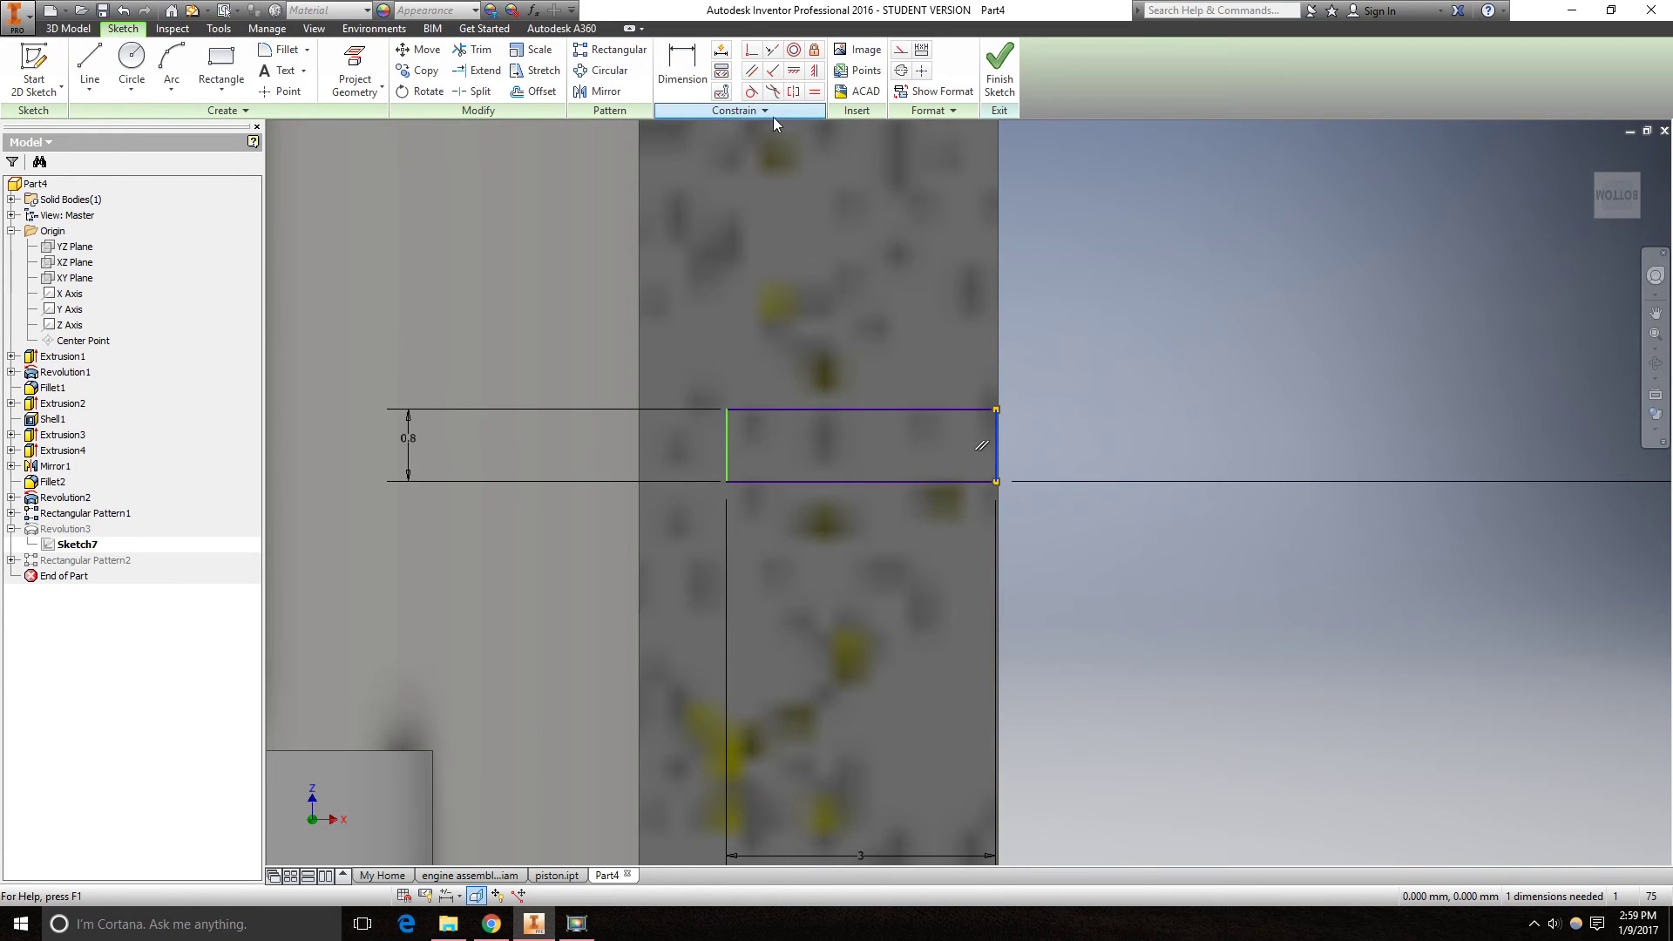
left_click(772, 69)
left_click(995, 427)
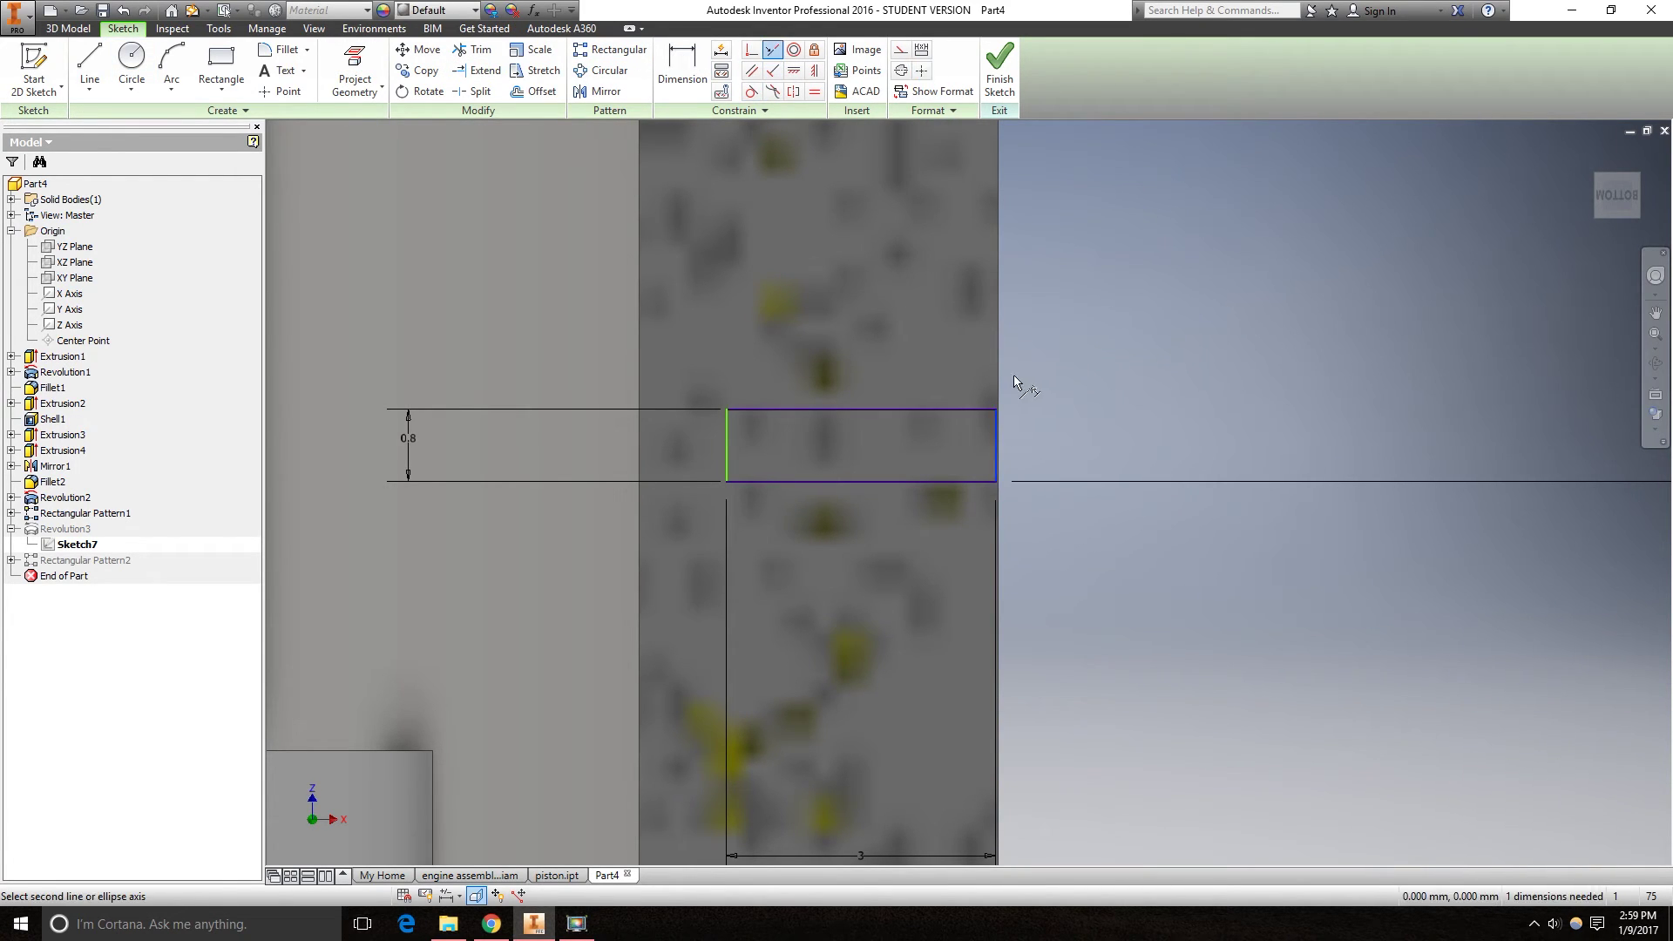
Project the piston's outer wall edge, make the rectangle's outer edge collinear with it, and finish the sketch.
key("p")
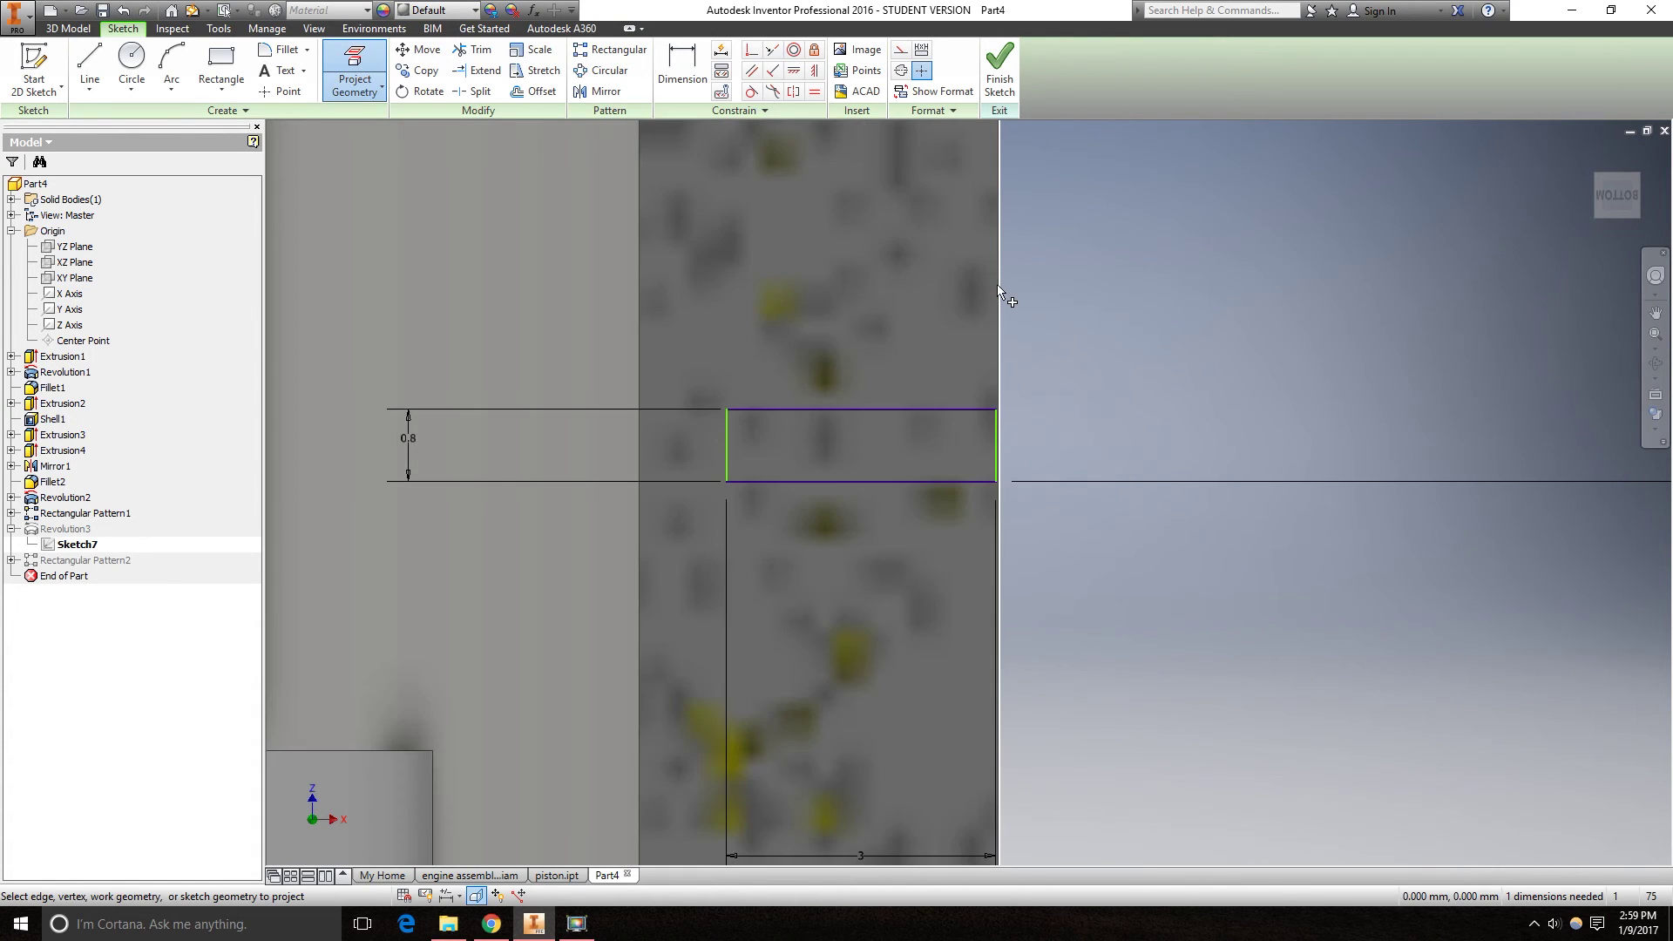
left_click(997, 285)
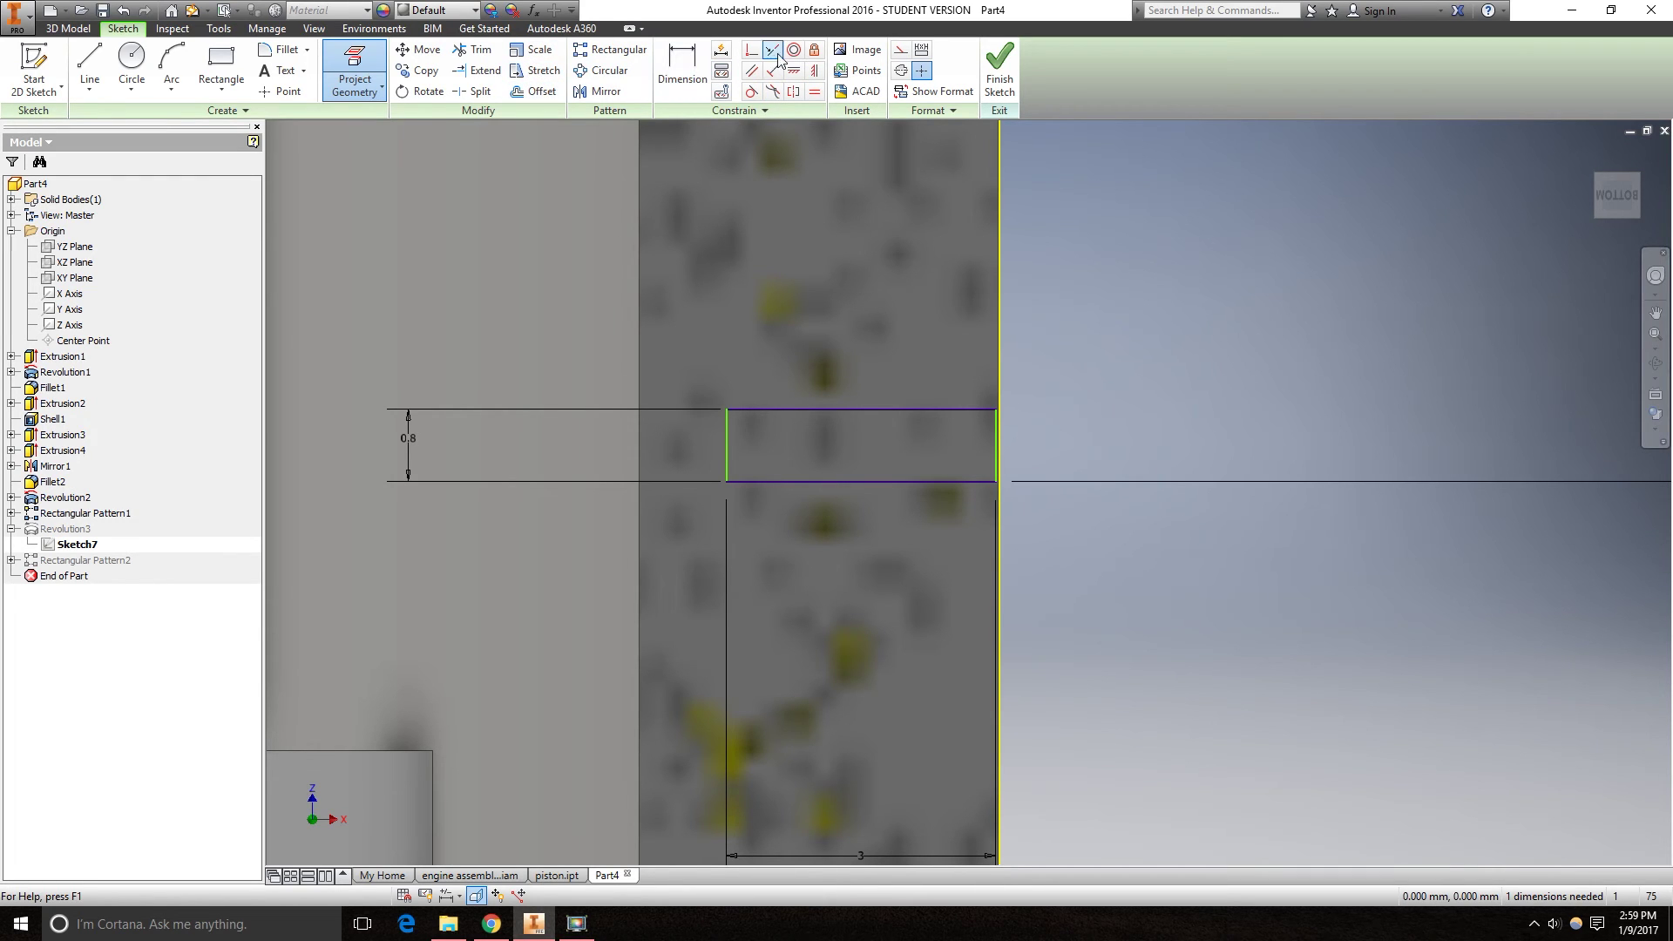
left_click(794, 74)
left_click(996, 433)
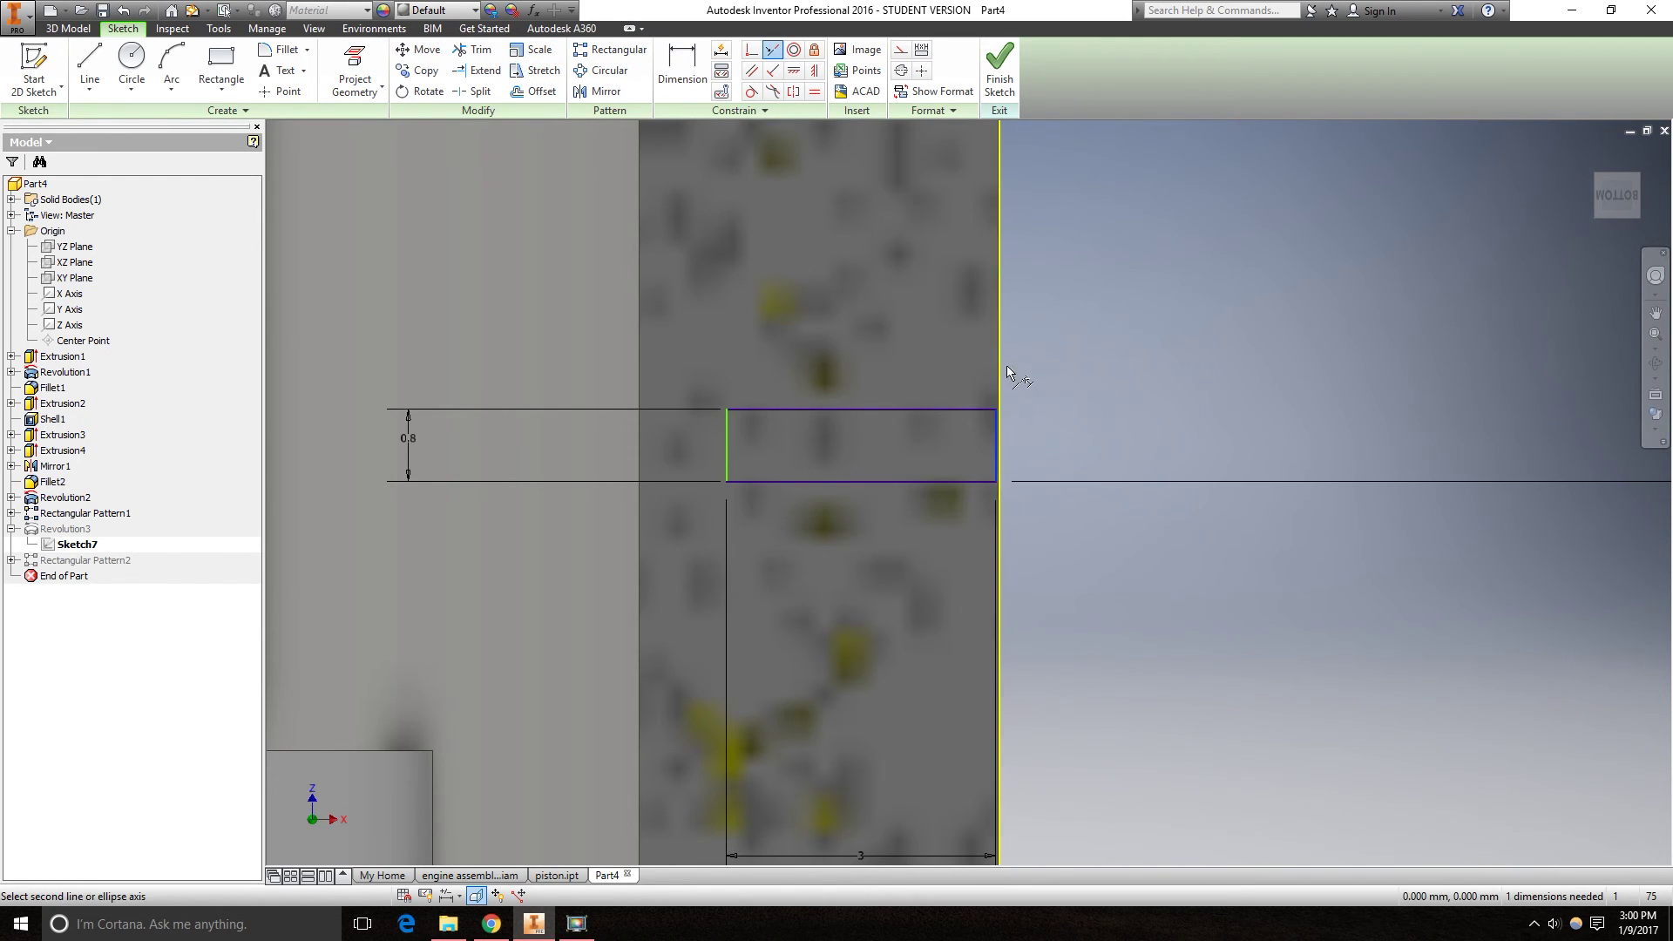
left_click(1004, 369)
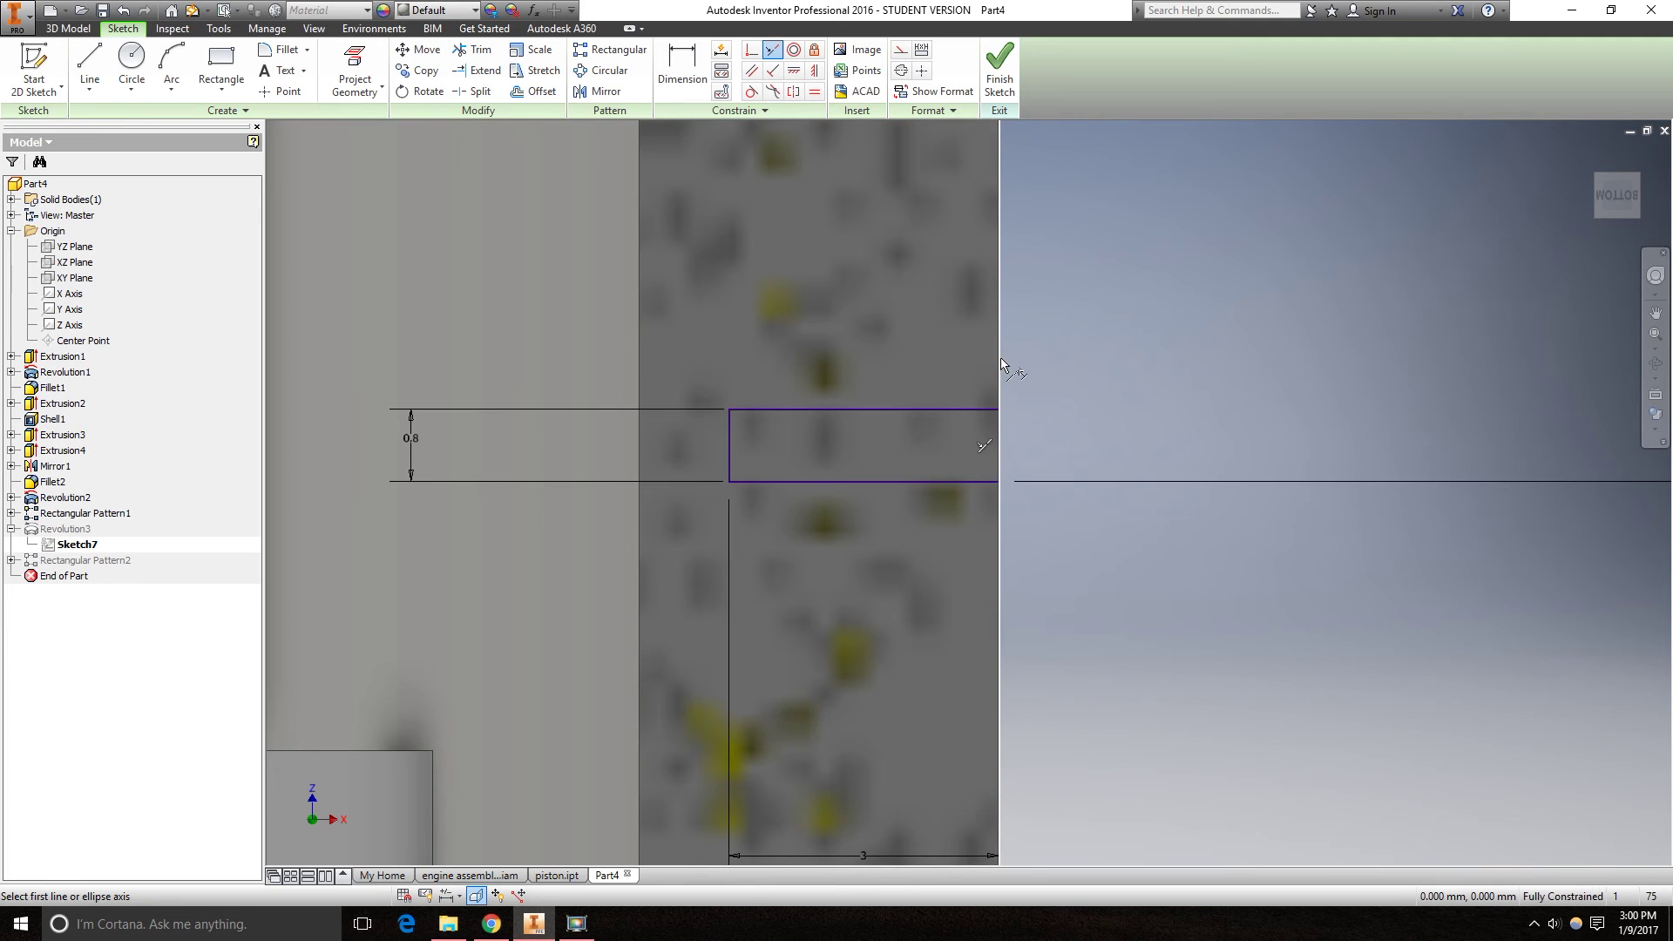
left_click(1001, 80)
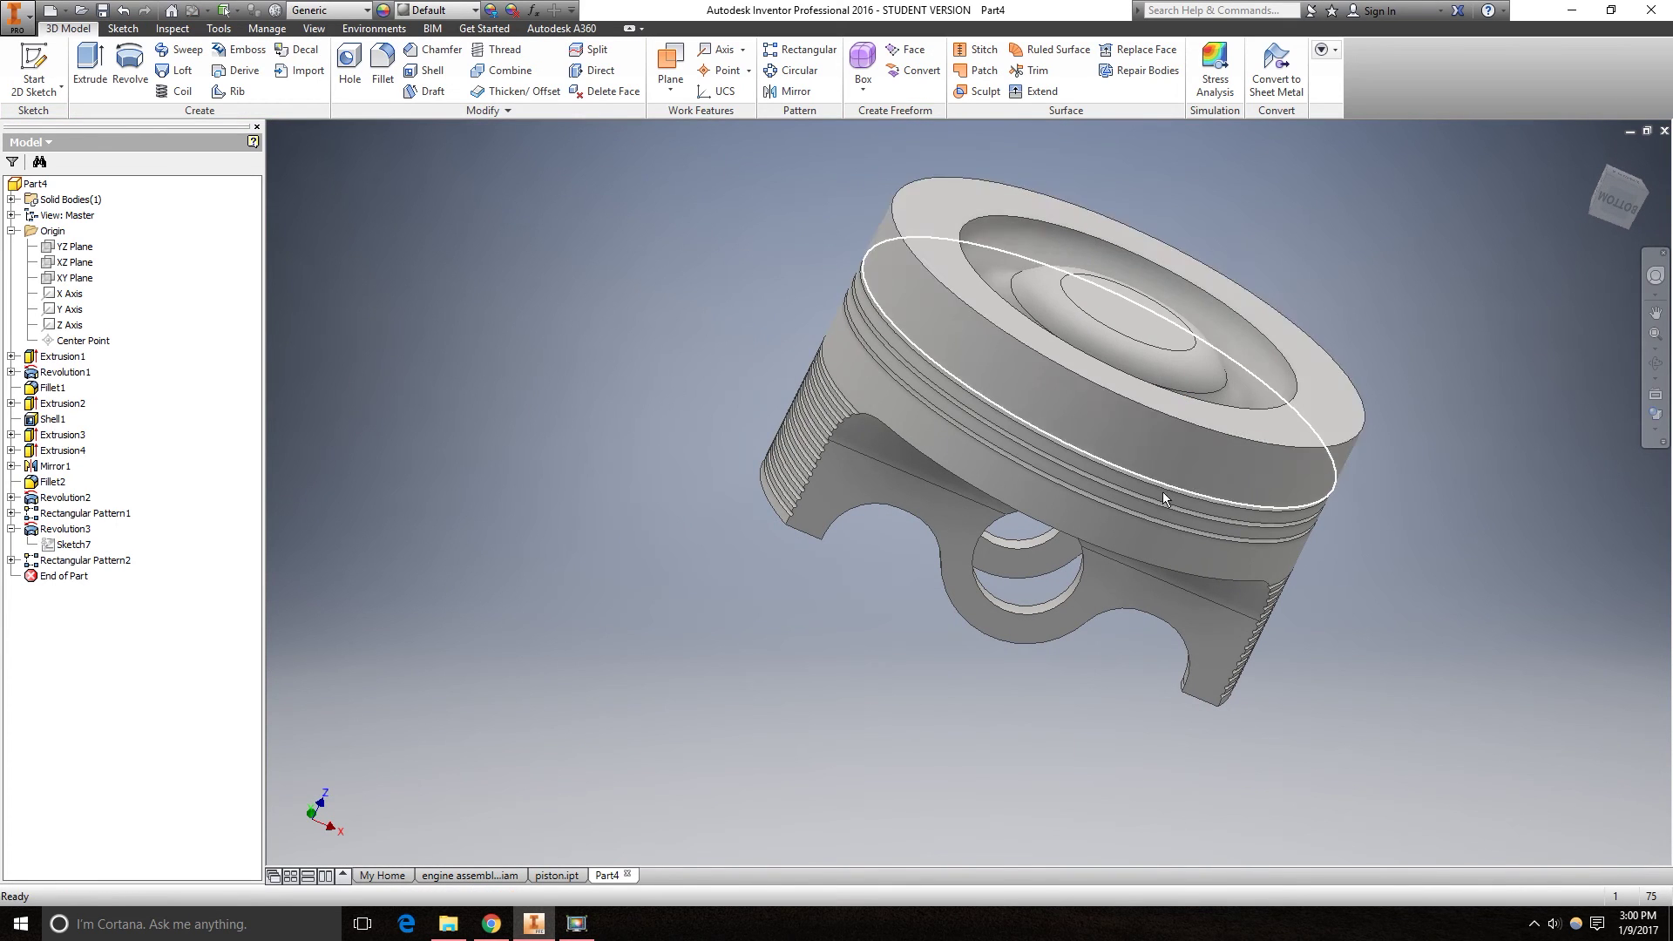
Examine the piston's ring grooves and pin bosses from several sides, and view the engine assembly before returning to the part.
middle_click_drag(1357, 541, 1144, 433, "shift")
scroll(967, 501, "down", 3)
middle_click_drag(967, 501, 1146, 468, "shift")
scroll(1147, 468, "up", 3)
middle_click_drag(1350, 516, 1089, 479, "shift")
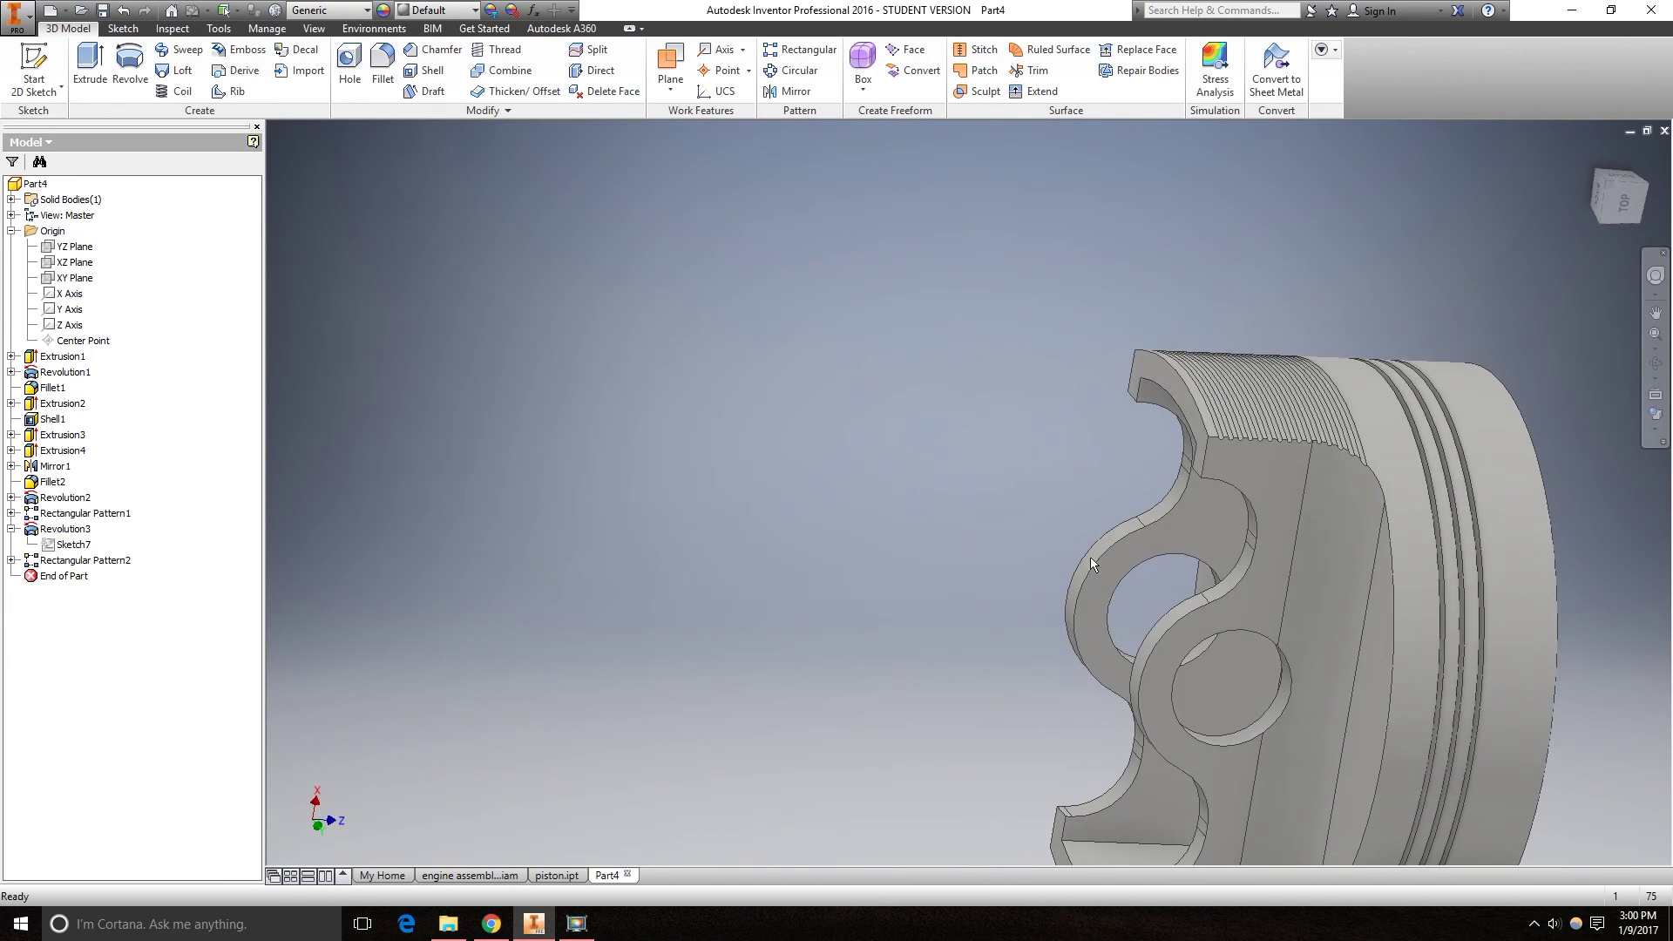
left_click(469, 875)
middle_click_drag(1027, 592, 750, 872, "shift")
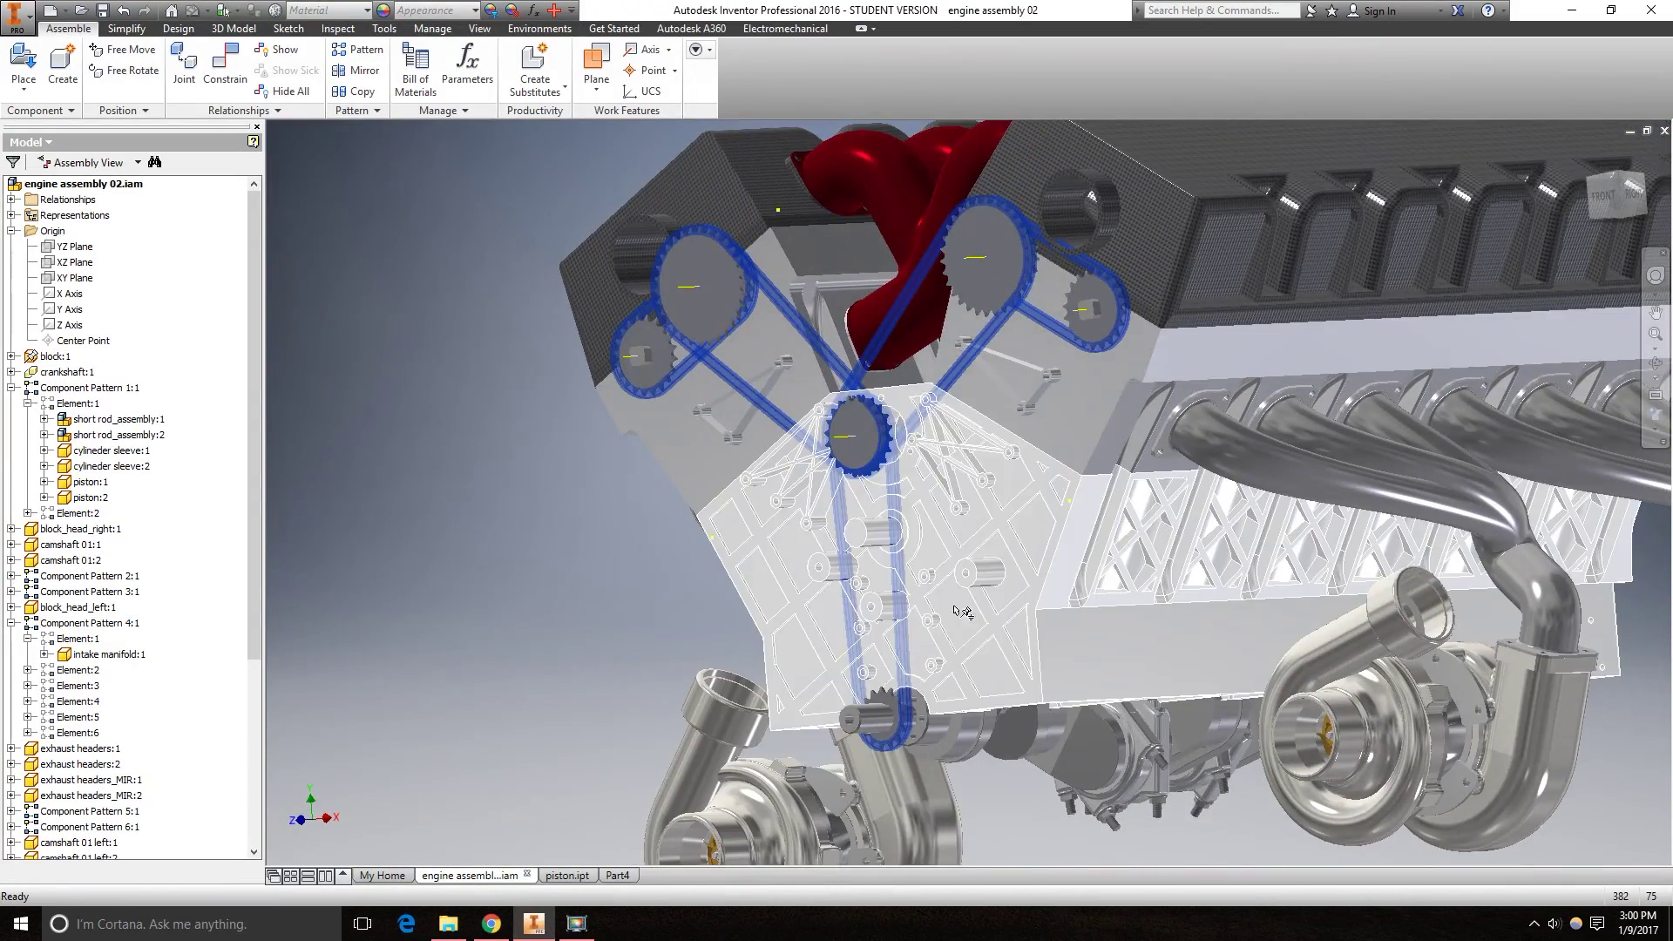
key("Home")
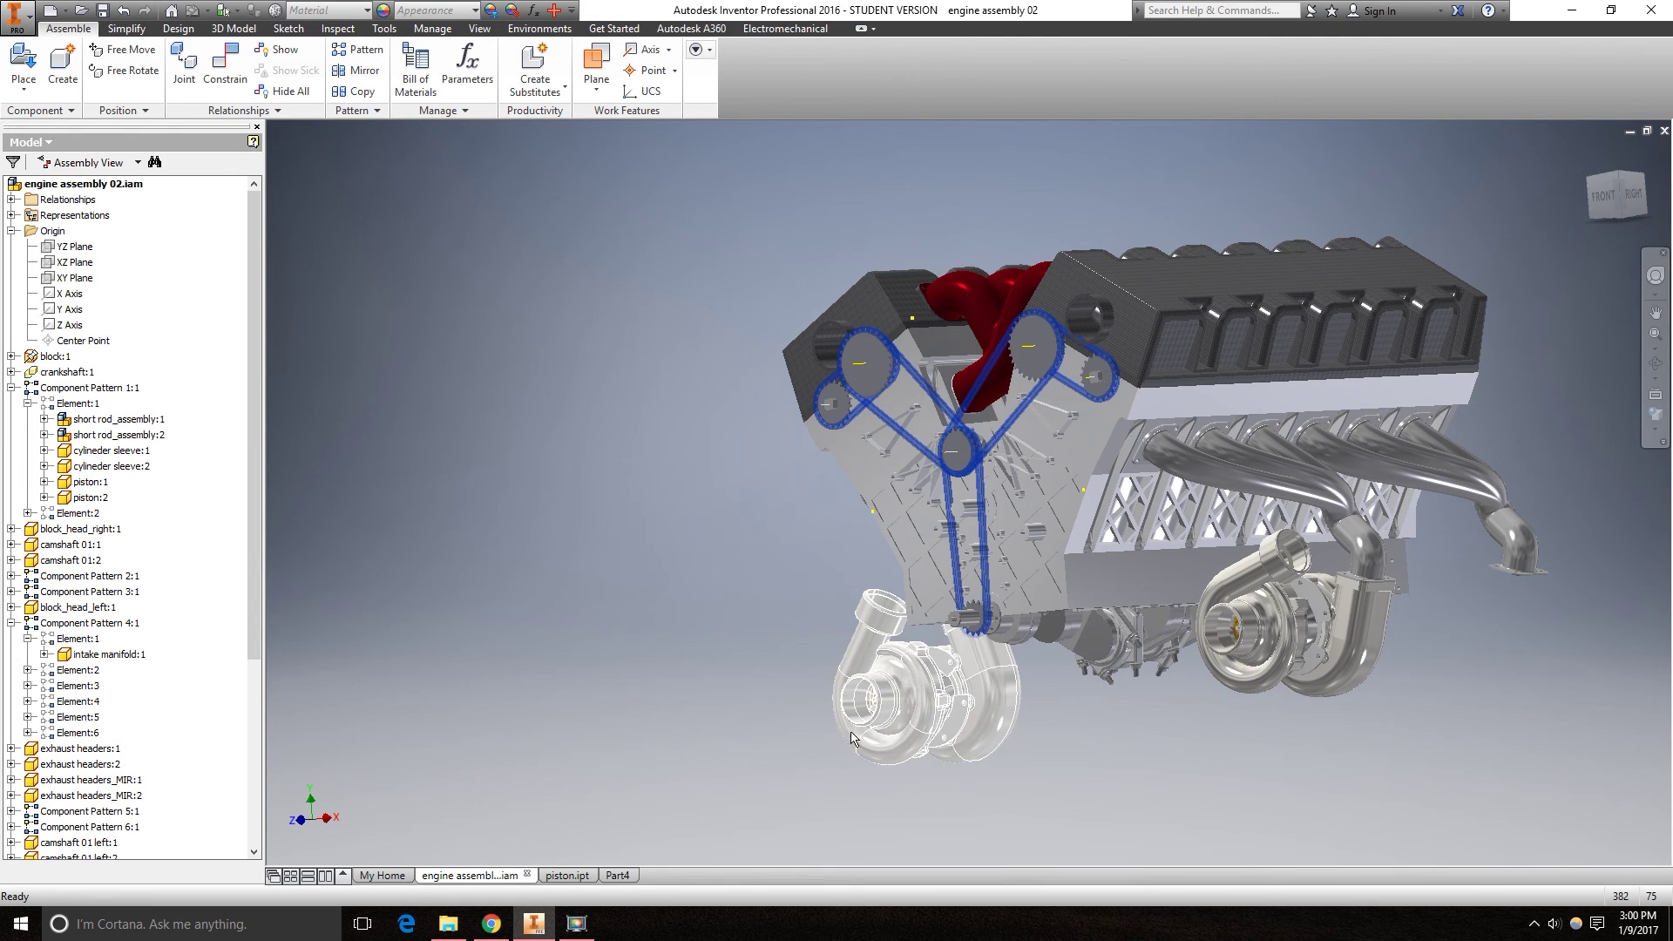
left_click(617, 875)
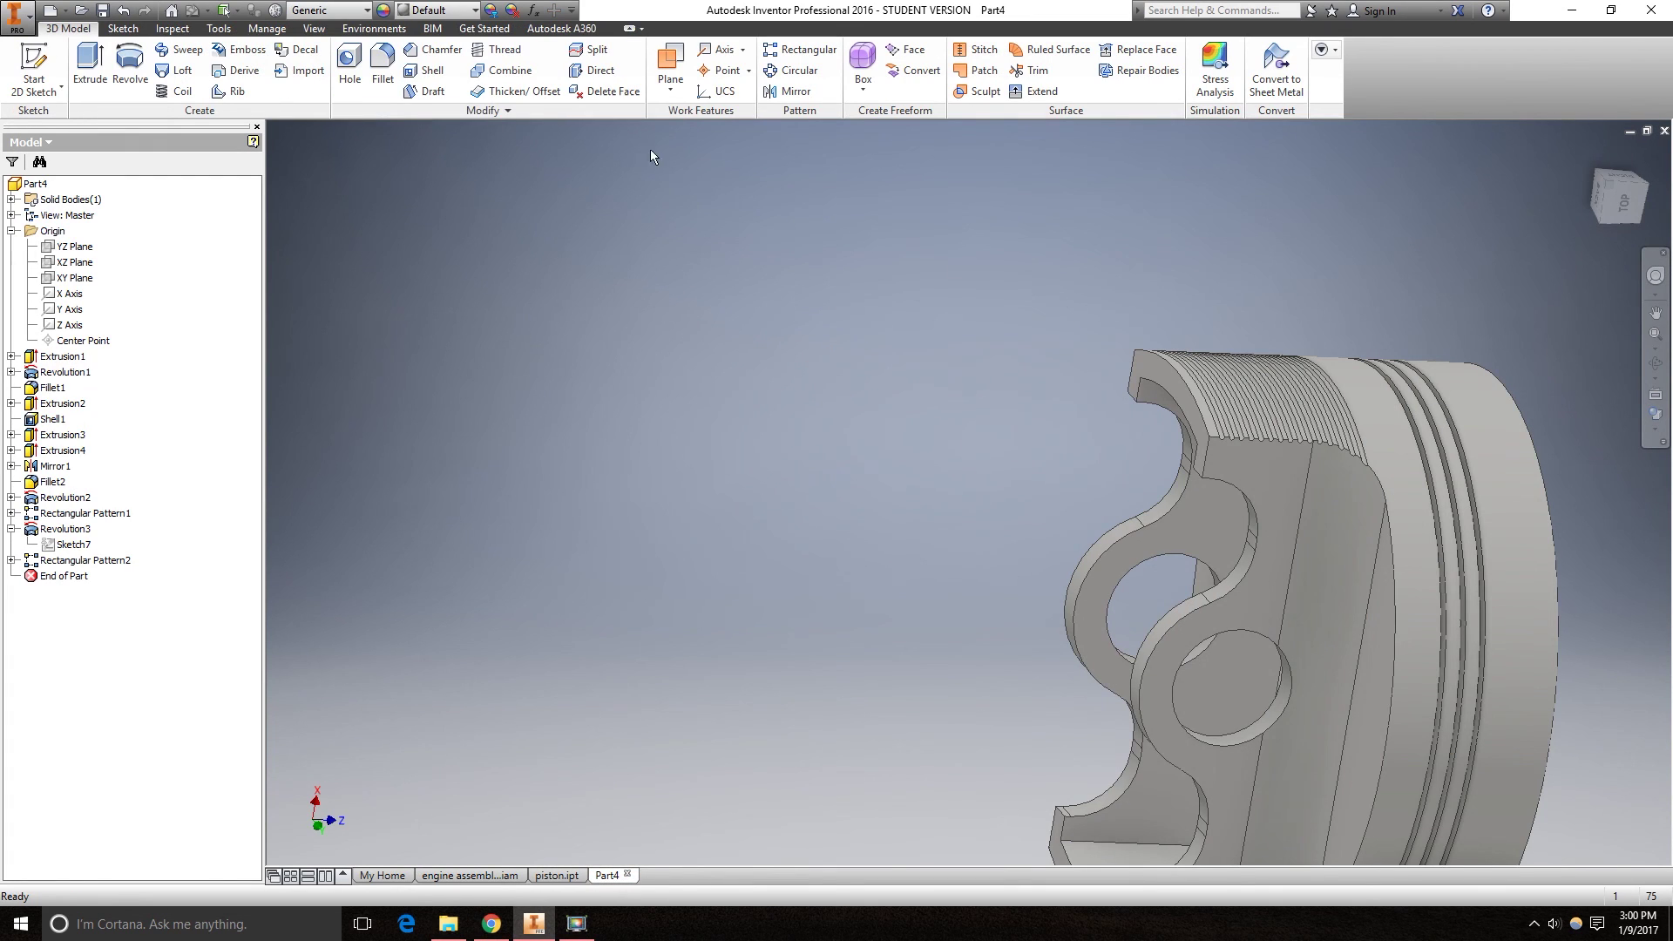